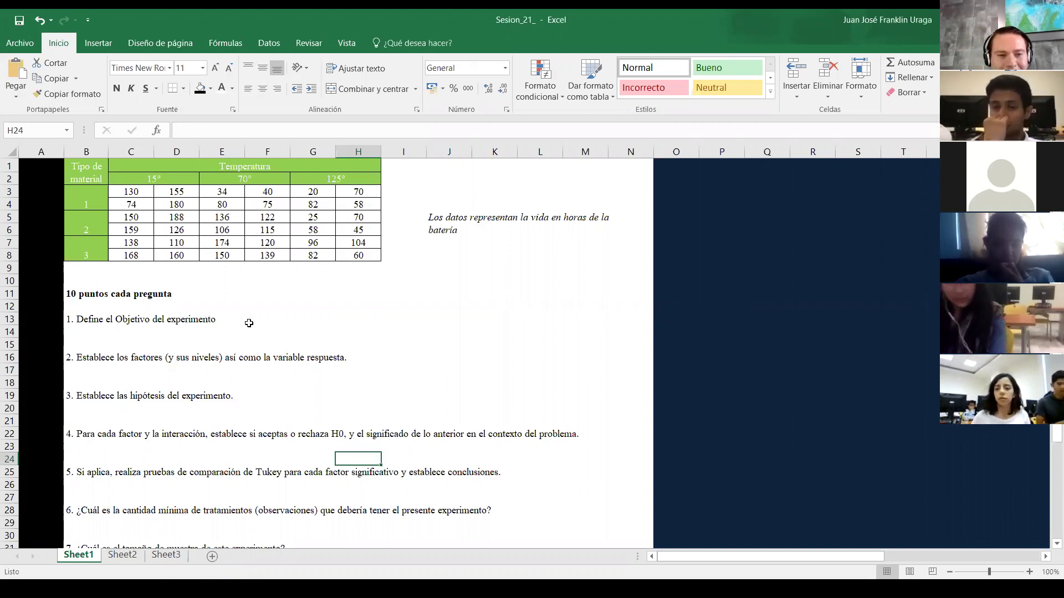
Examine the battery experiment table, its Tipo de material and Temperatura headings, and the note explaining what the data represent.
click(96, 172)
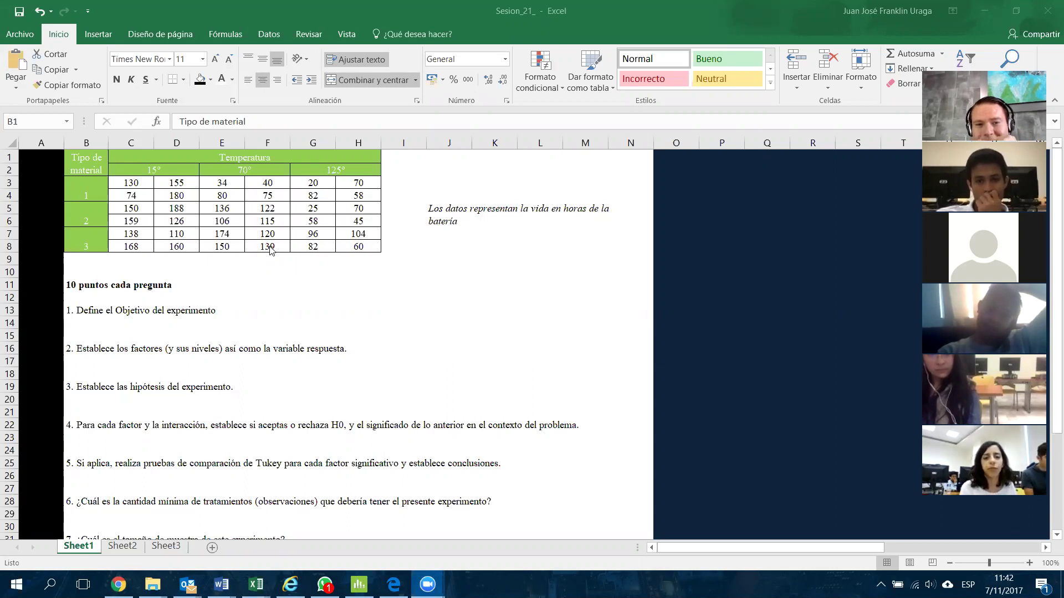
drag(95, 161, 312, 241)
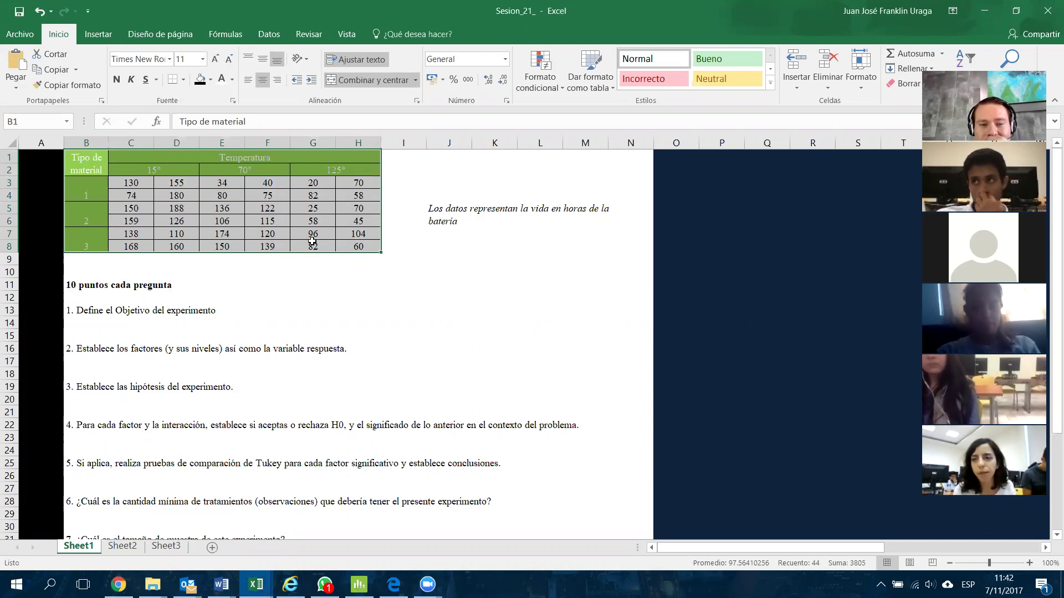
drag(172, 245, 176, 220)
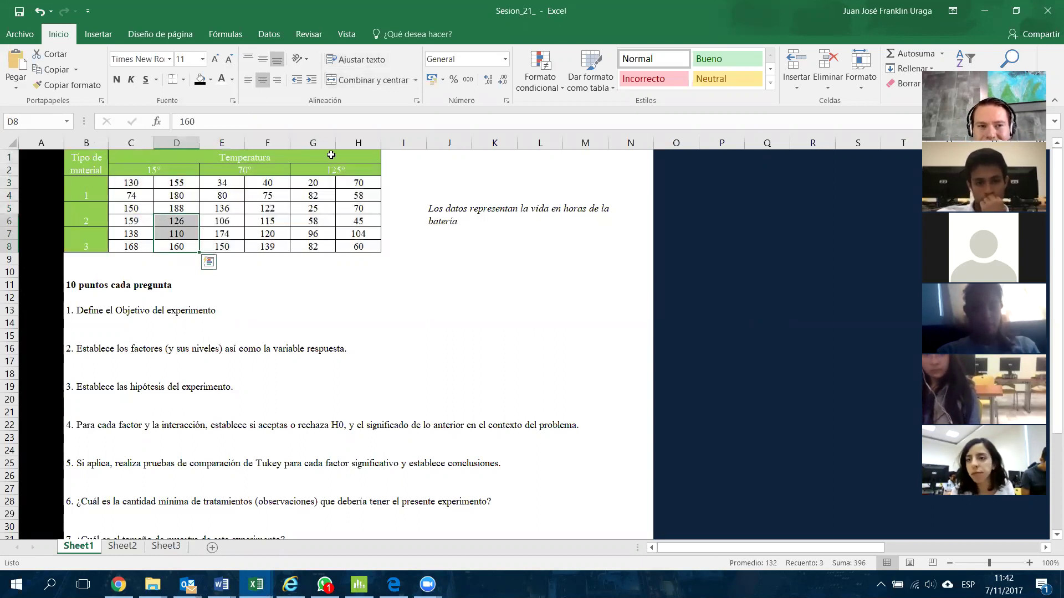
click(331, 155)
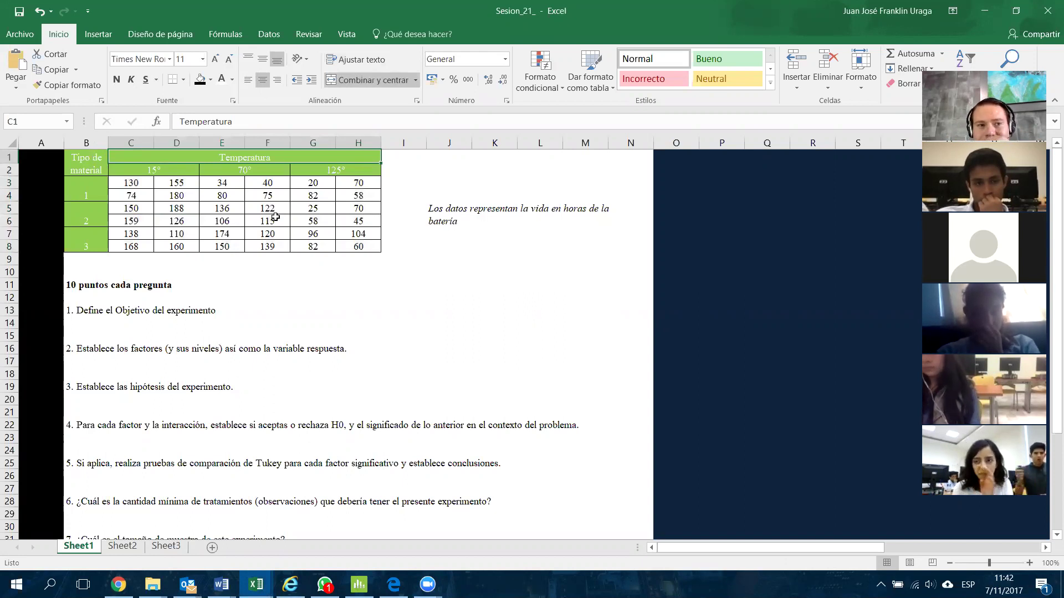
click(87, 169)
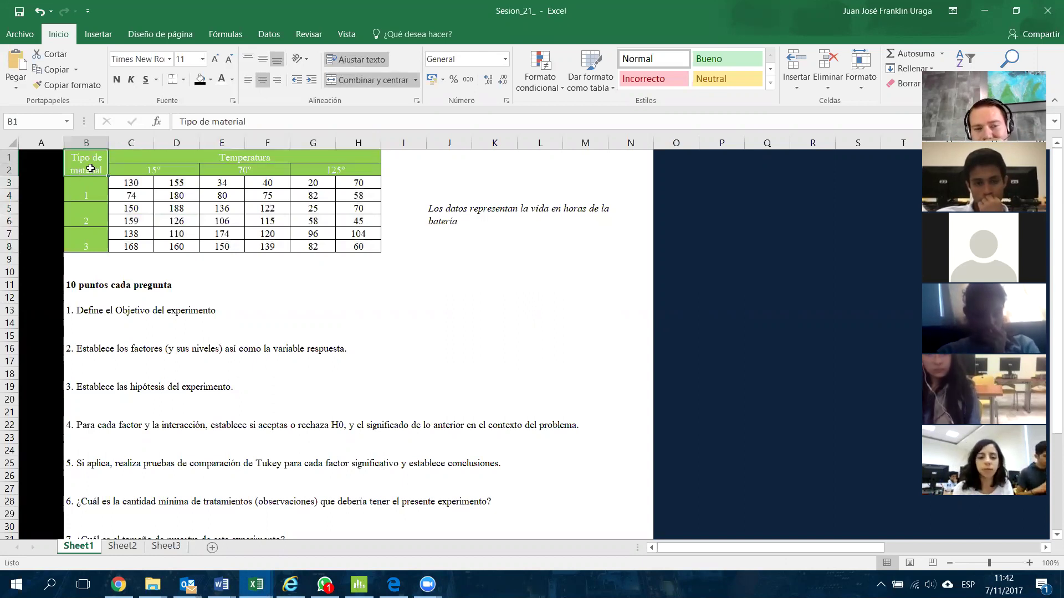
click(239, 155)
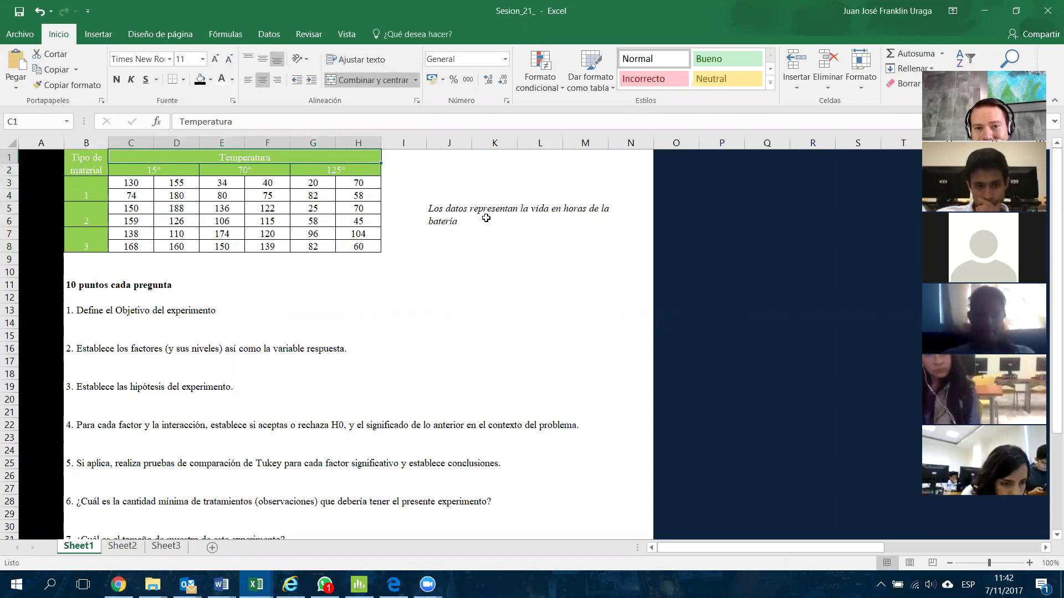
click(467, 218)
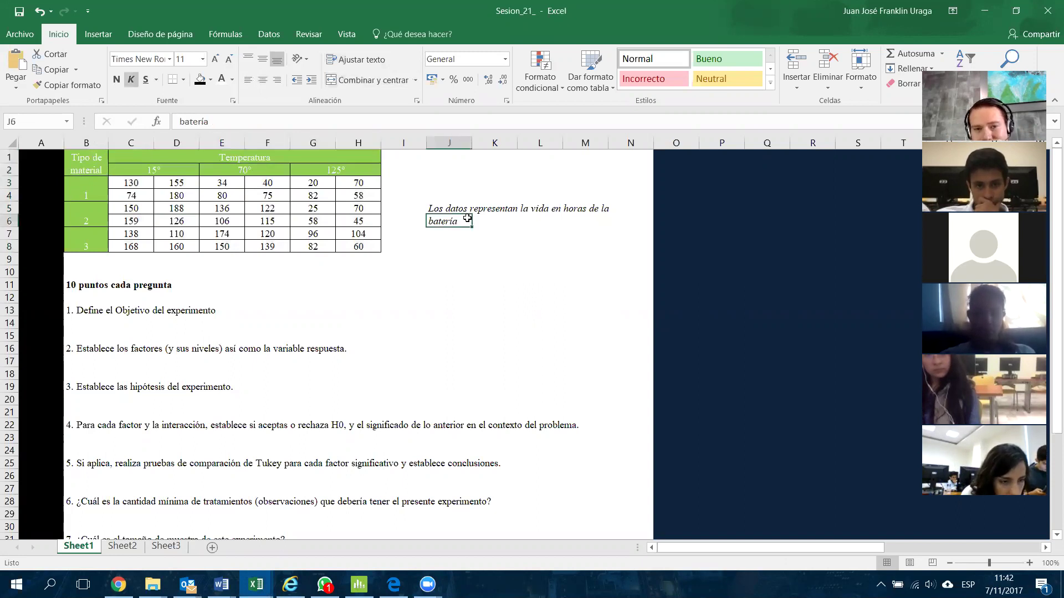
key(Up)
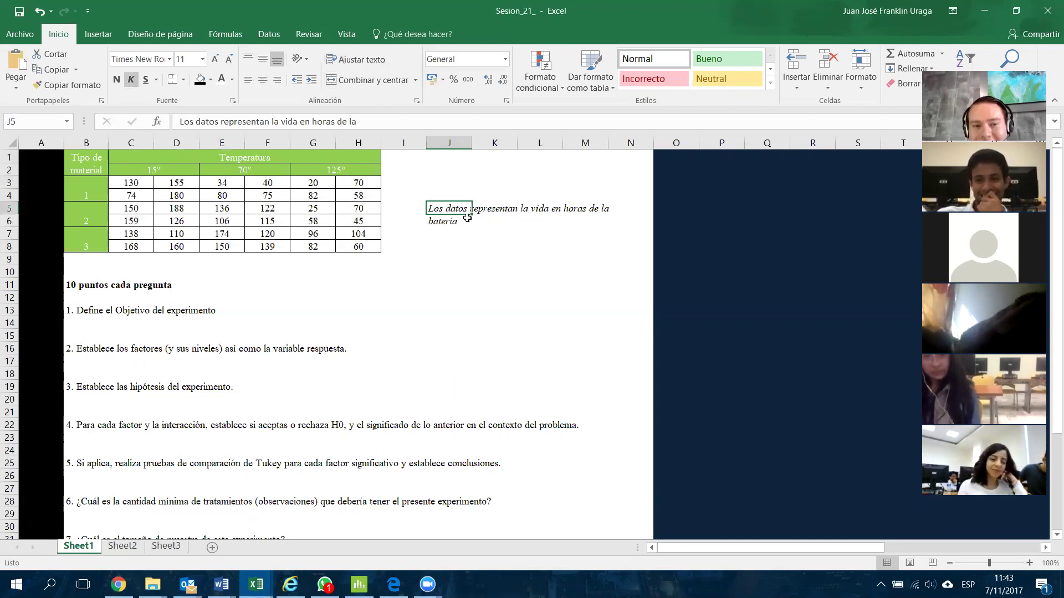
Examine the levels of the Tipo de material and Temperatura factors in the data table.
click(81, 166)
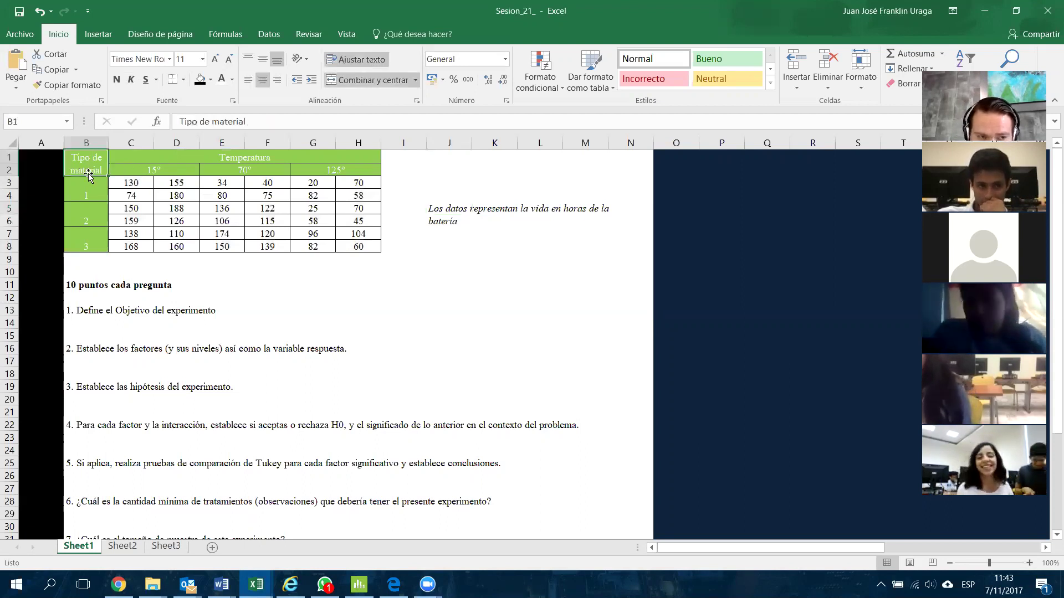
click(88, 195)
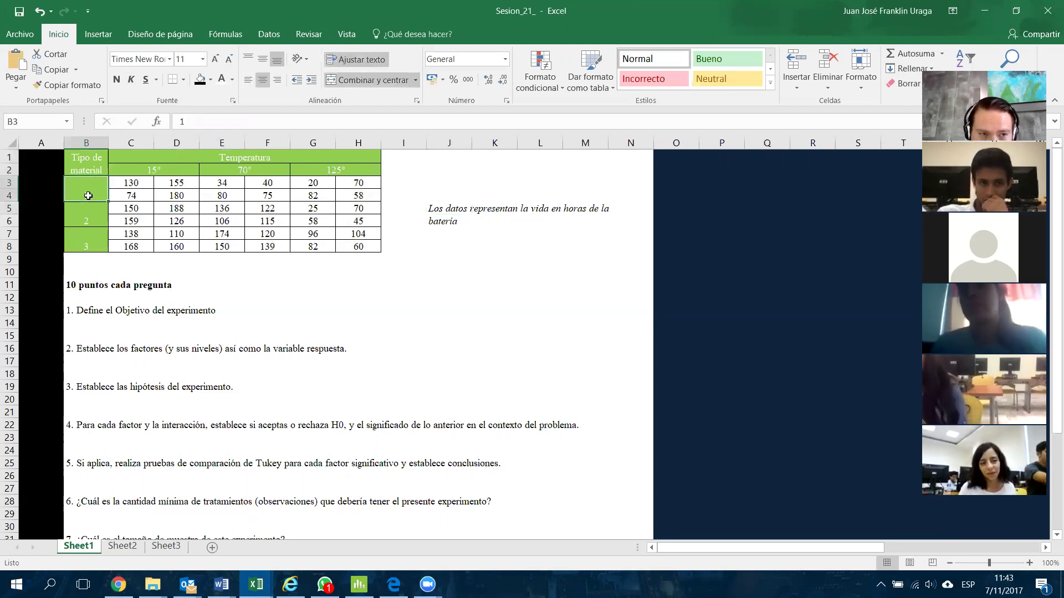
click(88, 209)
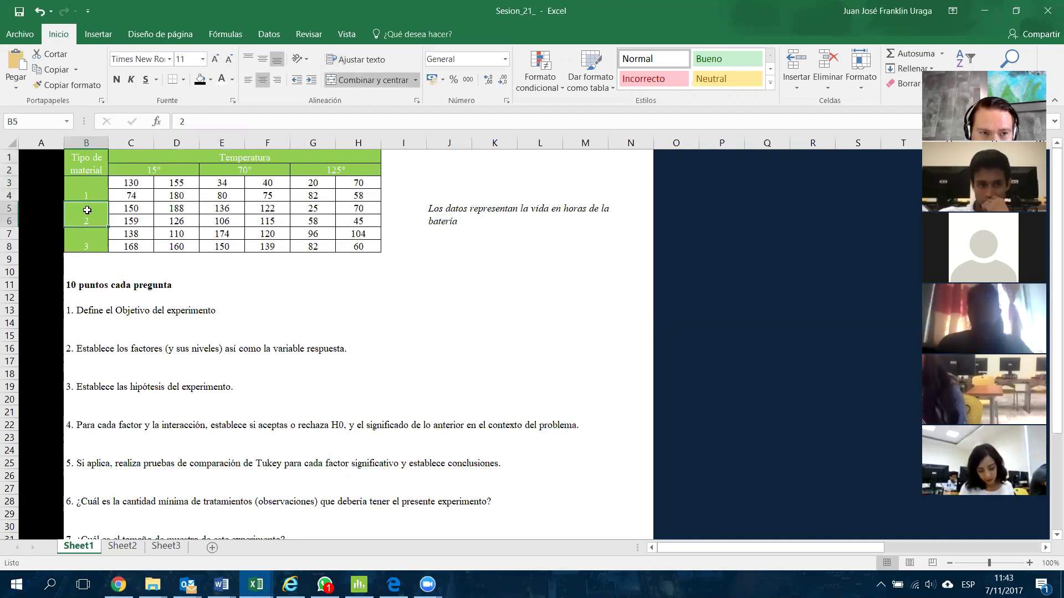
click(161, 158)
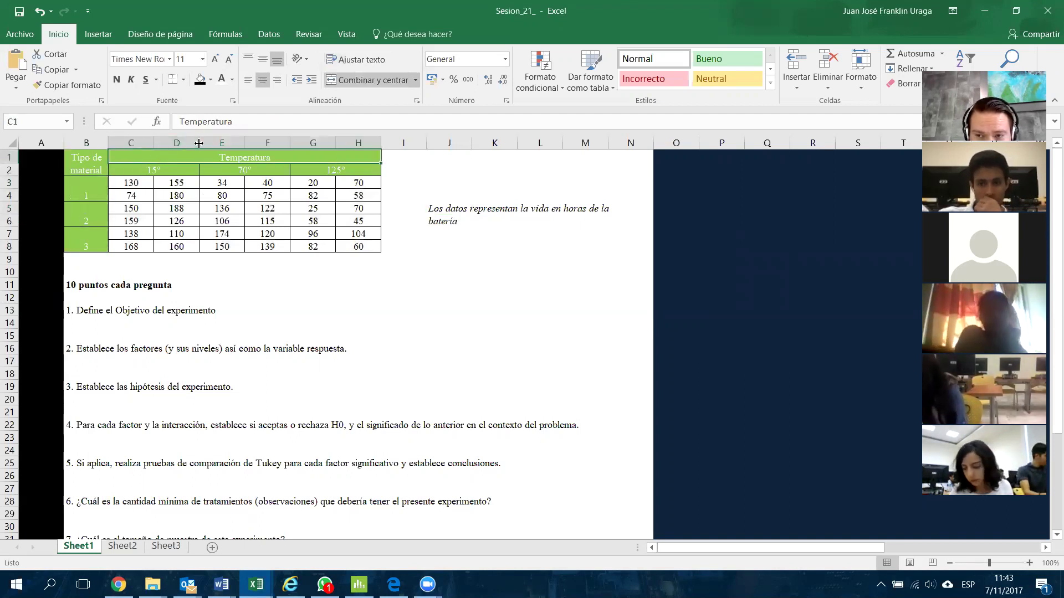
key(Right)
click(186, 160)
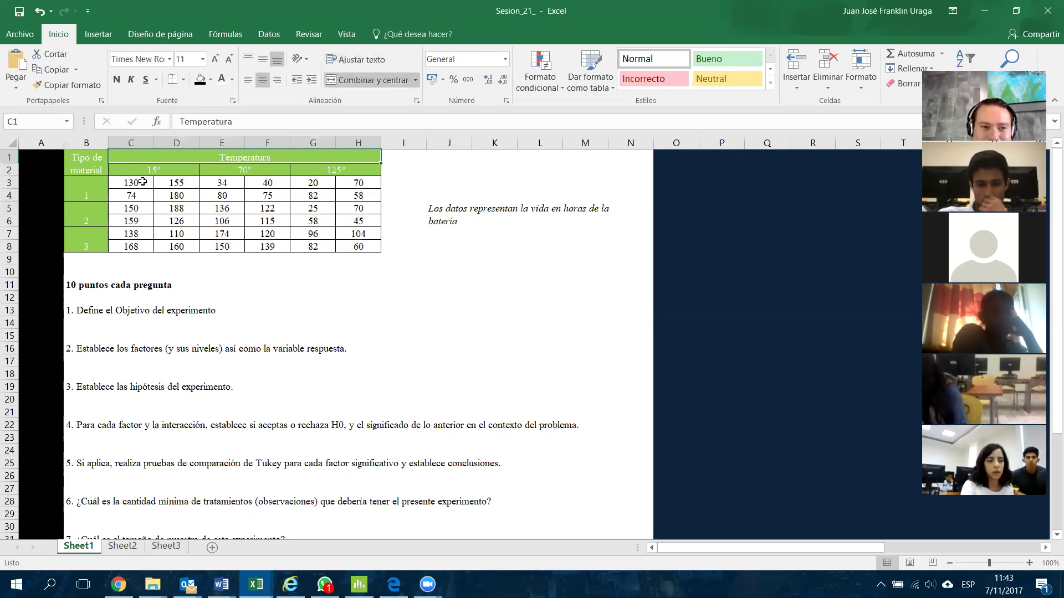
click(157, 170)
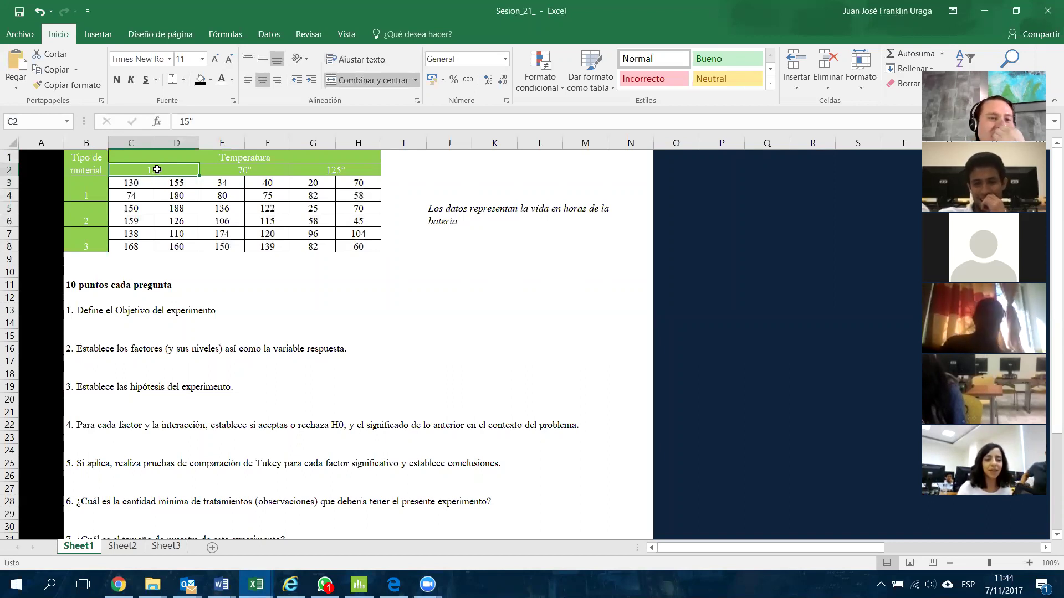
click(84, 188)
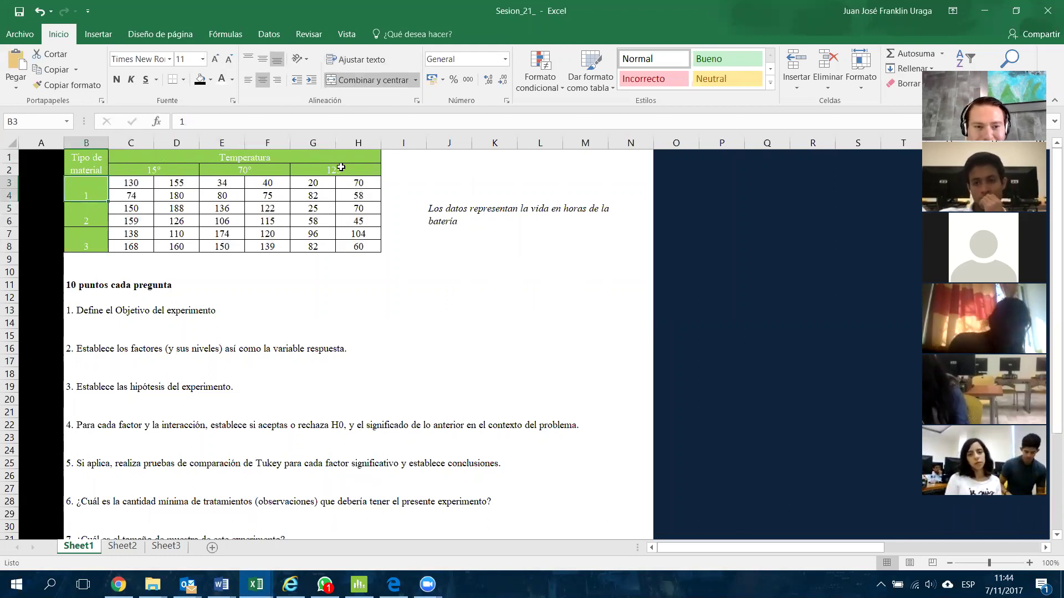
Review question 2 on the factors and response variable, and question 3 on the experiment's hypotheses.
click(120, 361)
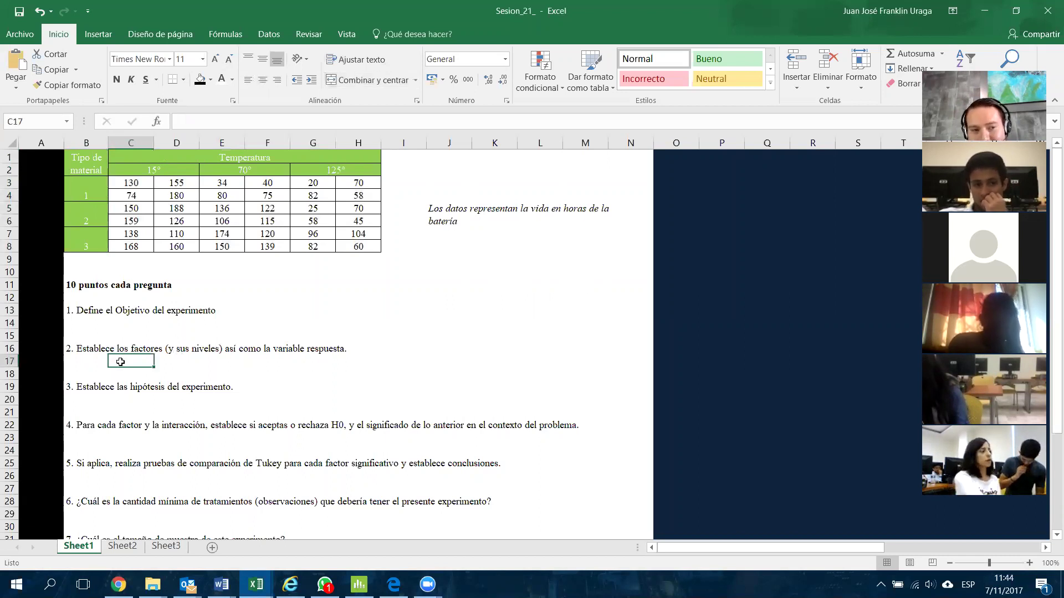
click(91, 361)
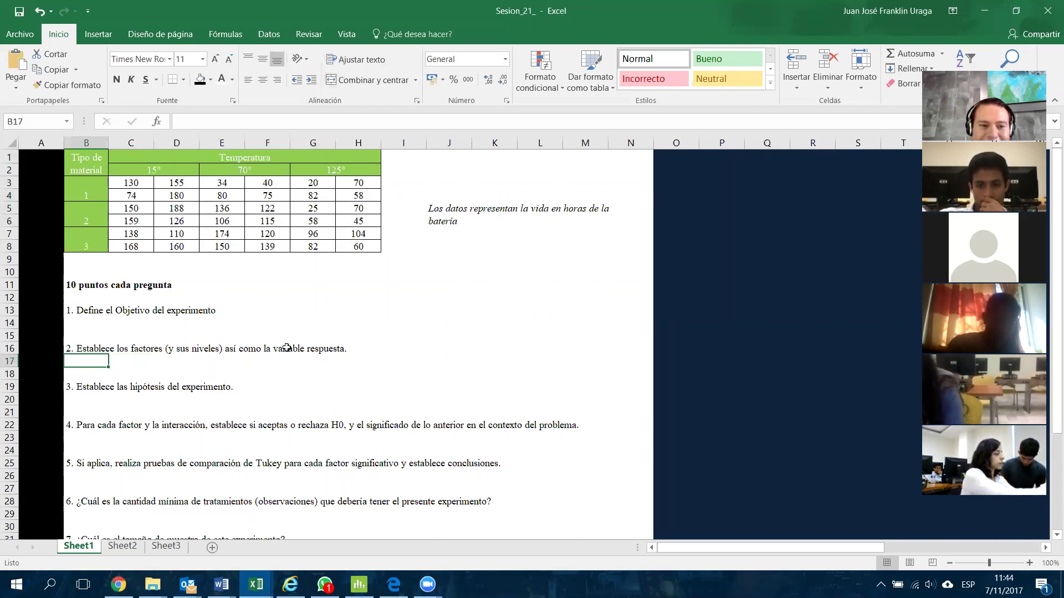
double_click(195, 398)
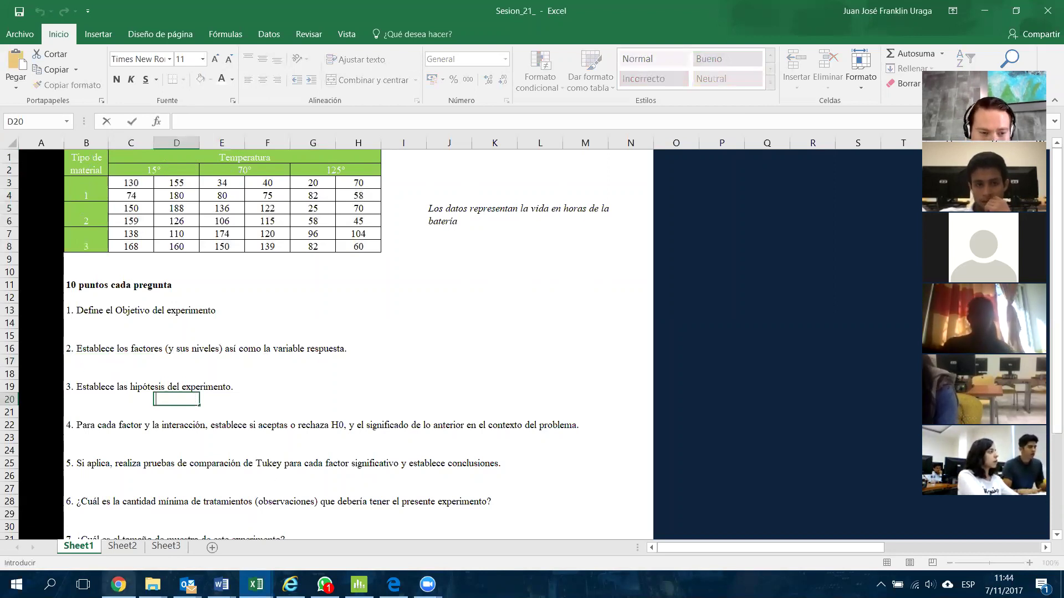
Switch to Chrome and find the Hypotheses section of the two-way ANOVA example page in Schoology.
click(119, 585)
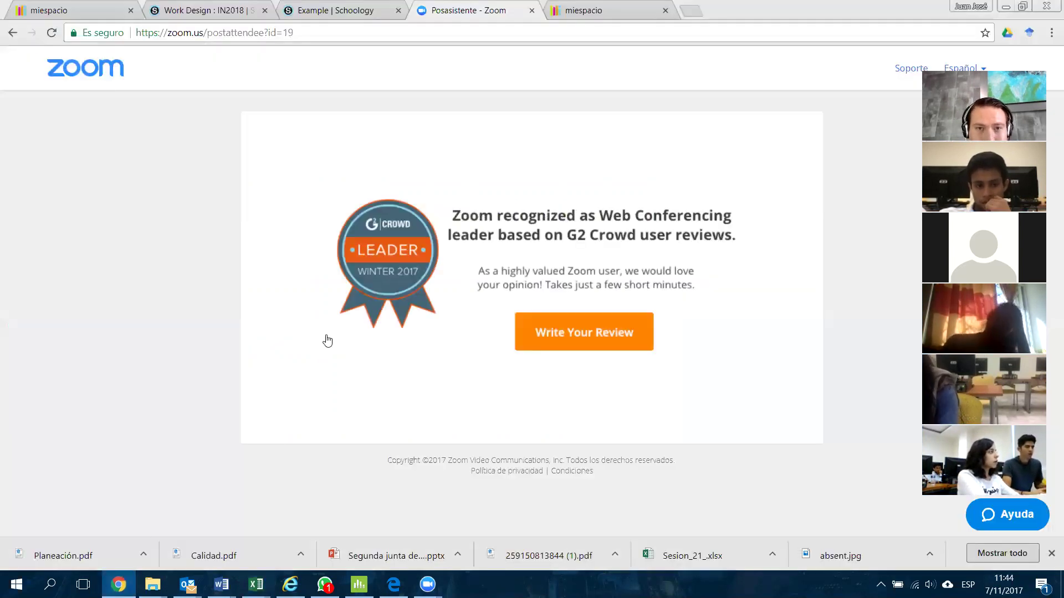
click(339, 11)
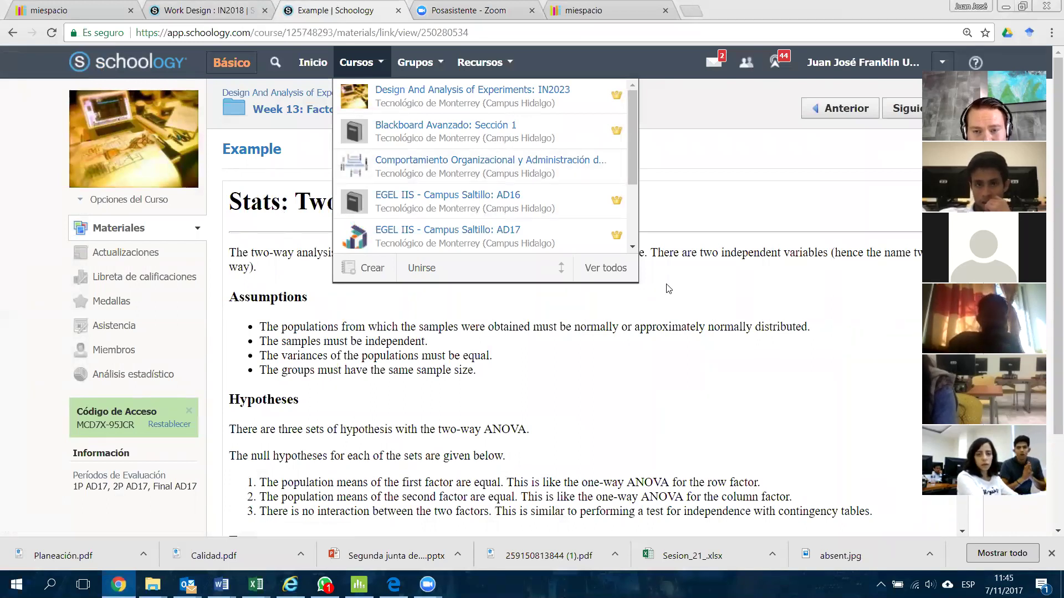
scroll(547, 418, down, 1)
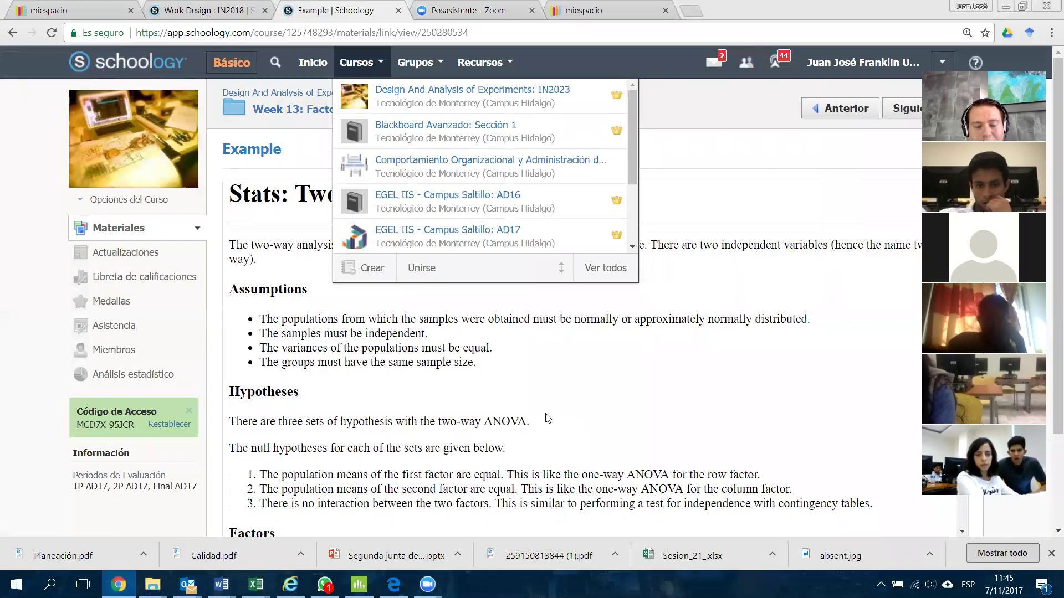
scroll(548, 419, down, 2)
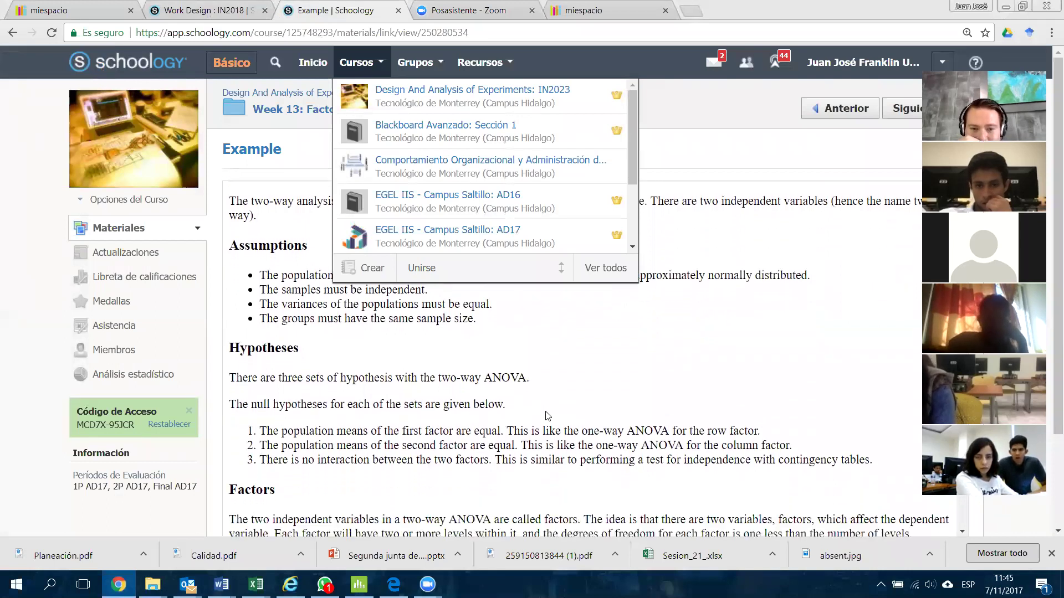
scroll(548, 416, down, 1)
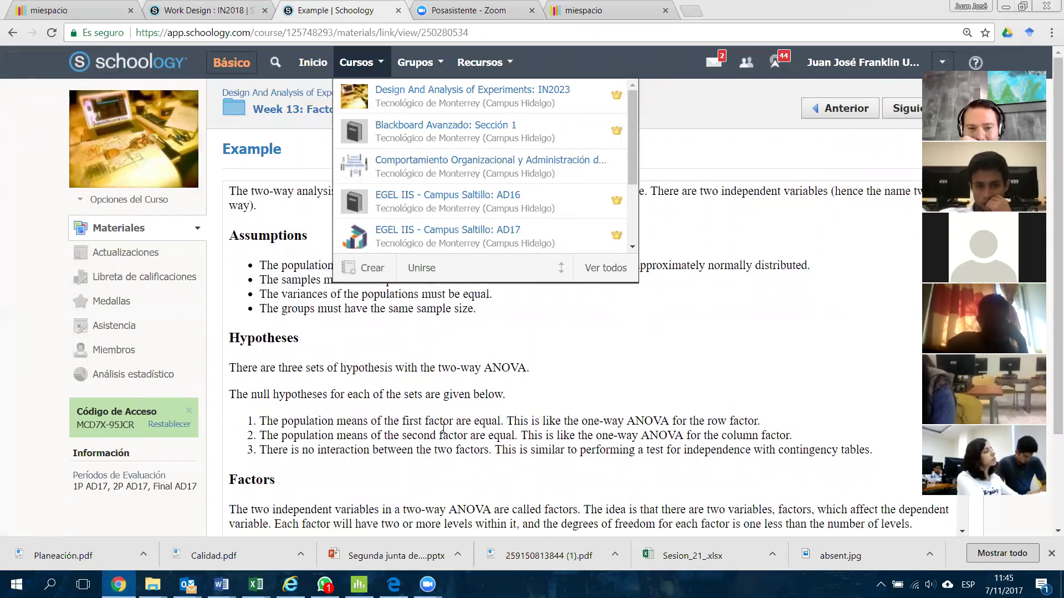
scroll(510, 414, down, 1)
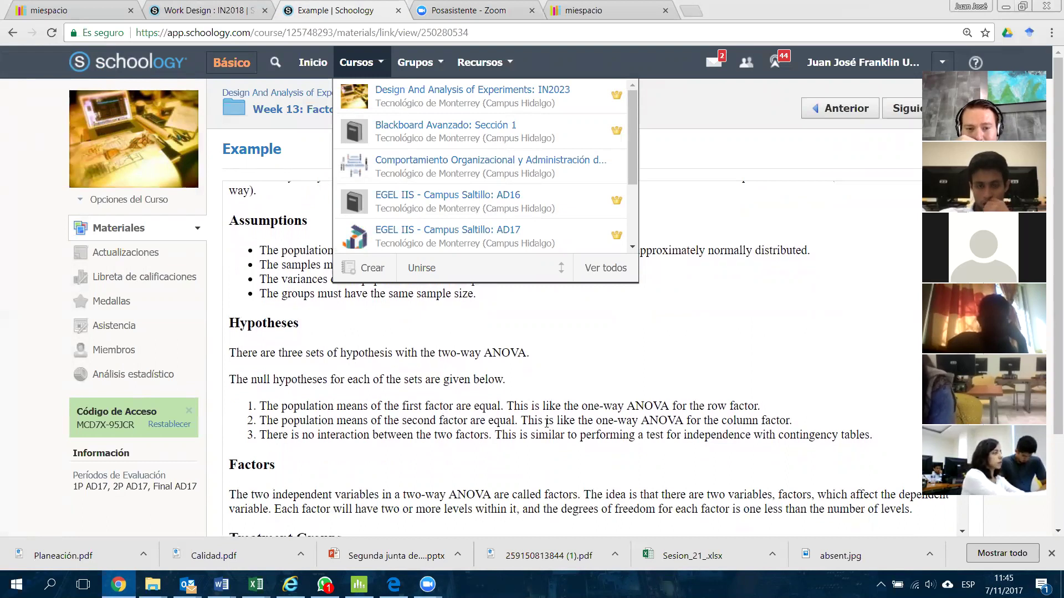
Review the Hypotheses section, highlighting the three null hypotheses of the two-way ANOVA and the section heading.
drag(796, 421, 237, 408)
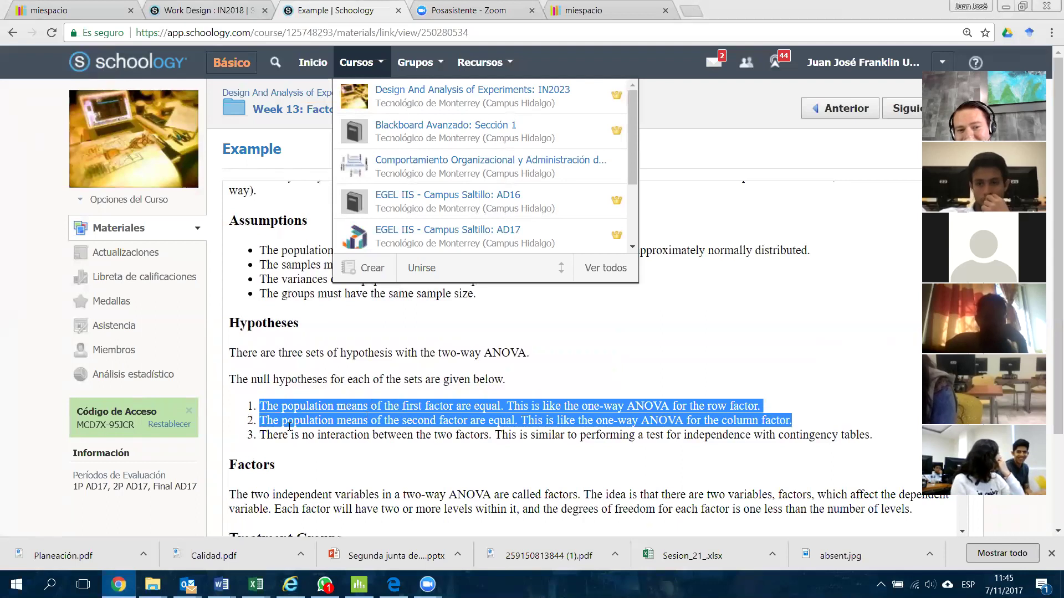
click(275, 410)
drag(258, 406, 843, 435)
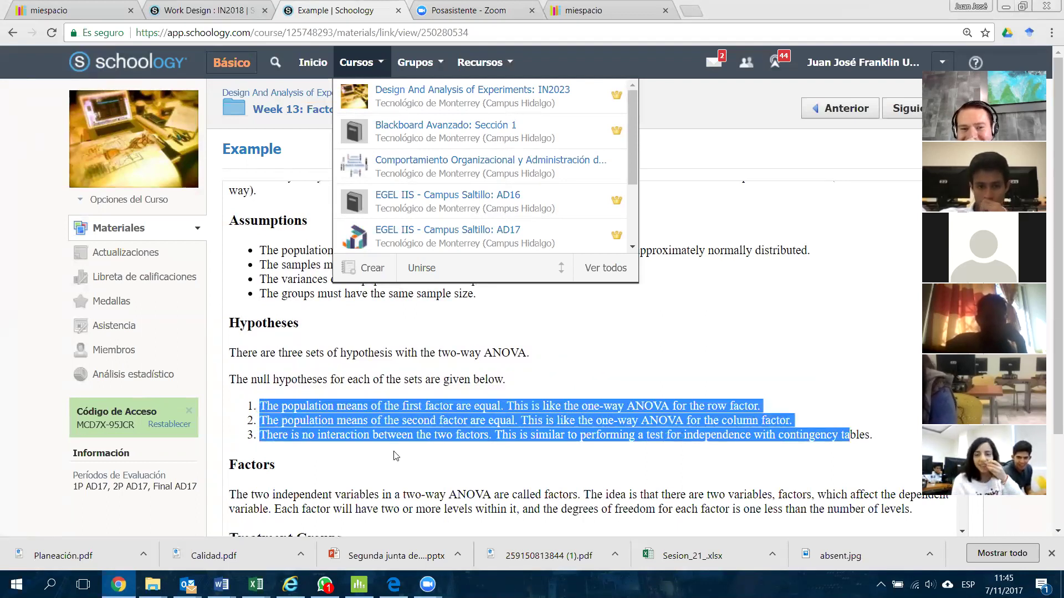
click(342, 433)
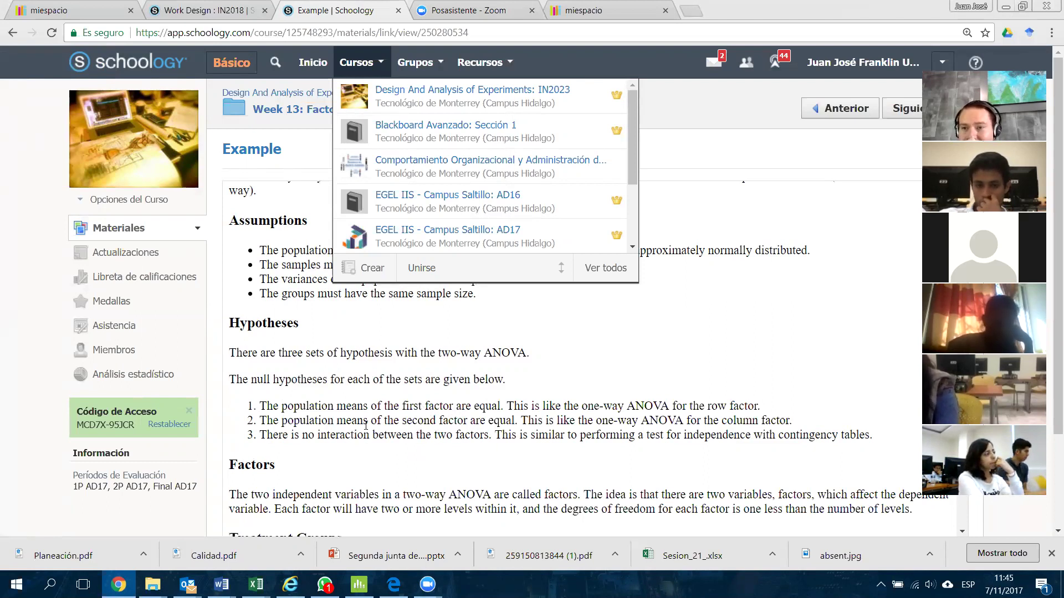
scroll(366, 425, down, 1)
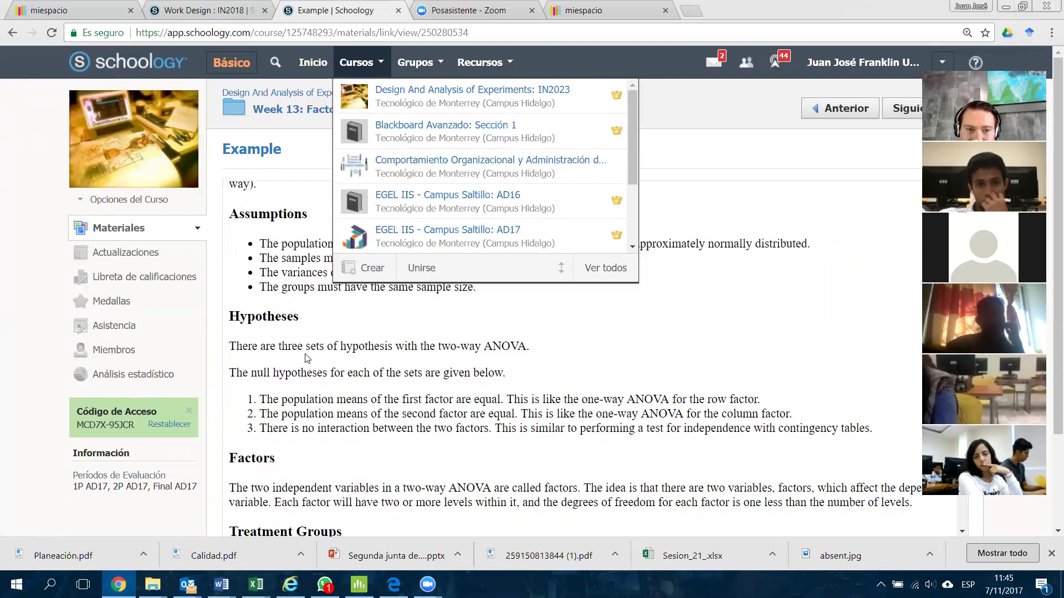
drag(302, 321, 228, 321)
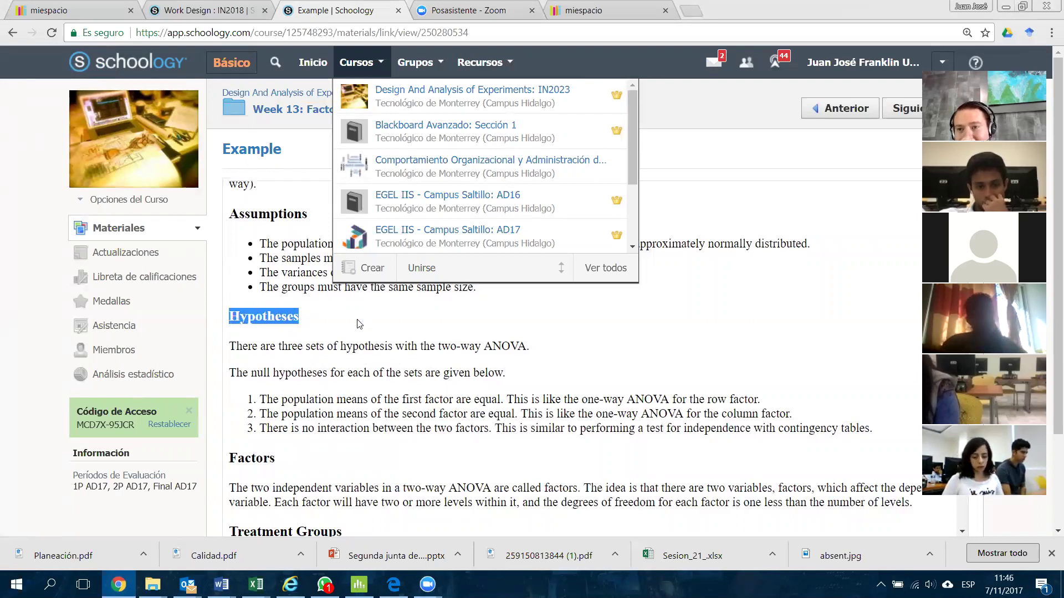
click(369, 334)
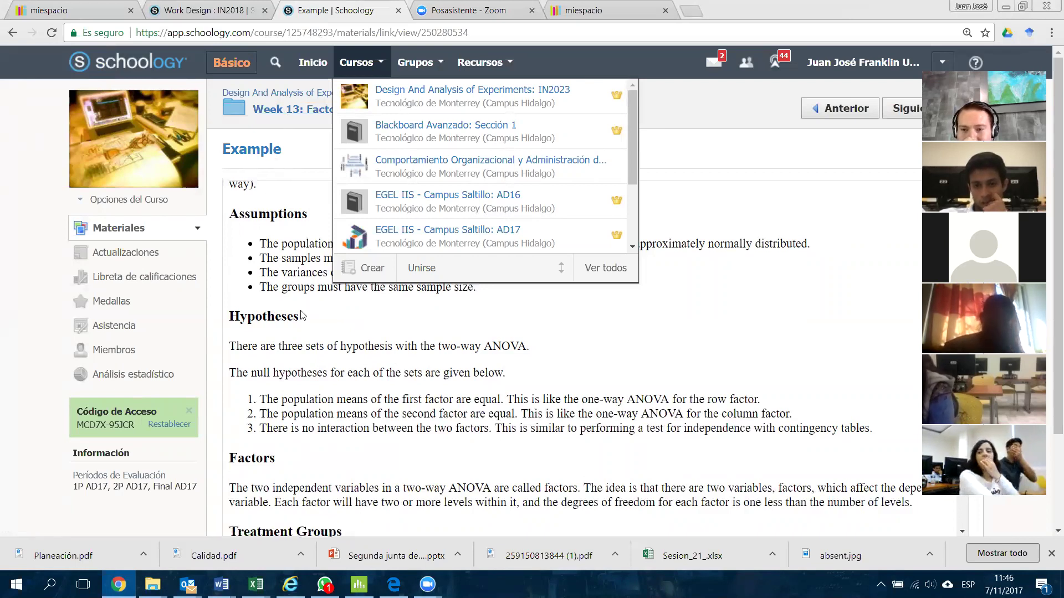
scroll(302, 315, up, 1)
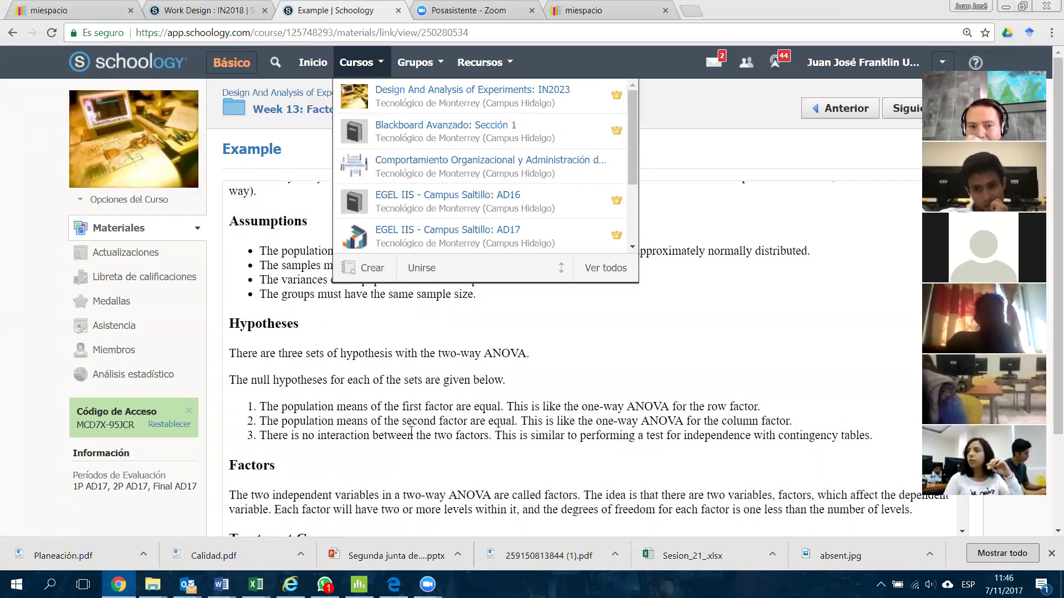
Switch to Minitab and close the residual plots for Vida de la batería, leaving the general linear model output uncovered.
key(alt+Tab)
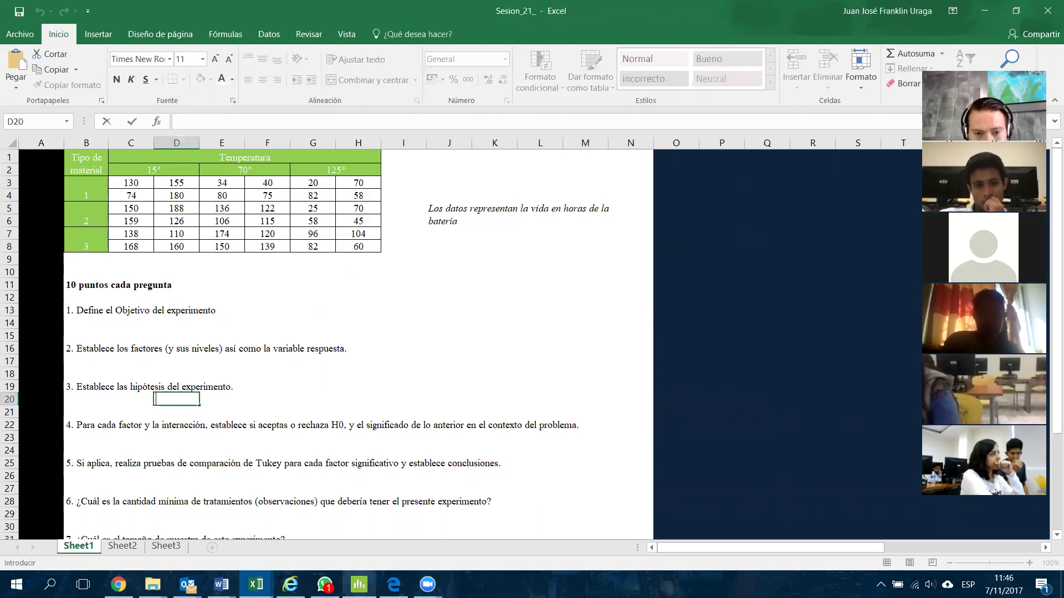
click(359, 584)
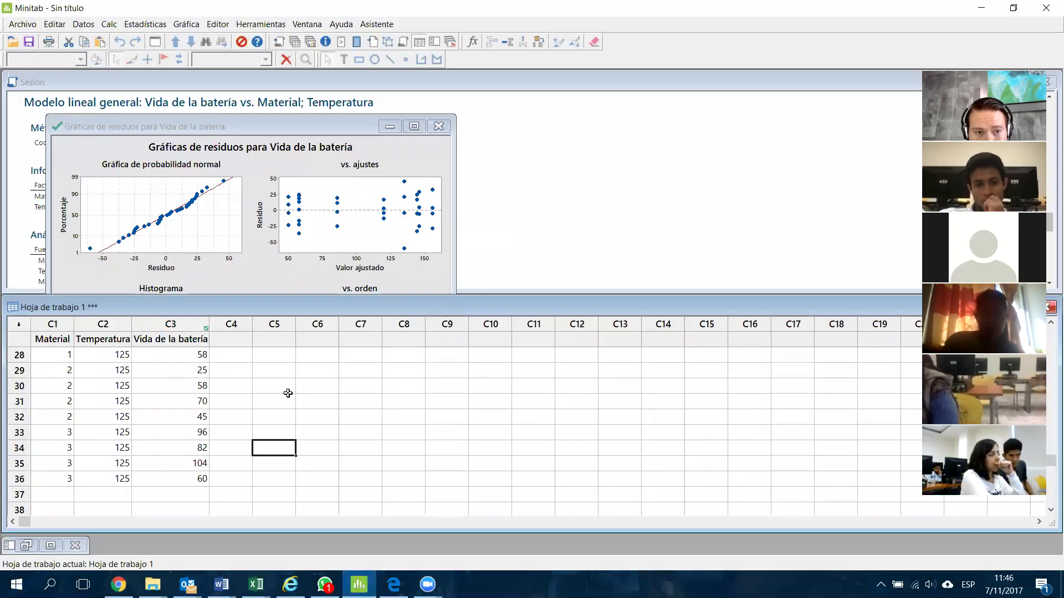
click(438, 126)
click(574, 328)
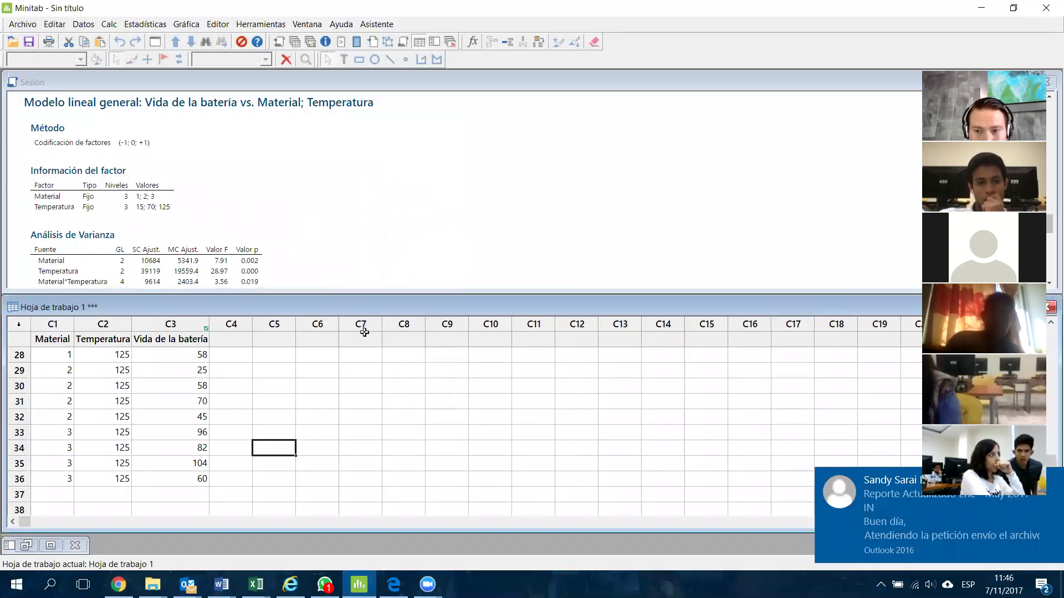
click(144, 359)
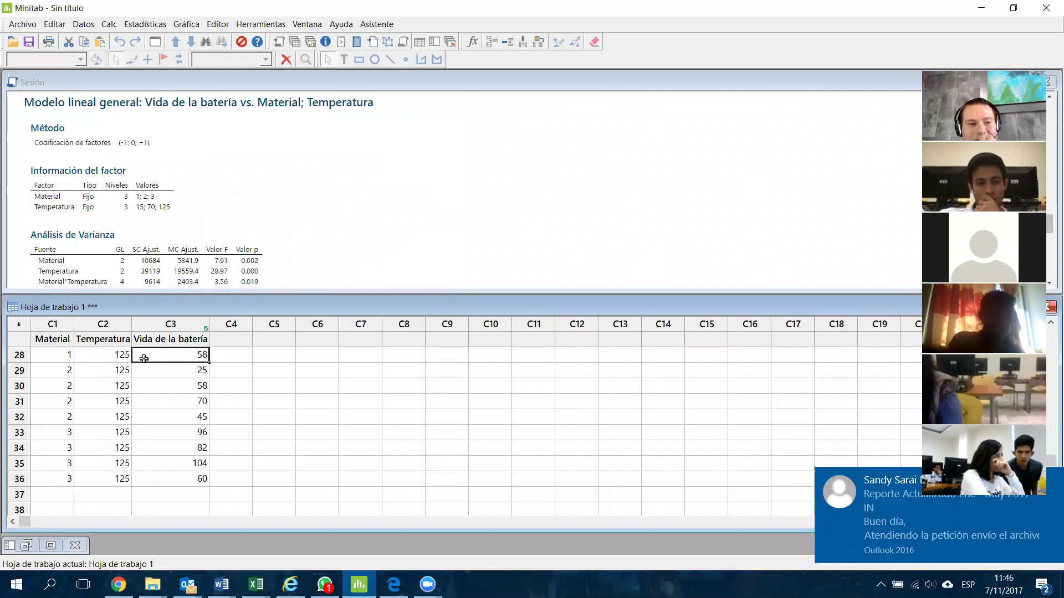
Return to the top of the worksheet and go through the Material, Temperatura and Vida de la batería column headings.
key(Up)
key(Up)
key(Up)
key(Up)
key(Up)
key(Up)
key(Up)
key(Up)
key(Up)
key(Up)
key(Up)
key(Up)
key(Up)
key(Up)
key(Up)
key(Up)
key(Up)
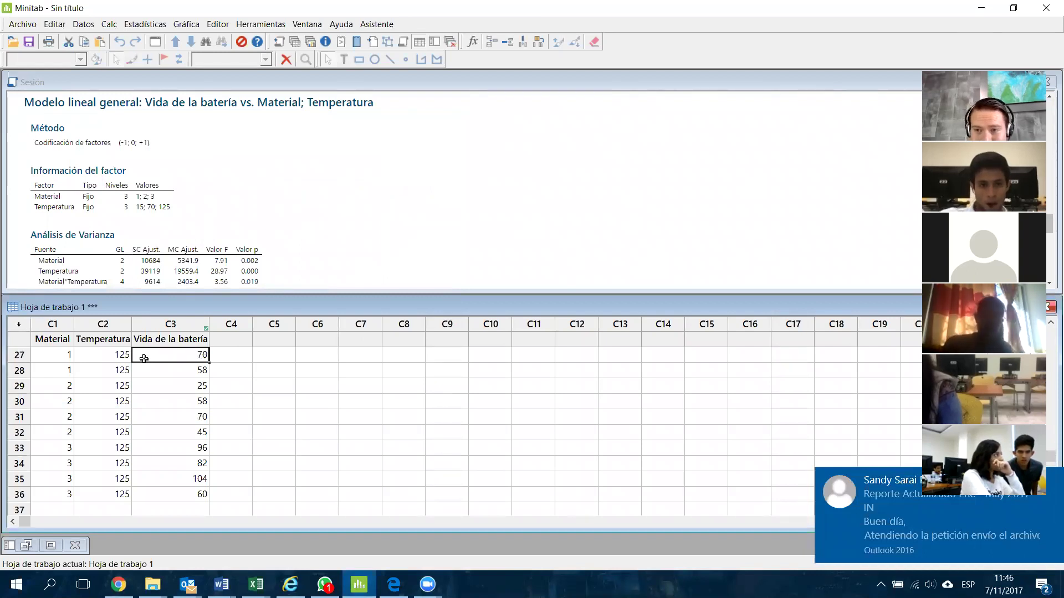
key(Up)
key(Up)
key(Up)
key(Up)
key(Up)
key(Up)
key(Up)
key(Up)
key(Up)
key(Up)
key(Up)
key(Left)
key(Left)
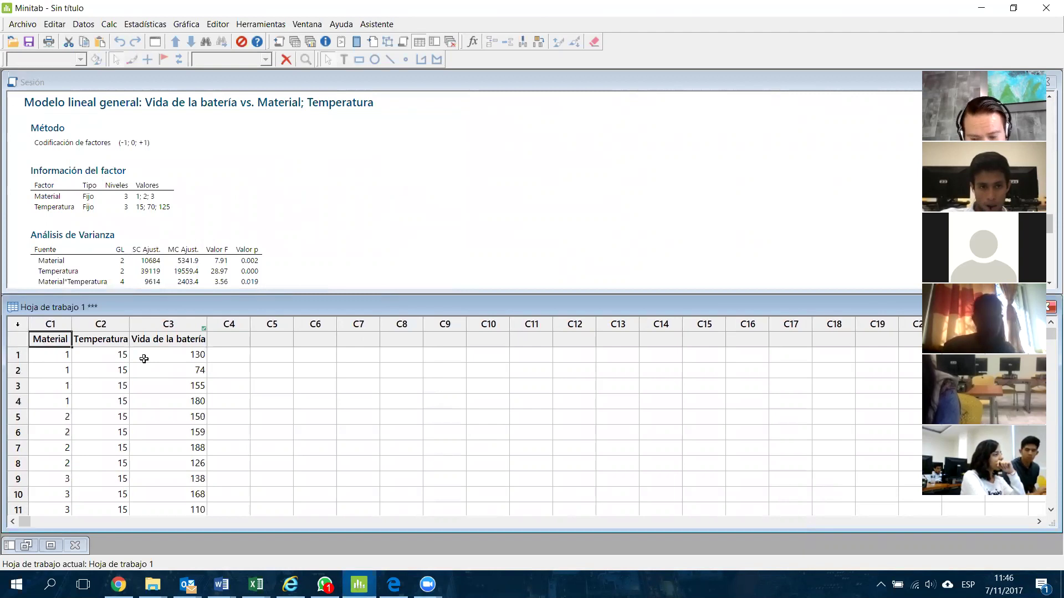
key(Right)
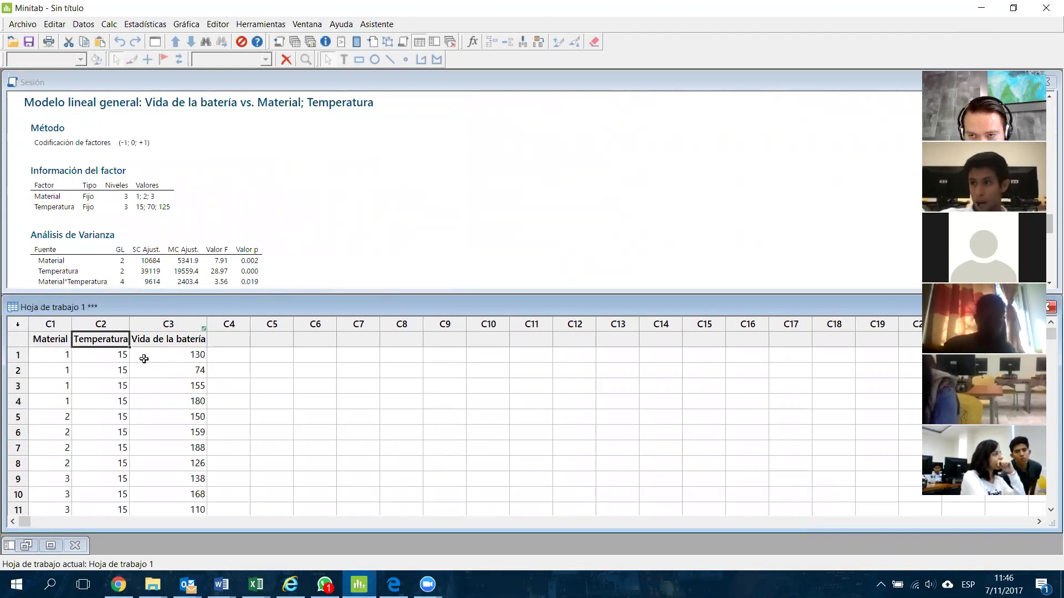
key(Right)
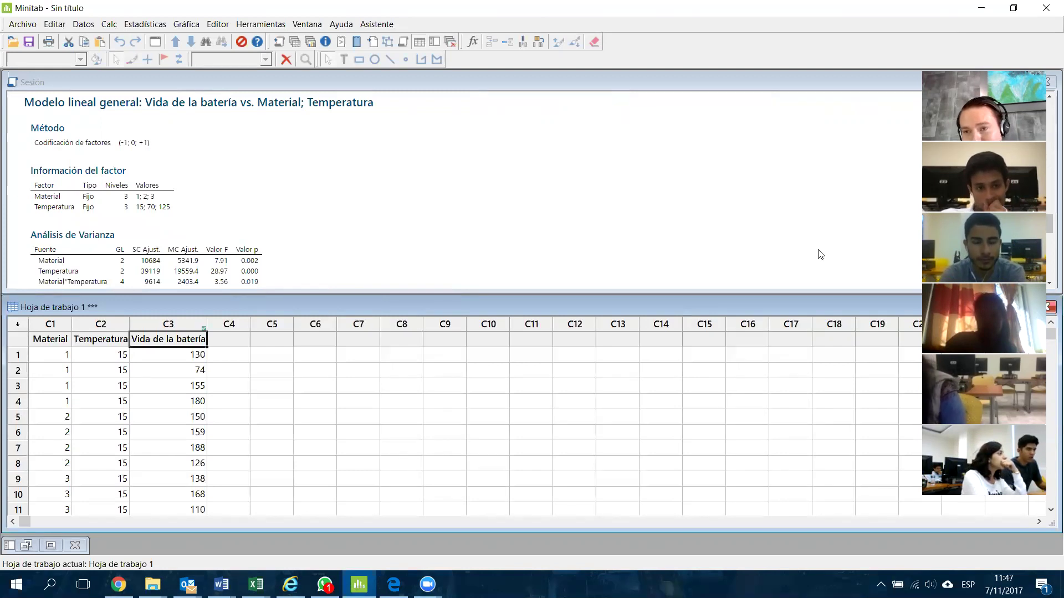
Review how the worksheet is laid out by stepping across the three column headings and the first data row.
key(Left)
key(Left)
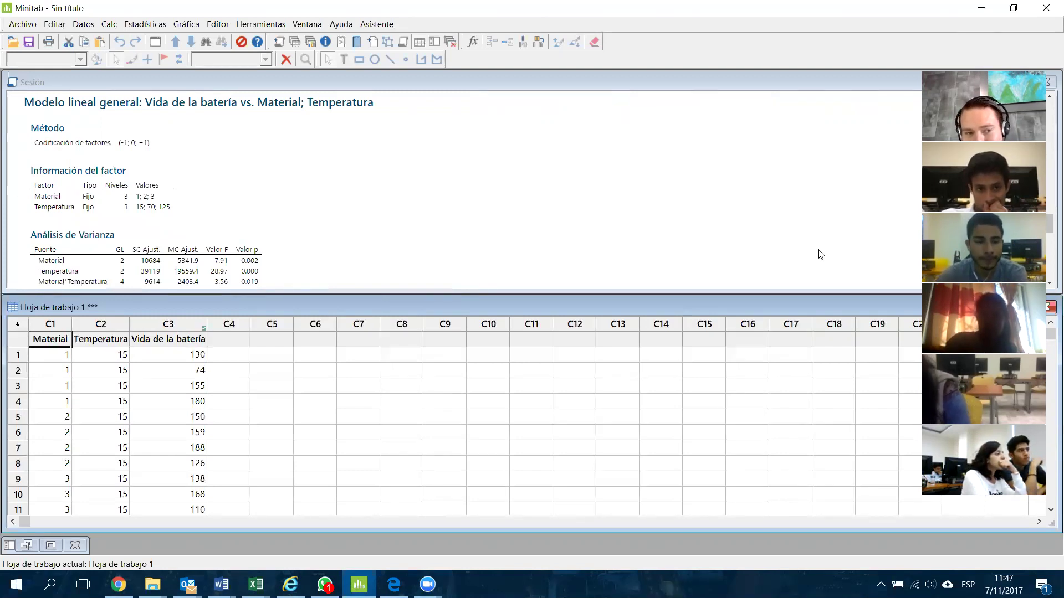
key(Right)
key(Left)
key(Down)
key(Right)
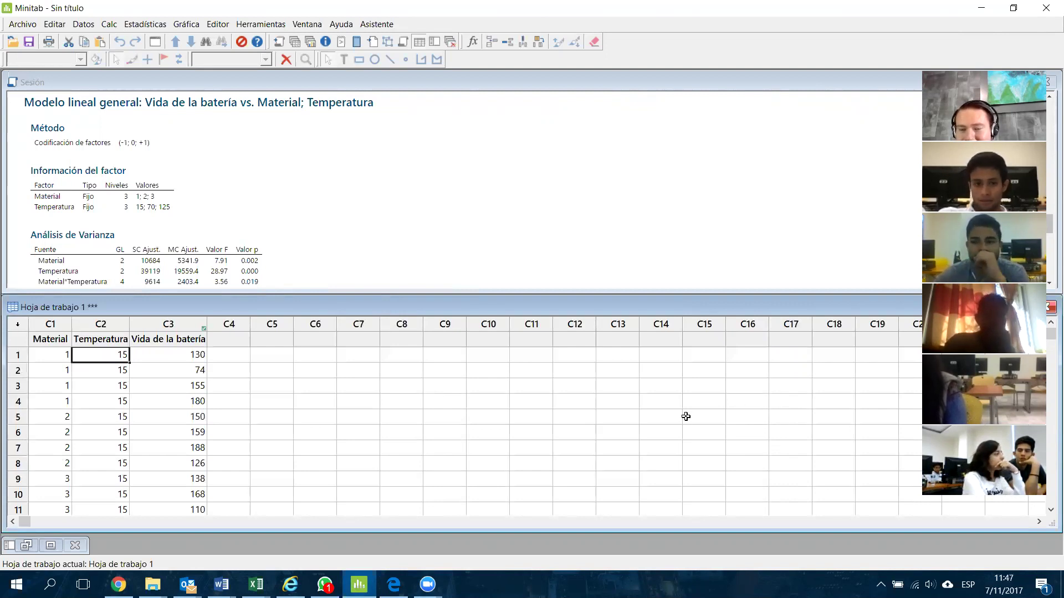
click(182, 359)
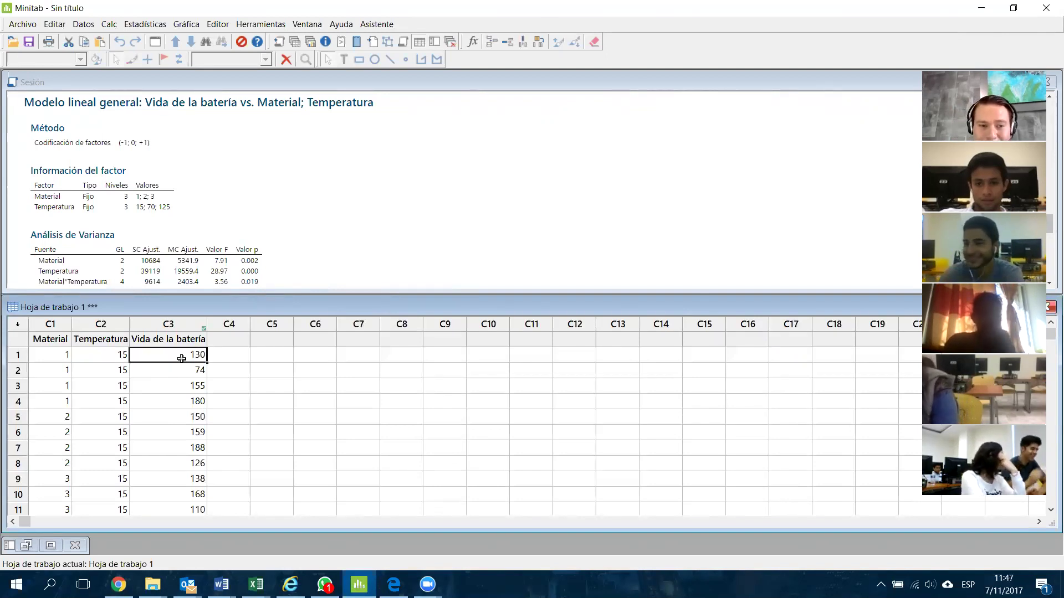
key(Up)
key(Left)
key(Left)
key(Right)
key(Right)
key(Down)
key(Left)
key(Left)
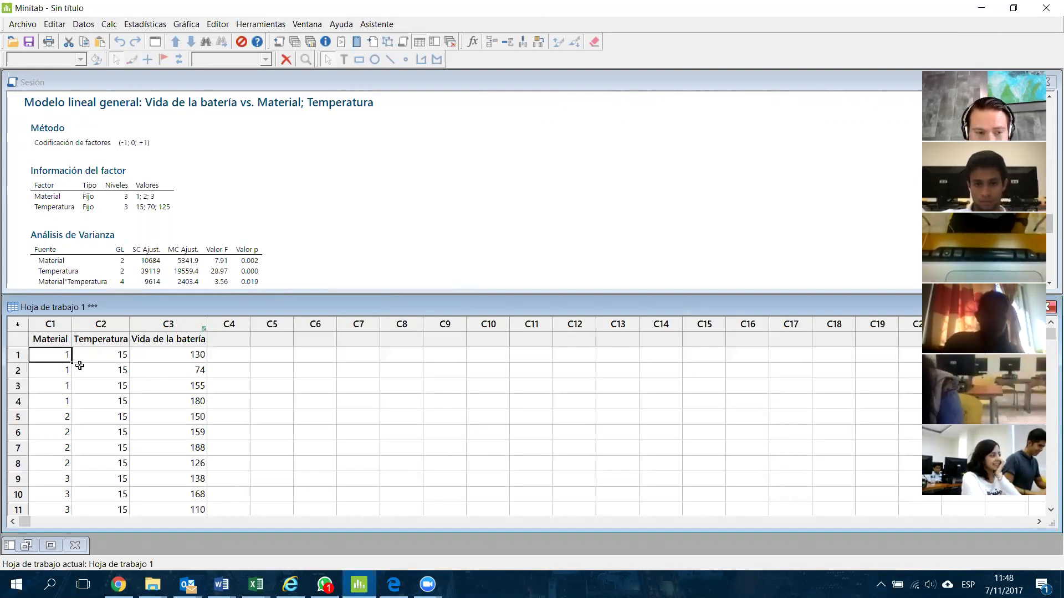
Switch to Excel and highlight material 1, the 15° heading and the four observations they share in C3:D4.
key(alt+Tab)
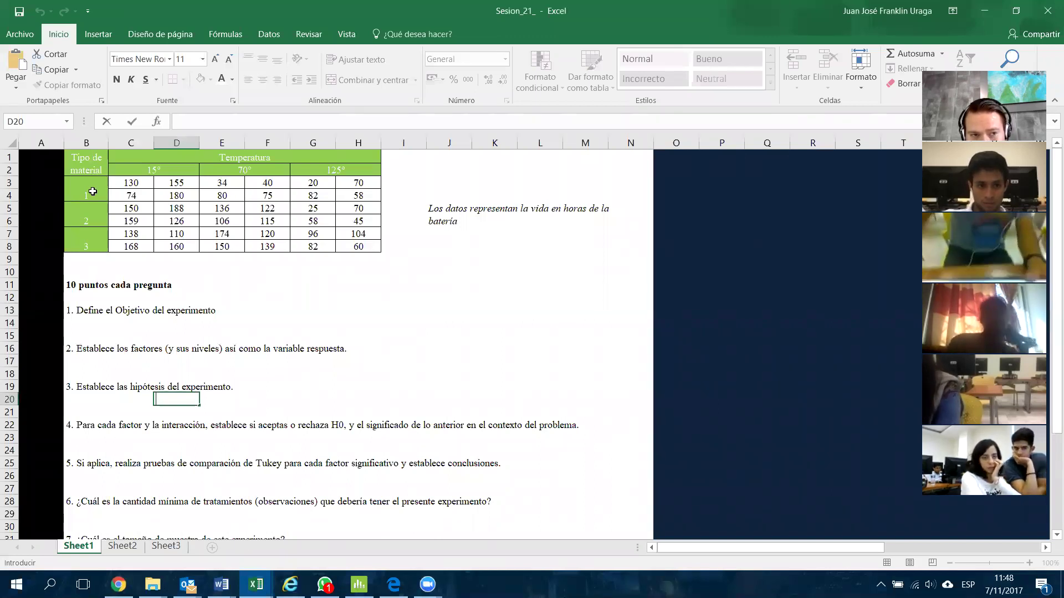
click(108, 183)
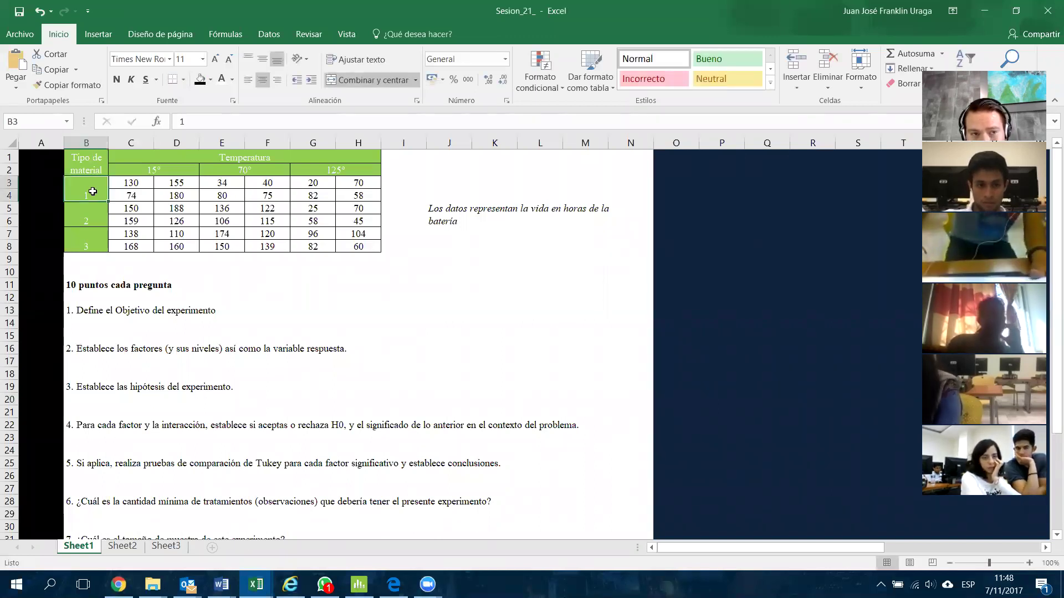
click(156, 169)
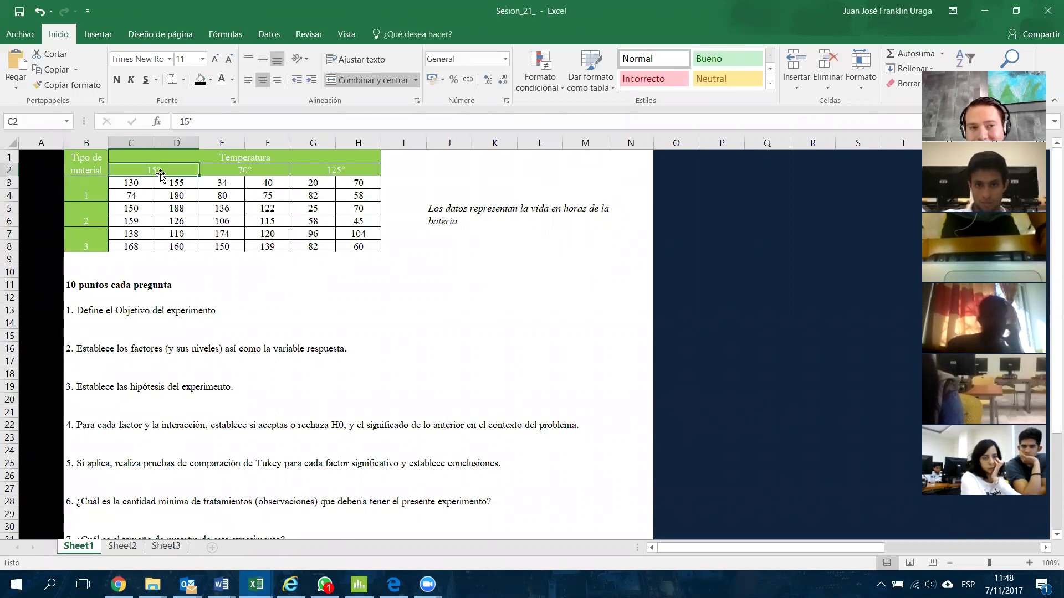
click(132, 183)
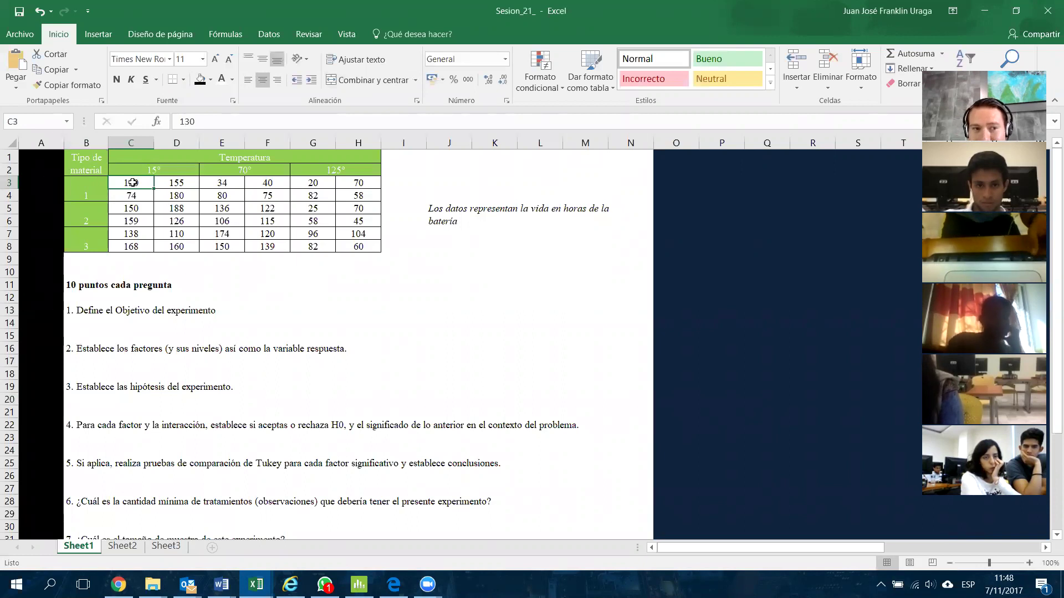
key(shift+Down)
key(shift+Right)
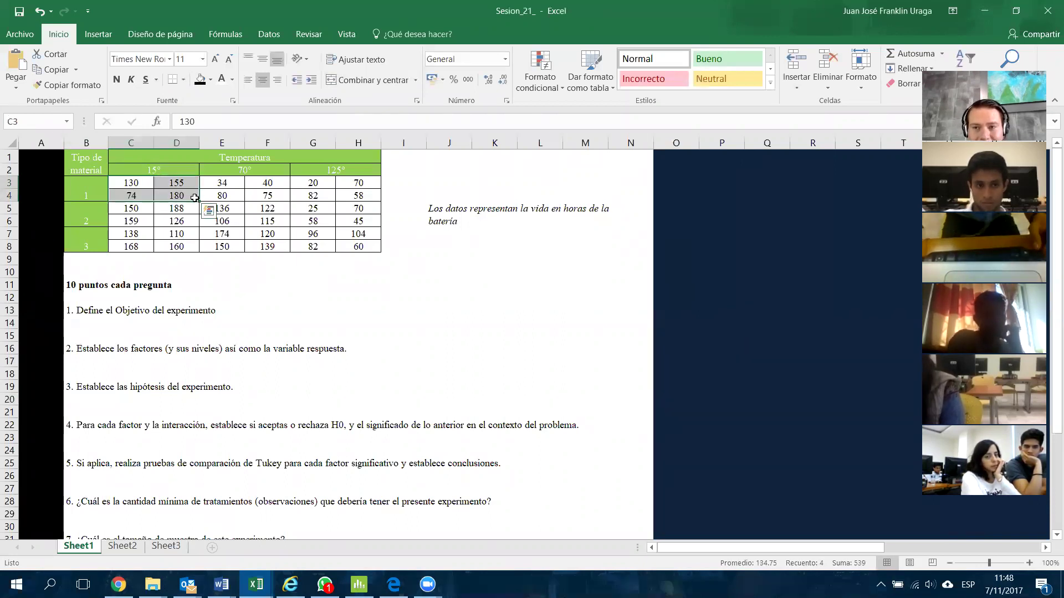
Highlight the Vida de la batería values of rows 1 to 4 in Minitab, then return to the Excel table to compare them.
key(alt+Tab)
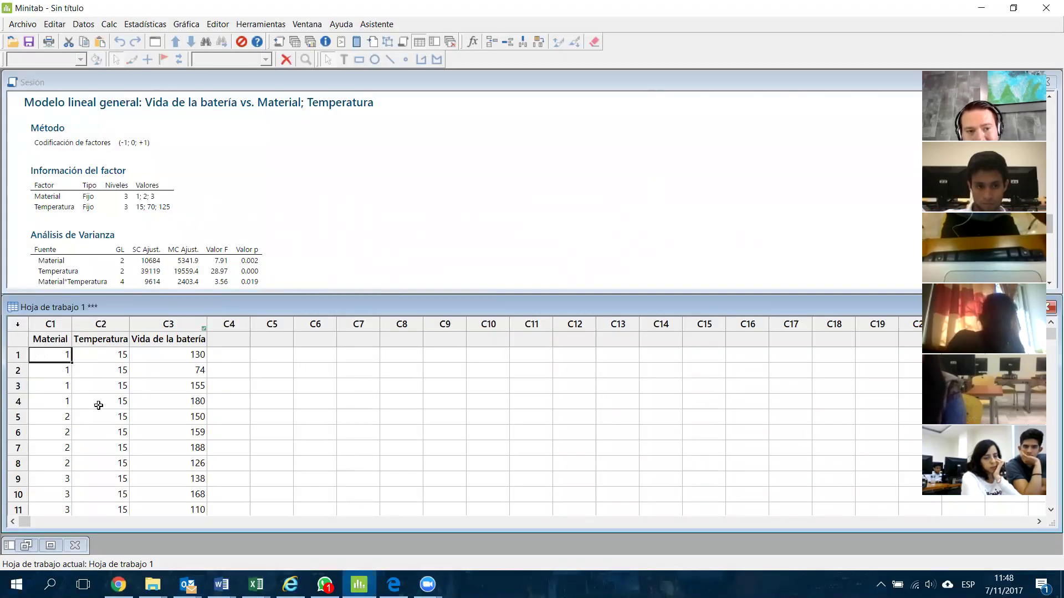
drag(175, 354, 173, 394)
key(alt+Tab)
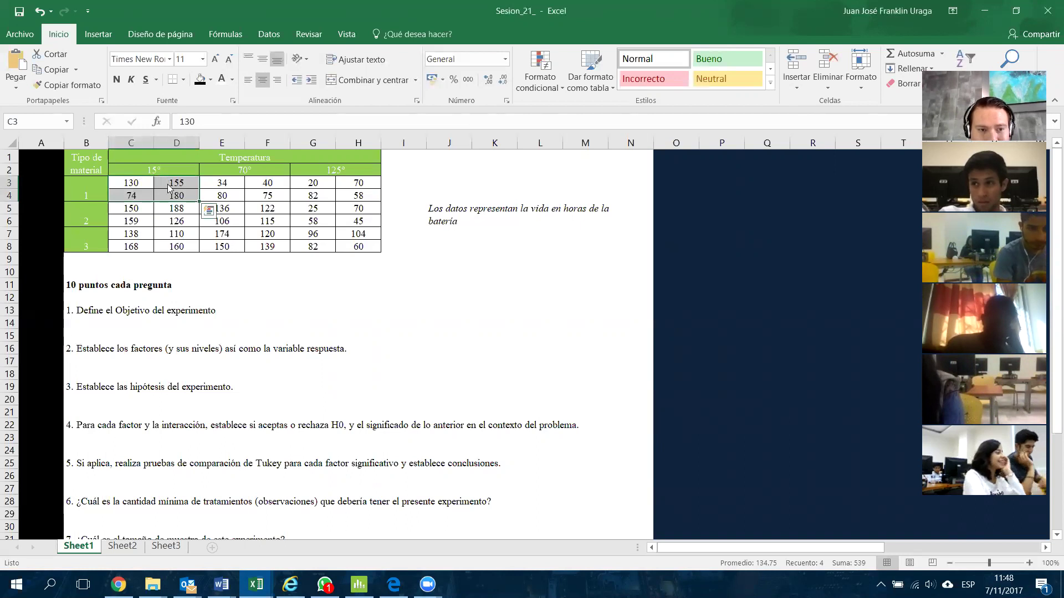
Match the material 2 and temperature 15 entries in Minitab rows 5 to 8 with the Excel observations in C5:D6.
key(alt+Tab)
drag(59, 420, 106, 461)
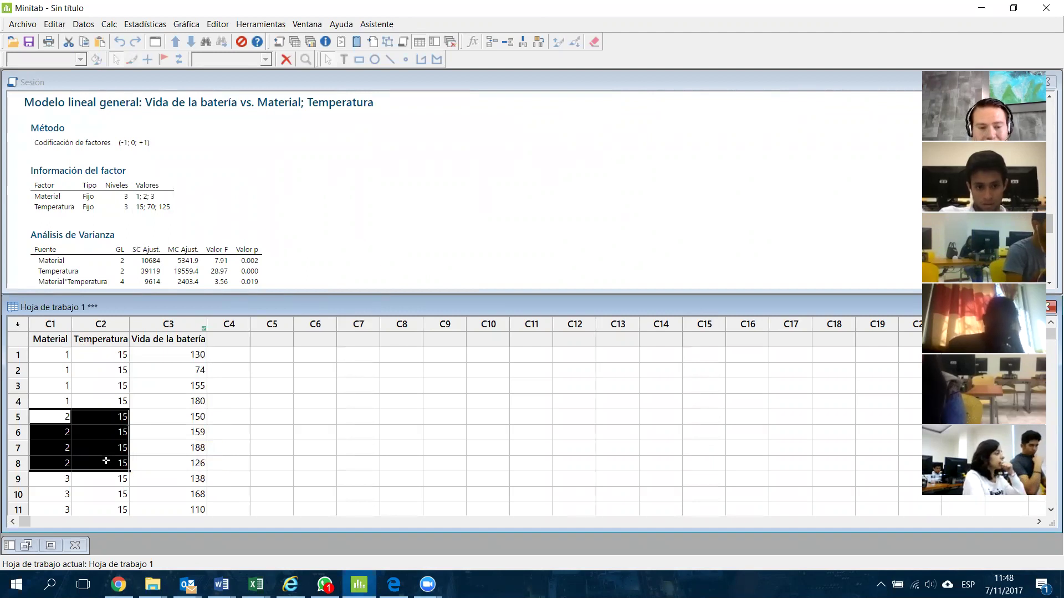
key(alt+Tab)
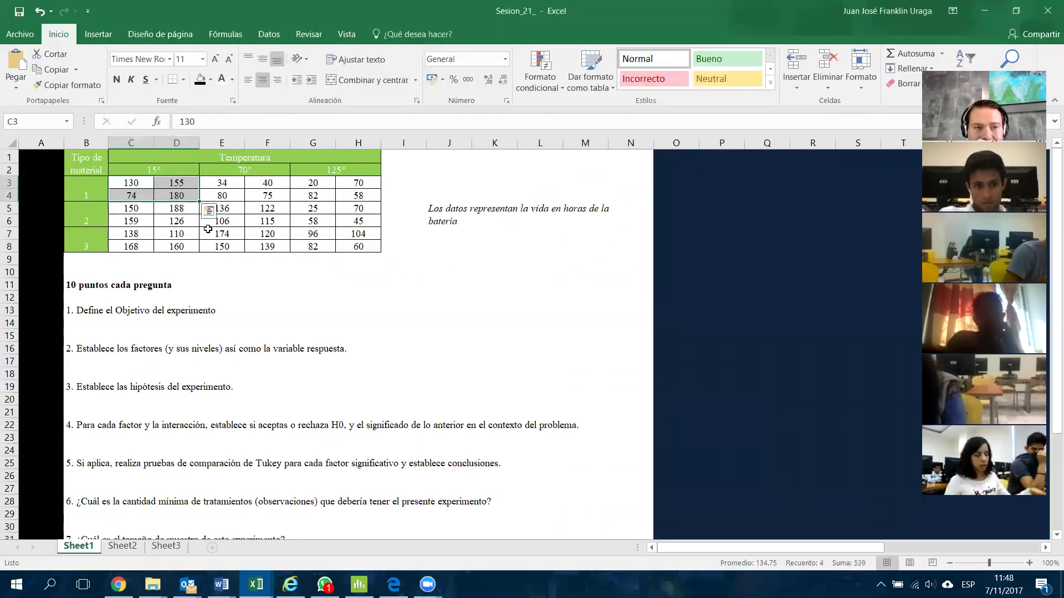
drag(138, 215, 174, 224)
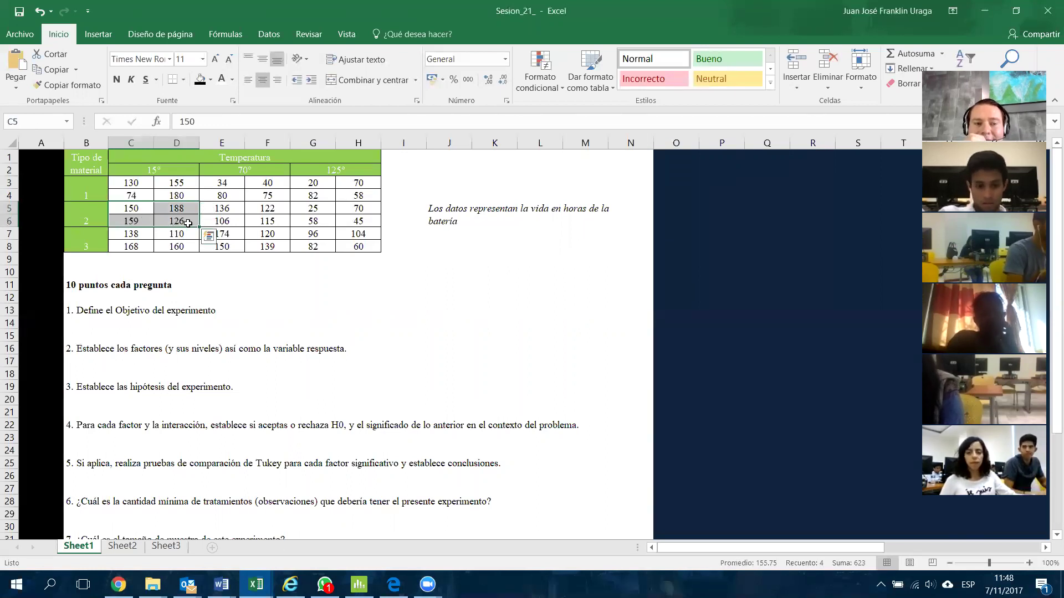
Compare the material 1 observations at 15° in Excel again with the battery-life values in Minitab rows 1 to 4.
click(133, 183)
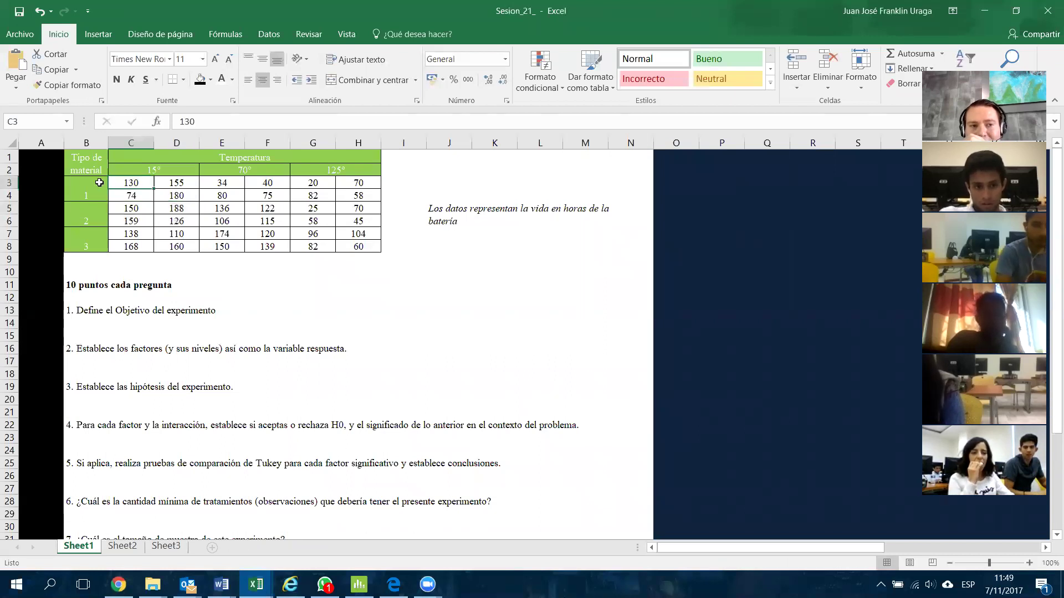
click(140, 169)
drag(139, 183, 163, 196)
key(alt+Tab)
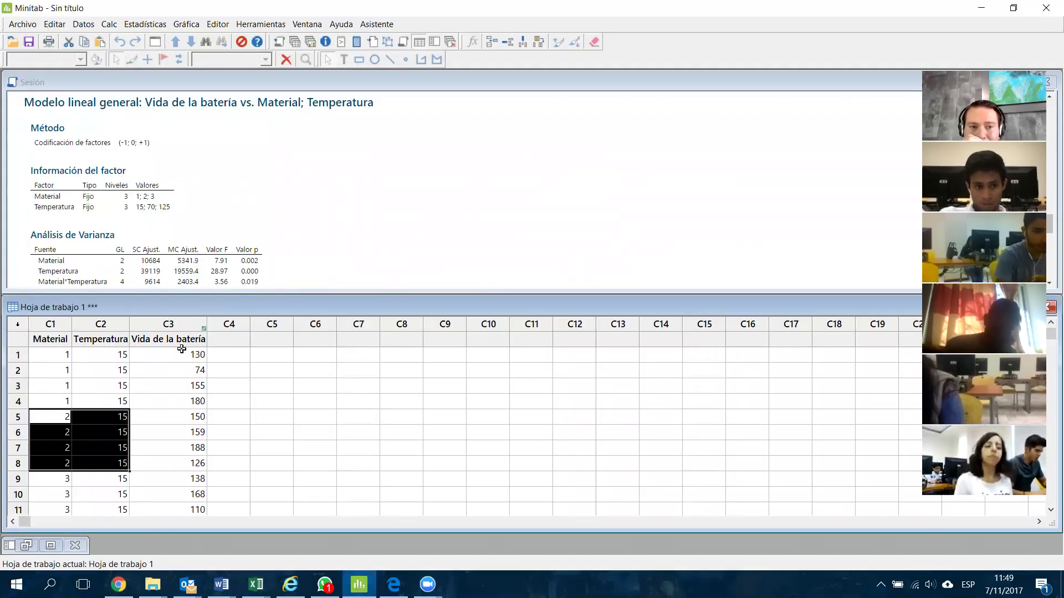
drag(182, 355, 183, 402)
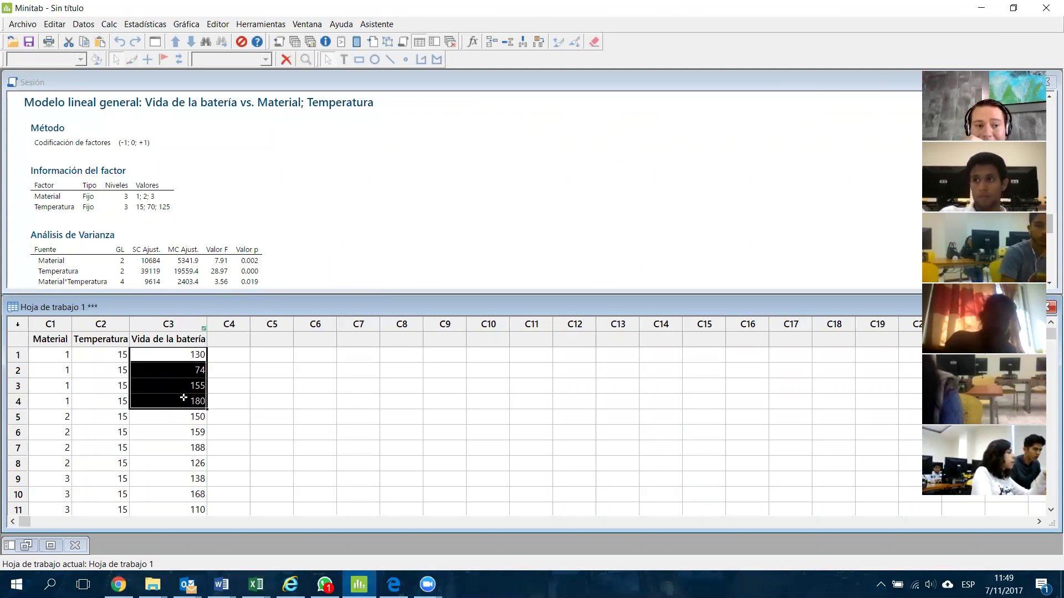
Match the material 3 observations at 125° in Excel G7:H8 with Minitab rows 33 to 36, and return to the first battery-life value.
key(alt+Tab)
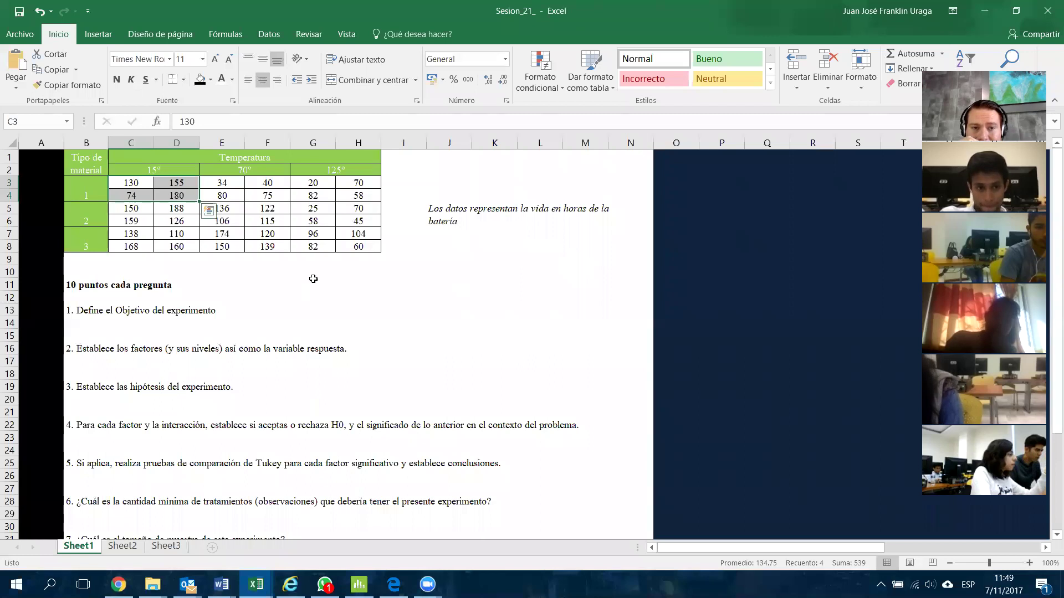
drag(313, 233, 346, 244)
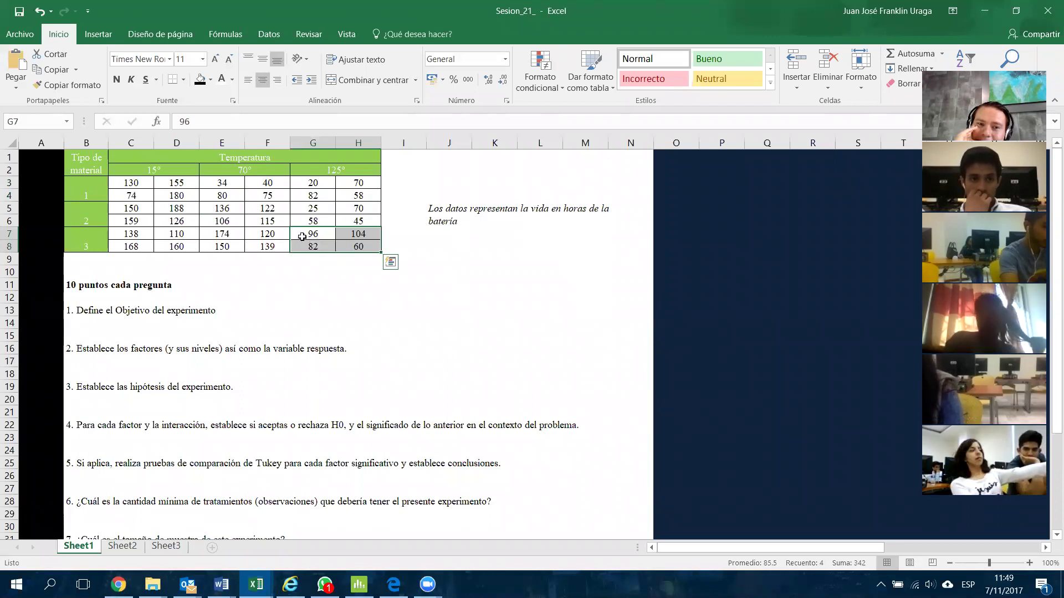
key(alt+Tab)
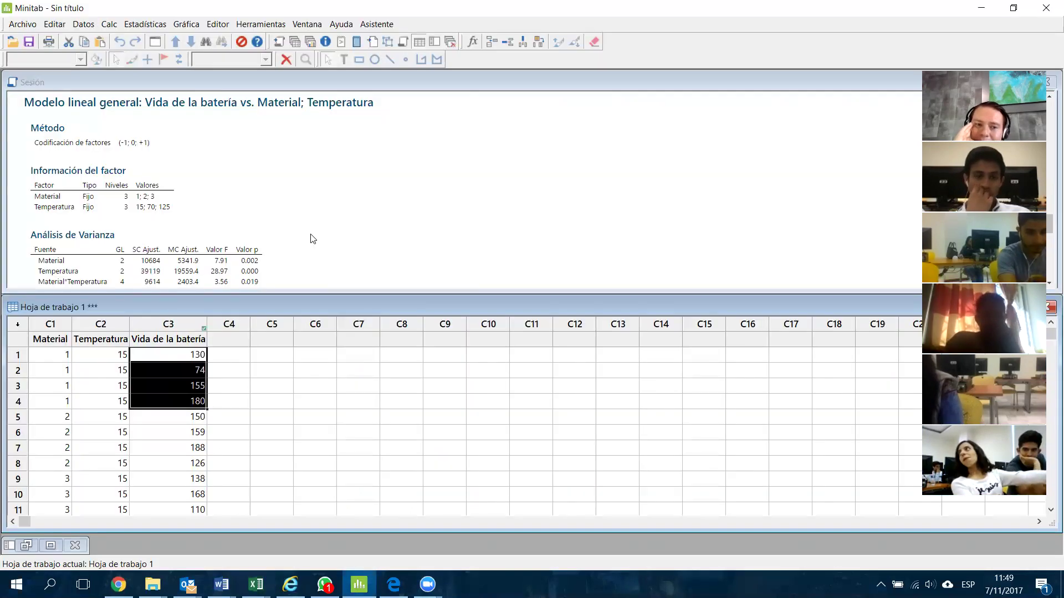
scroll(171, 522, down, 3)
scroll(170, 521, down, 7)
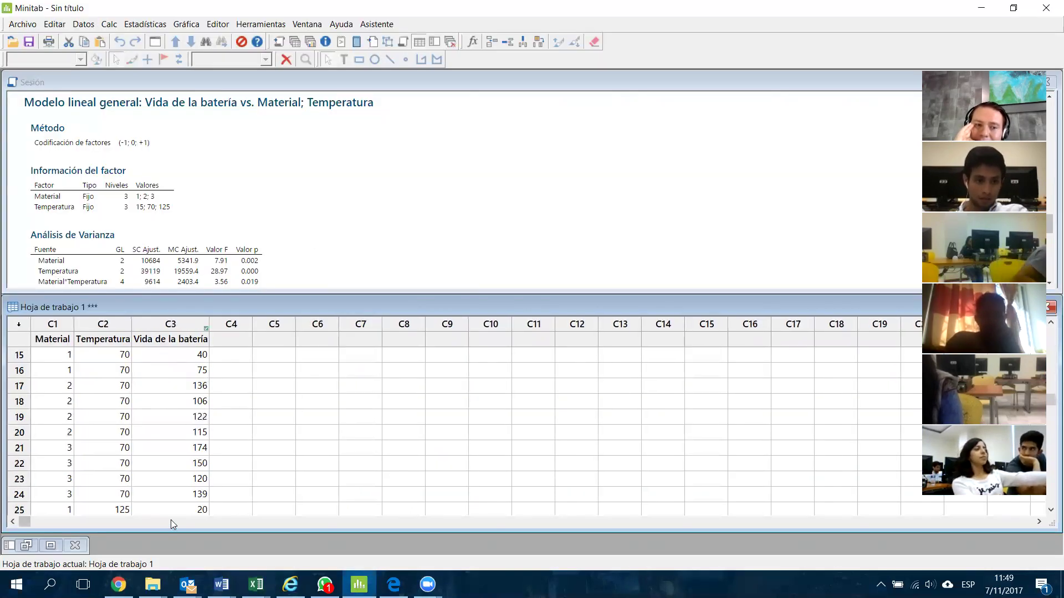
scroll(170, 501, down, 1)
scroll(171, 502, up, 1)
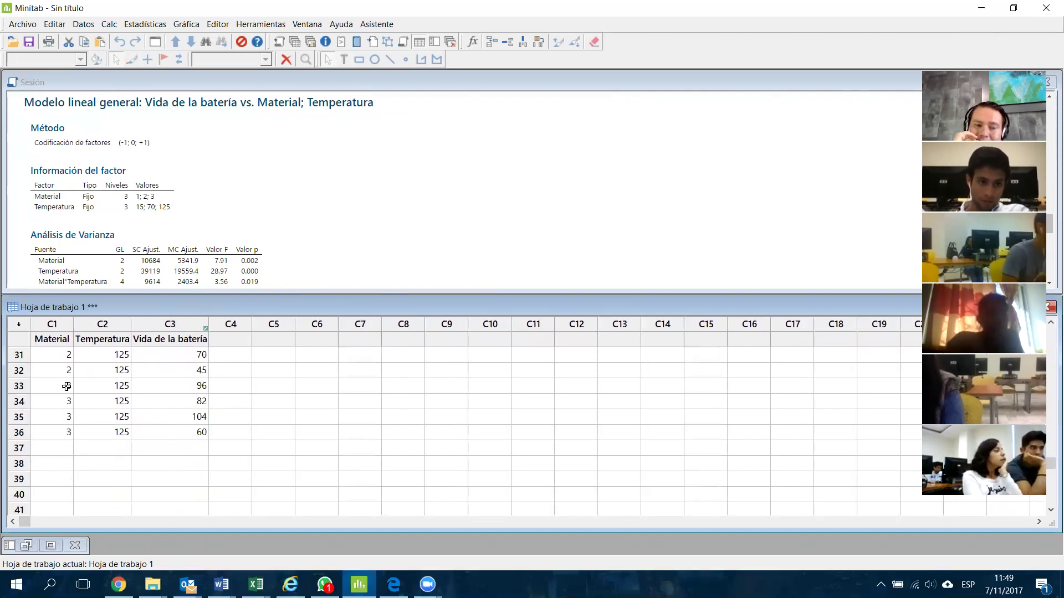
drag(178, 388, 174, 431)
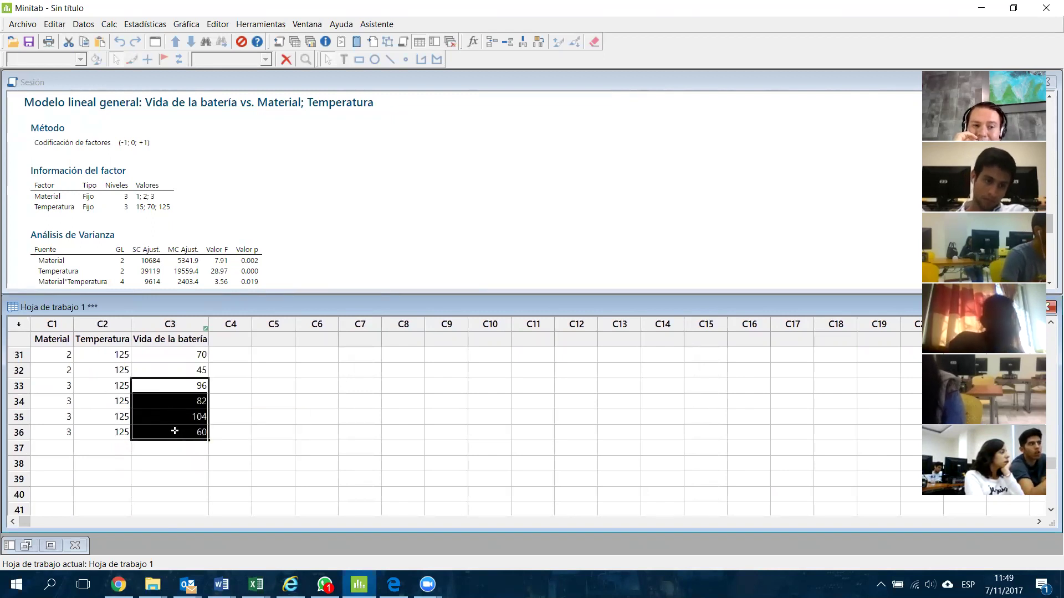
scroll(175, 432, up, 10)
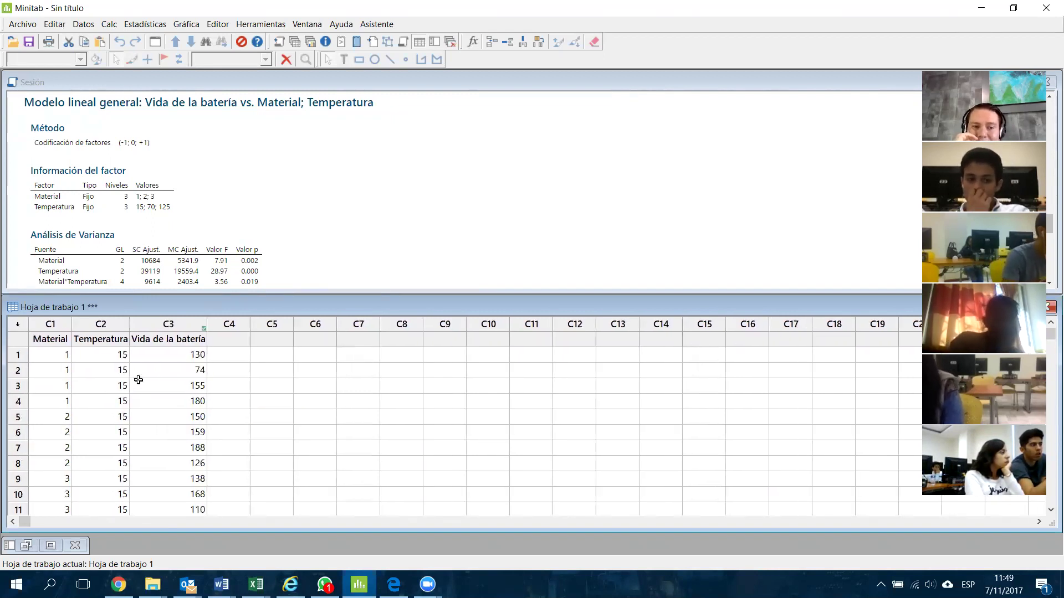
click(179, 356)
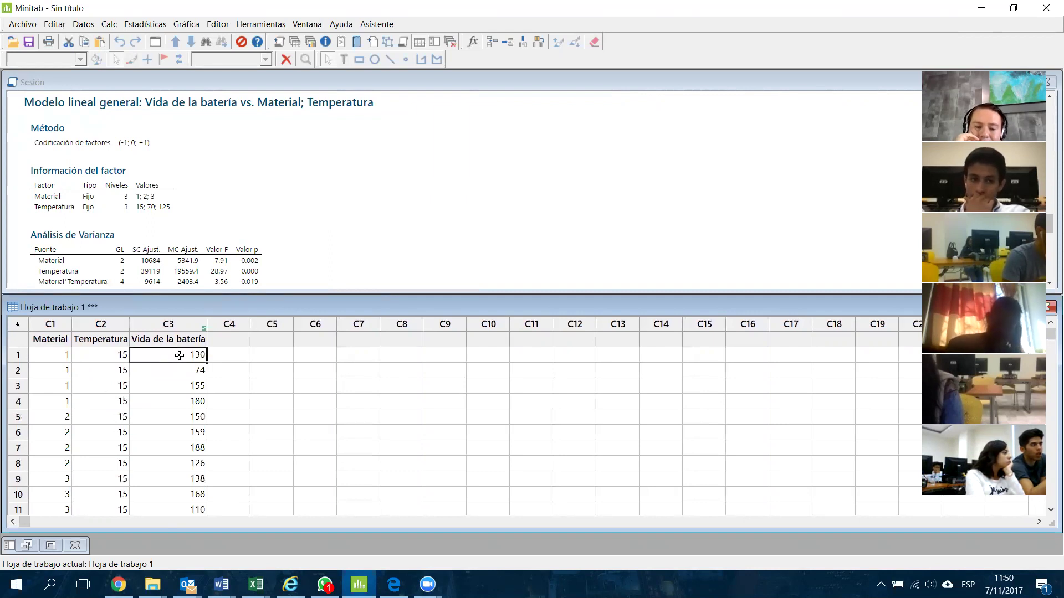
Switch to Excel and review question 7 on sample size and question 6 on the minimum number of treatments, then return to the data table.
key(alt+Tab)
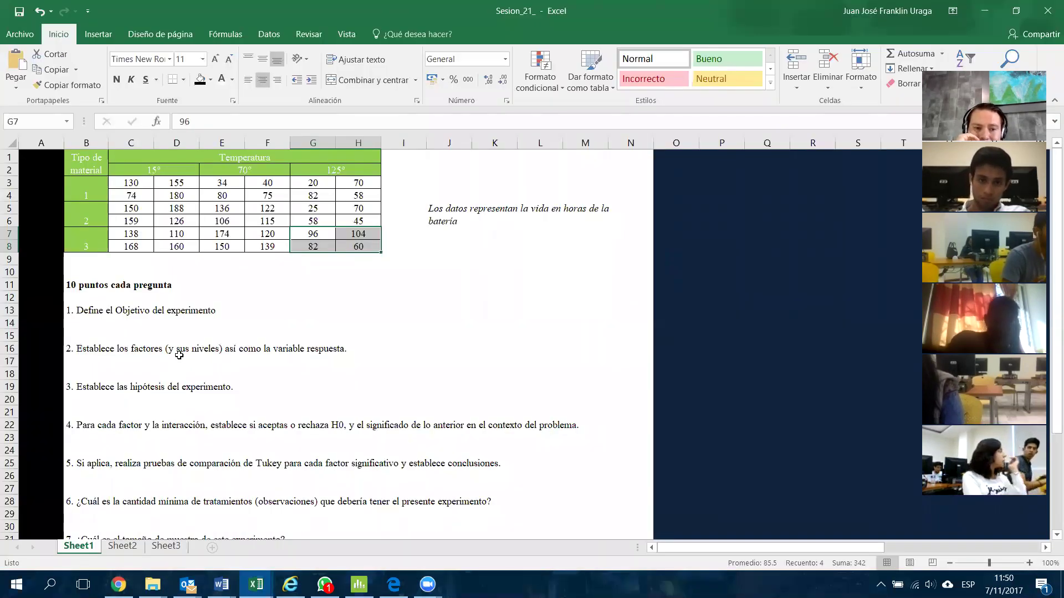
scroll(179, 355, down, 3)
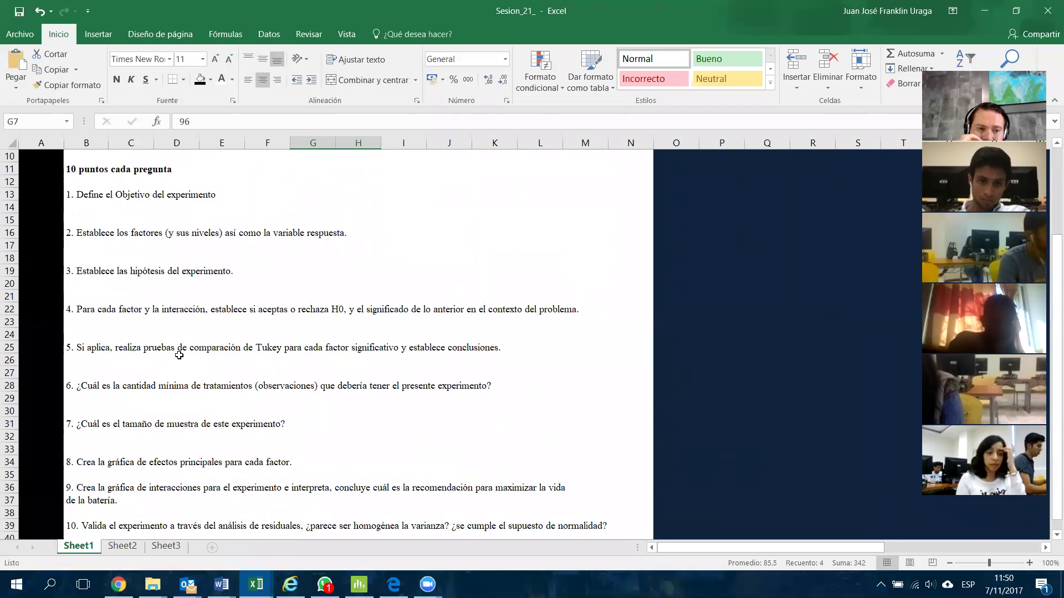
click(90, 425)
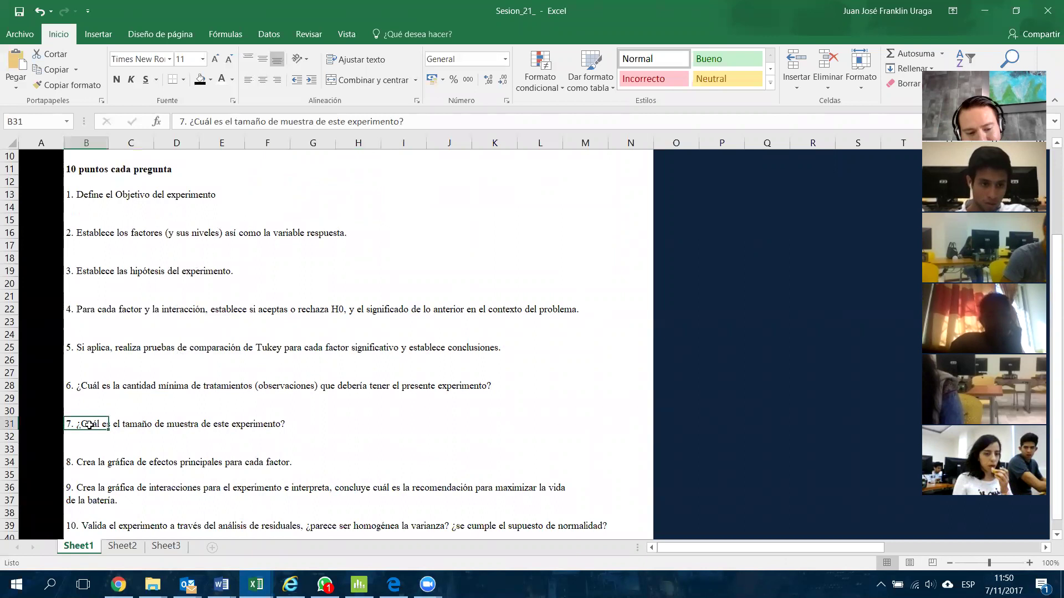
key(alt+Tab)
key(alt+Tab)
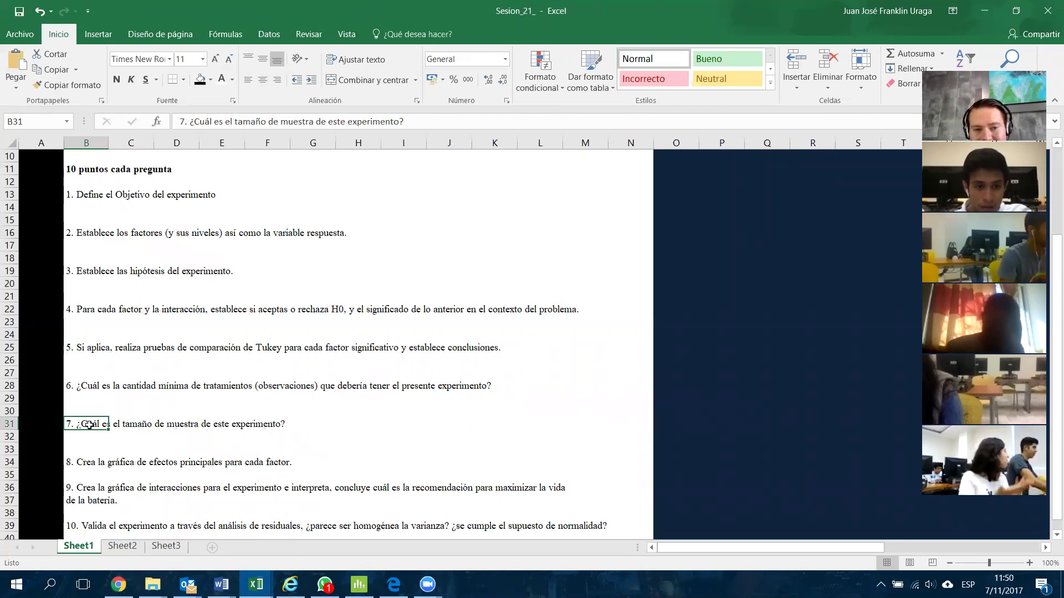
click(78, 388)
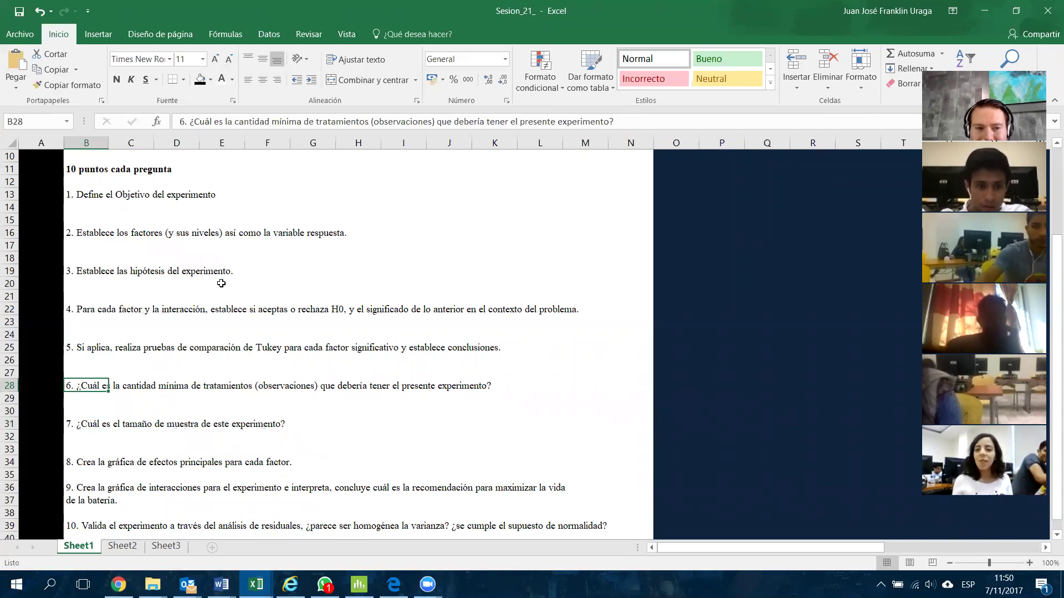
scroll(221, 288, up, 3)
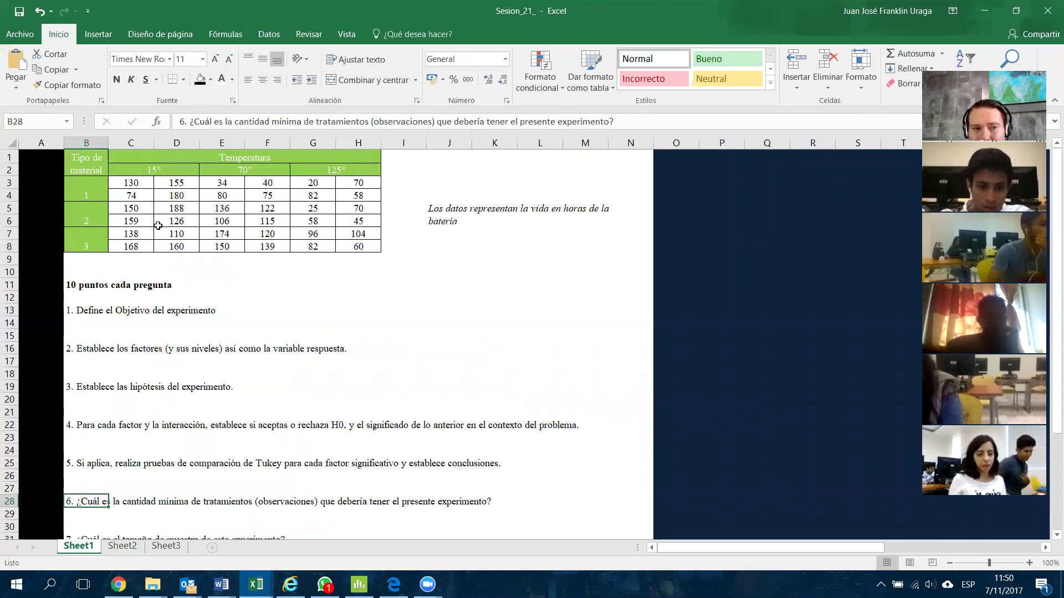
Point out material levels 1, 2 and 3 in the data table's Tipo de material column.
click(89, 194)
click(90, 215)
click(90, 233)
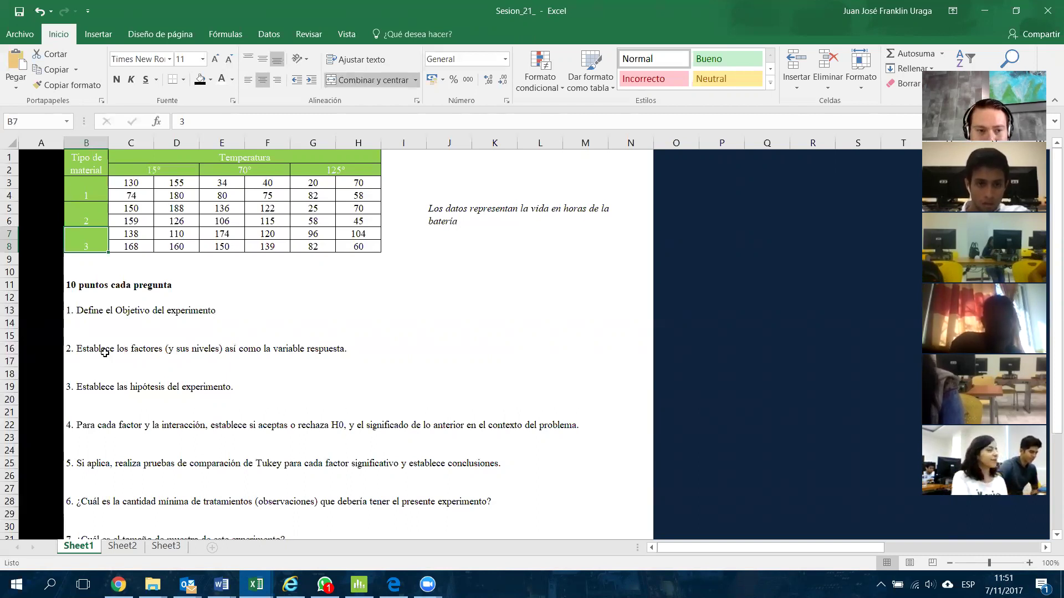
Begin the answer to question 3 in cell B20 with the label "H0(1) :".
click(134, 390)
scroll(134, 398, down, 2)
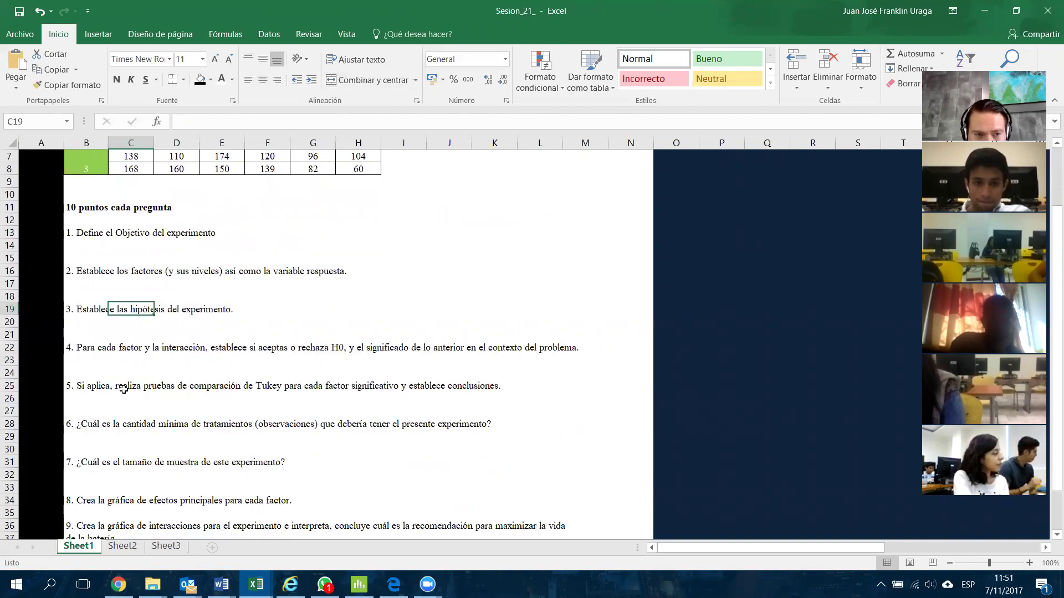
click(92, 327)
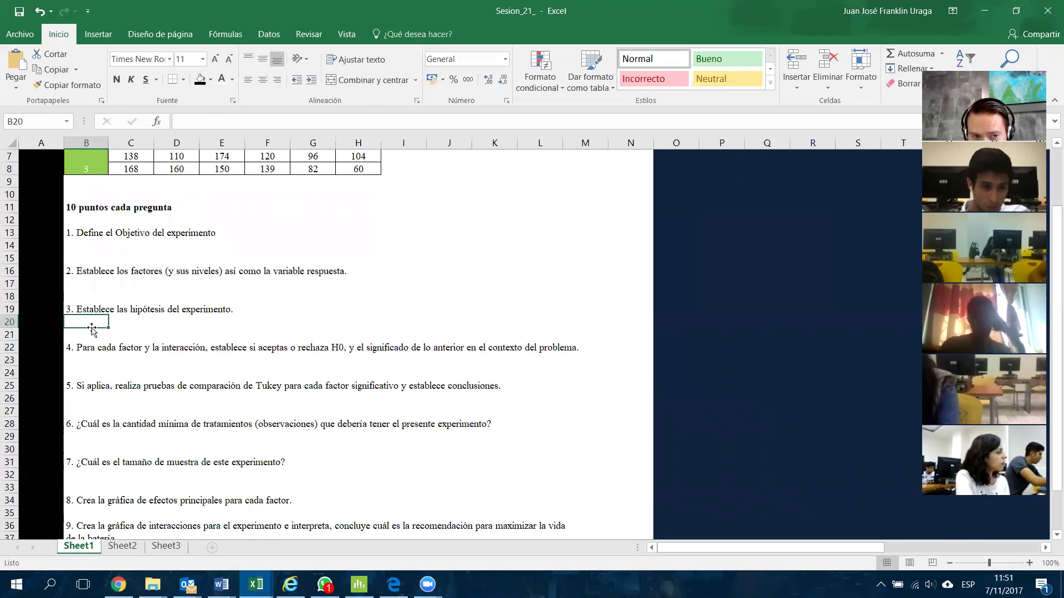
text(H)
text(=)
key(BackSpace)
key(BackSpace)
text(H)
text(0)
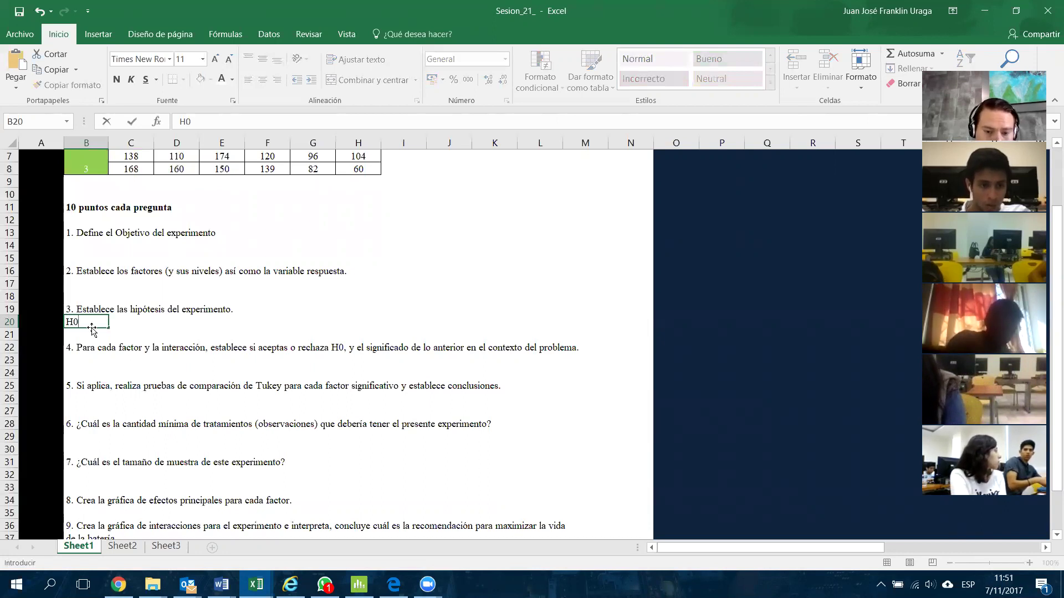
text(()
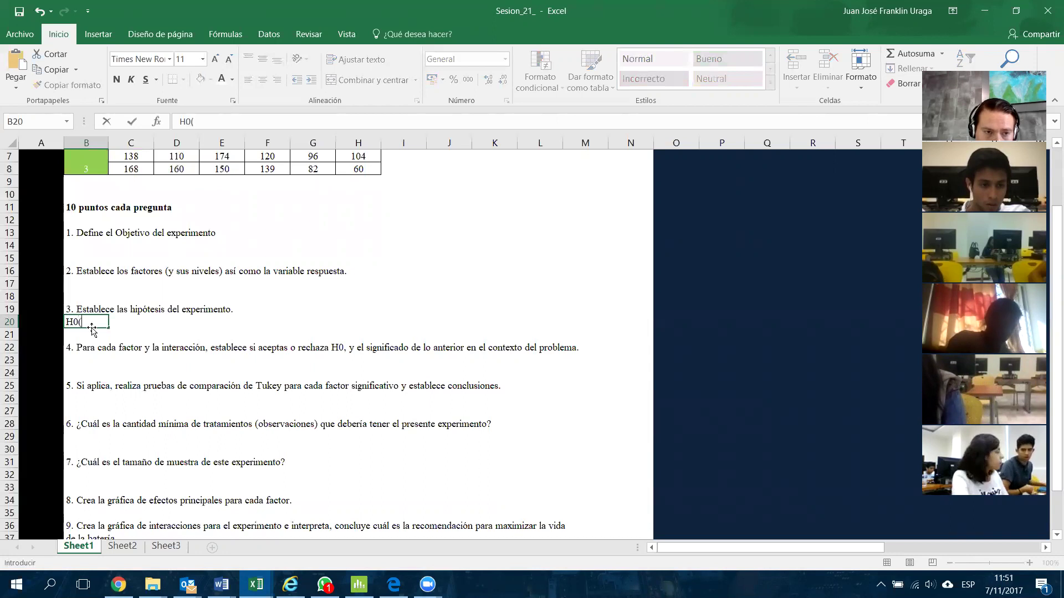
text(1) :)
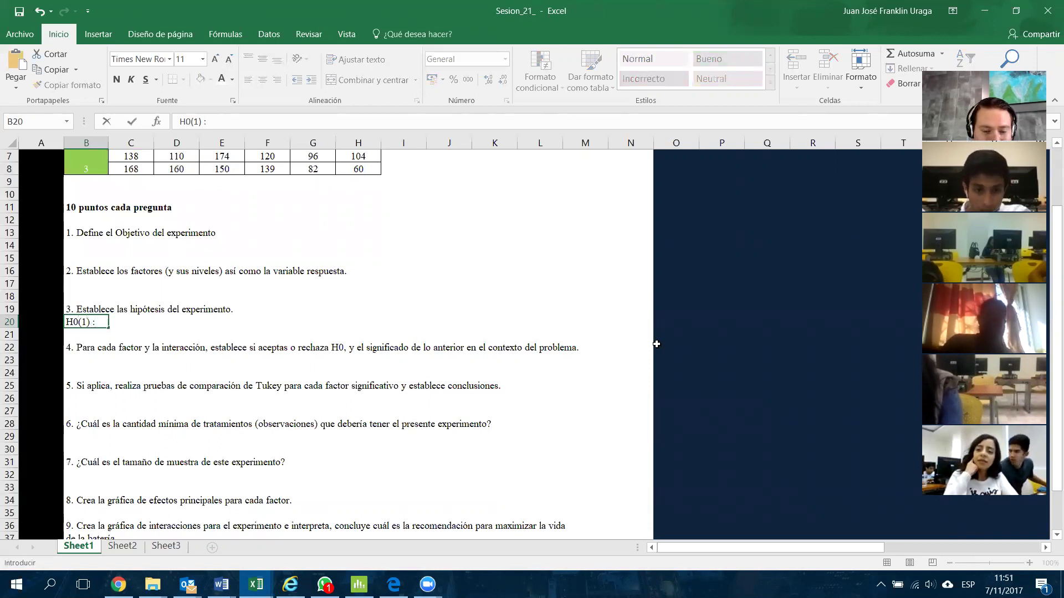
Complete the first null hypothesis in B20 with "El tipo de material no afecta la vida de la batería.".
text(El tipo dem)
key(BackSpace)
text(material no afect)
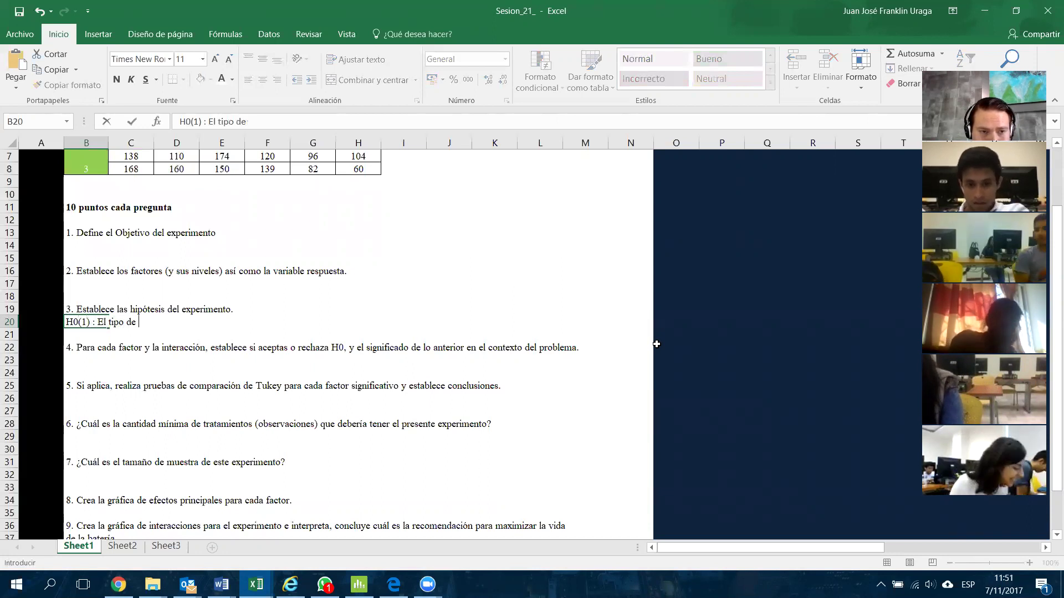
text(a la vida d ela)
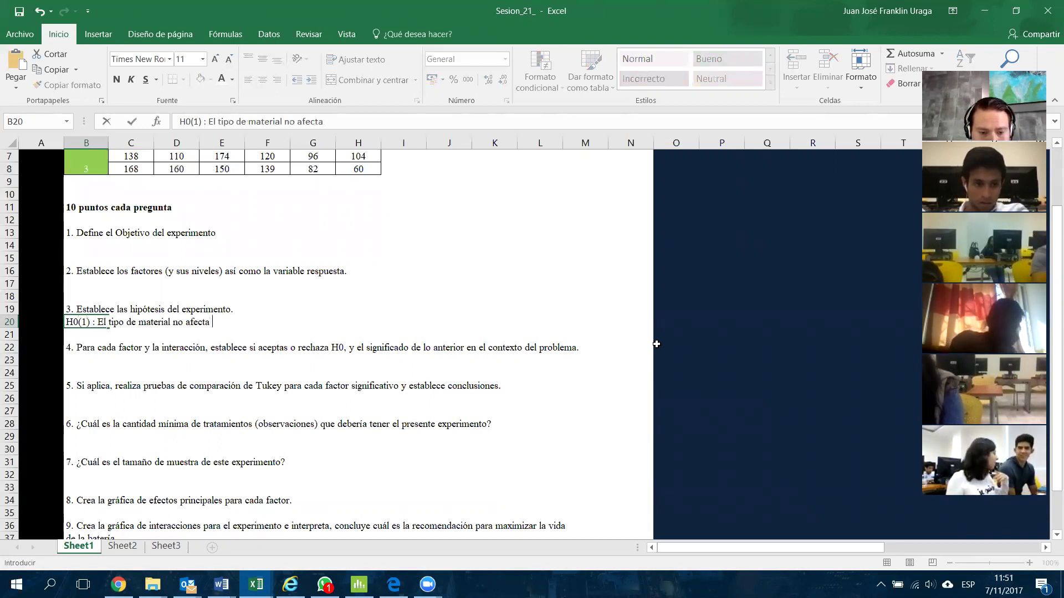
key(BackSpace)
key(BackSpace)
key(BackSpace)
key(BackSpace)
key(BackSpace)
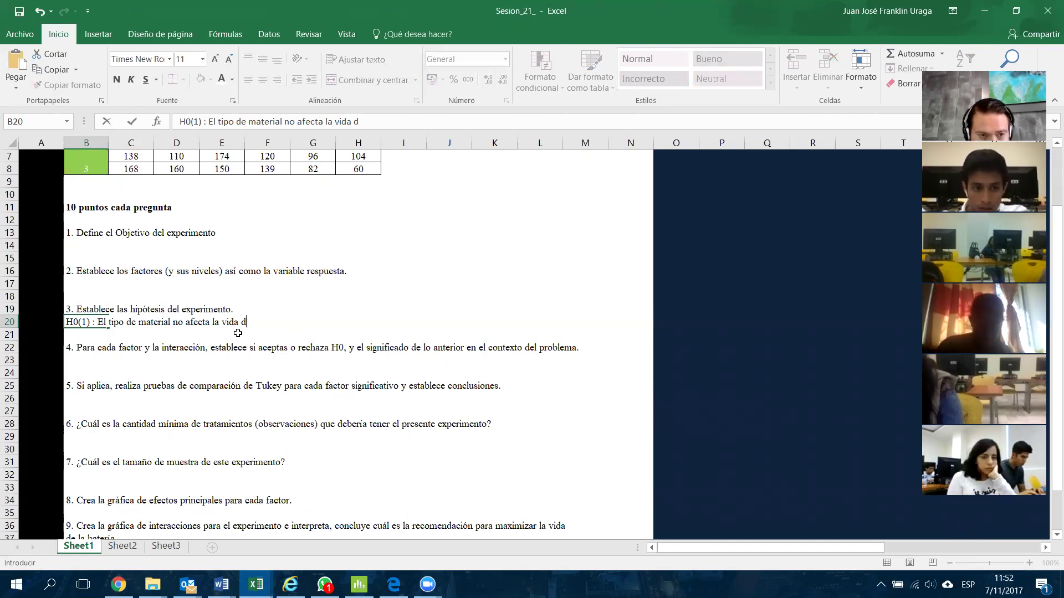
text(la batería.)
key(Return)
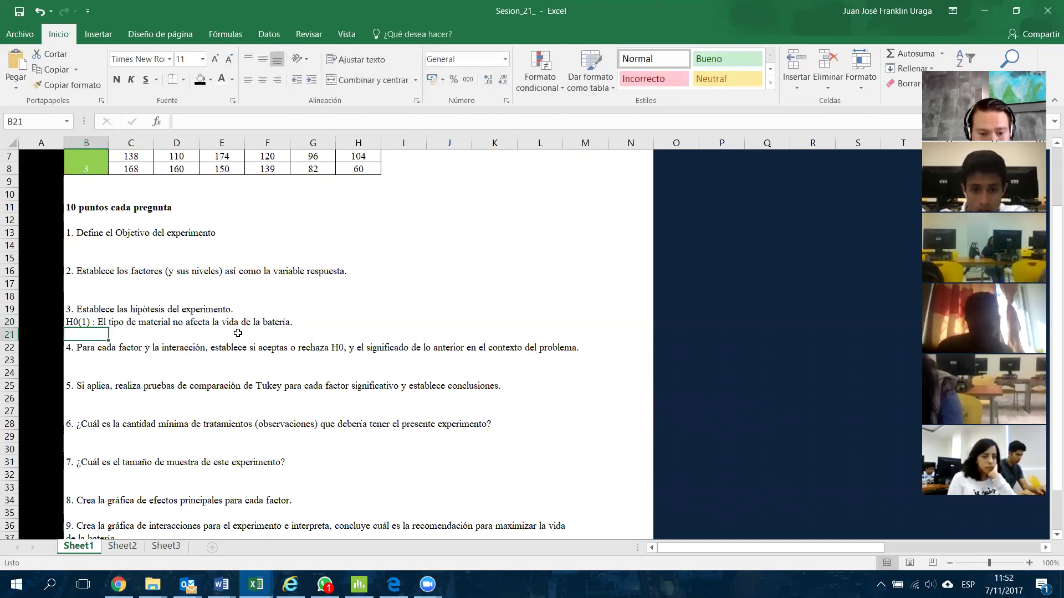
Enter the second null hypothesis in B21 as "H0(2): La temperatura no afecta la vida de la batería.".
text(H0(2):)
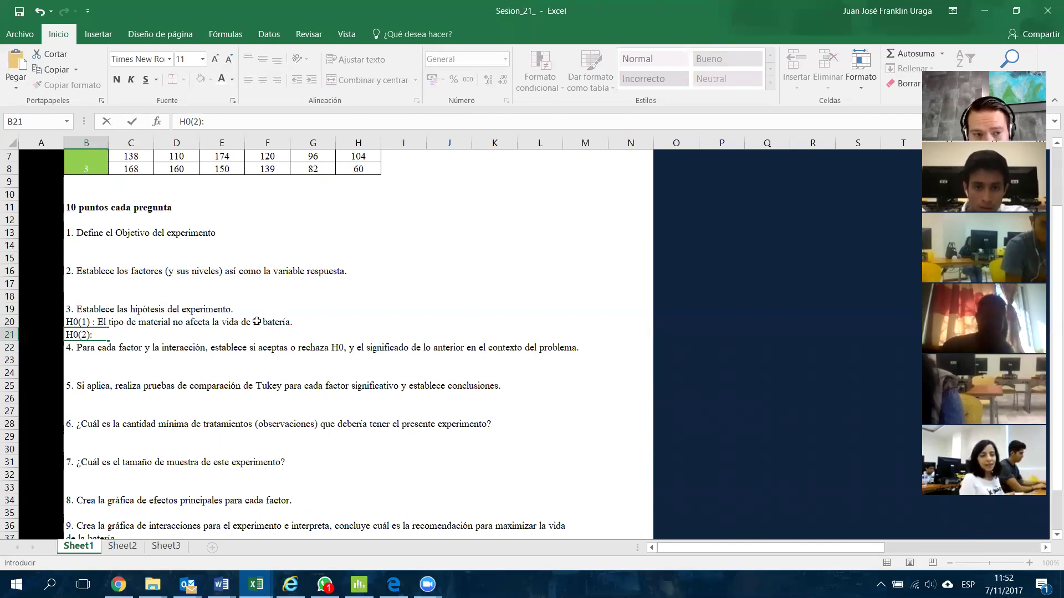
text(El)
key(BackSpace)
text(La t)
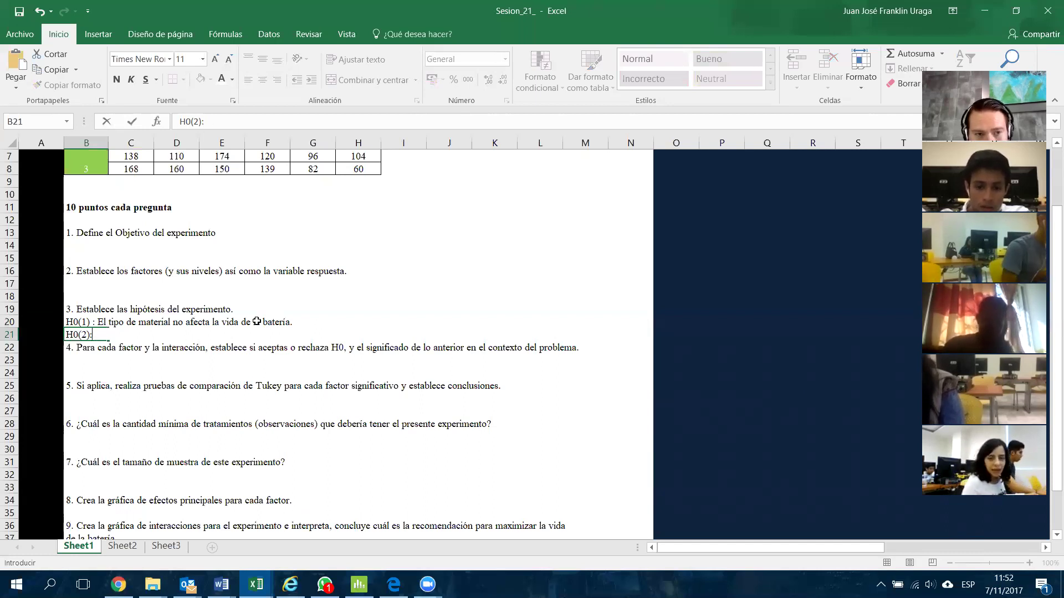
text(emp)
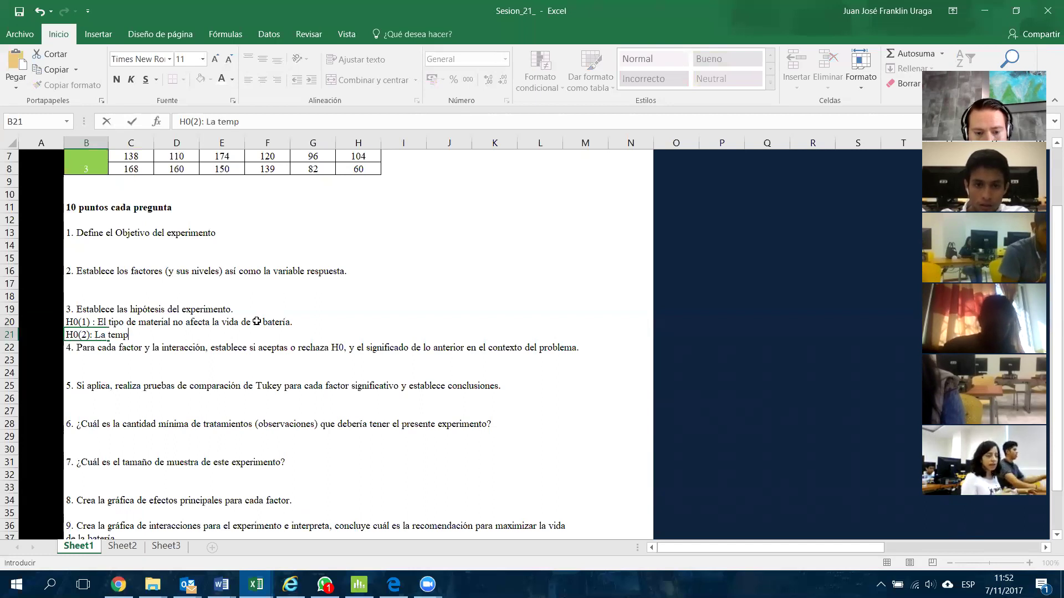
text(eratura no afecta la vda)
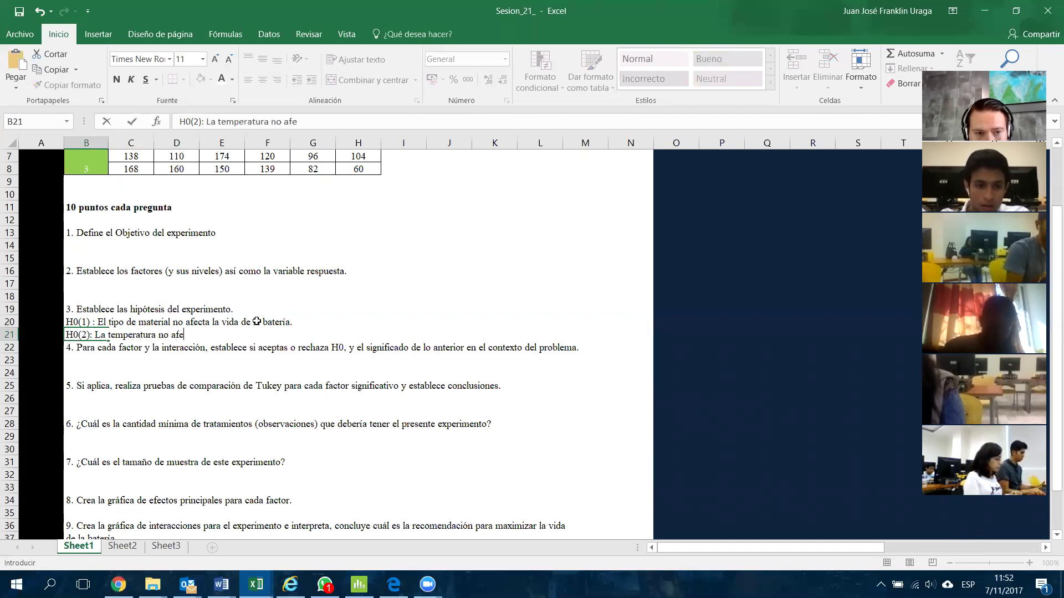
key(BackSpace)
key(BackSpace)
text(ida de )
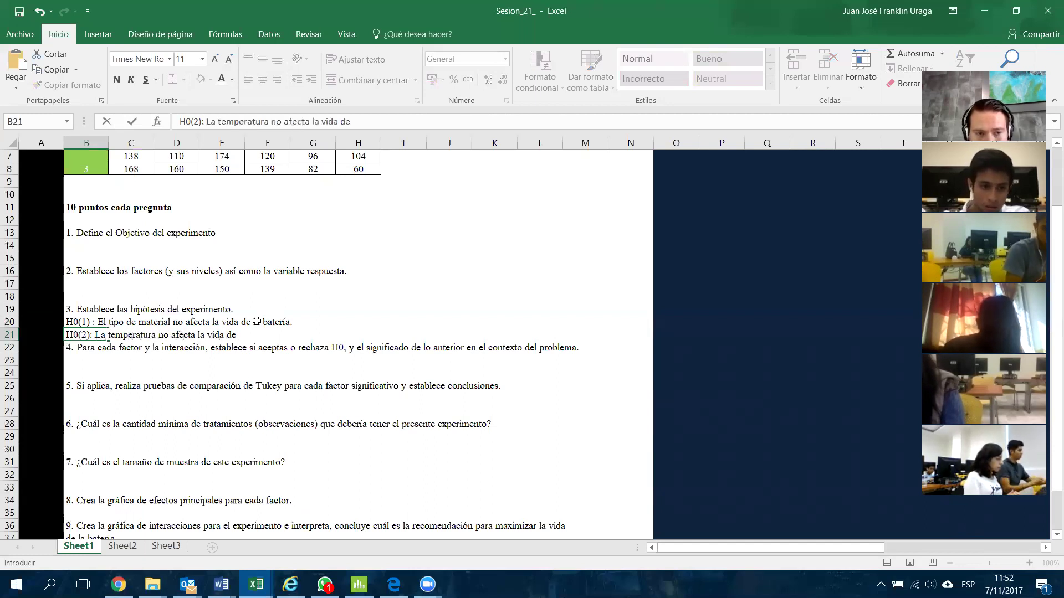
text(la batería.)
Enter the third null hypothesis in H20 as "H0(3) : No existe interacción significativa entre los factores".
click(313, 320)
key(Right)
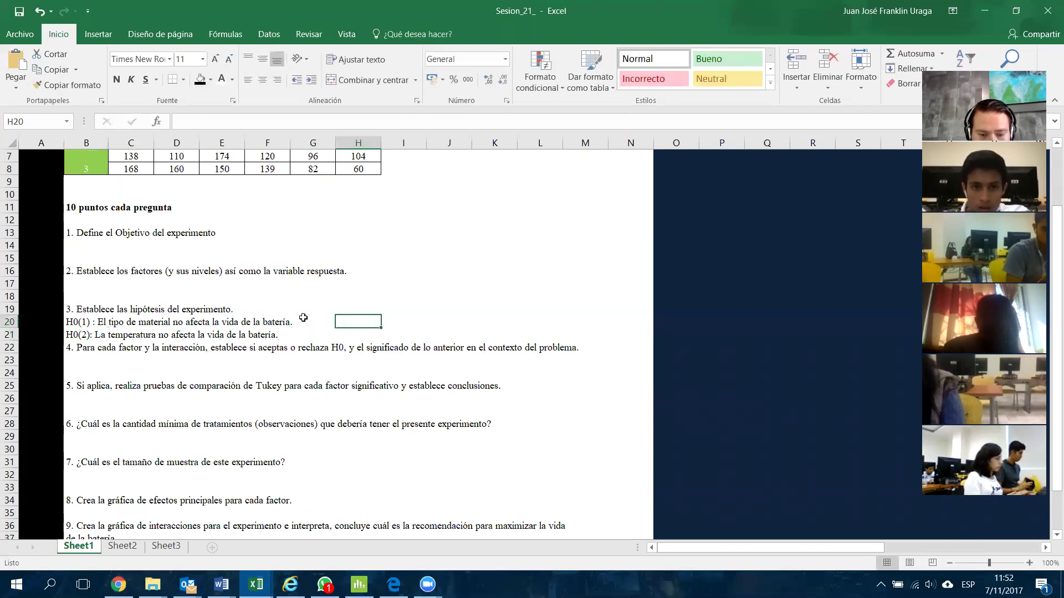
text(H0(3) : NO)
key(BackSpace)
key(BackSpace)
text(o e)
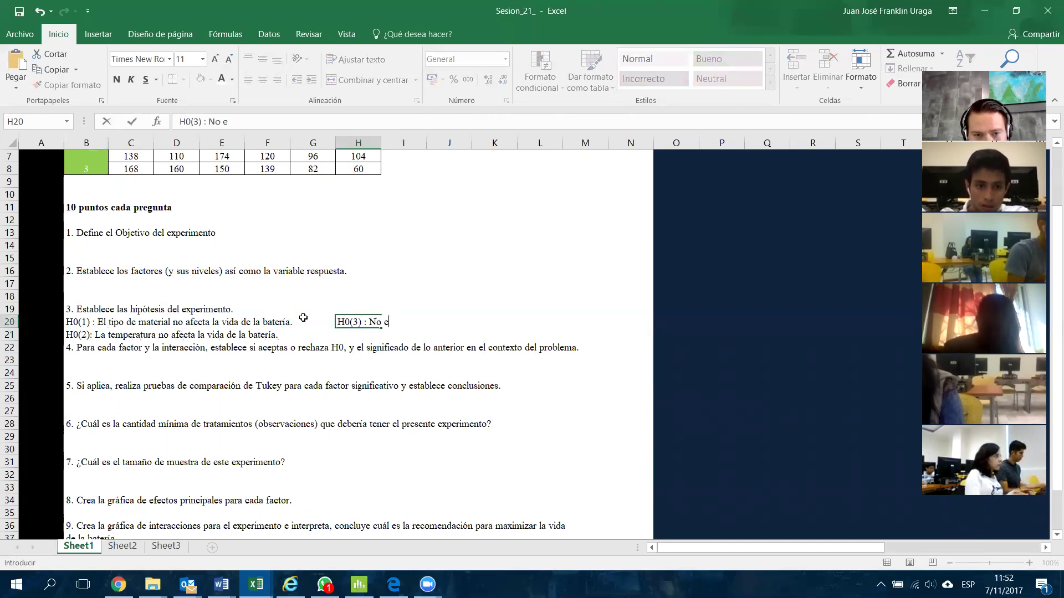
text(xiste)
key(BackSpace)
text(te i)
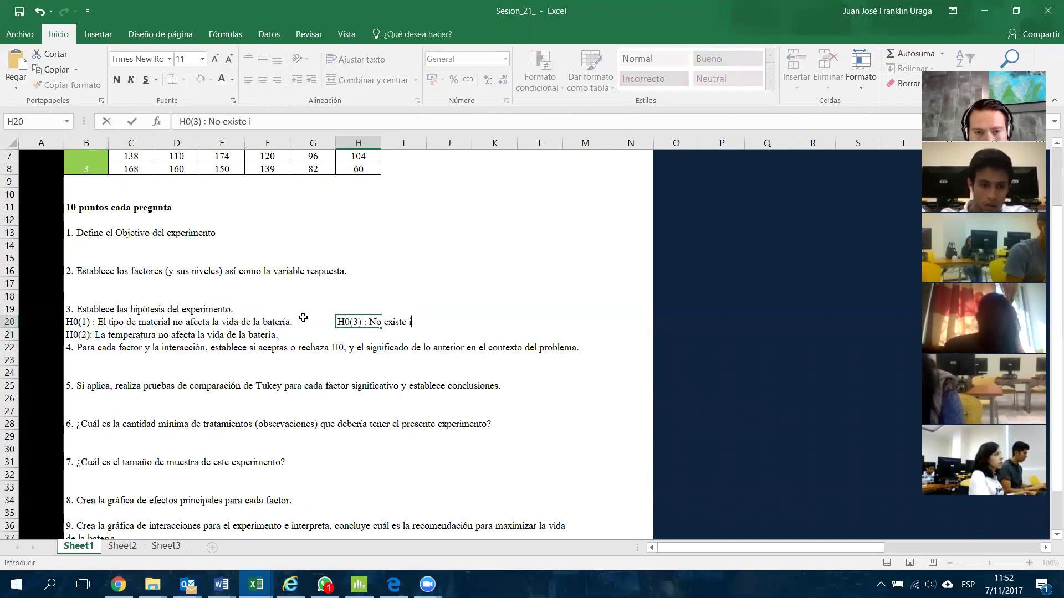
text(nteracción significativa entre los factores)
key(Return)
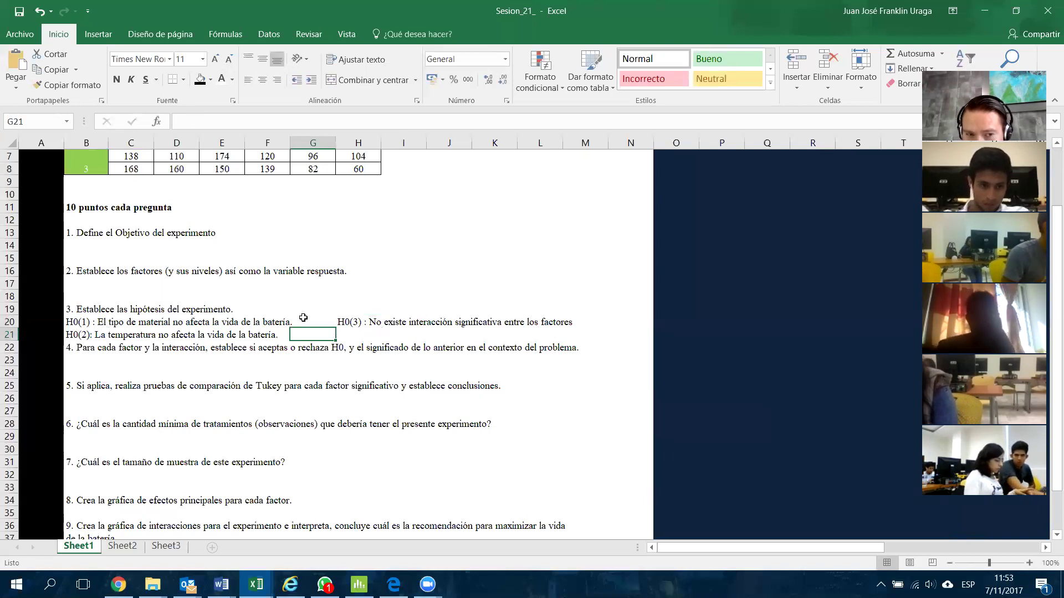
Highlight the temperature hypothesis across cells B21:F21.
key(Left)
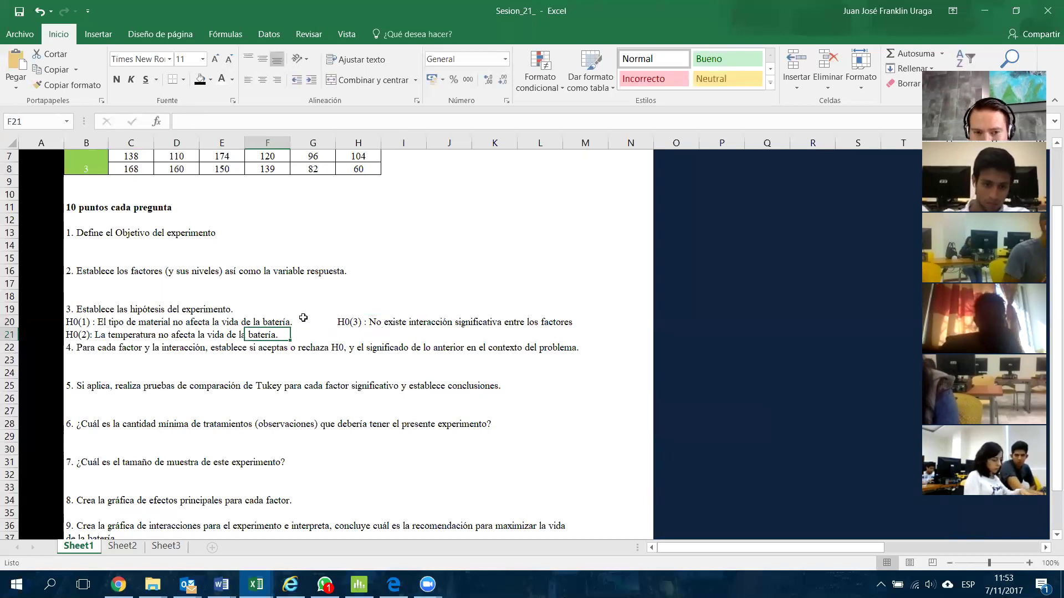
key(shift+Left)
key(shift+Left)
key(shift+Left)
key(shift+Left)
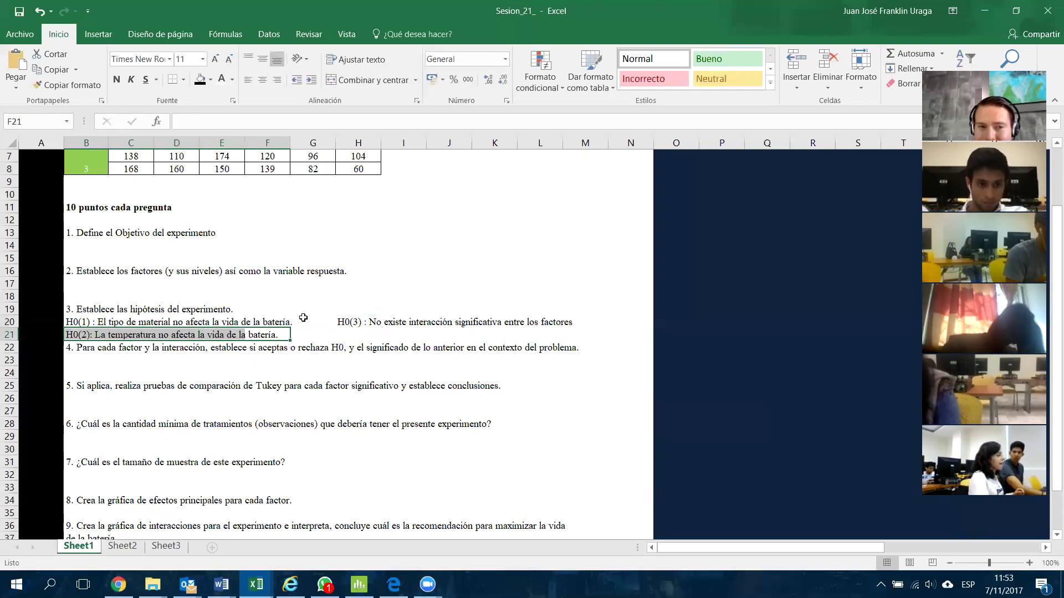
Highlight all three null hypotheses across cells B20:M21 to review them together.
key(Up)
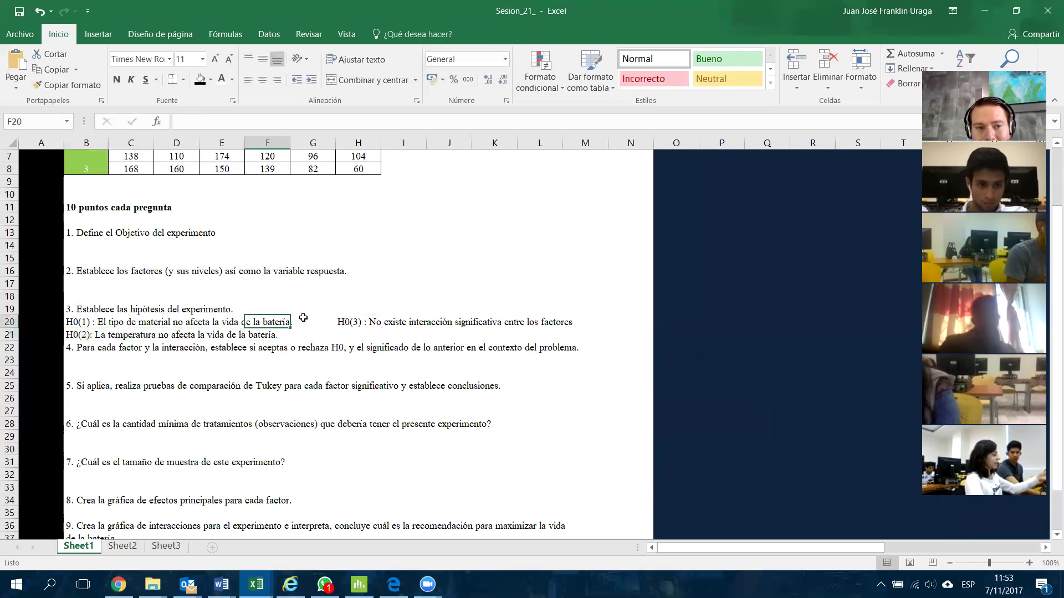
key(Left)
key(Left)
key(Left)
key(Left)
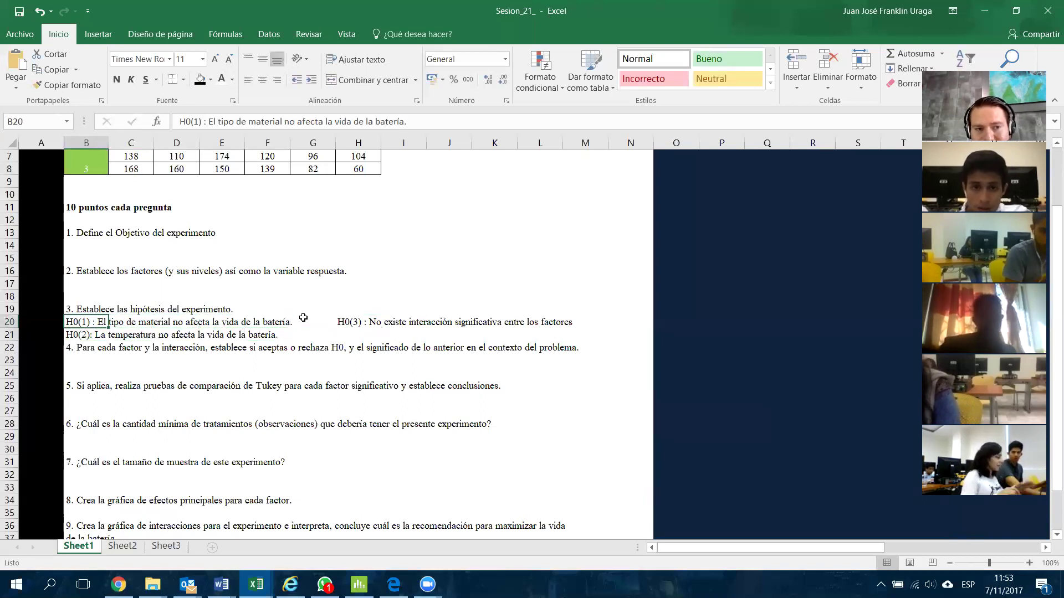
key(shift+Down)
key(shift+Right)
key(shift+Right)
key(shift+Right)
key(shift+Right)
key(shift+Right)
key(shift+Right)
key(shift+Right)
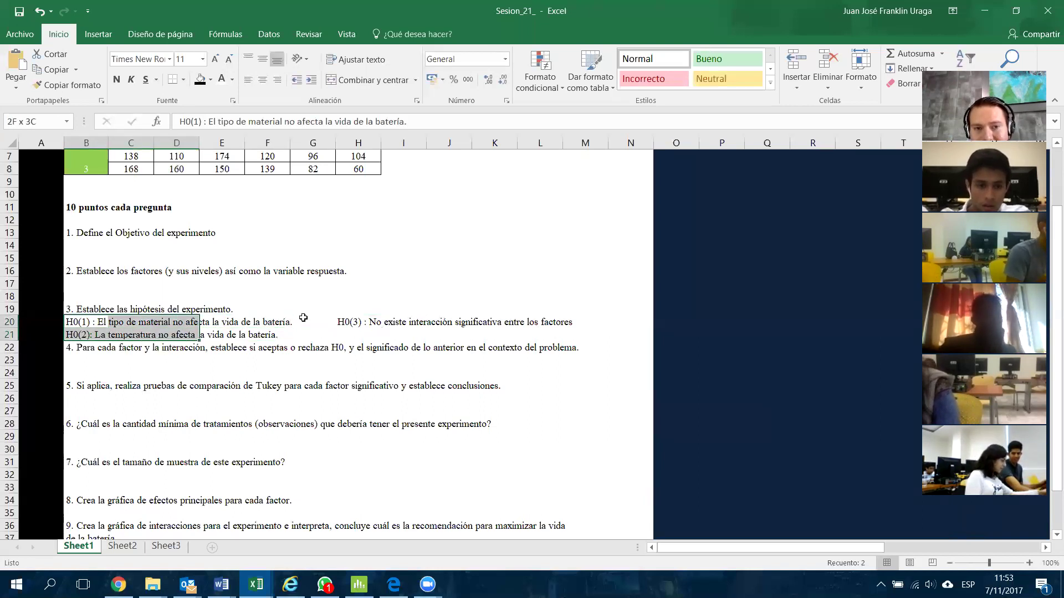
key(shift+Right)
key(shift+Right)
key(shift+Right)
key(shift+Right)
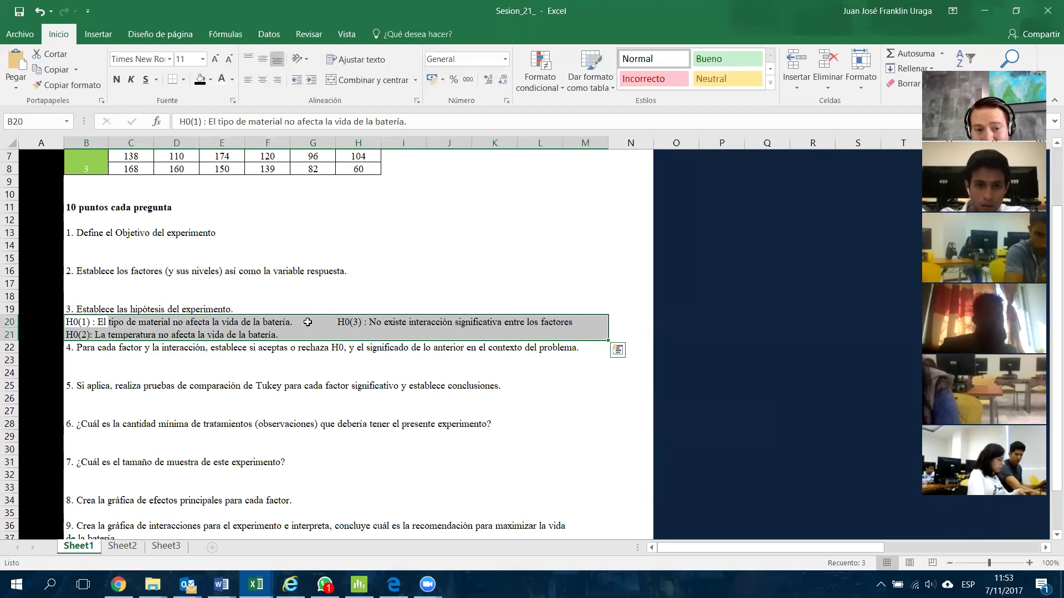
Replace "Tukey" with "Fisher" in the text of question 5 in cell B25.
click(268, 386)
click(83, 386)
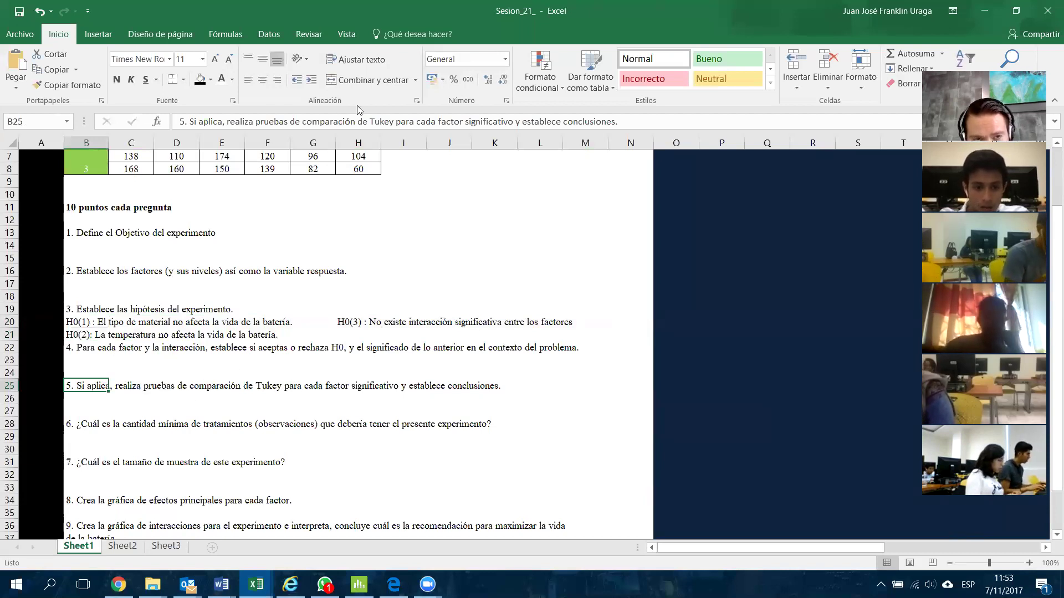
click(391, 121)
key(BackSpace)
key(BackSpace)
key(BackSpace)
key(BackSpace)
key(BackSpace)
text(Fisher)
key(ctrl+Return)
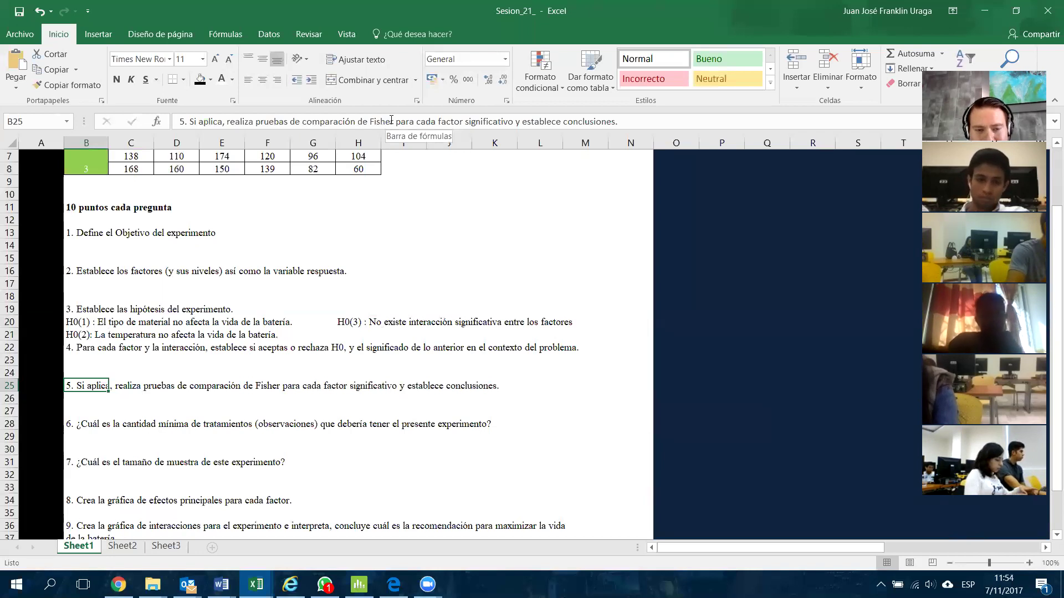
Review the remaining questions through question 10 on residual analysis, and switch to the Minitab worksheet.
scroll(223, 320, down, 4)
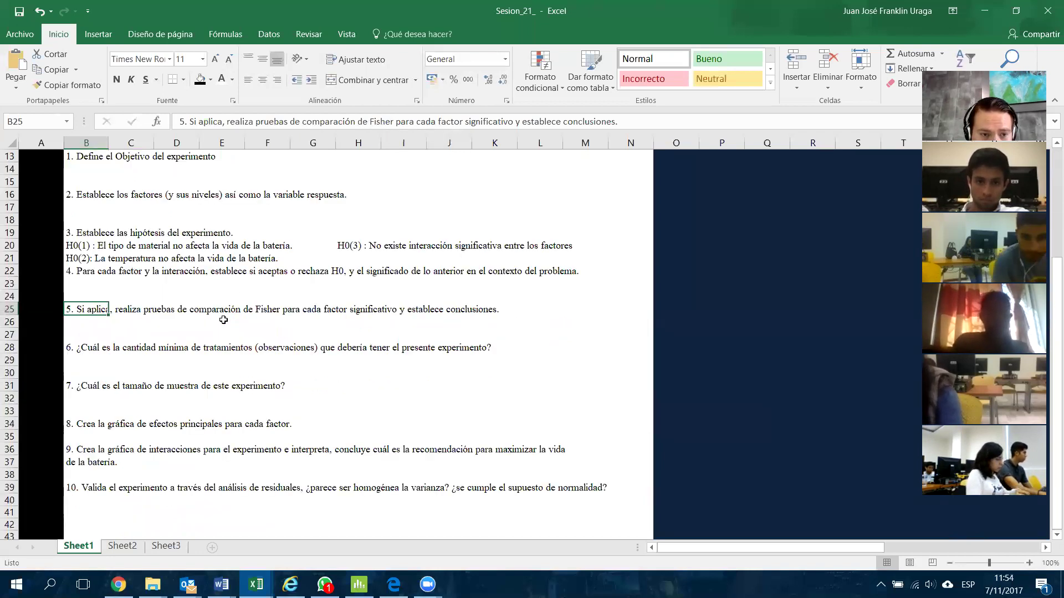
click(277, 410)
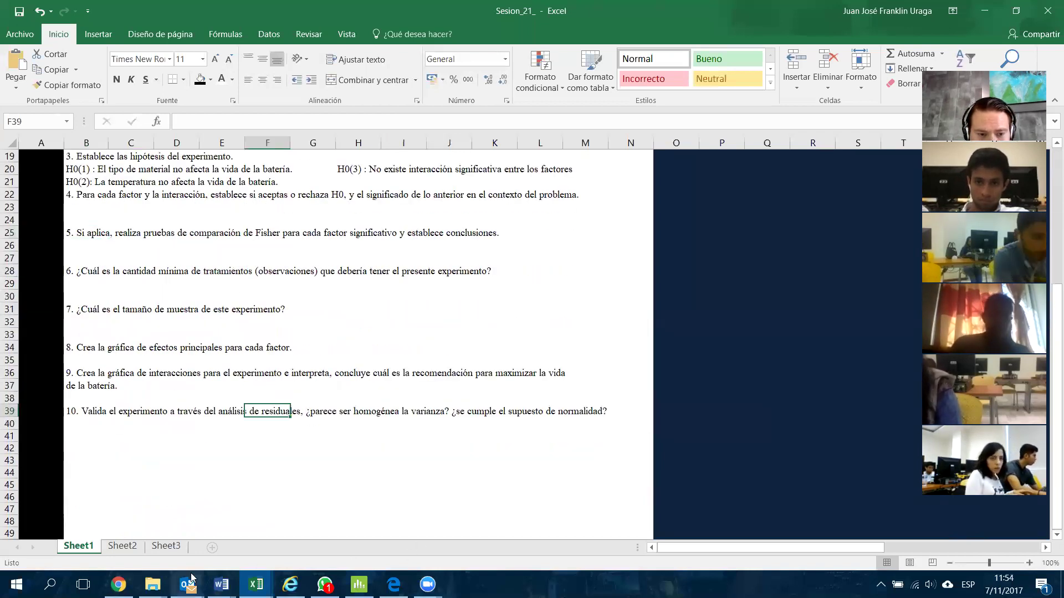
click(359, 585)
click(163, 393)
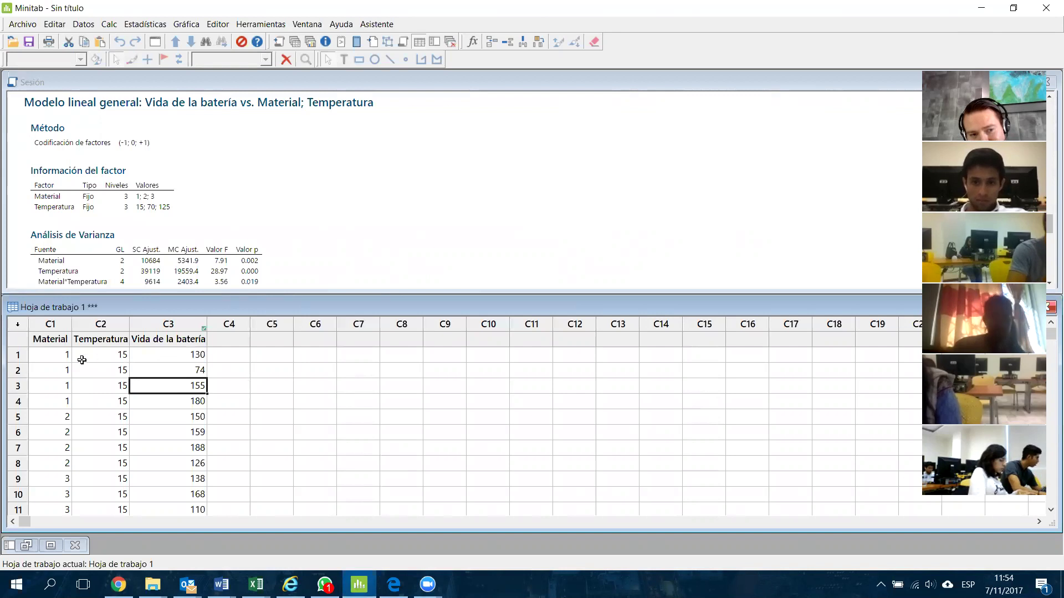
Examine the Material and Temperatura columns down to row 24, and return to the Material column heading.
click(62, 357)
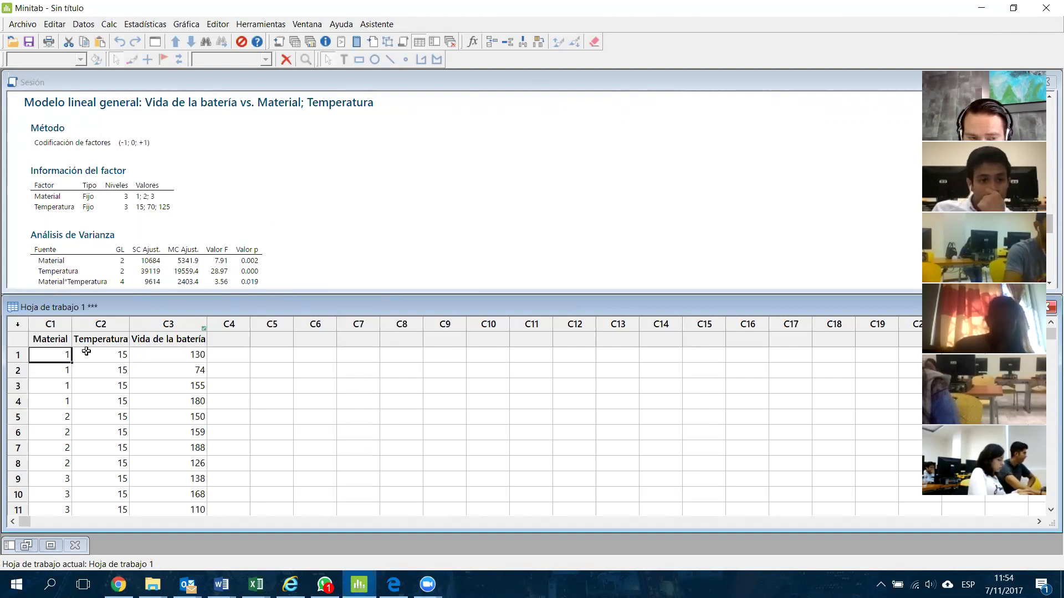
scroll(78, 371, down, 3)
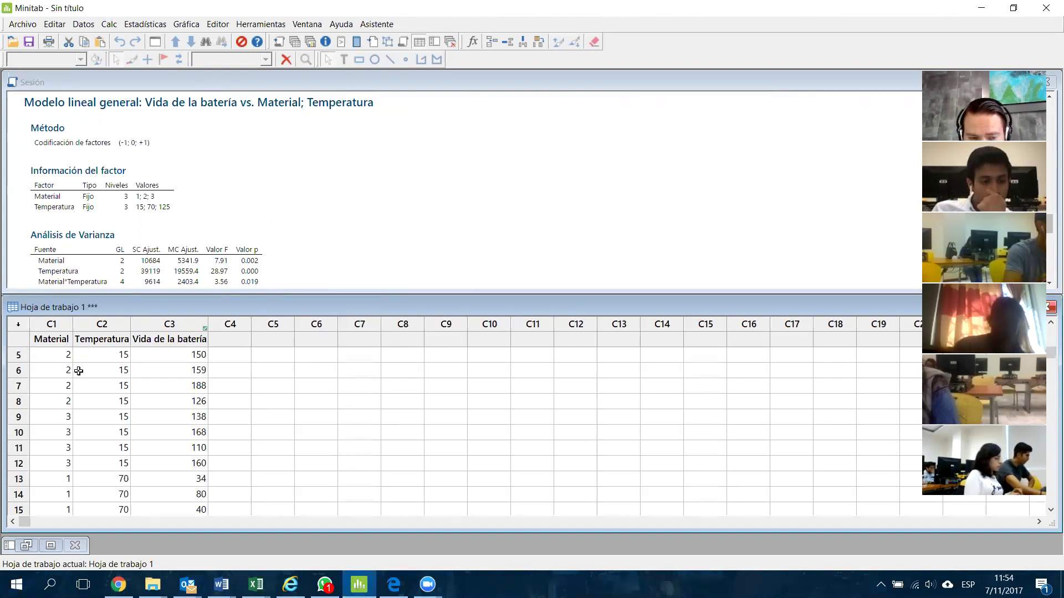
scroll(78, 371, down, 2)
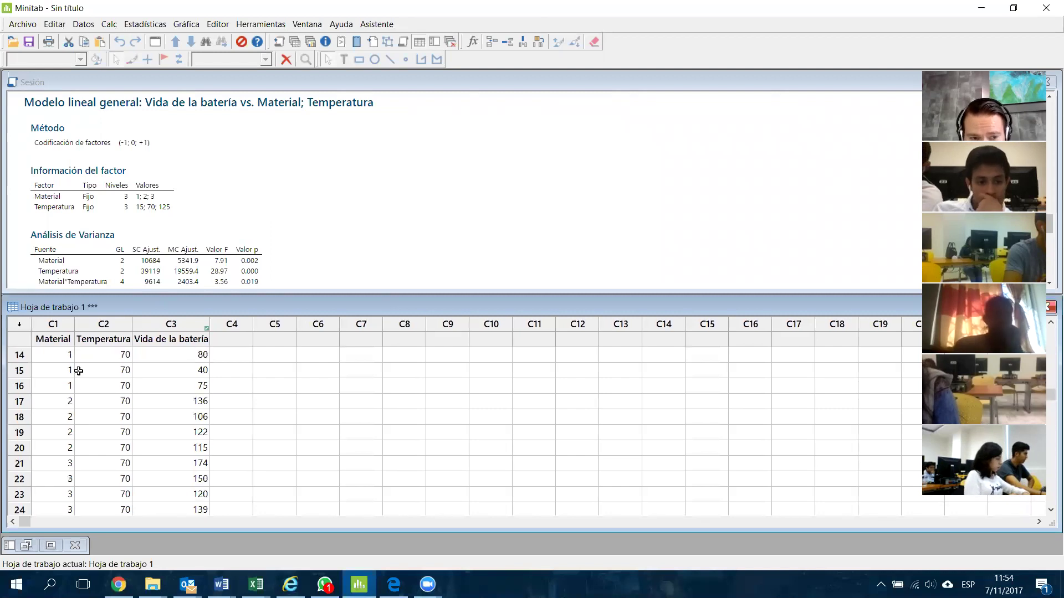
scroll(79, 372, up, 5)
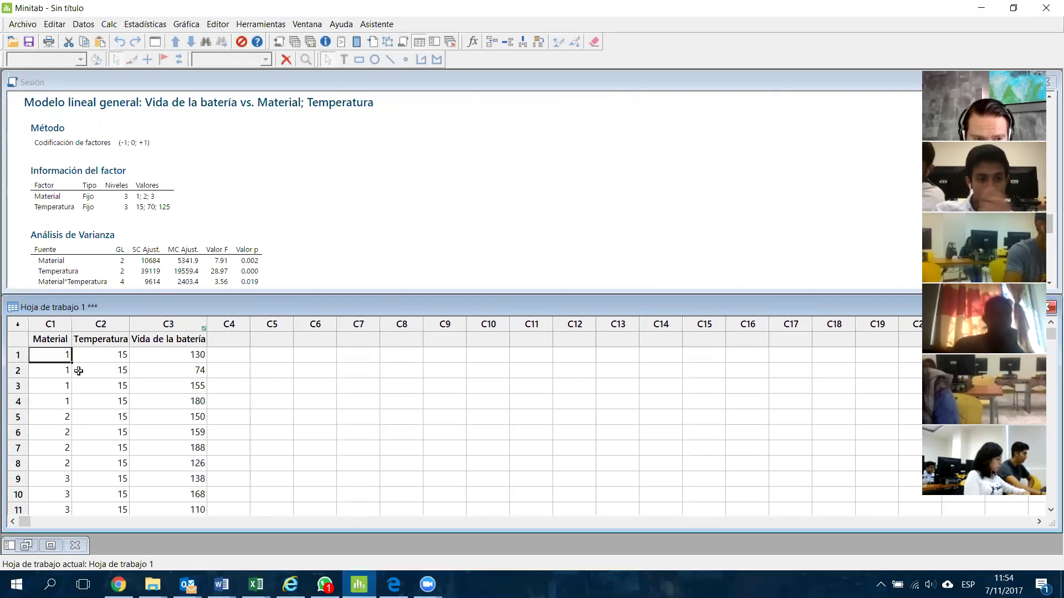
click(48, 339)
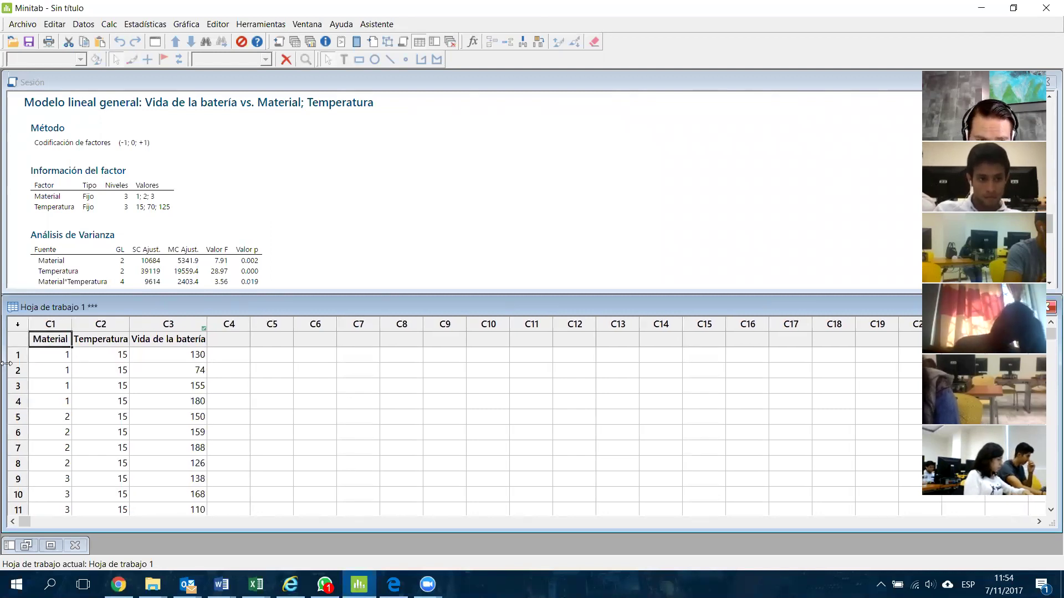
click(118, 338)
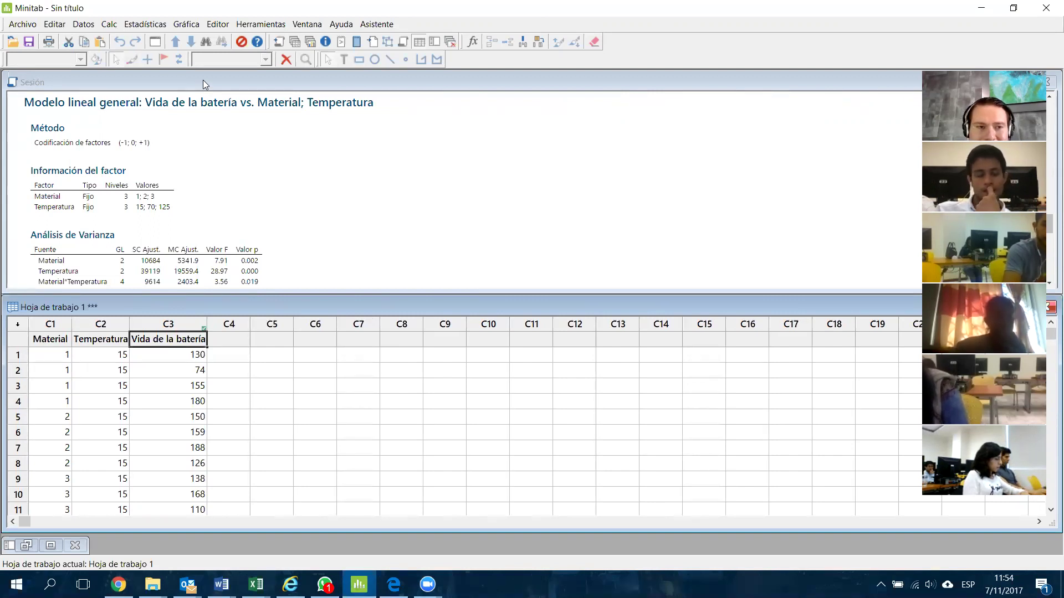
click(145, 24)
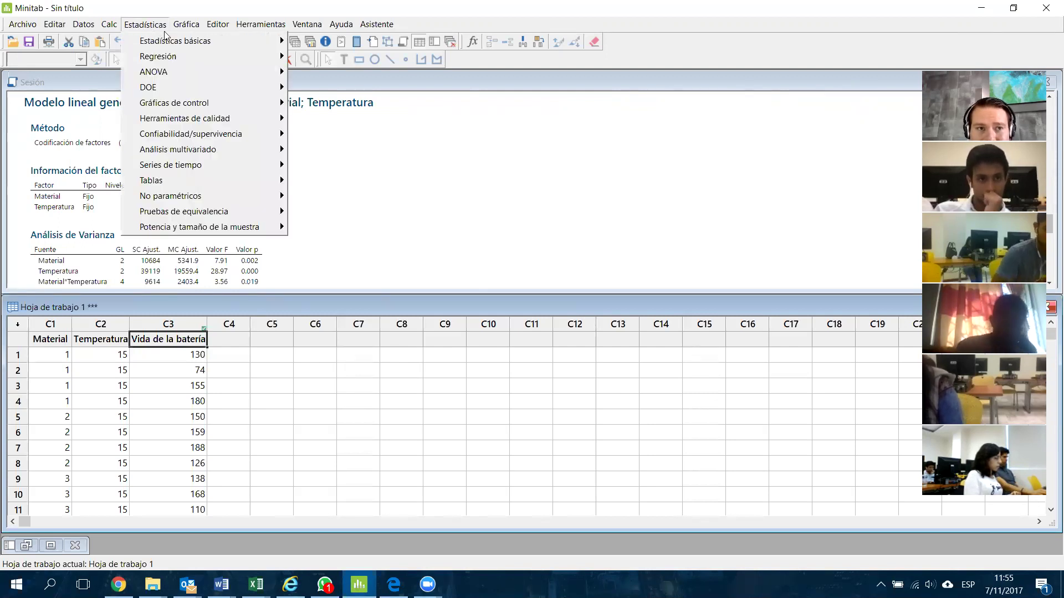
mouse_move(236, 57)
mouse_move(257, 71)
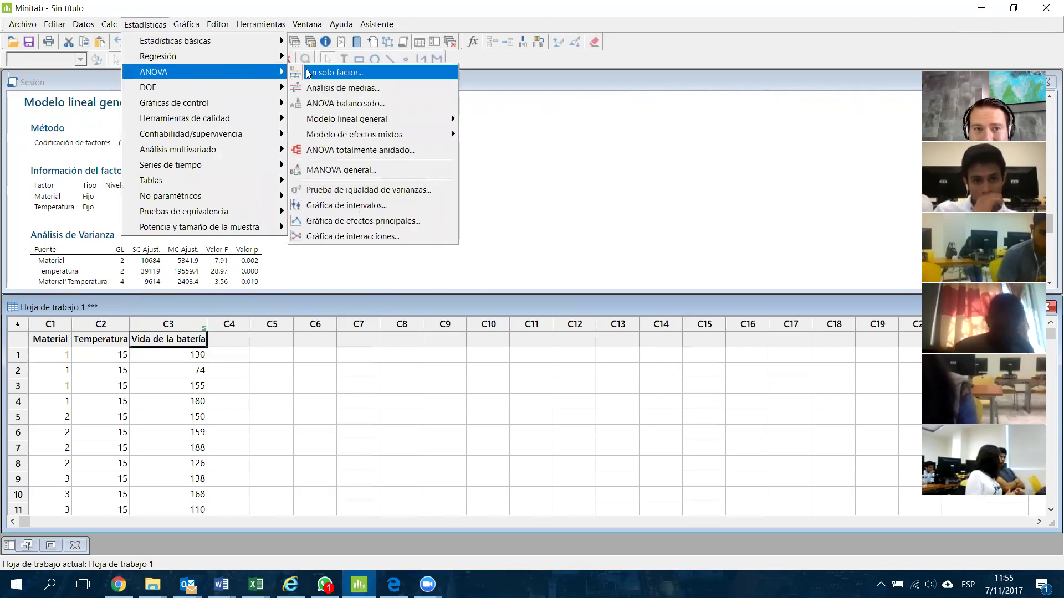
mouse_move(428, 118)
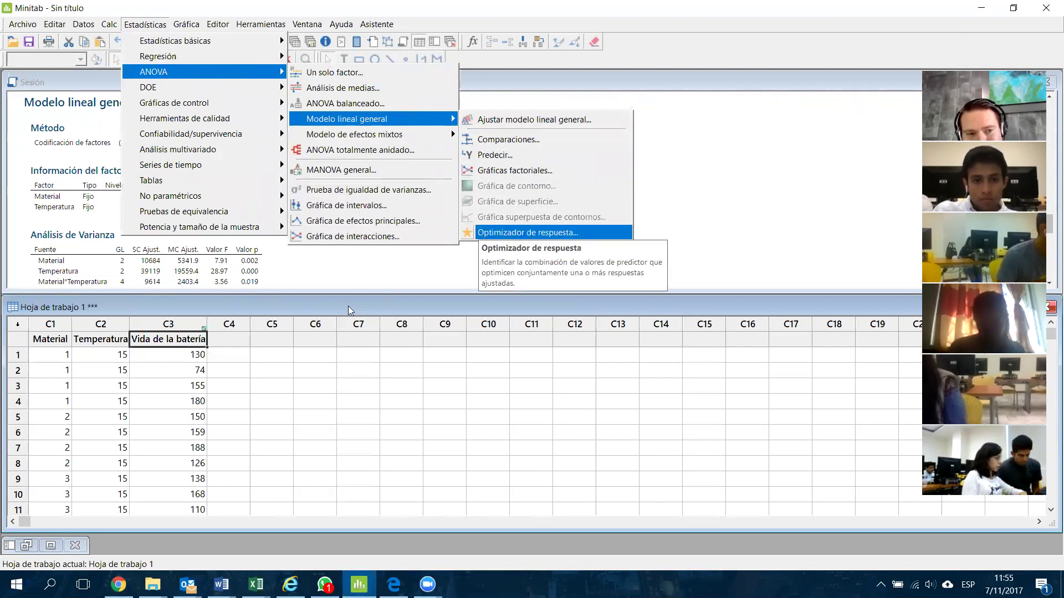
click(214, 369)
Copy the Material, Temperatura and Vida de la batería data with headings into a new Excel sheet, recopy it there, and return to Minitab.
drag(58, 340, 172, 421)
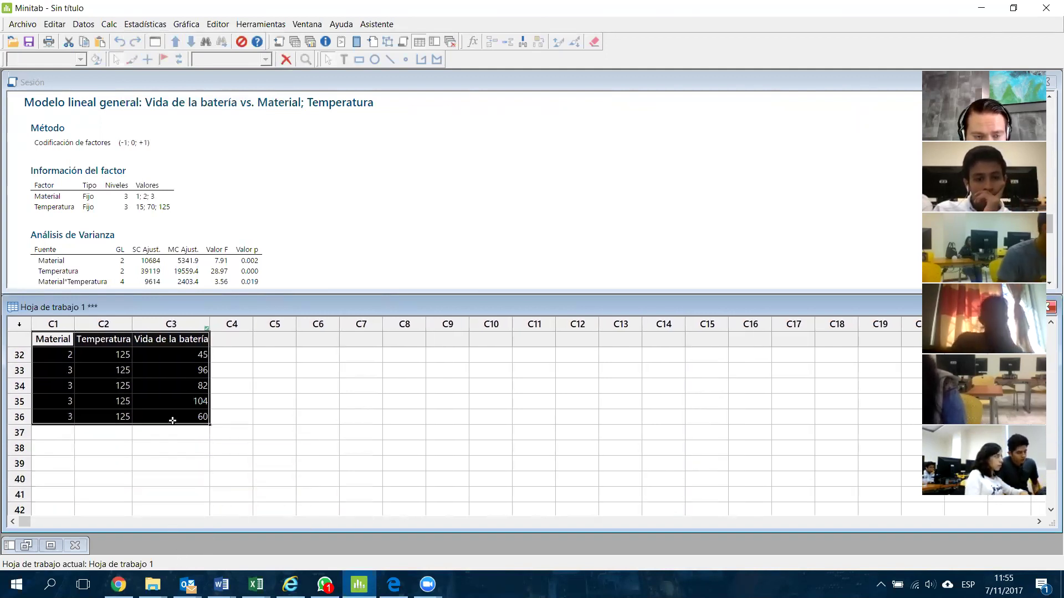
key(alt+Tab)
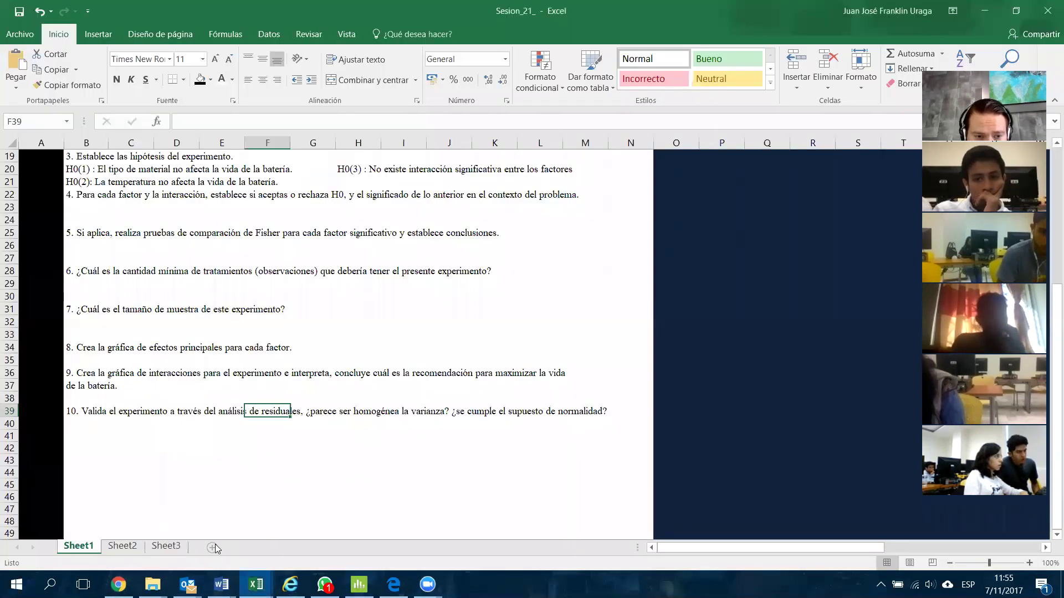
click(212, 547)
key(ctrl+v)
key(ctrl+c)
key(alt+Tab)
Start a new Minitab project without saving the current one, and paste the copied data with its headings starting at column C1.
click(22, 24)
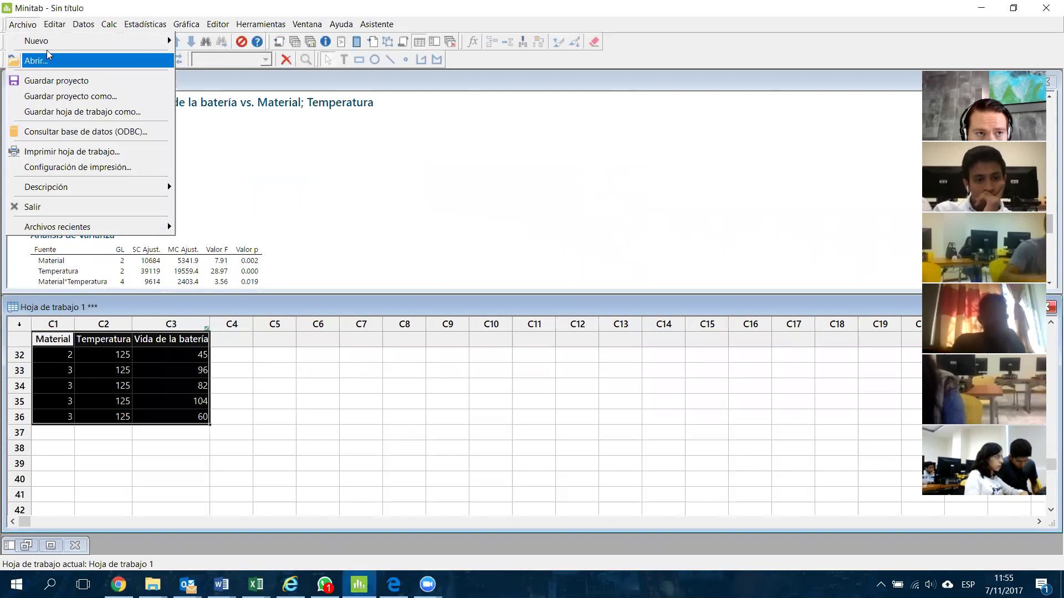
click(41, 29)
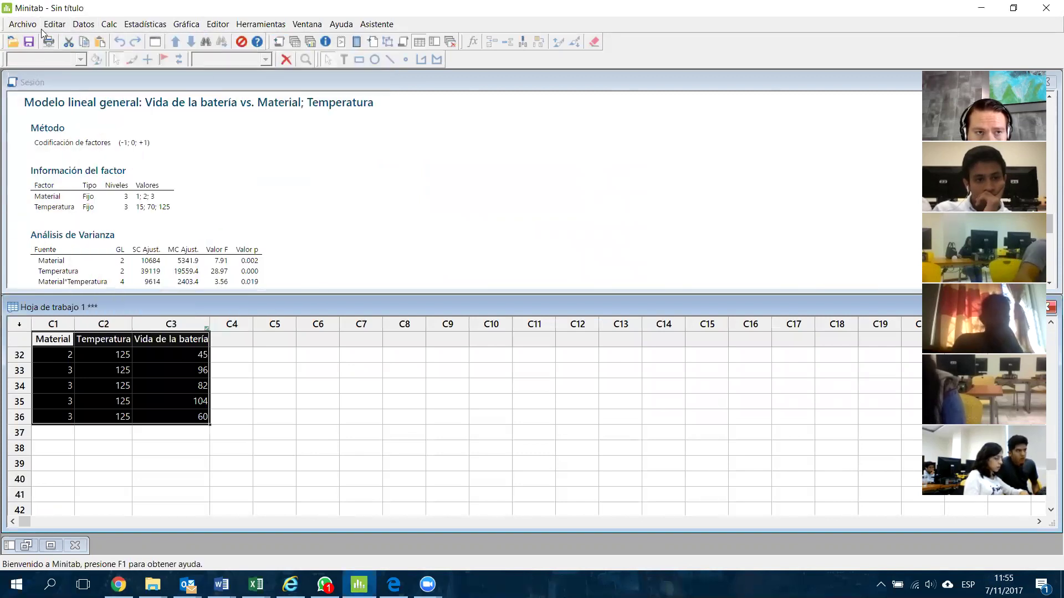
click(25, 24)
mouse_move(33, 41)
click(211, 41)
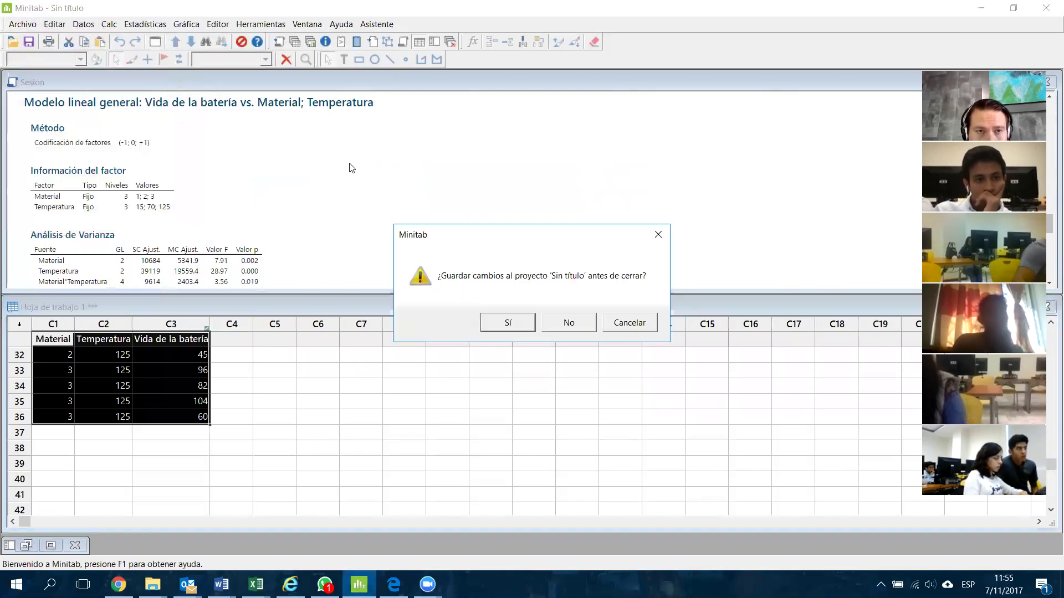
click(587, 330)
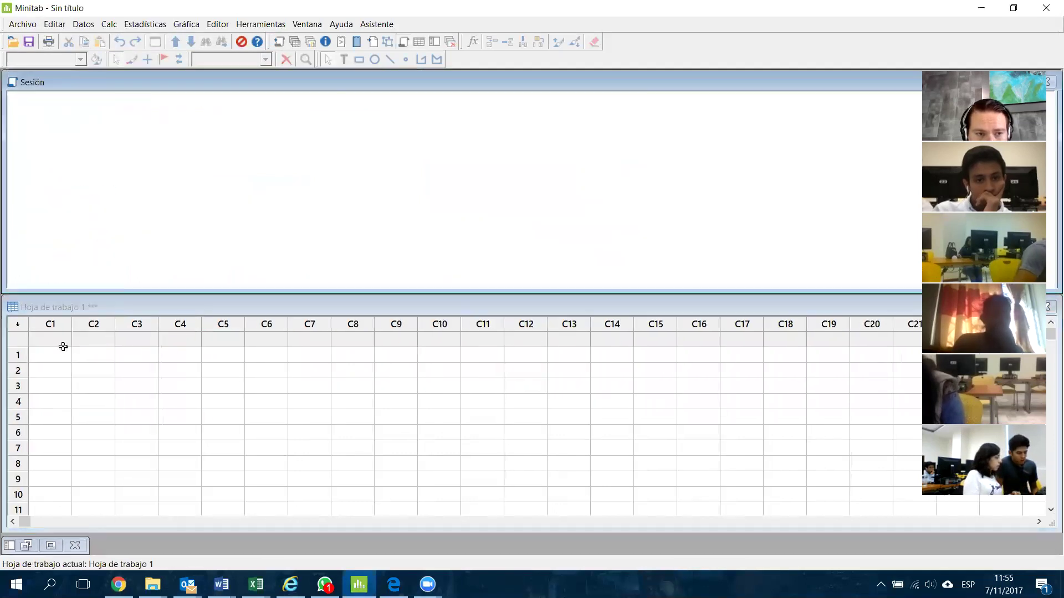
click(44, 339)
key(ctrl+v)
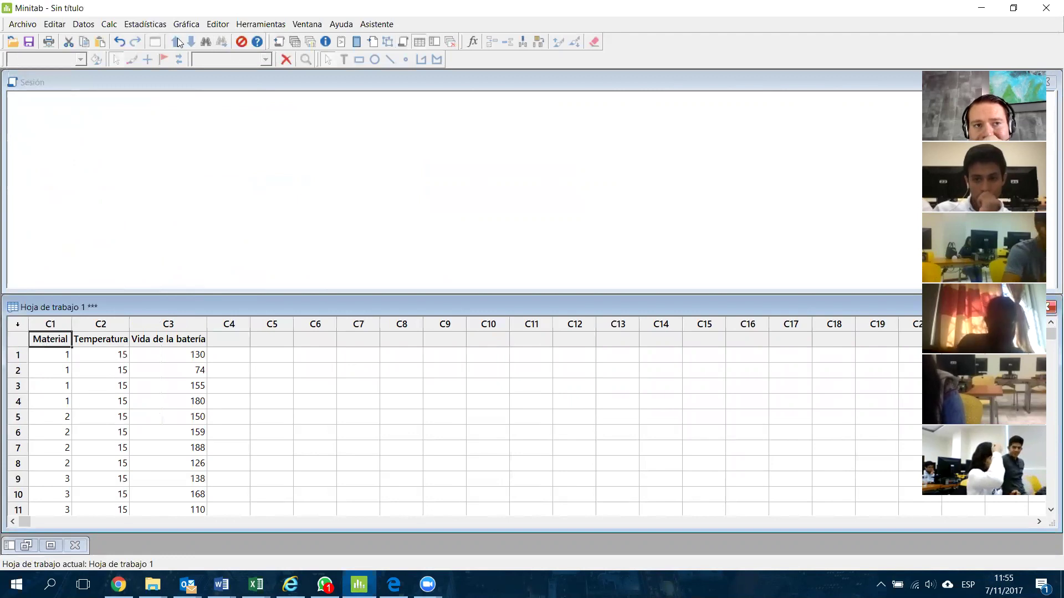
Set up a general linear model with Vida de la batería as the response and Material and Temperatura as the factors.
click(156, 26)
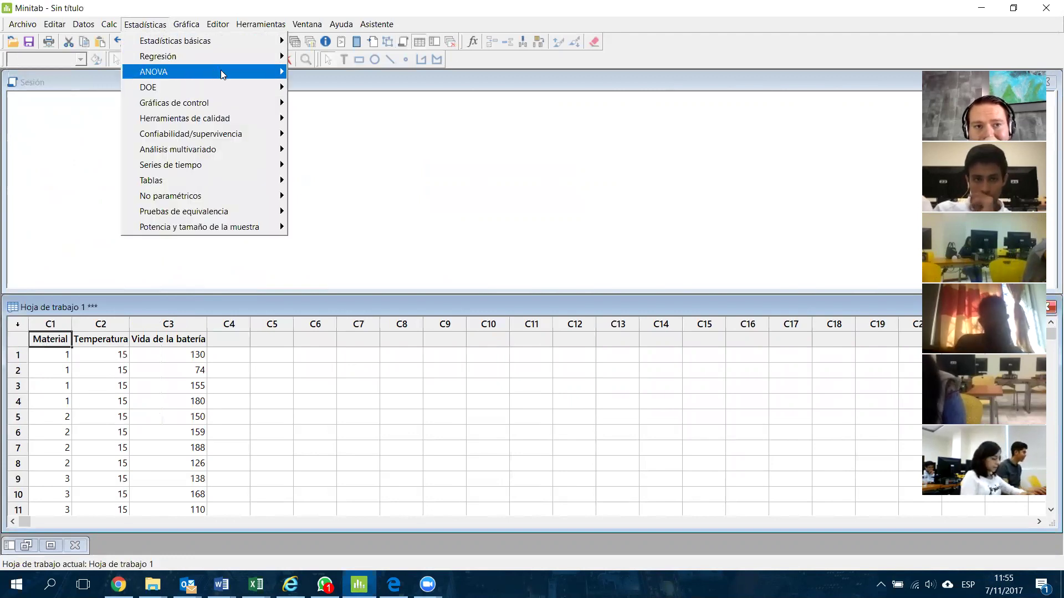
mouse_move(394, 127)
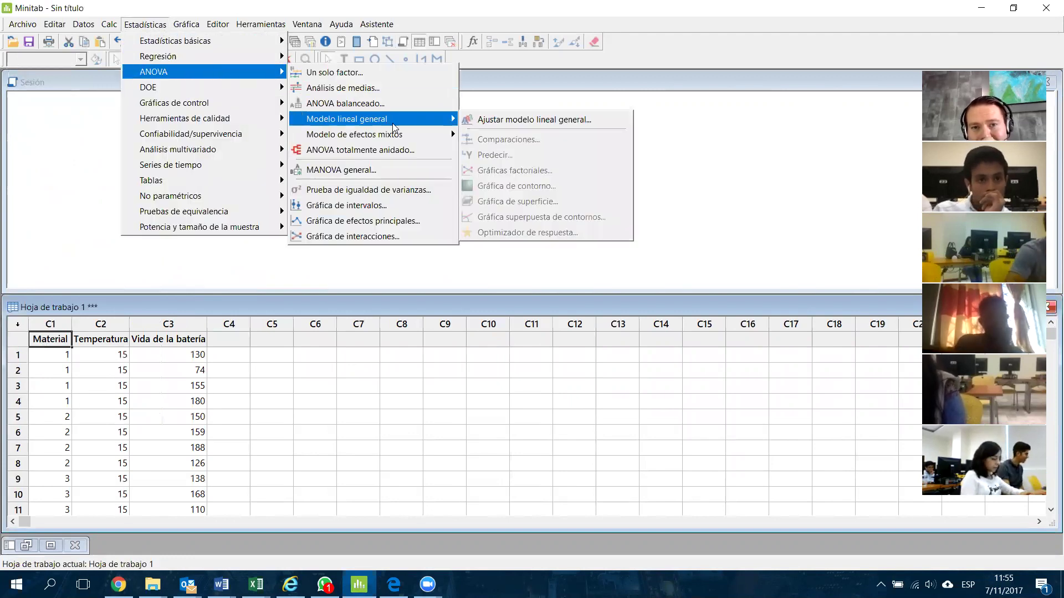
click(510, 120)
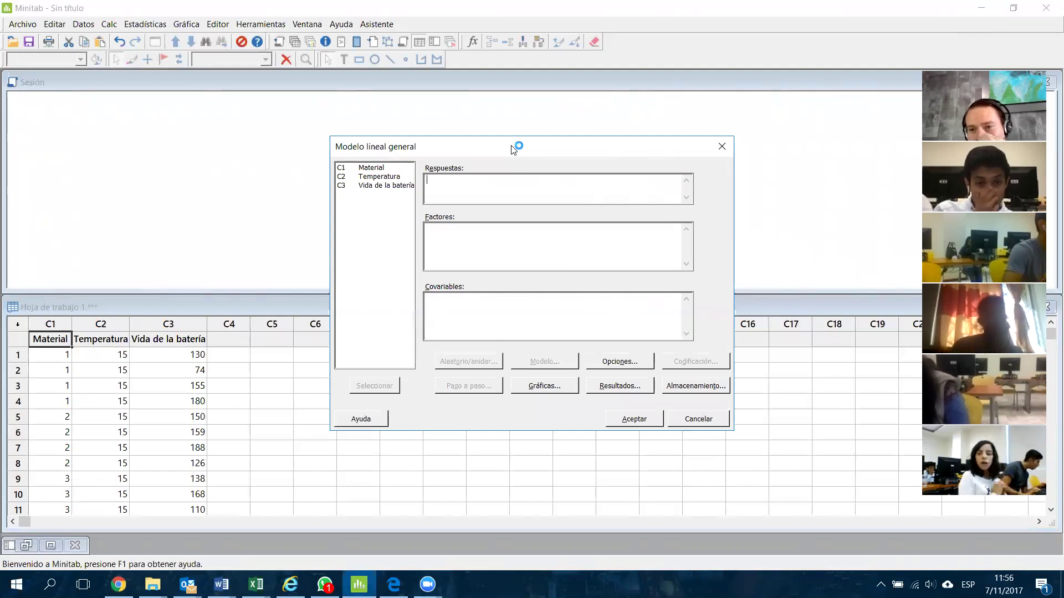
double_click(377, 187)
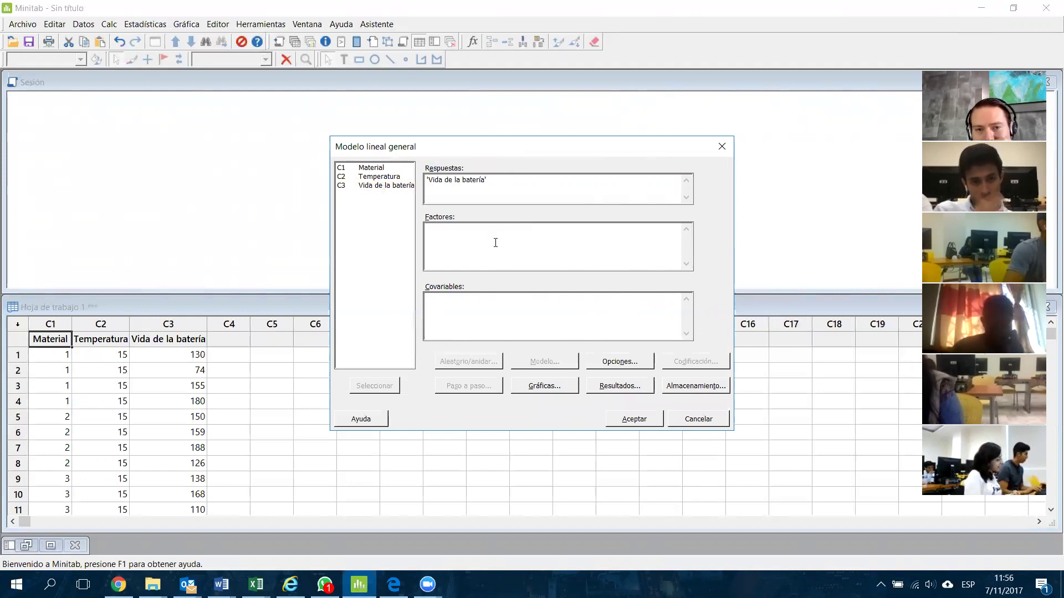
click(473, 241)
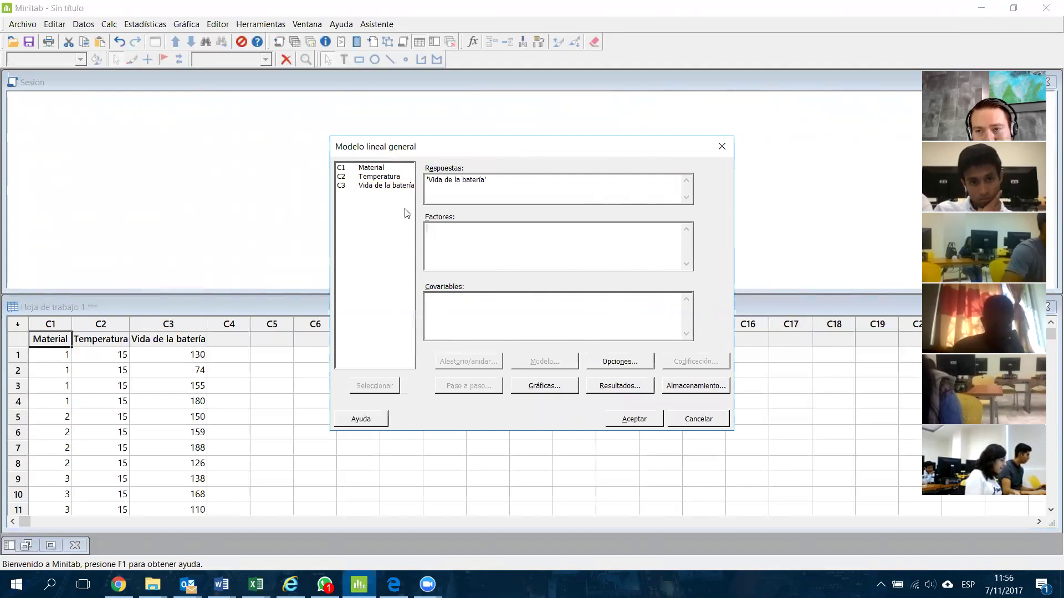
double_click(371, 168)
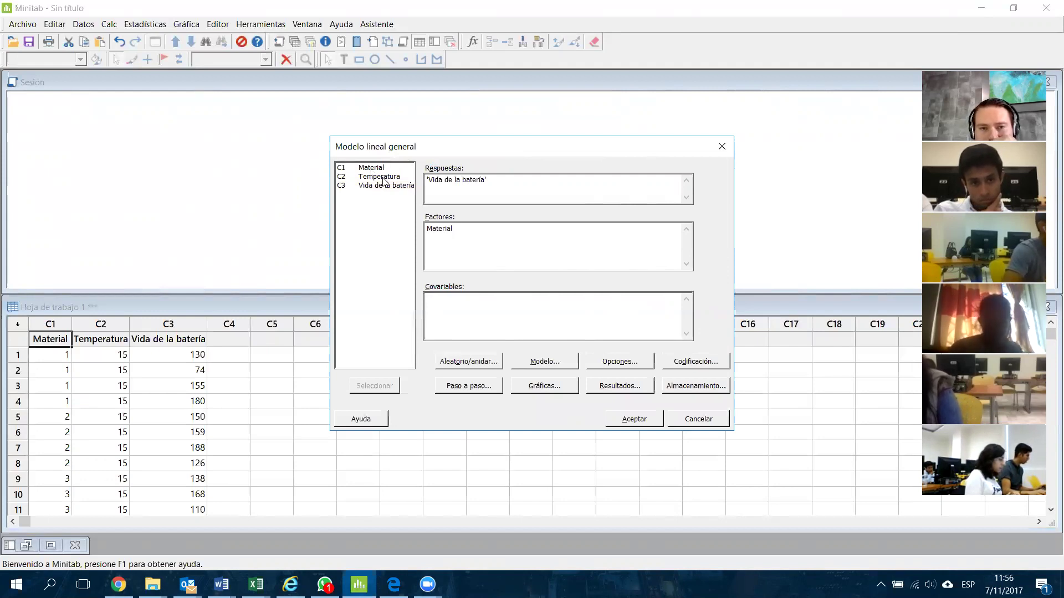
double_click(380, 177)
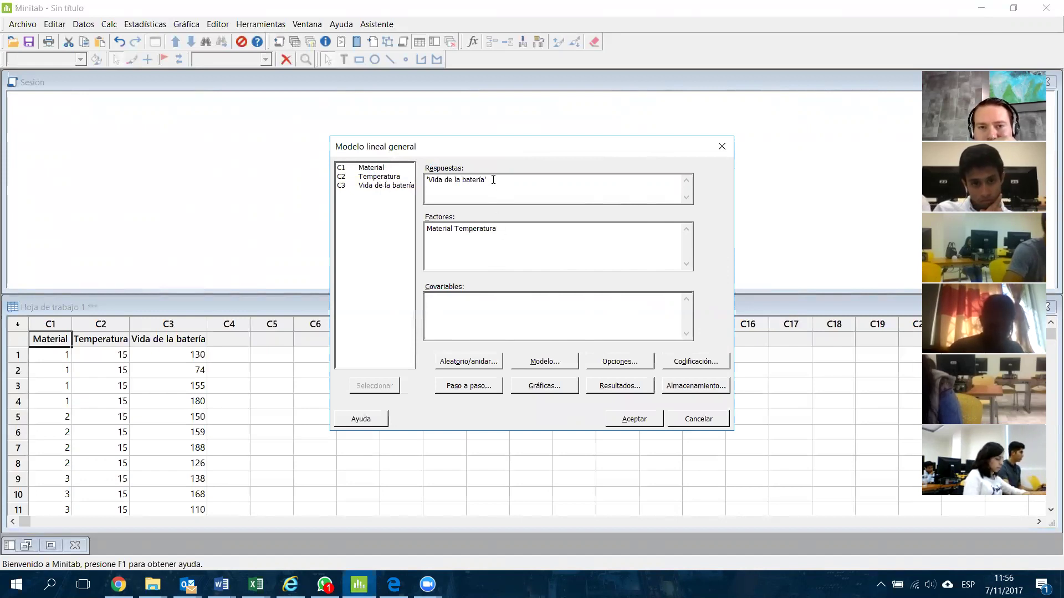
click(511, 228)
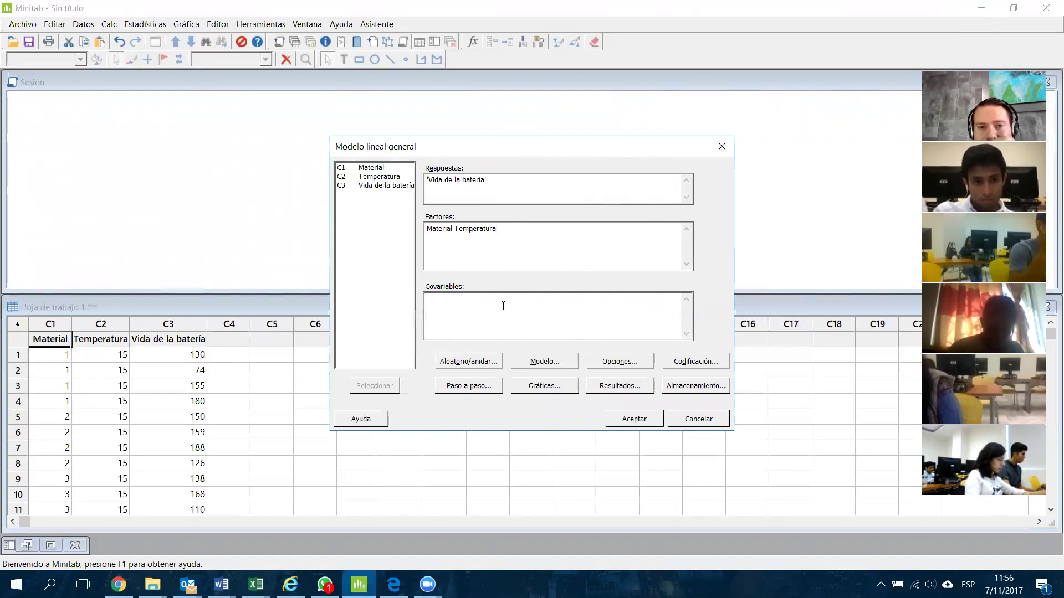
Add the Material*Temperatura interaction to the model terms, using interactions through order 2 for both factors.
click(560, 364)
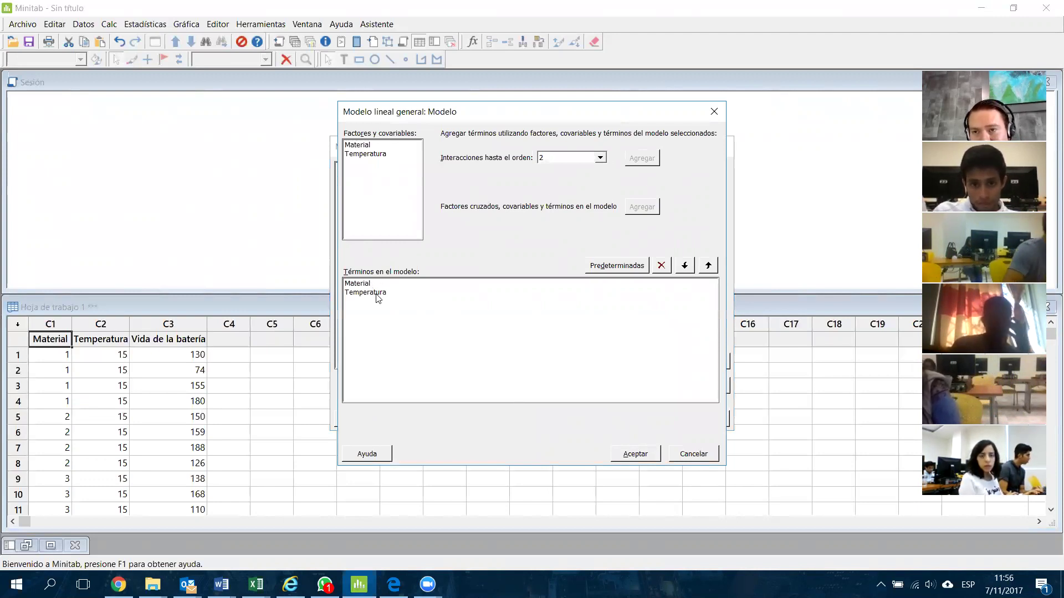
click(366, 146)
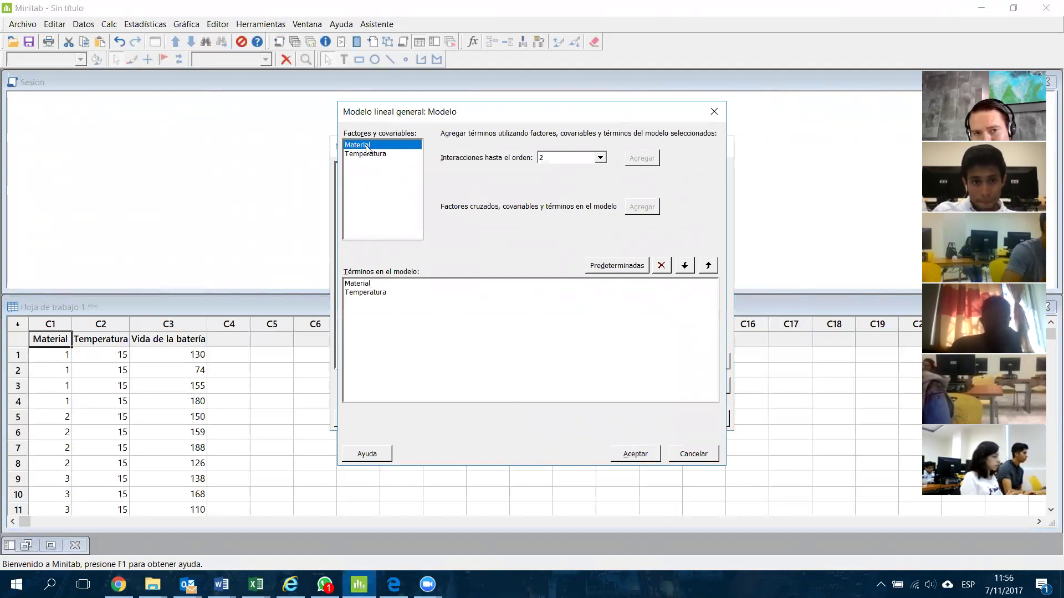
key(shift+Down)
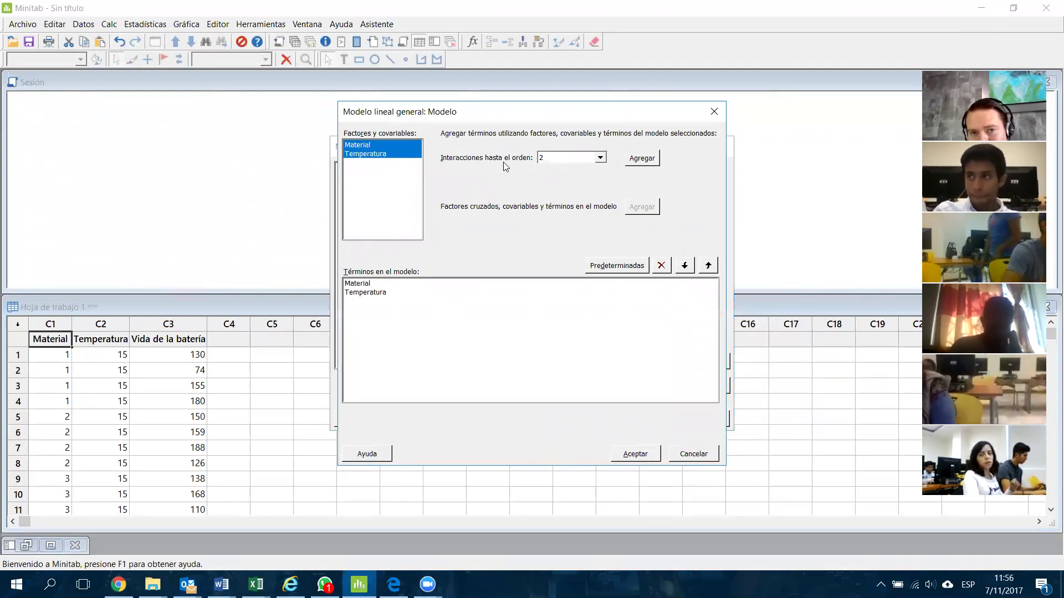
click(578, 160)
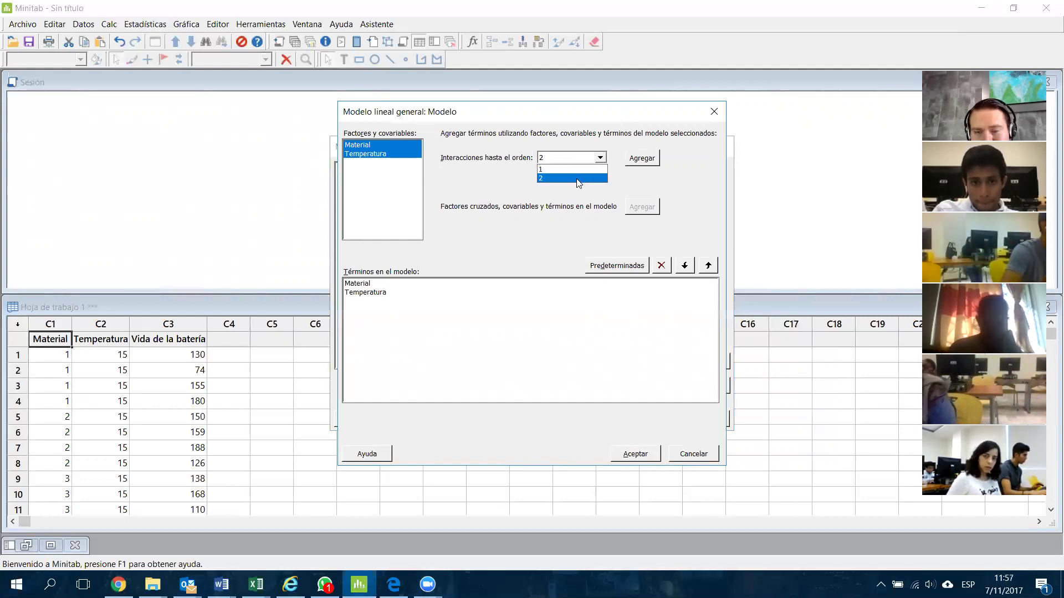
click(577, 179)
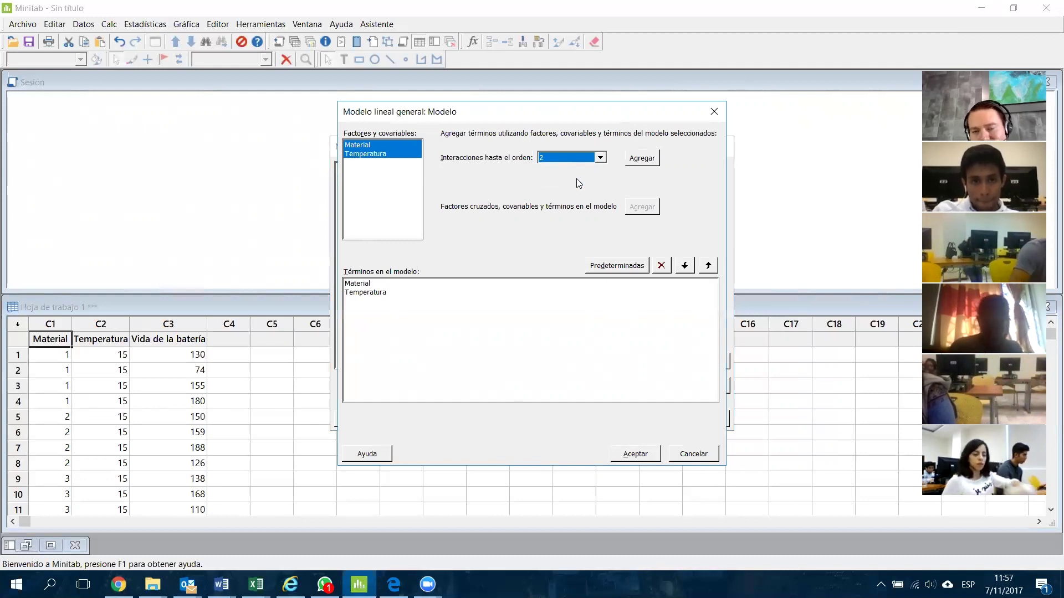
click(642, 158)
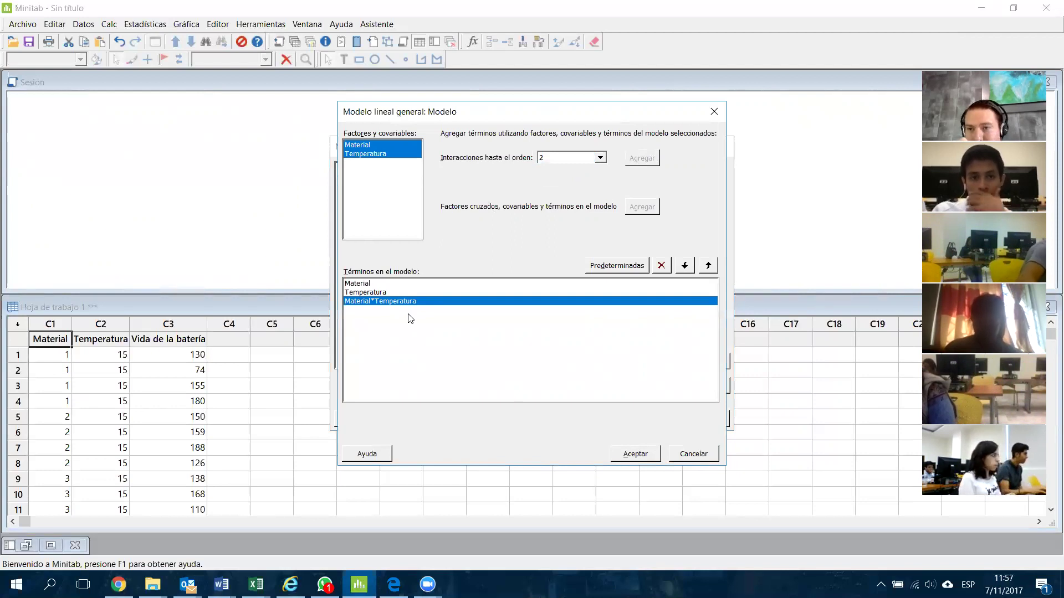
Go over the Material, Temperatura and Material*Temperatura terms, accept them and run the general linear model.
click(376, 285)
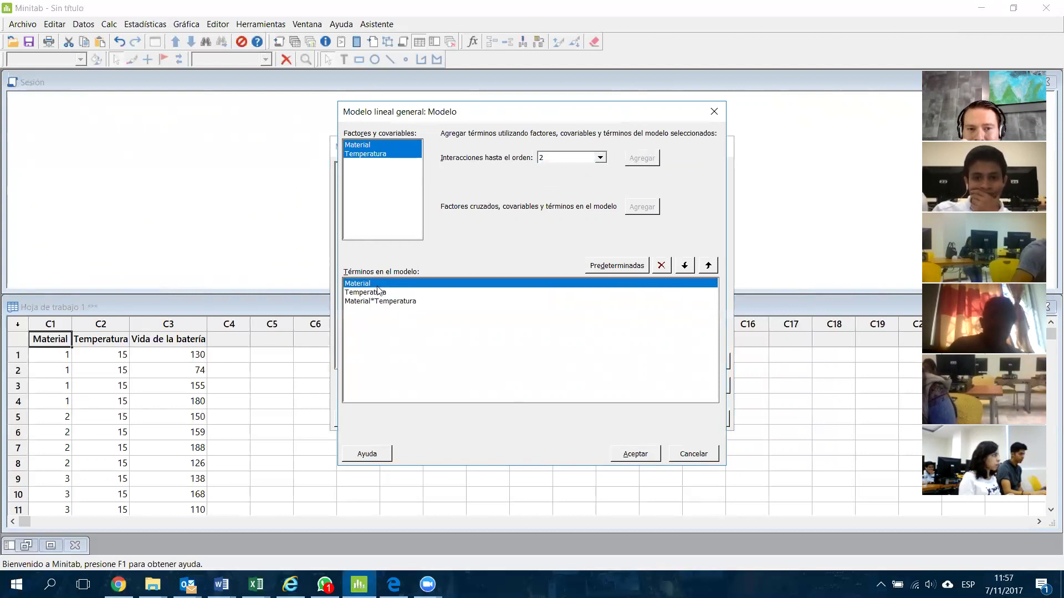
click(380, 293)
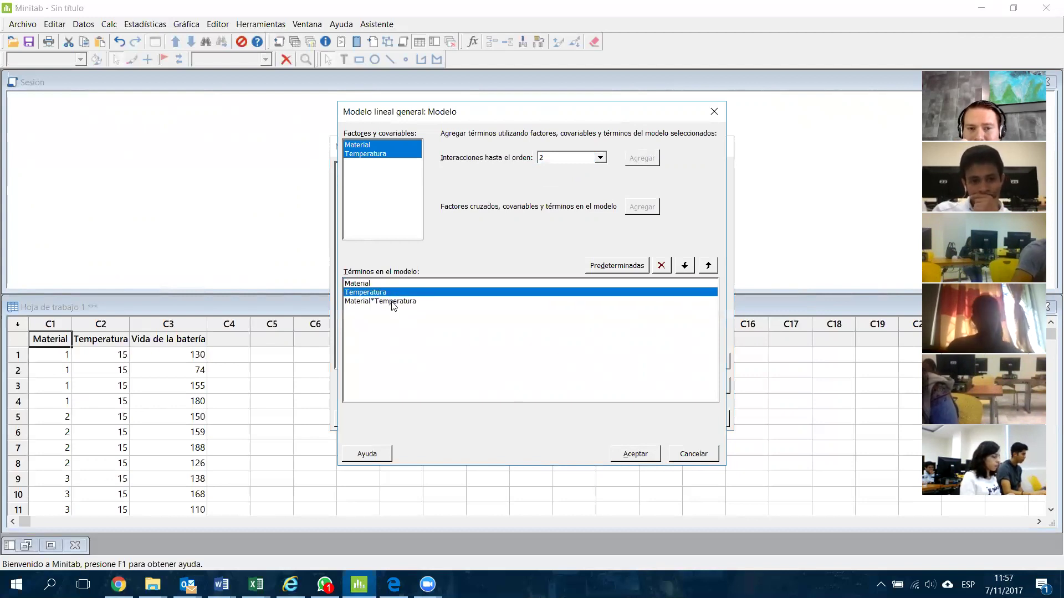
click(393, 303)
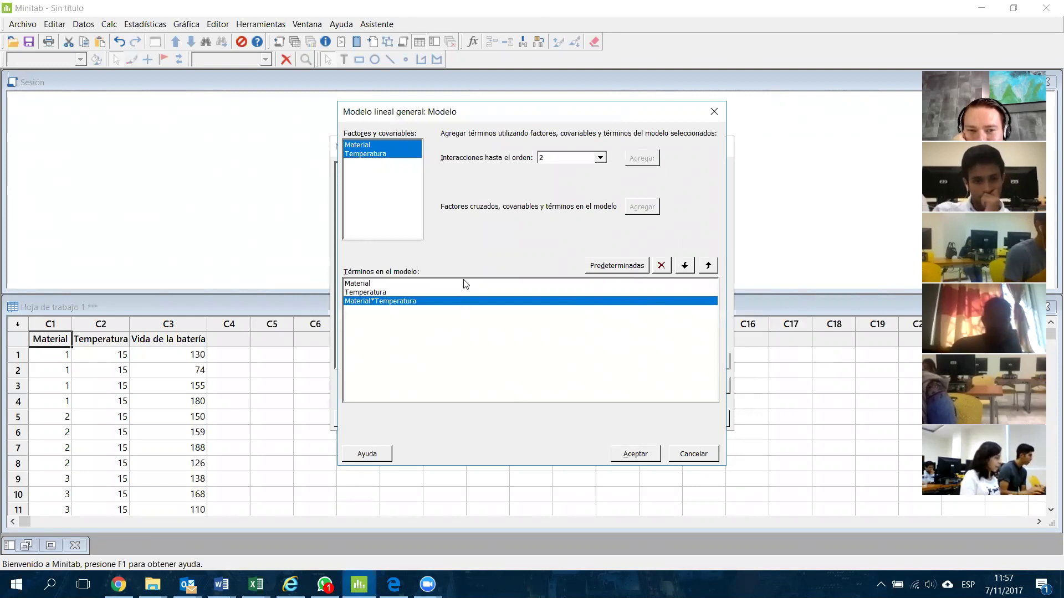
click(634, 456)
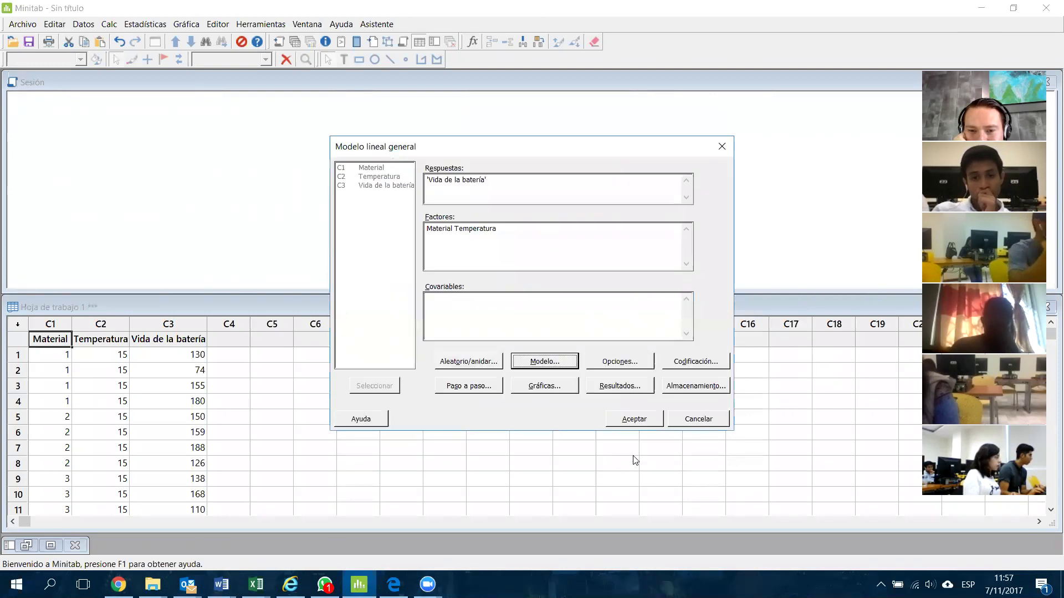
click(633, 418)
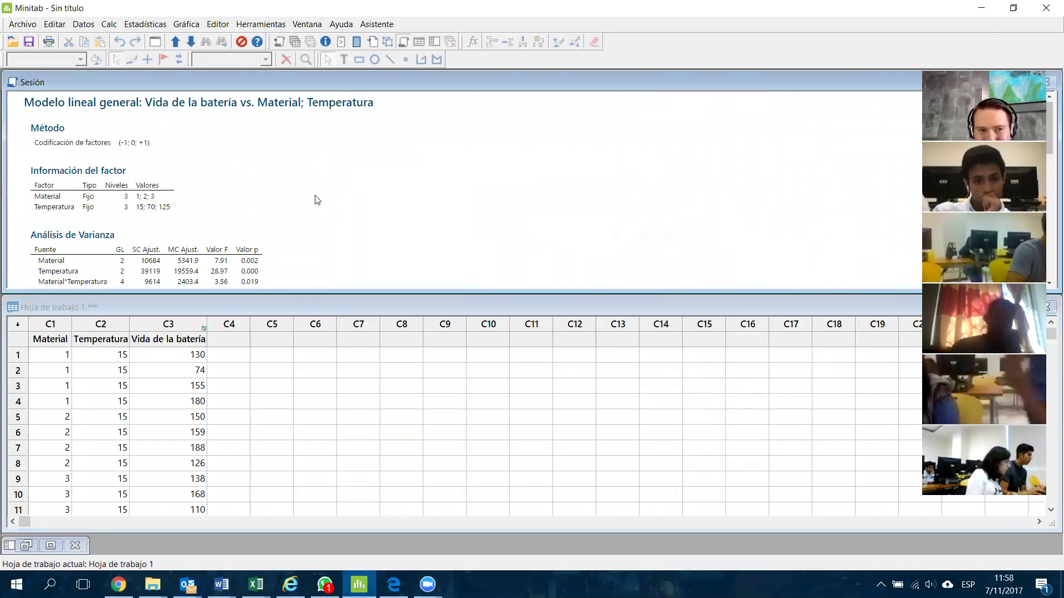
Examine the Análisis de Varianza table in the general linear model output, including its F and p values.
scroll(317, 201, down, 1)
scroll(316, 201, down, 1)
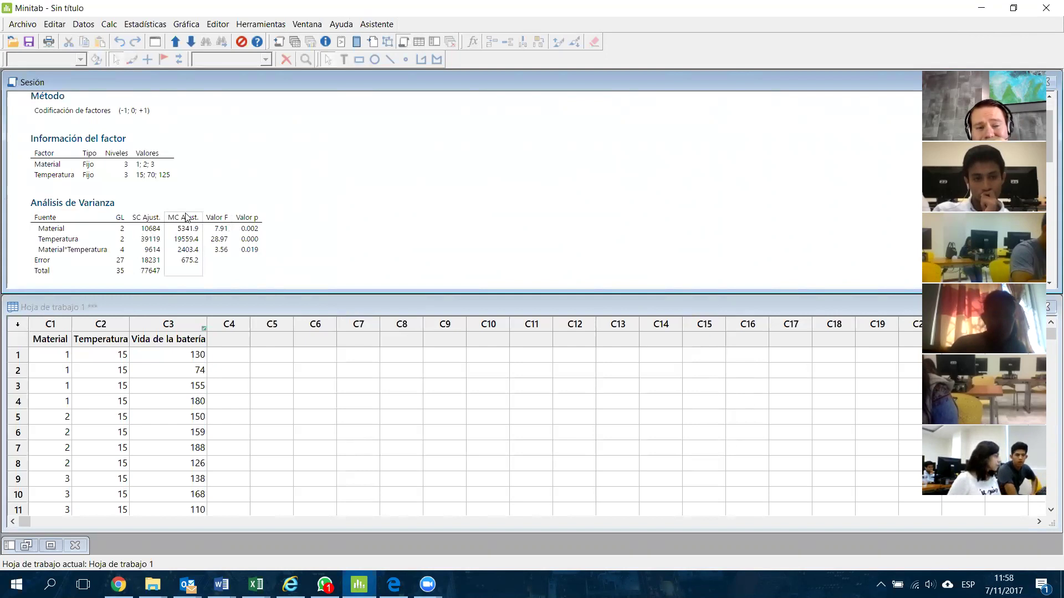
scroll(188, 218, down, 1)
scroll(187, 217, down, 1)
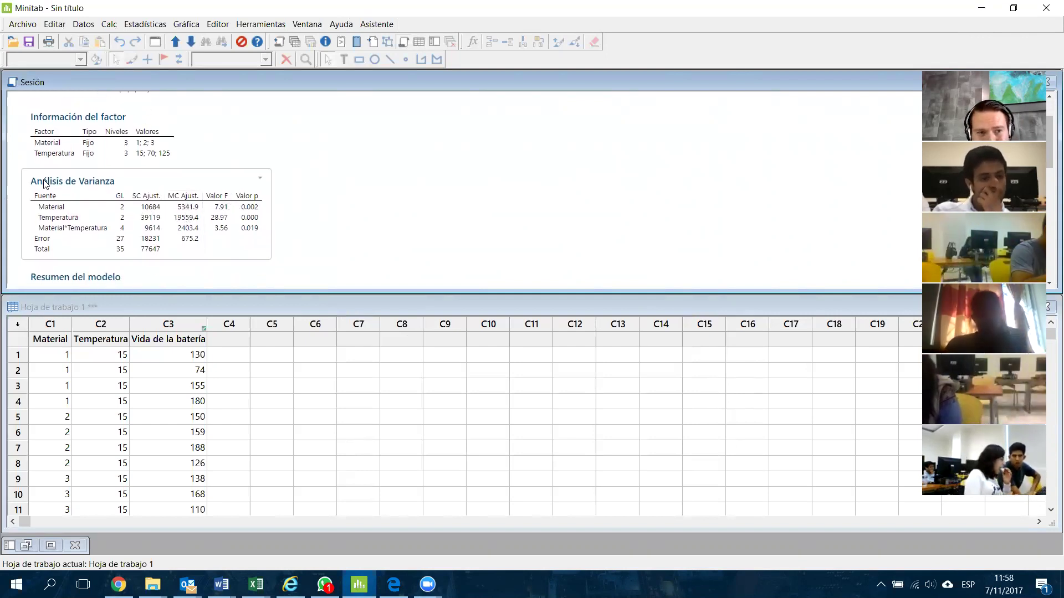
click(260, 178)
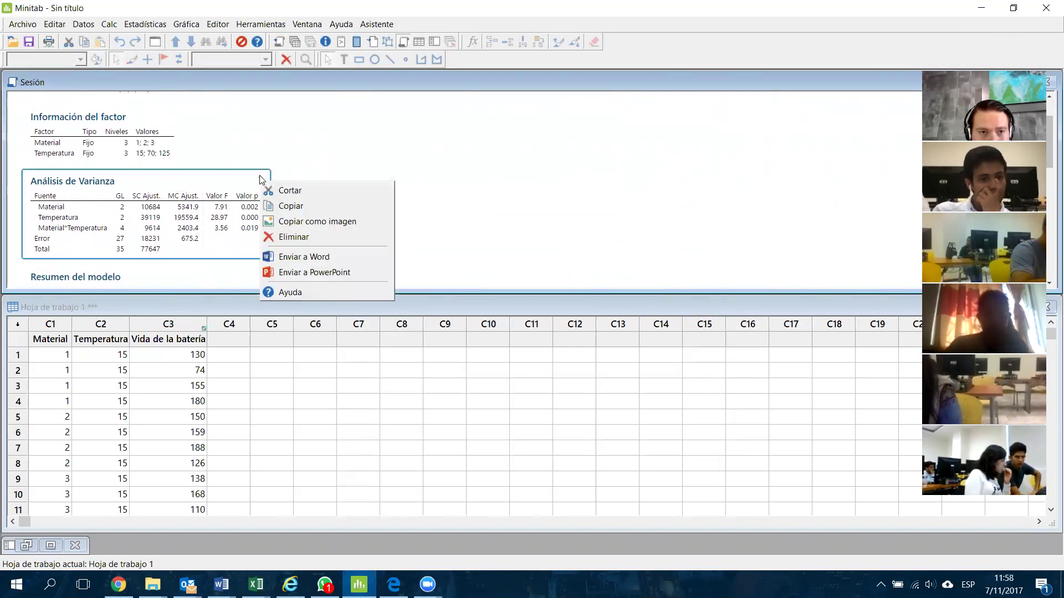
click(318, 178)
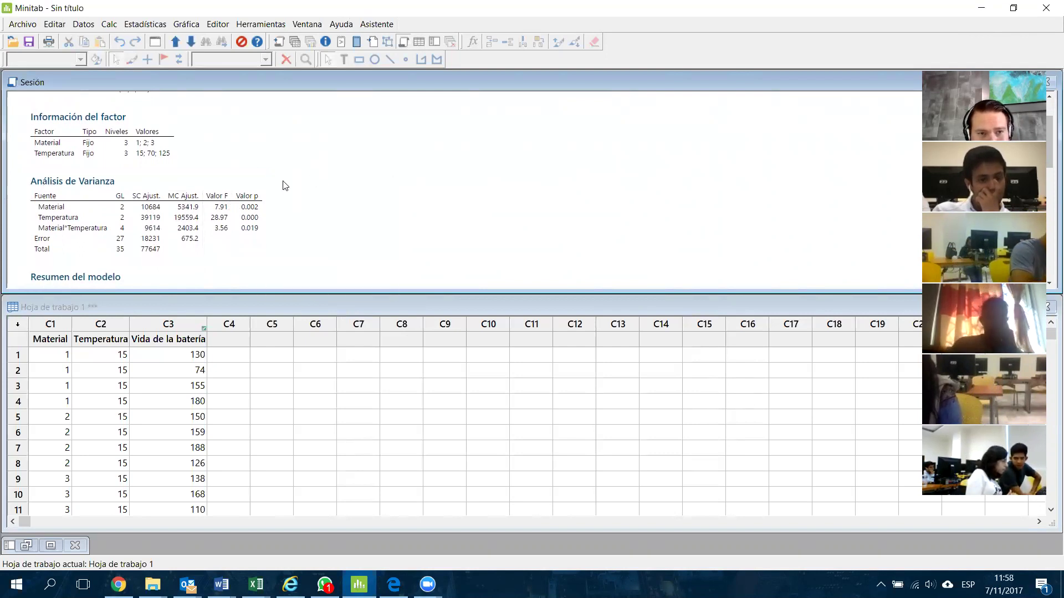
click(260, 179)
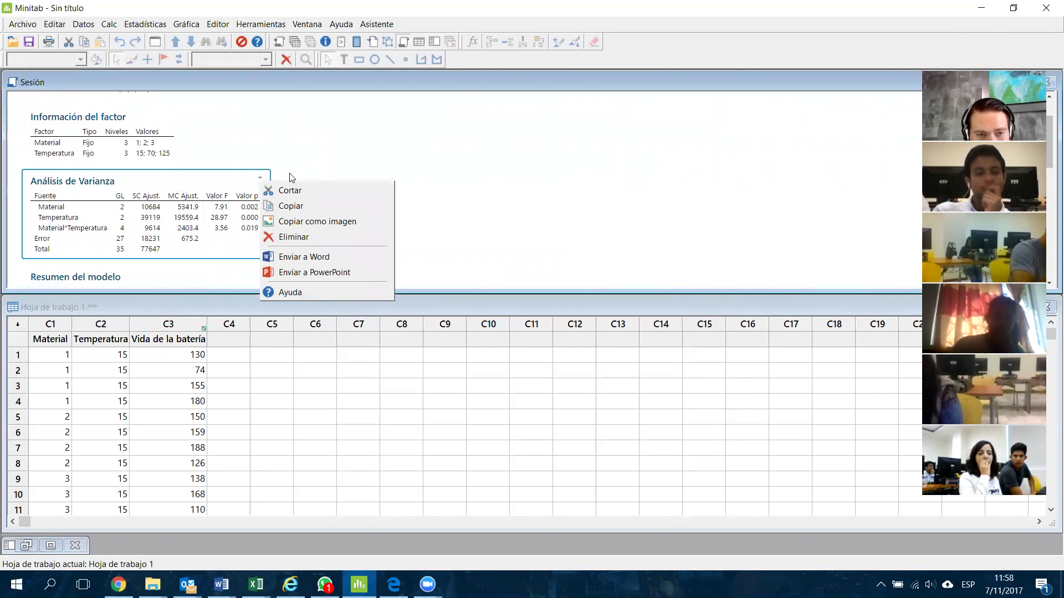
Switch to the Excel workbook and go to question 4 on Sheet1.
key(alt+Tab)
key(ctrl+a)
key(ctrl+c)
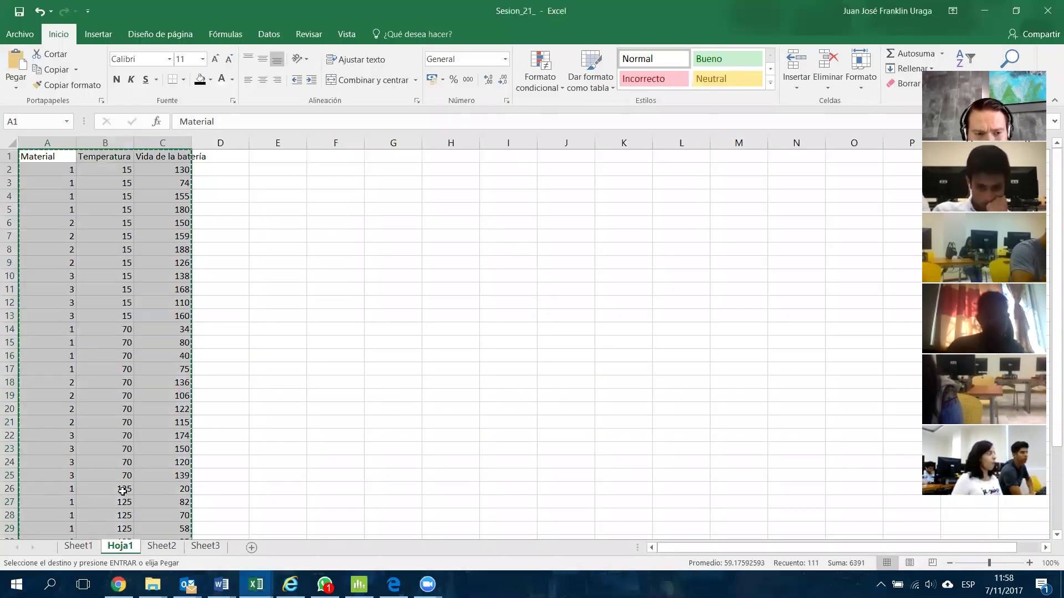
click(83, 547)
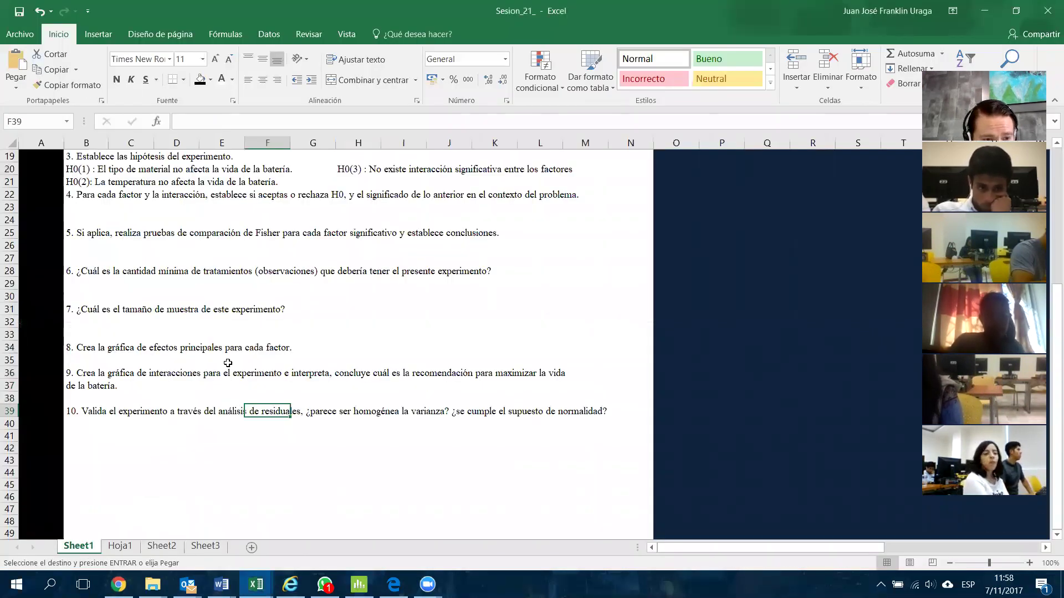
click(158, 261)
scroll(158, 261, up, 3)
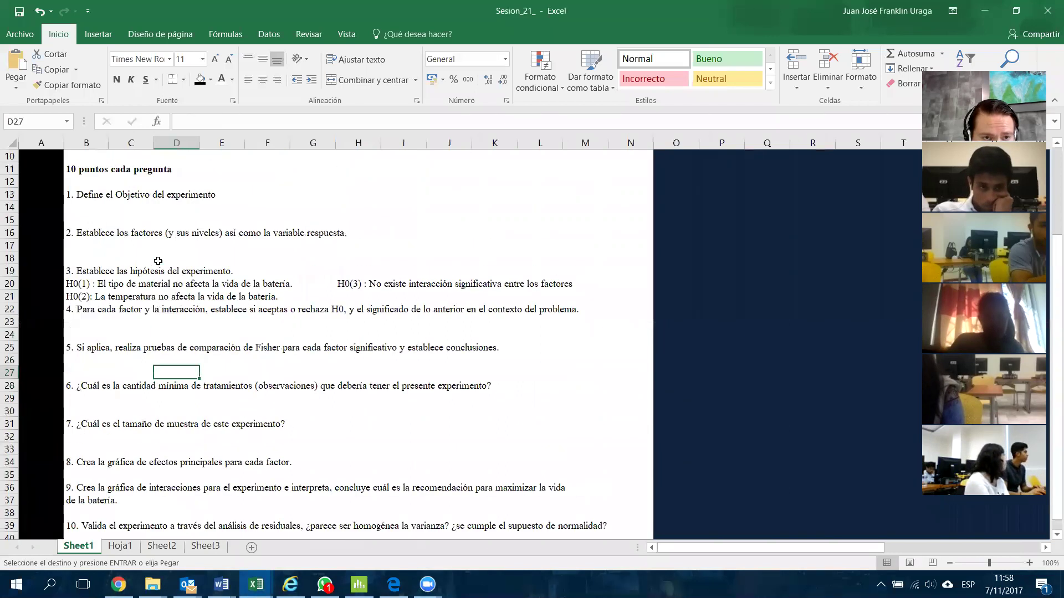
scroll(158, 261, up, 1)
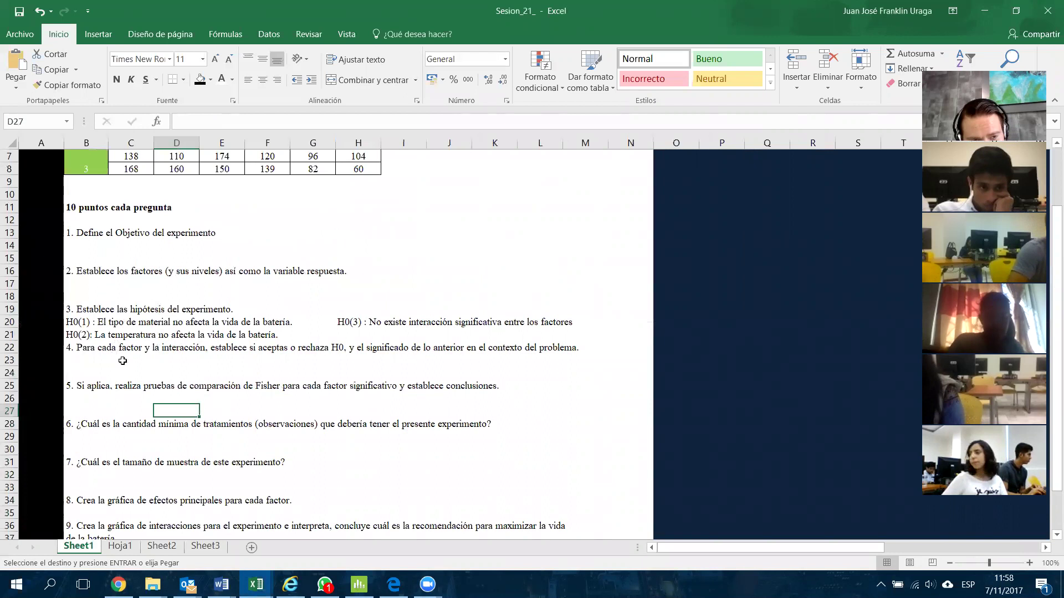
click(102, 358)
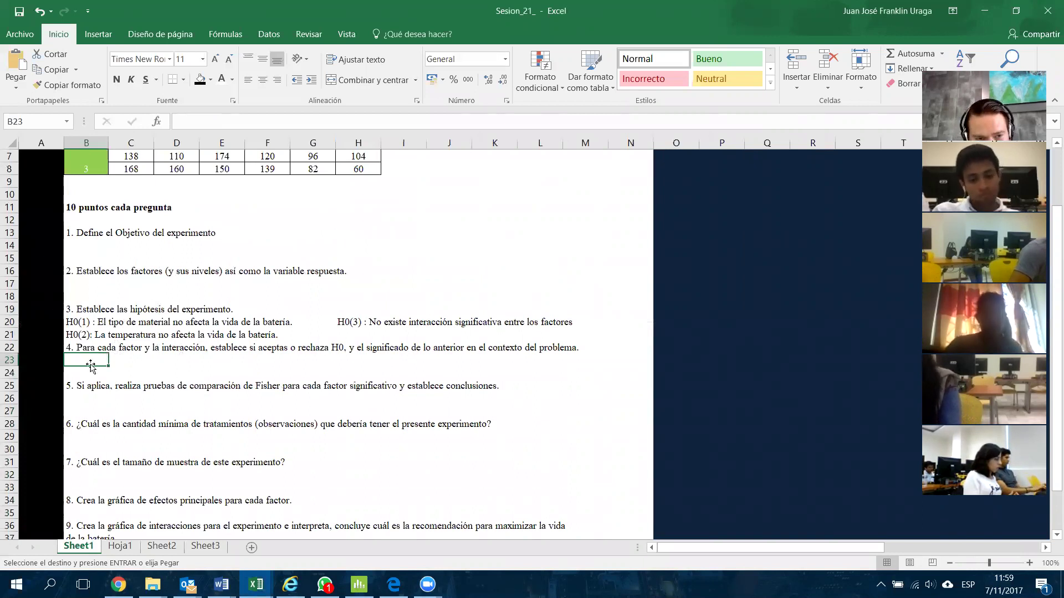
click(9, 360)
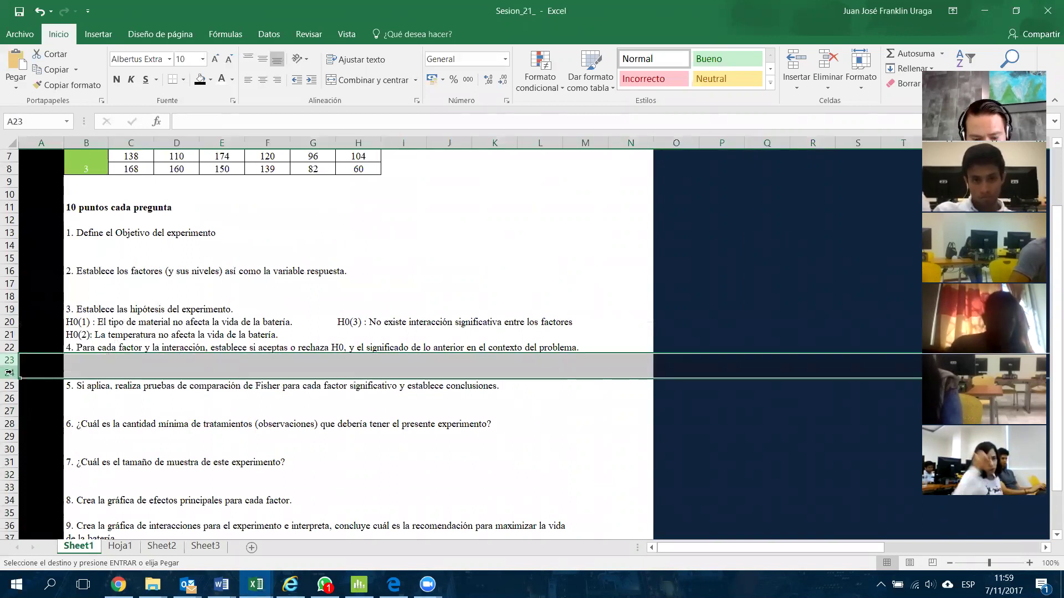
right_click(10, 363)
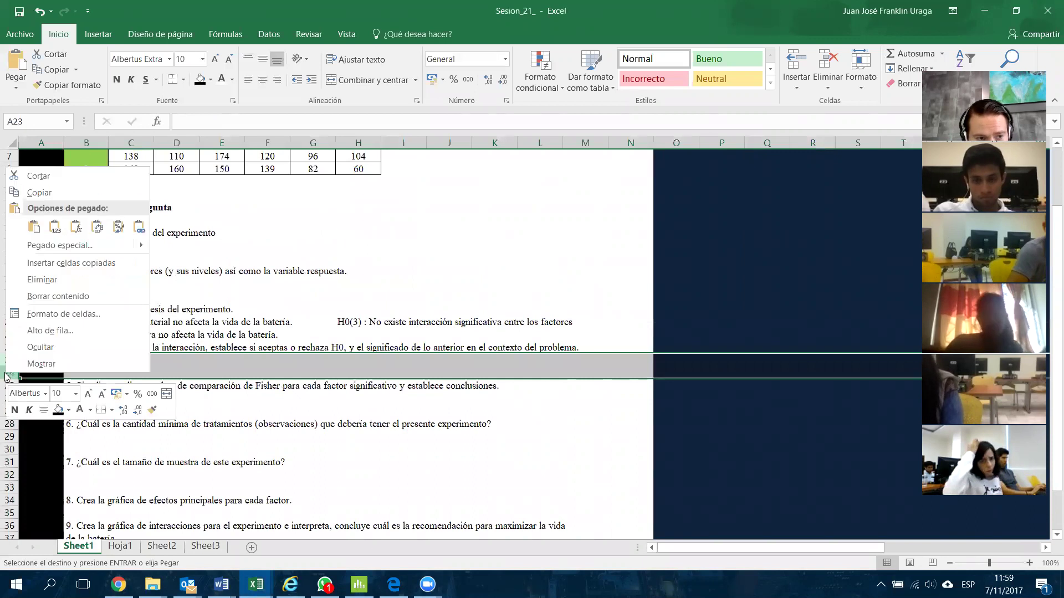
click(90, 264)
key(Return)
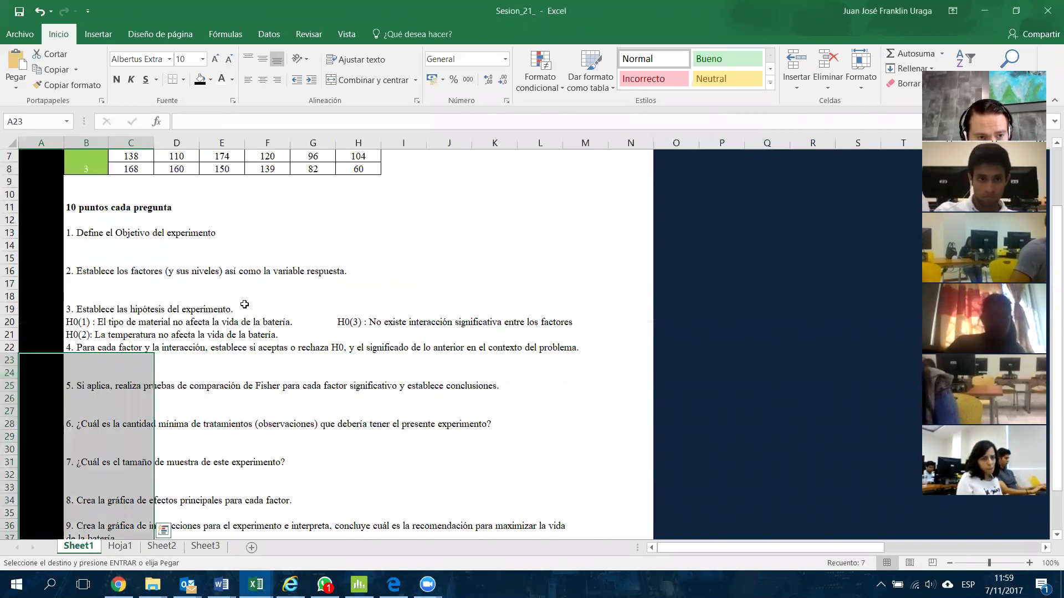
click(208, 360)
key(Escape)
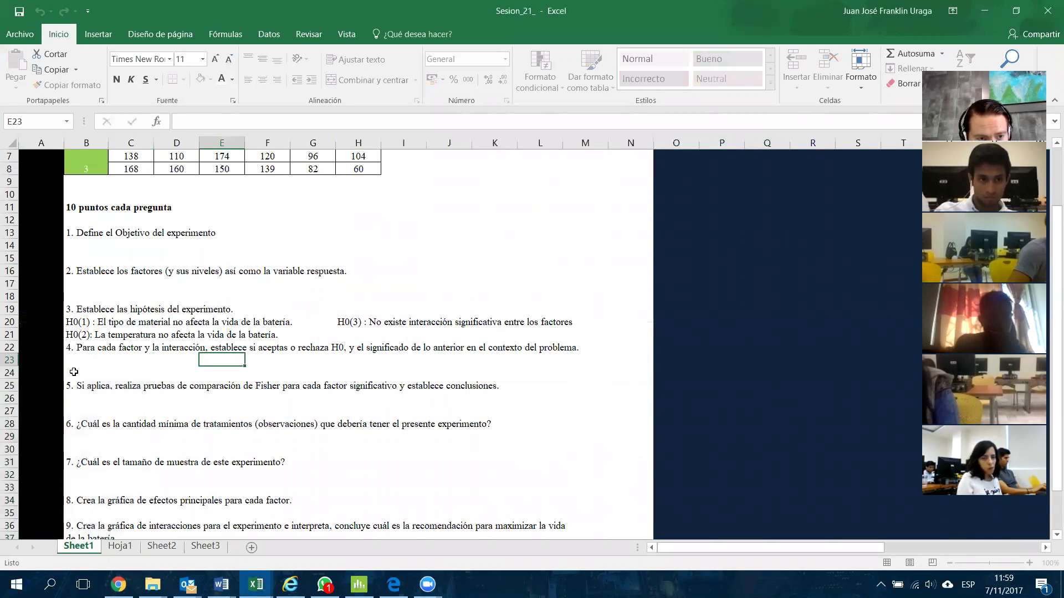
Insert twelve blank rows between questions 4 and 5 to make room for the ANOVA results.
drag(6, 365, 5, 367)
click(7, 361)
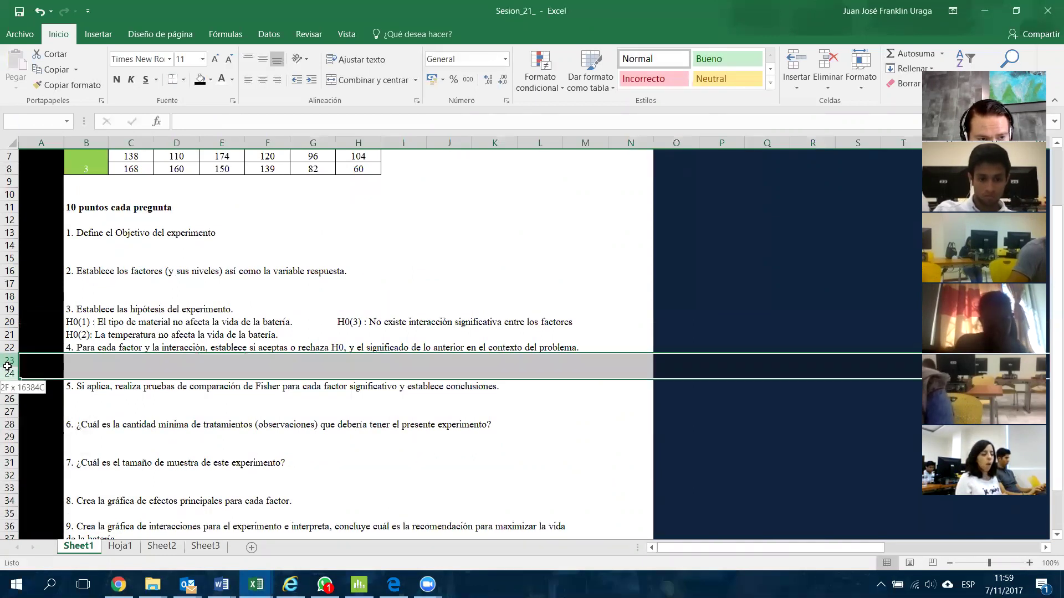
right_click(7, 363)
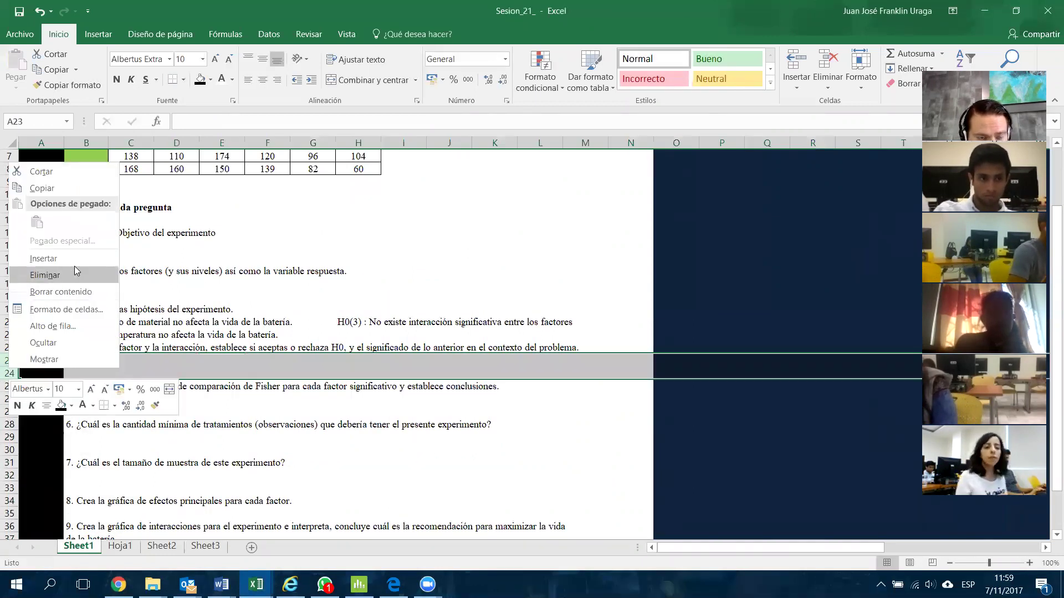
click(43, 258)
drag(8, 360, 9, 427)
right_click(8, 397)
click(74, 285)
right_click(9, 427)
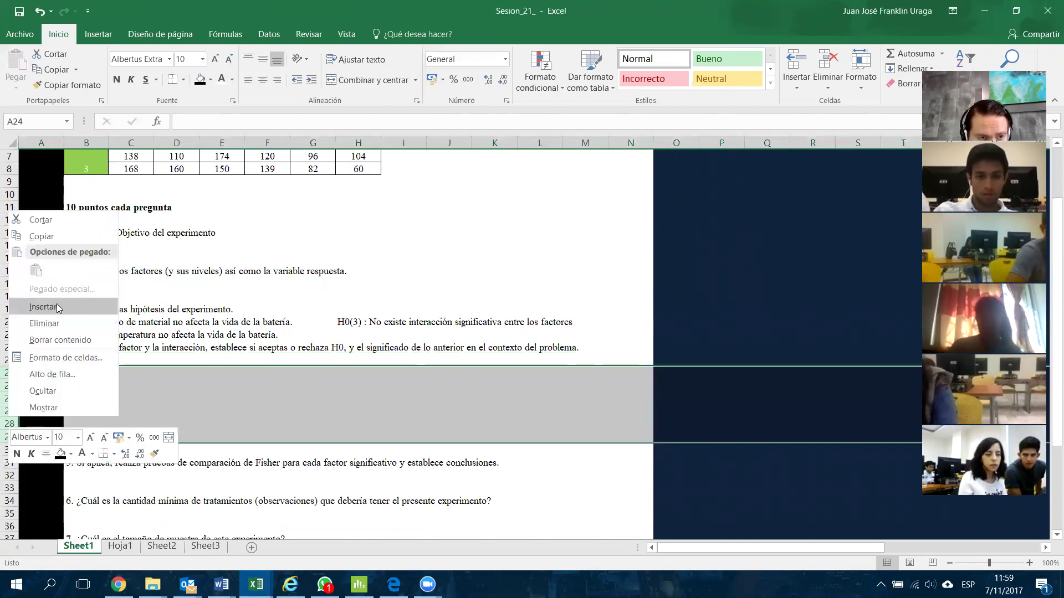
click(39, 306)
Copy the Análisis de Varianza table from Minitab and paste it into the Excel sheet below question 4, starting at cell B24.
click(131, 422)
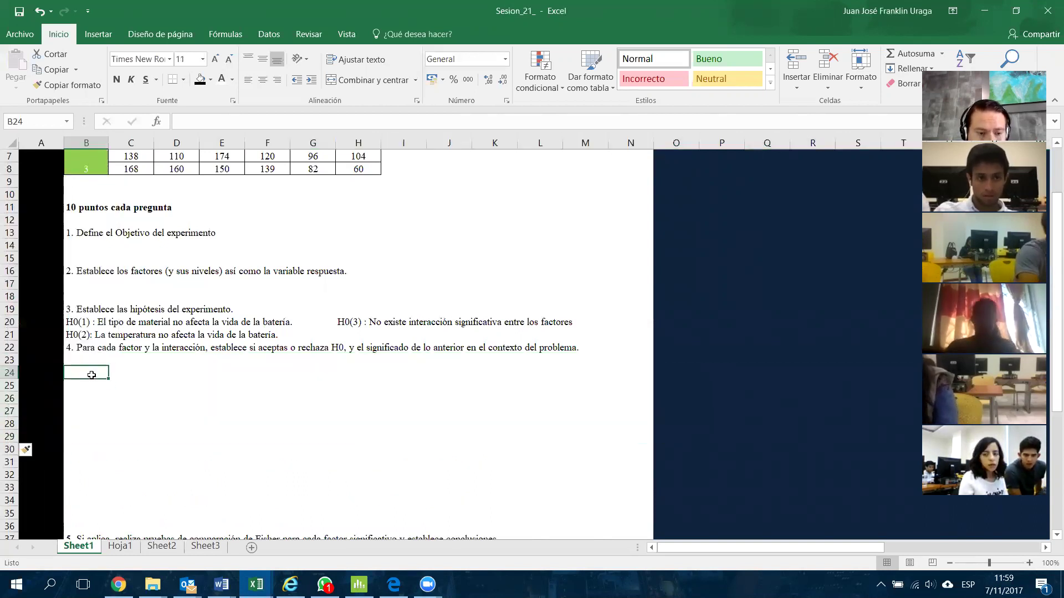
key(alt+Tab)
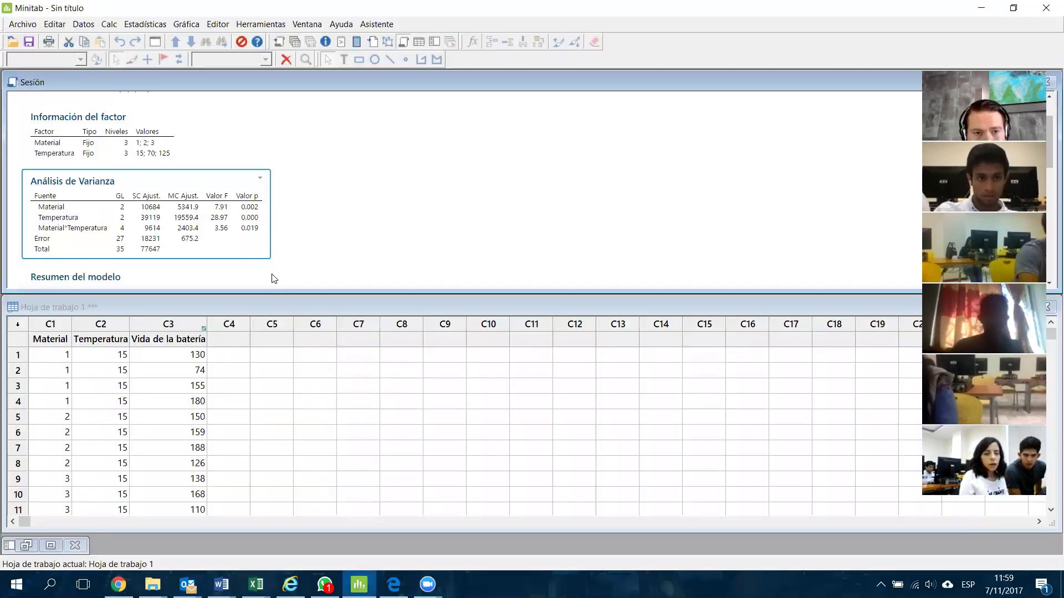
click(261, 177)
click(273, 205)
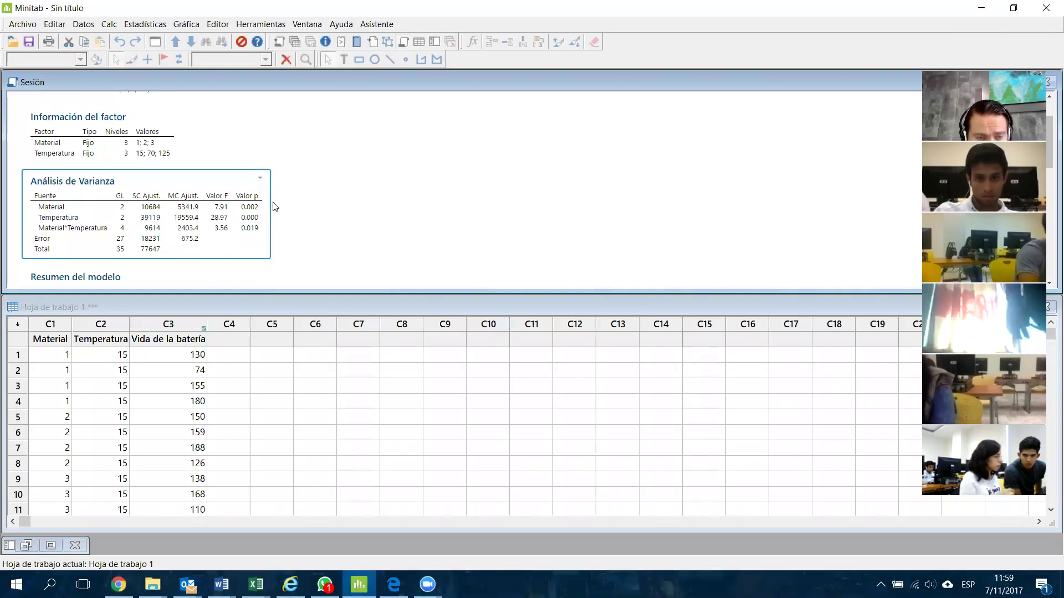
key(alt+Tab)
key(ctrl+v)
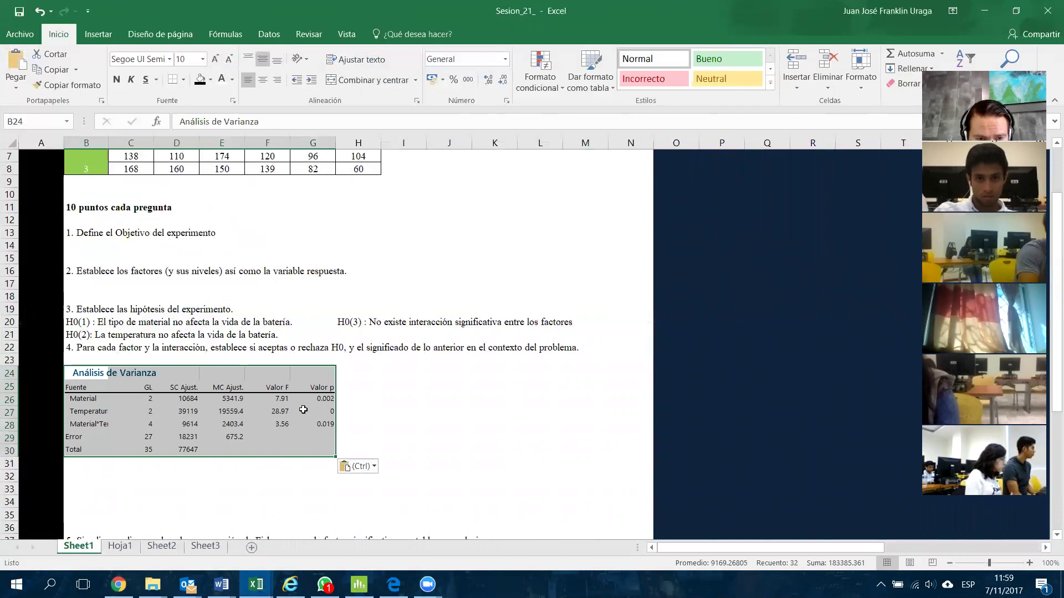
click(397, 424)
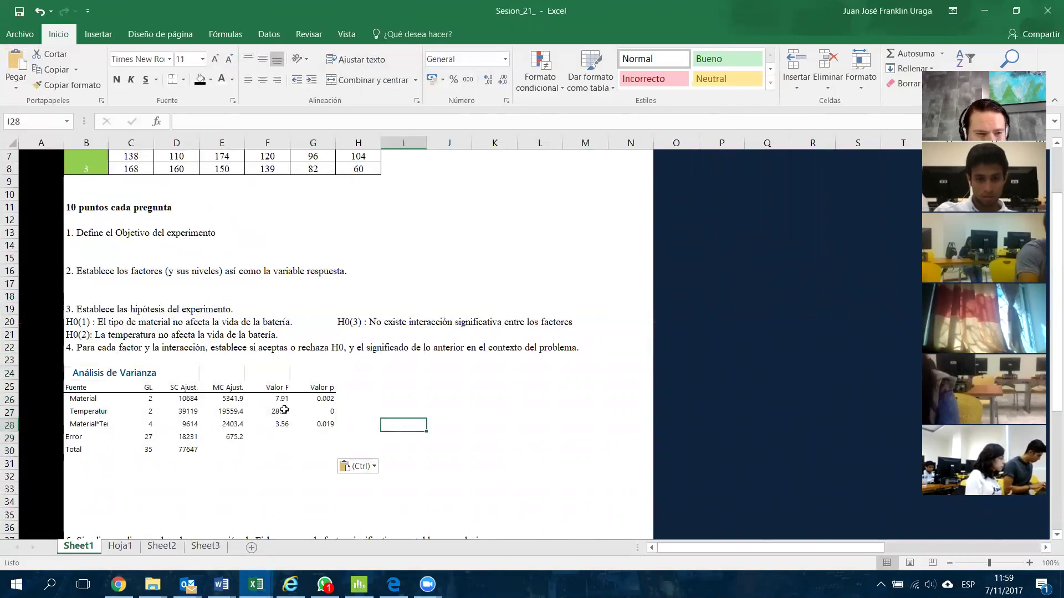
Examine the p-values of Material, Temperatura and their interaction in the pasted table, checking them against the Minitab output.
click(143, 468)
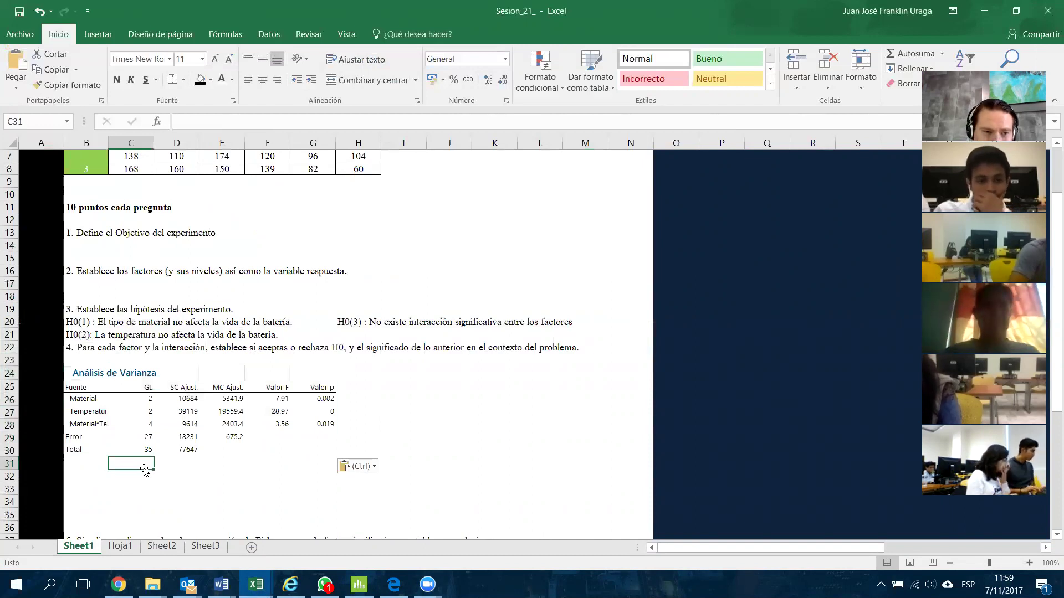
click(94, 480)
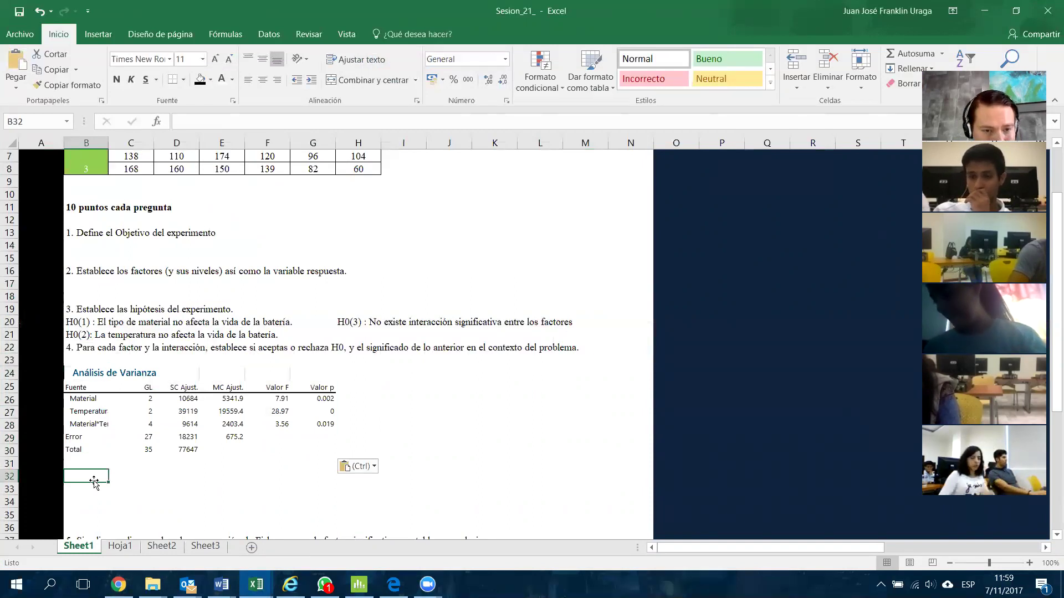
key(alt+Tab)
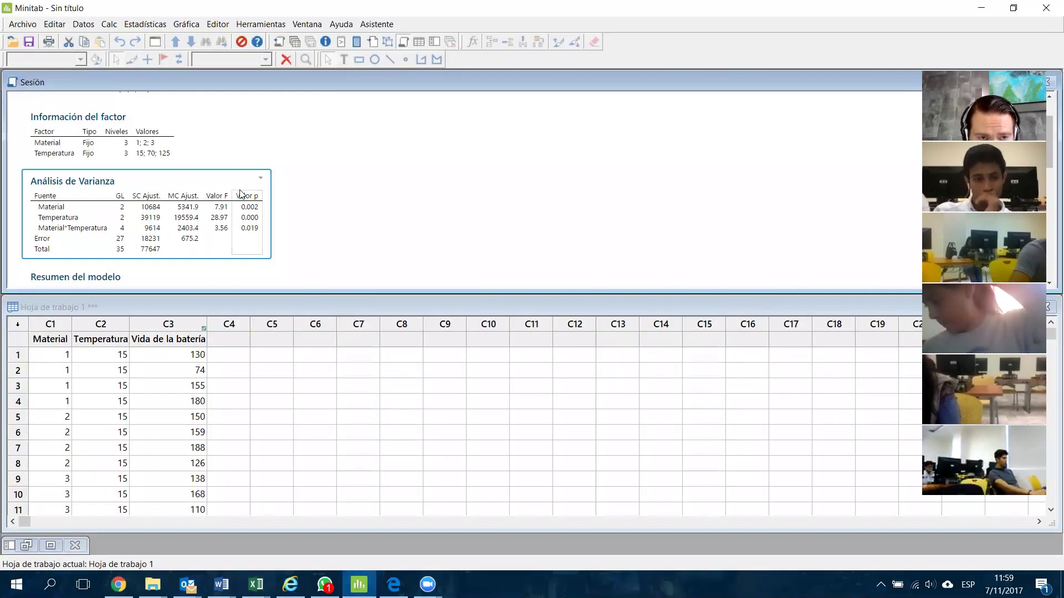
key(alt+Tab)
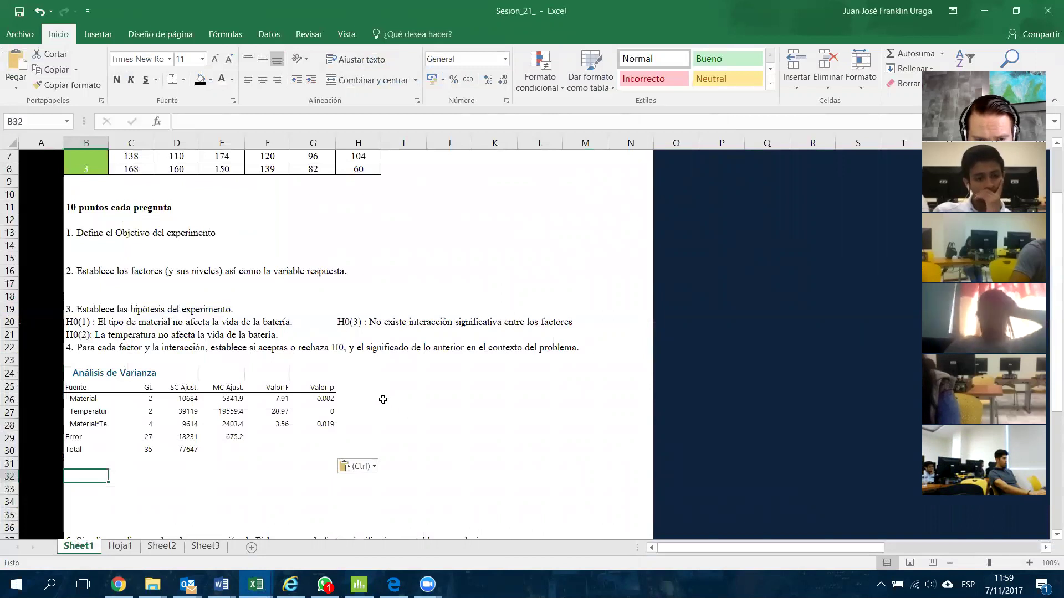
click(382, 402)
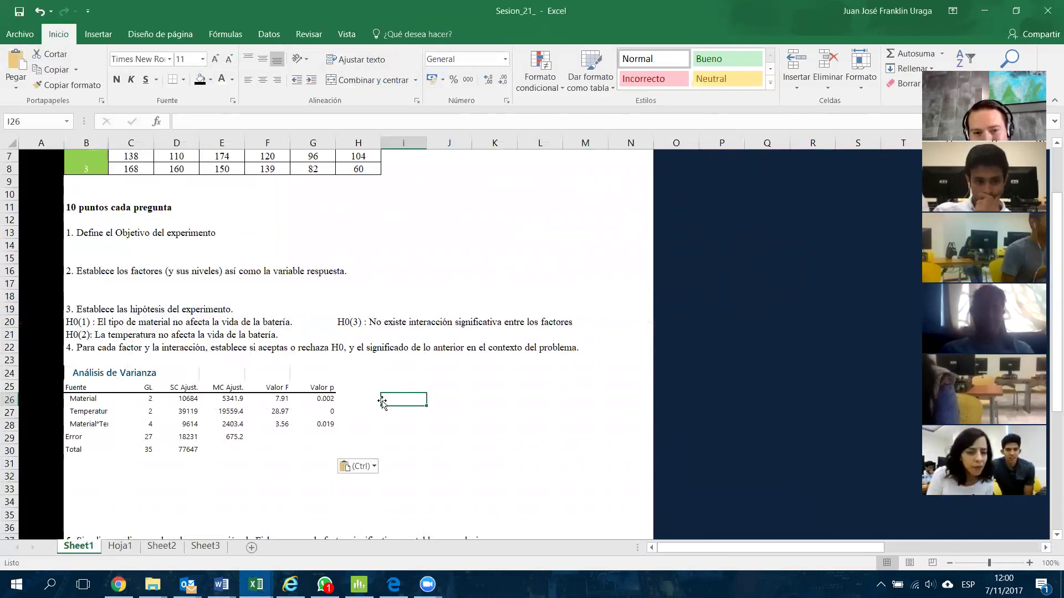
drag(326, 398, 324, 421)
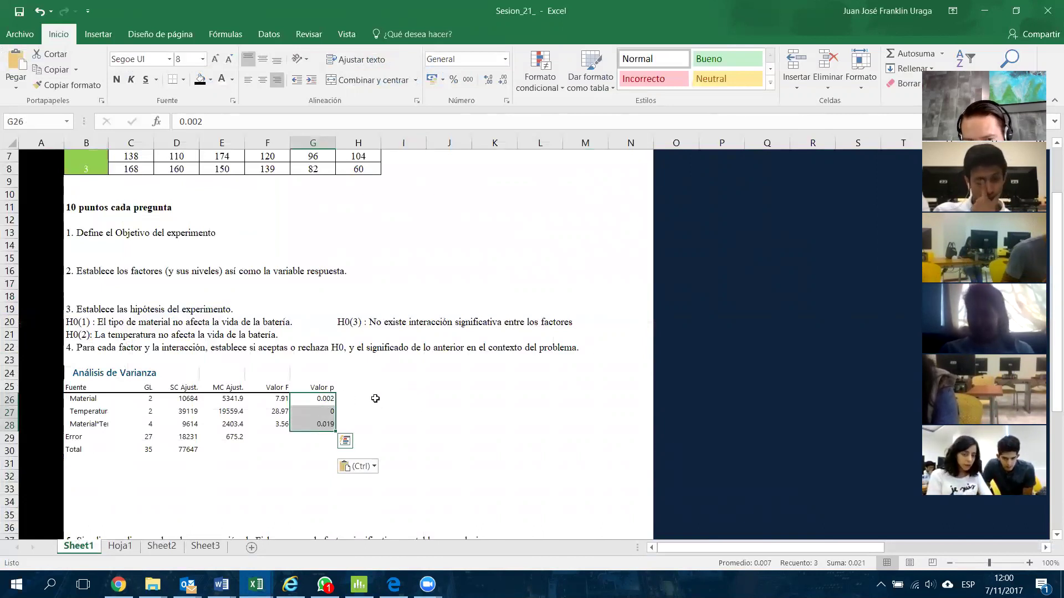
click(375, 399)
Write "Se rechaza H0. (las medias son diferentes en sus niveles)" in I26 beside the Material row and widen column N.
click(404, 398)
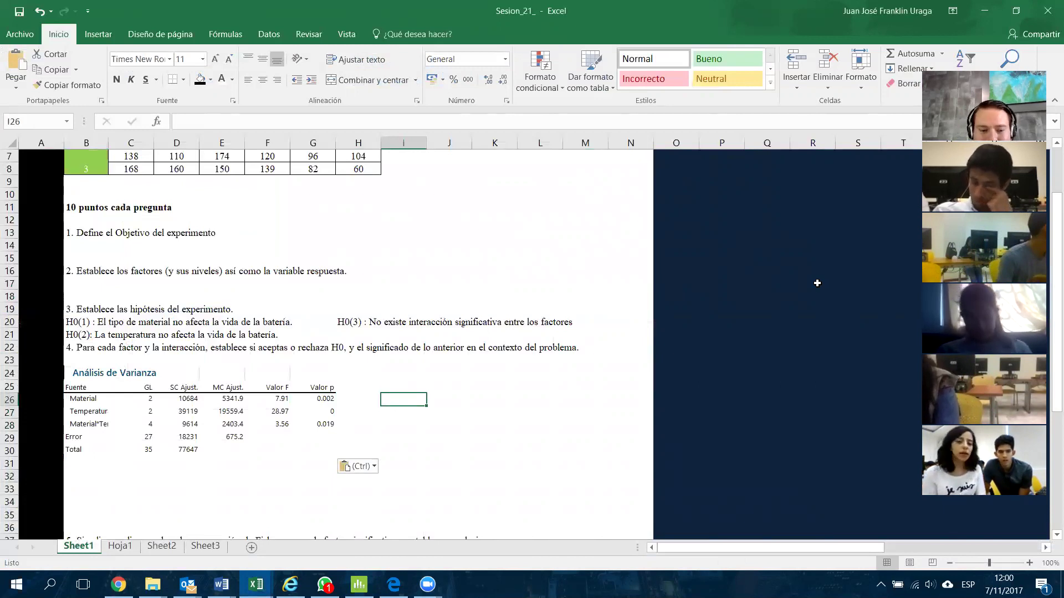
text(Se rechaz)
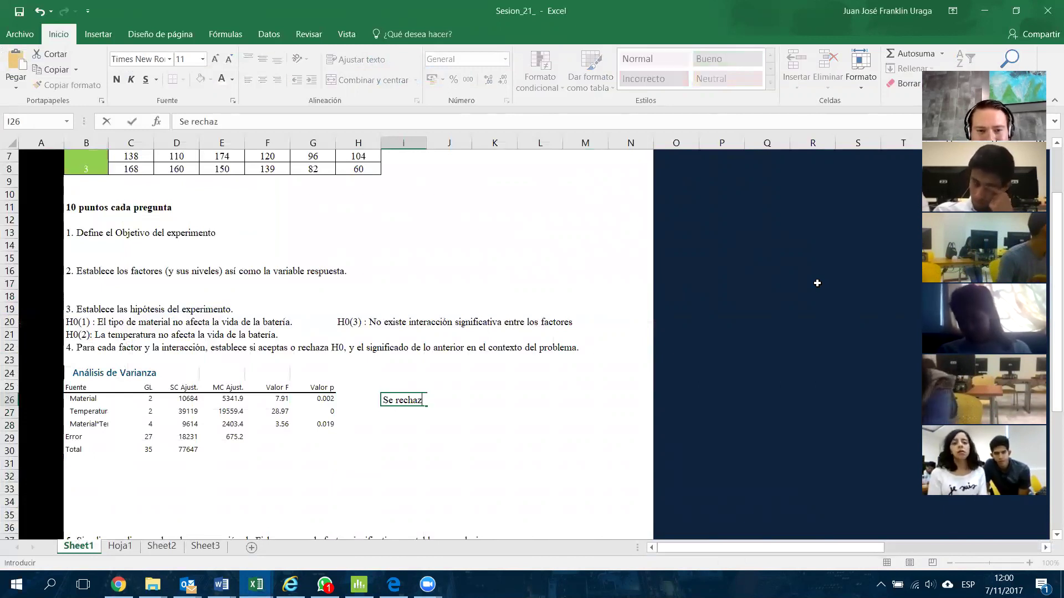
text(a H0. ()
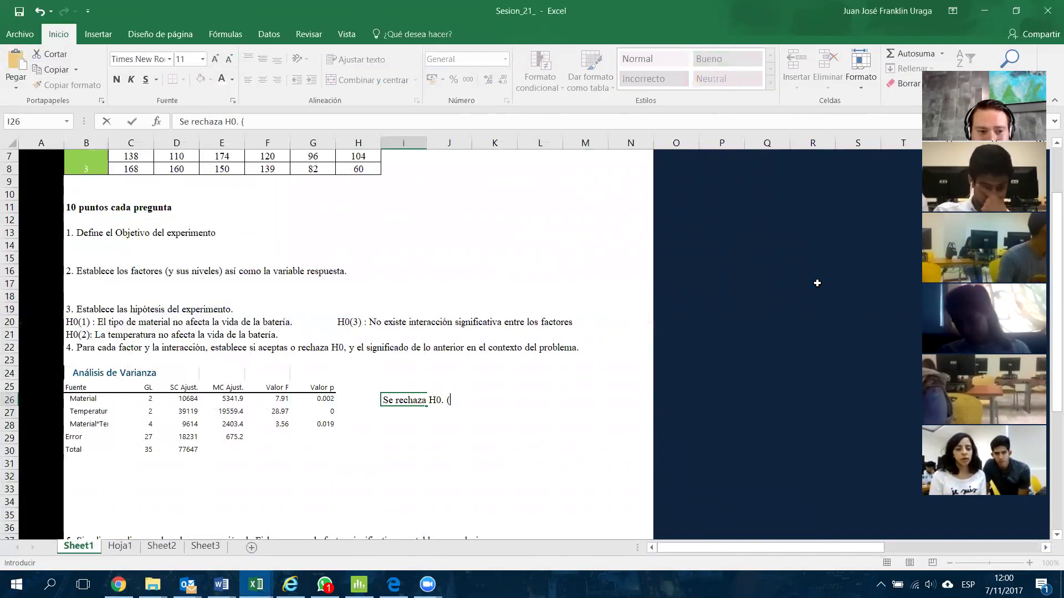
text(las medias osn)
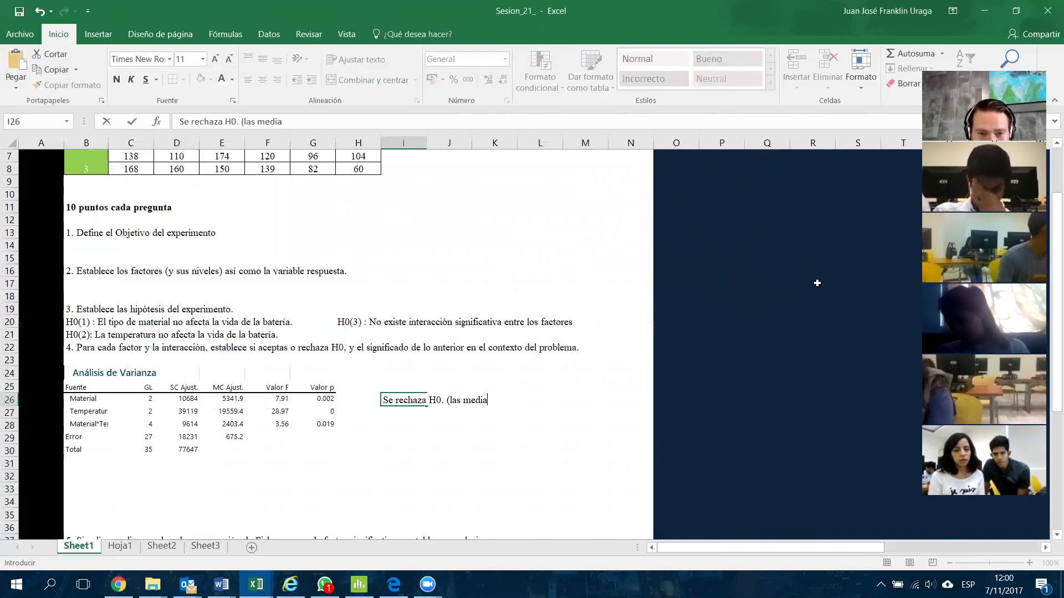
key(BackSpace)
key(BackSpace)
key(BackSpace)
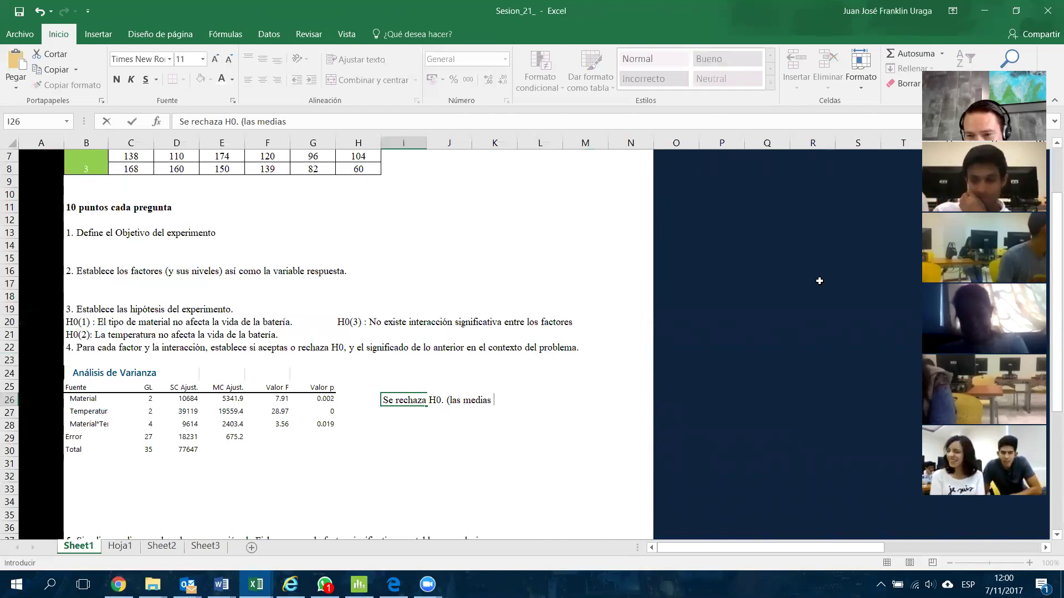
text(son difer)
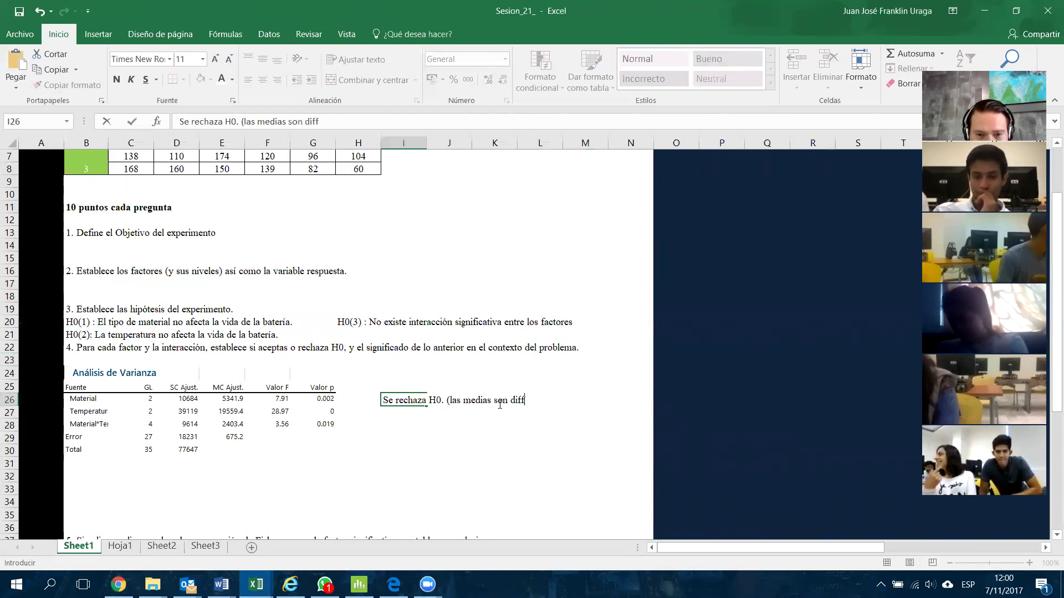
text(entes en)
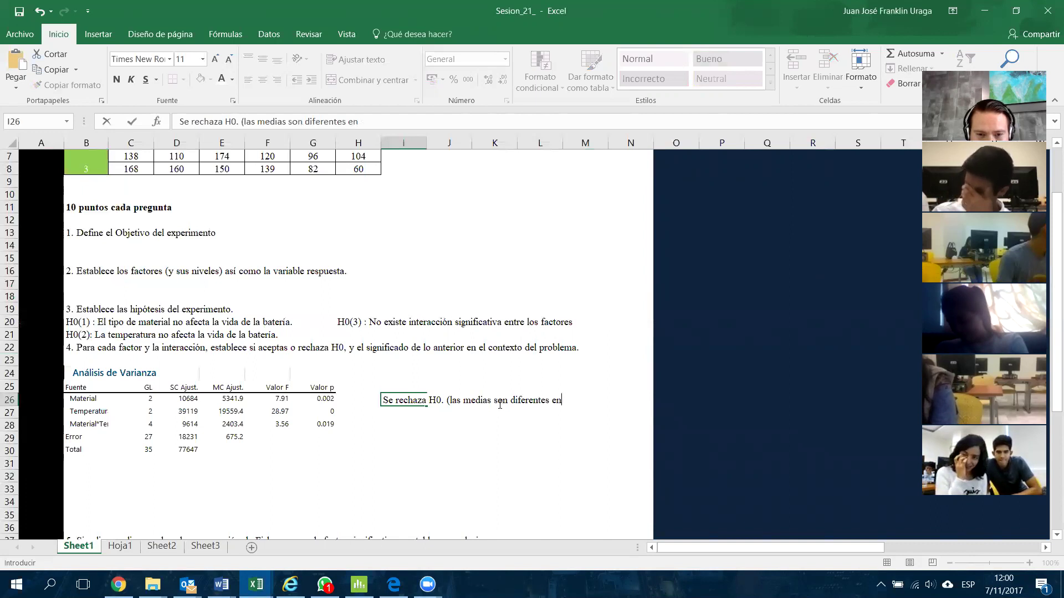
text( sus nivele)
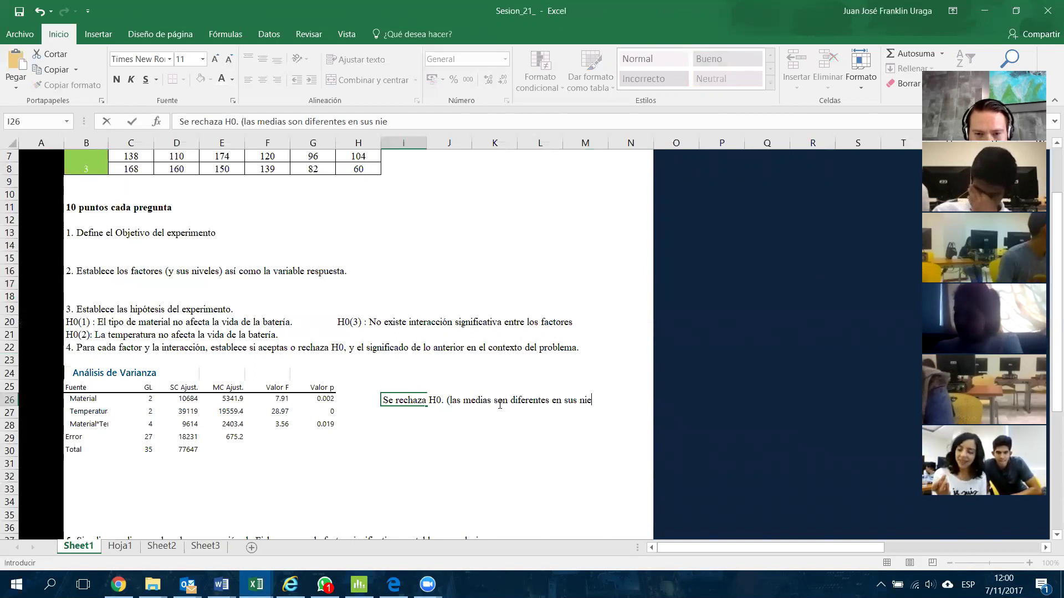
text(s))
key(Return)
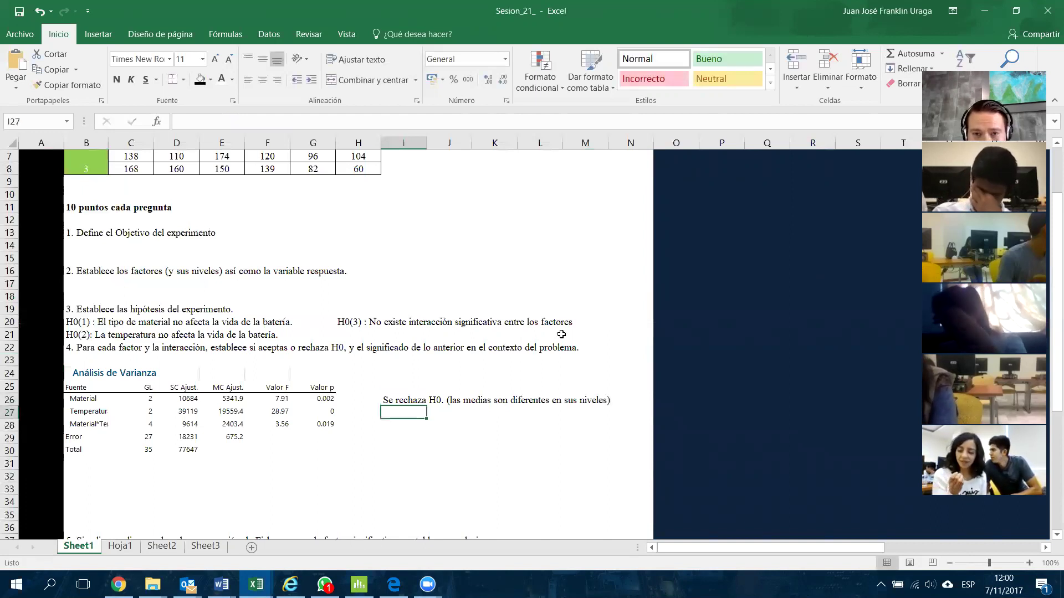
drag(653, 144, 821, 144)
click(417, 399)
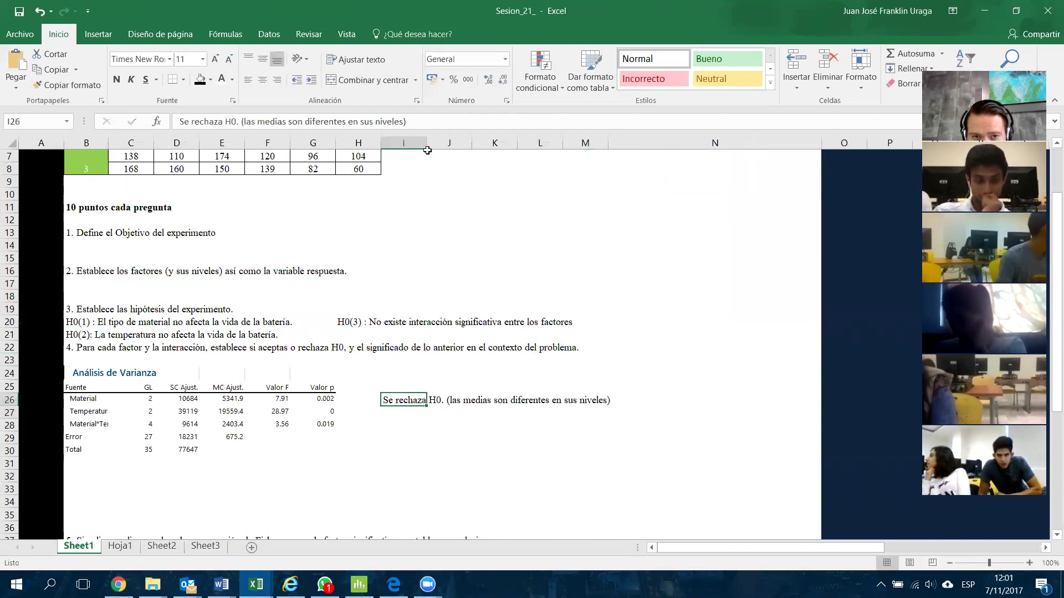
click(428, 123)
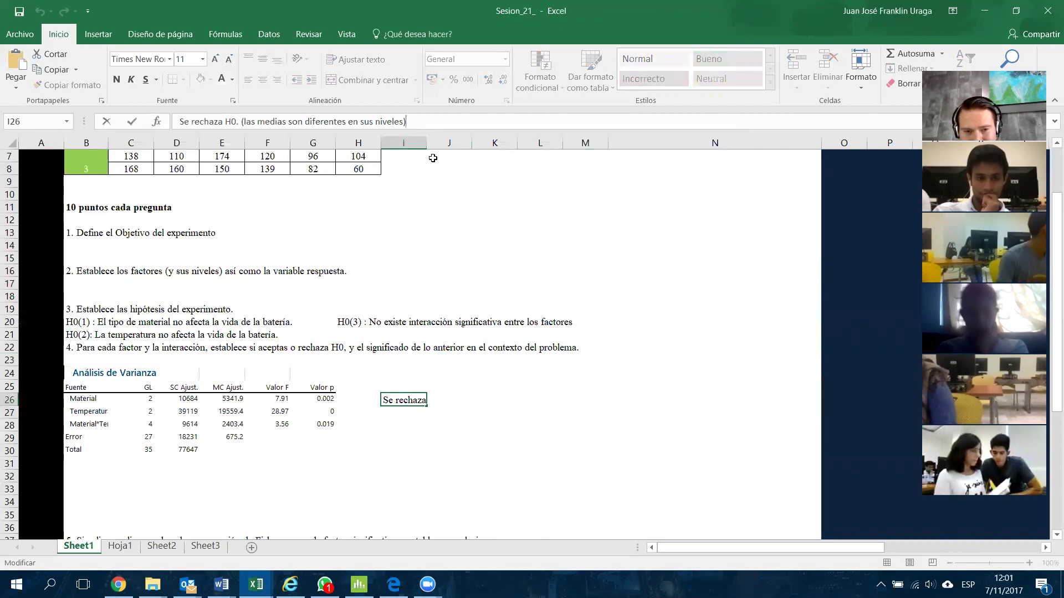
key(Escape)
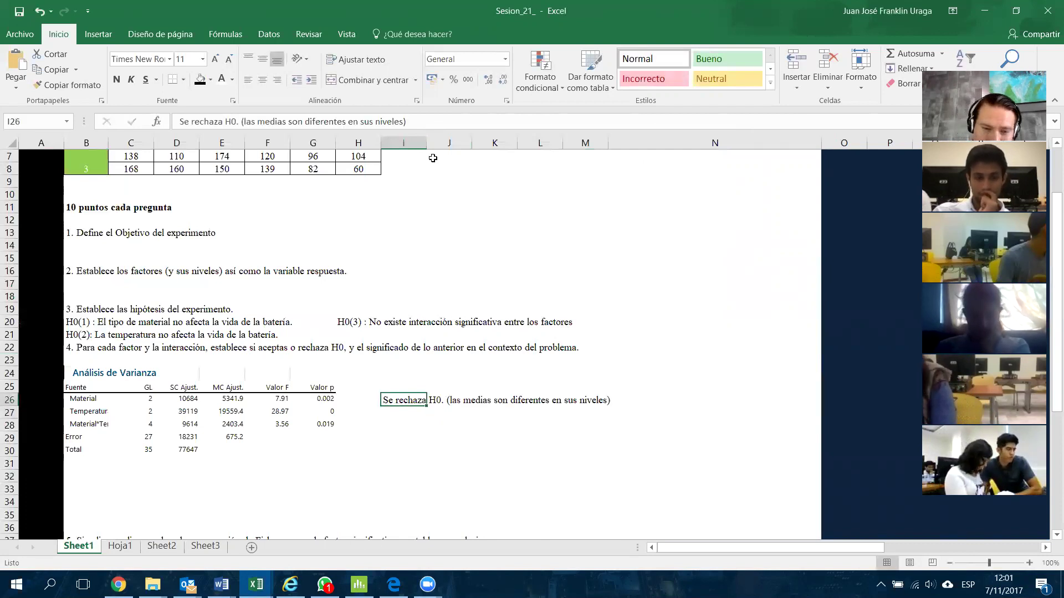
scroll(433, 158, up, 2)
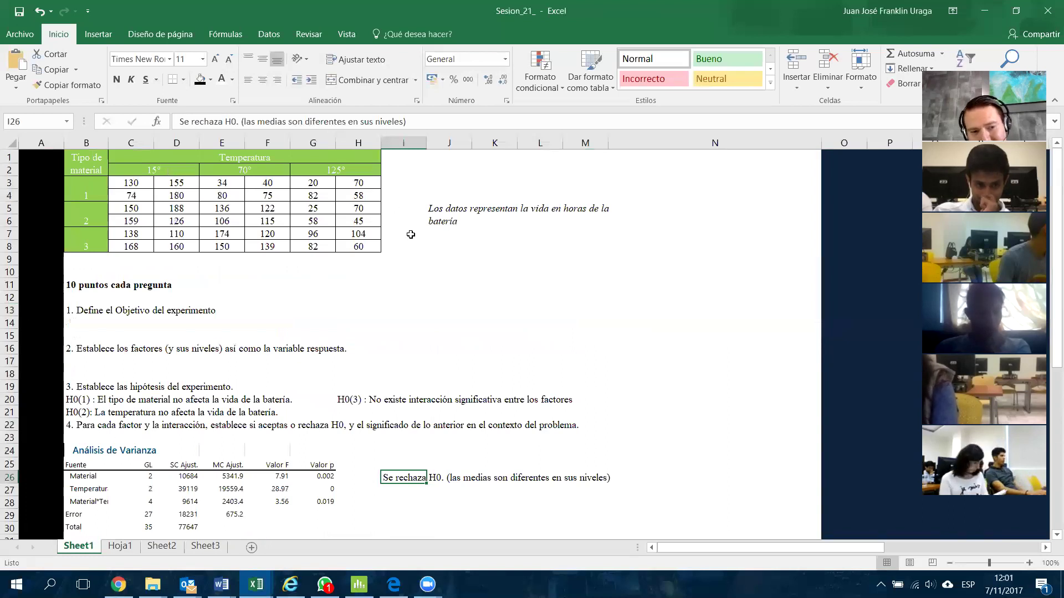
scroll(443, 357, down, 3)
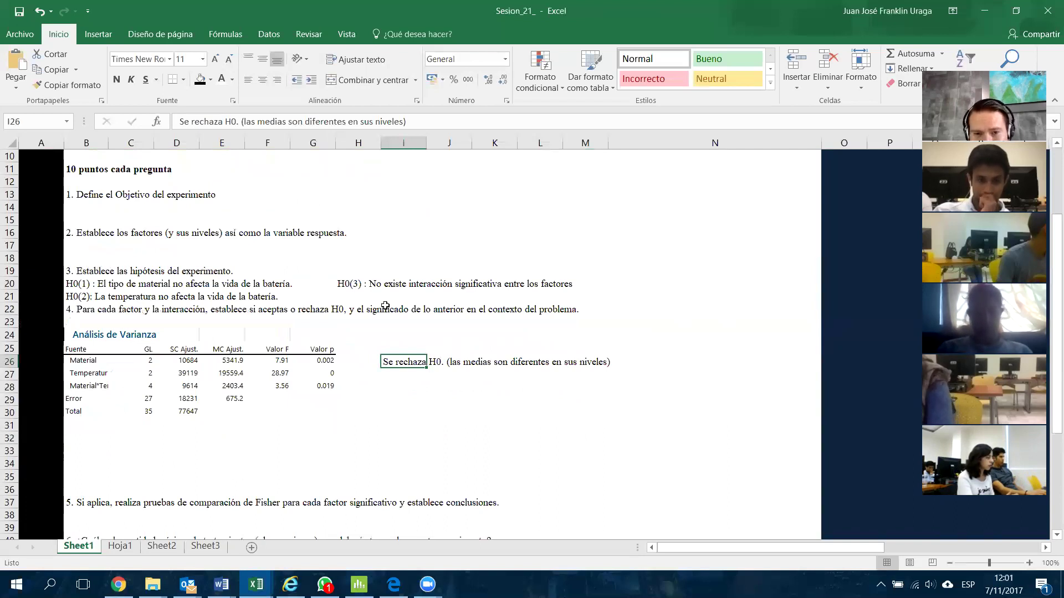
click(438, 121)
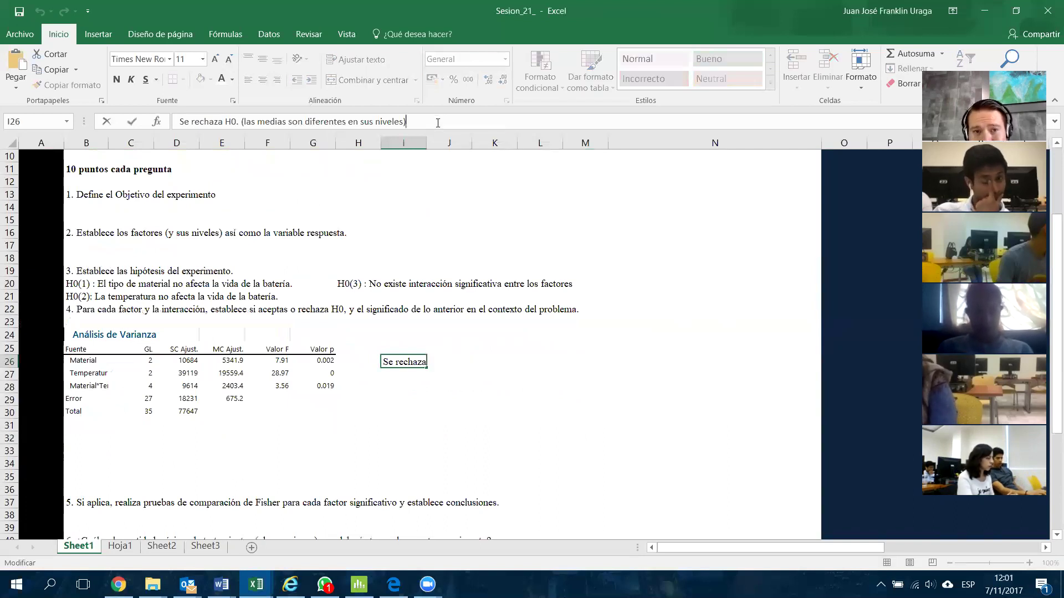
text(.)
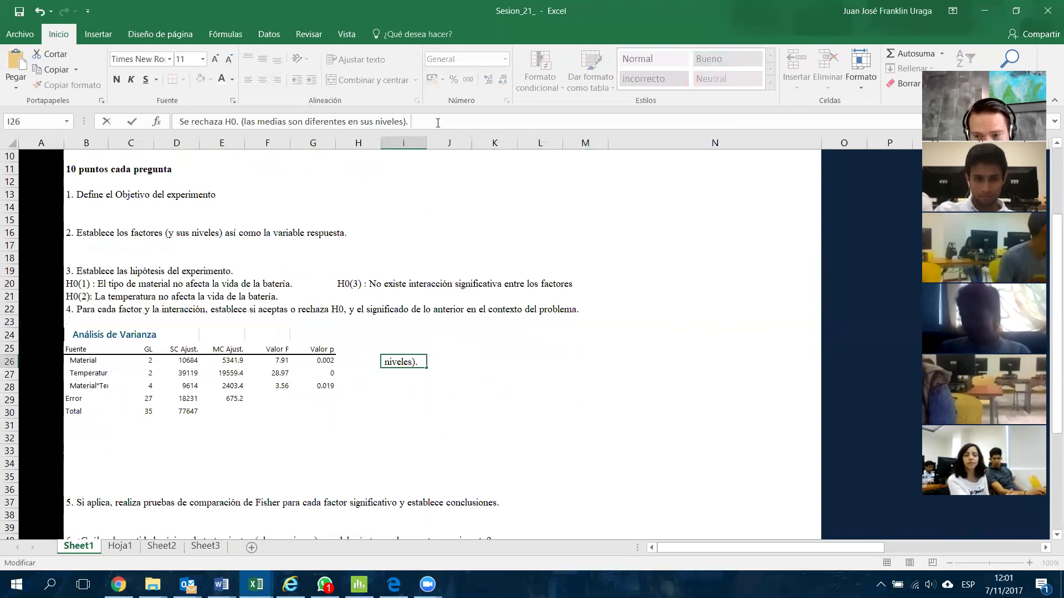
key(Escape)
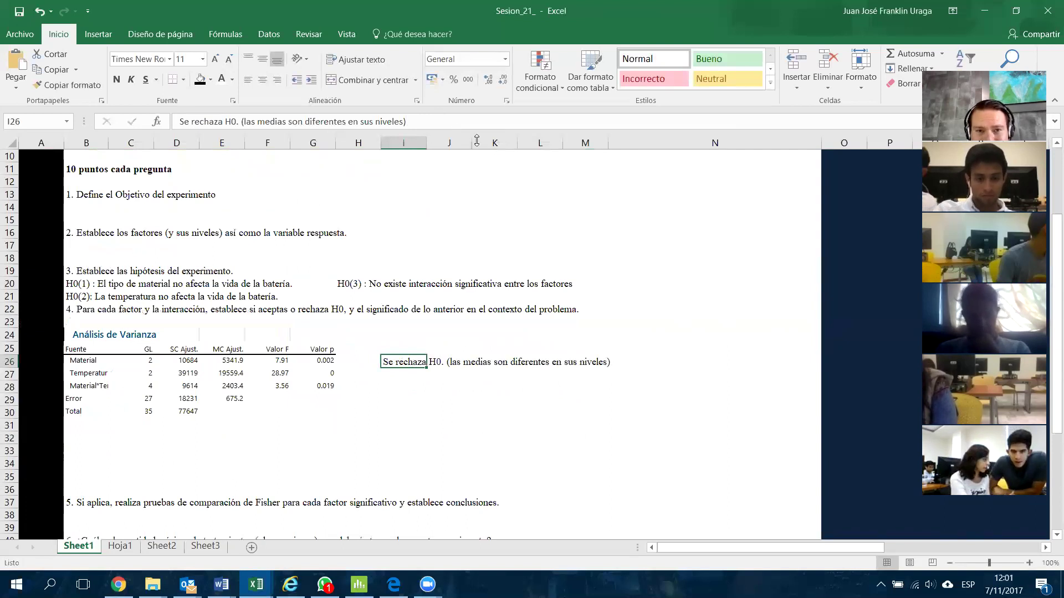
Extend the Material conclusion in I26 with a period and "El tipo de material sí afecta la vida de la batería.".
click(475, 122)
text(.)
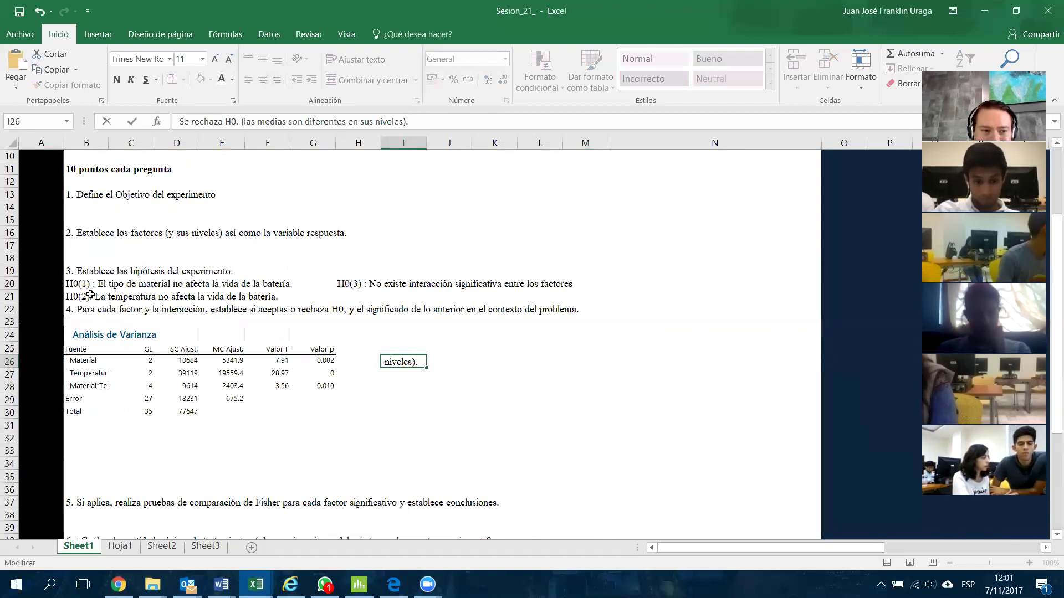
drag(69, 284, 288, 280)
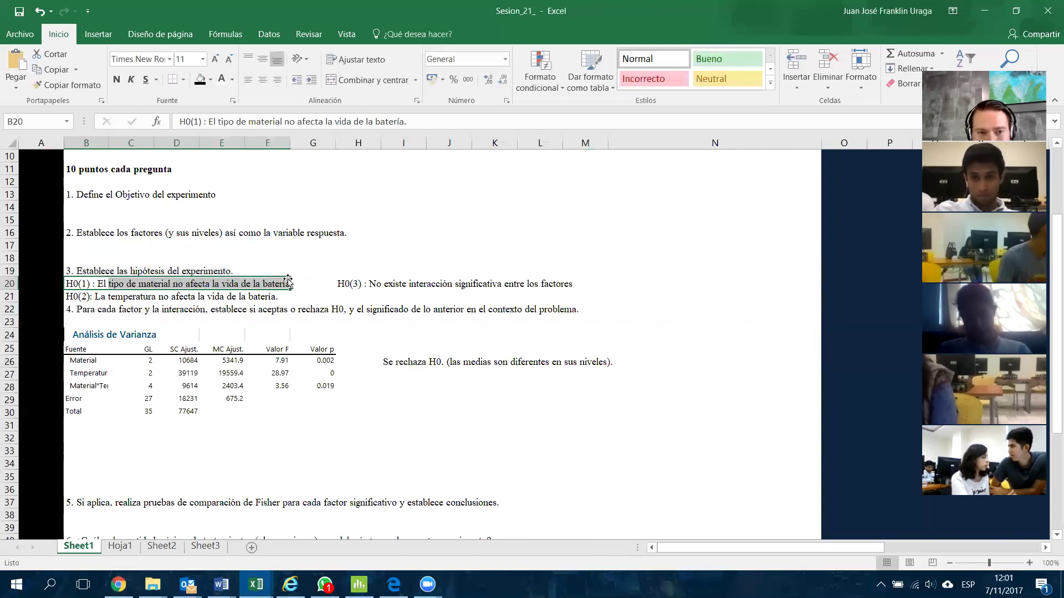
click(411, 361)
click(432, 122)
text(El tipo de materia)
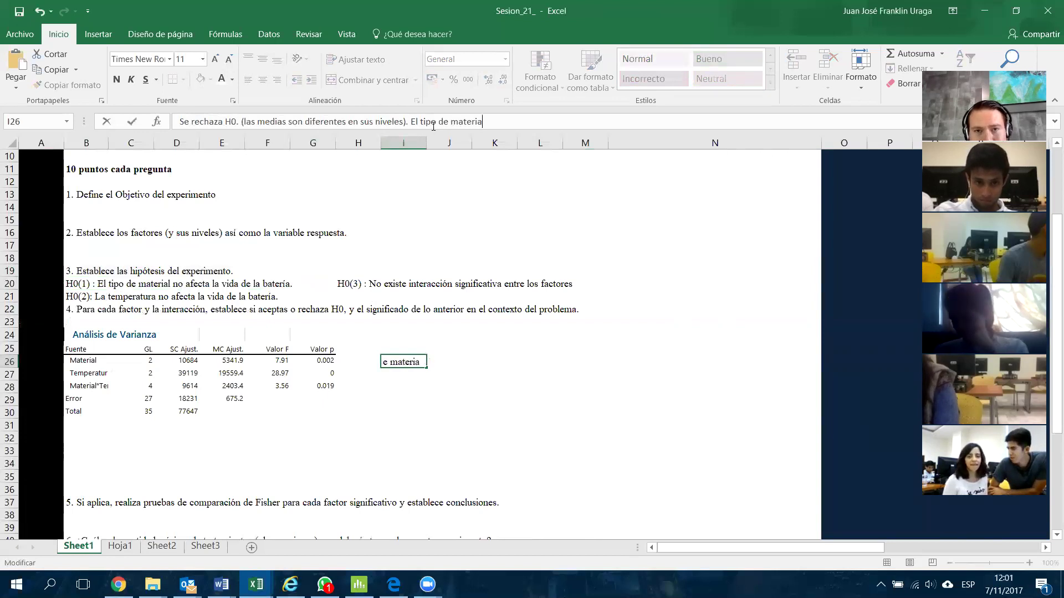
text(l sí afecta la vida de la )
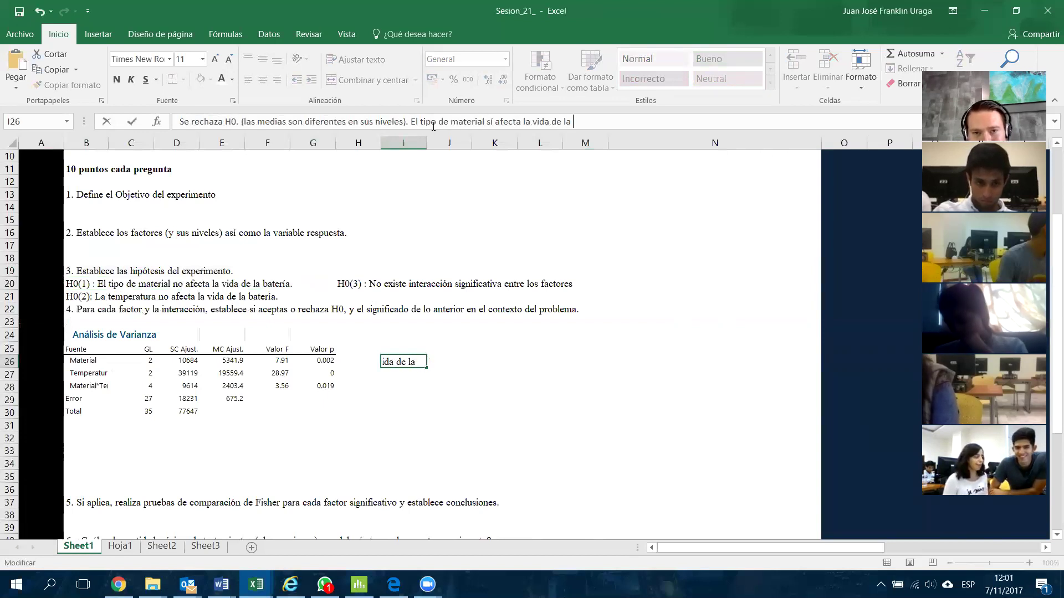
text(baterías.)
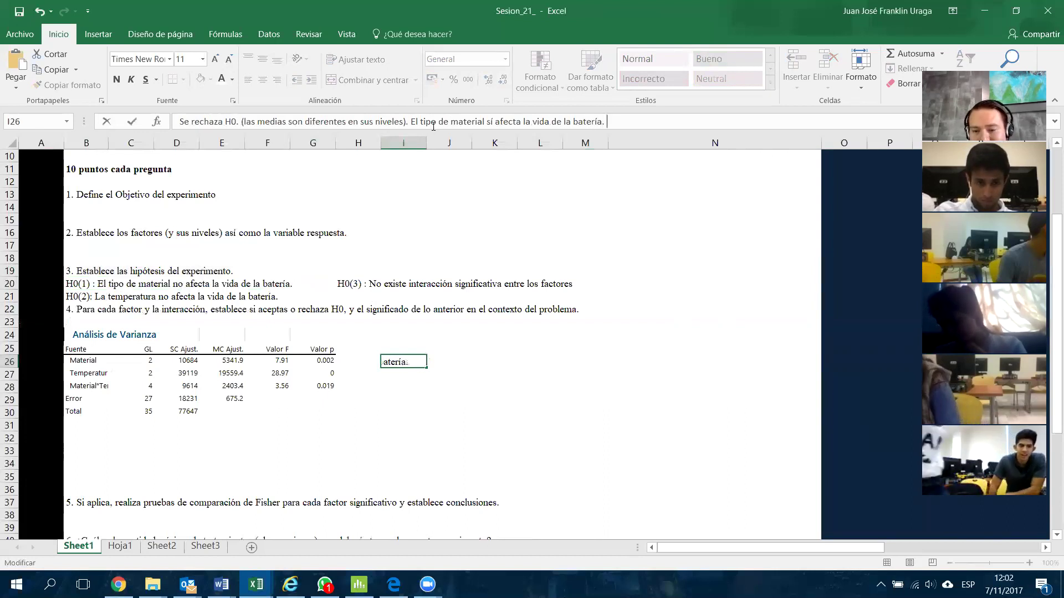
key(Return)
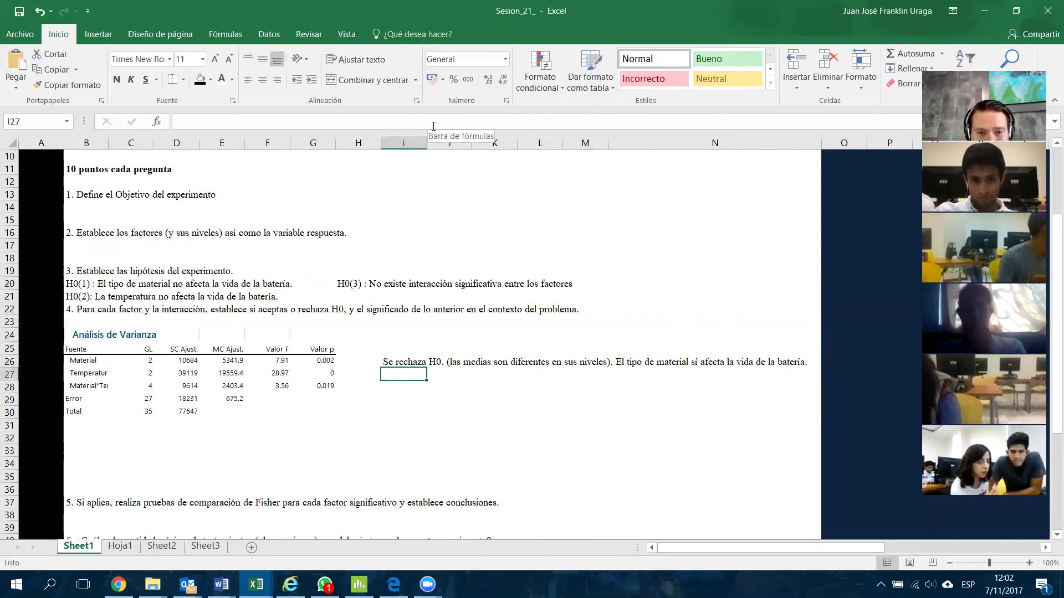
Copy the Material conclusion into I27 for Temperatura and replace "El tipo de material" with "La temperatura".
key(Up)
key(ctrl+c)
key(Down)
key(ctrl+v)
key(Escape)
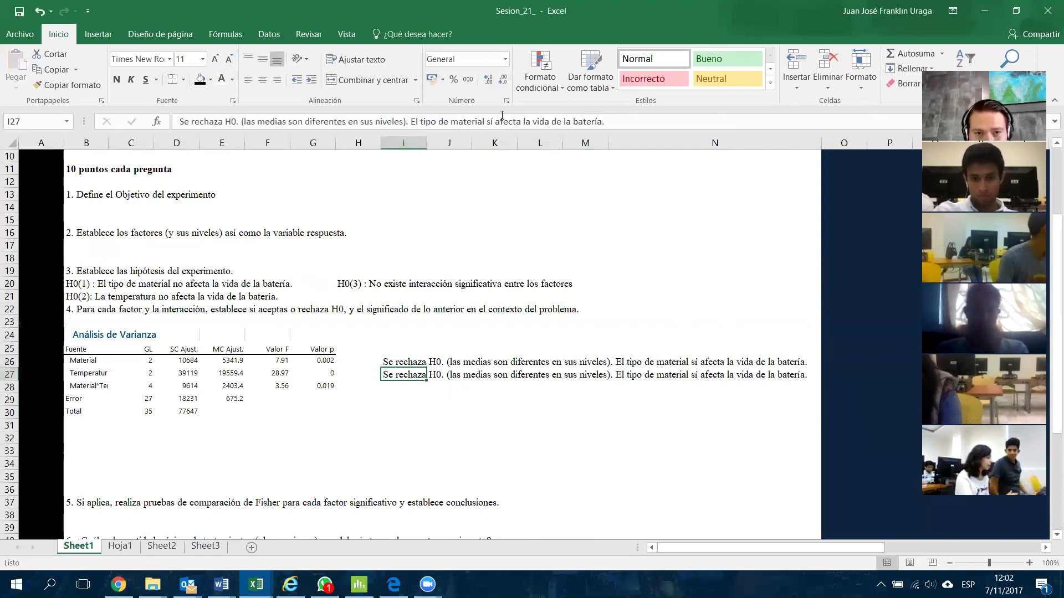
drag(483, 120, 411, 121)
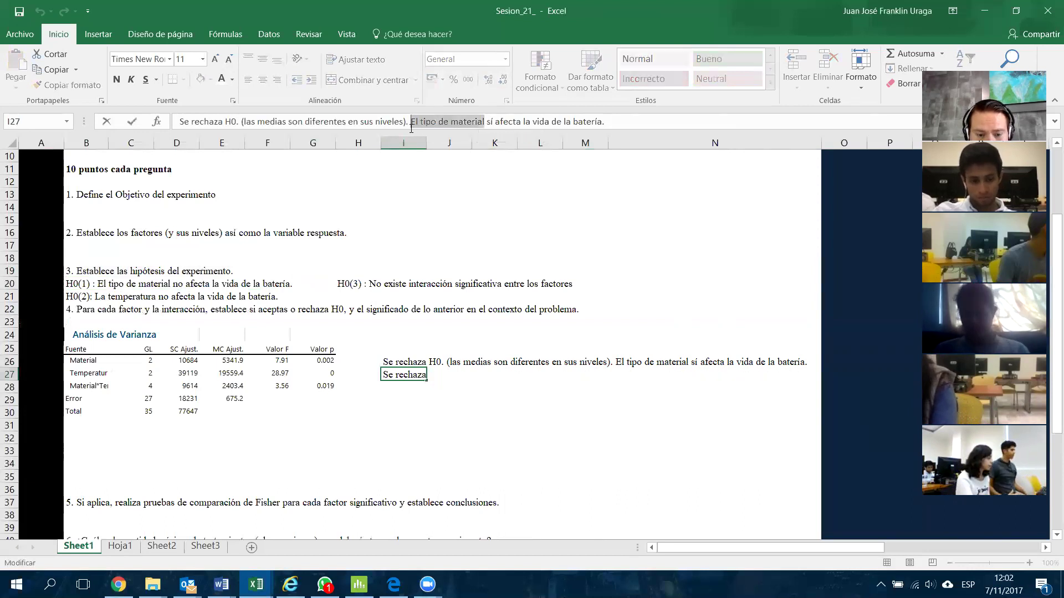
text(La temperatura)
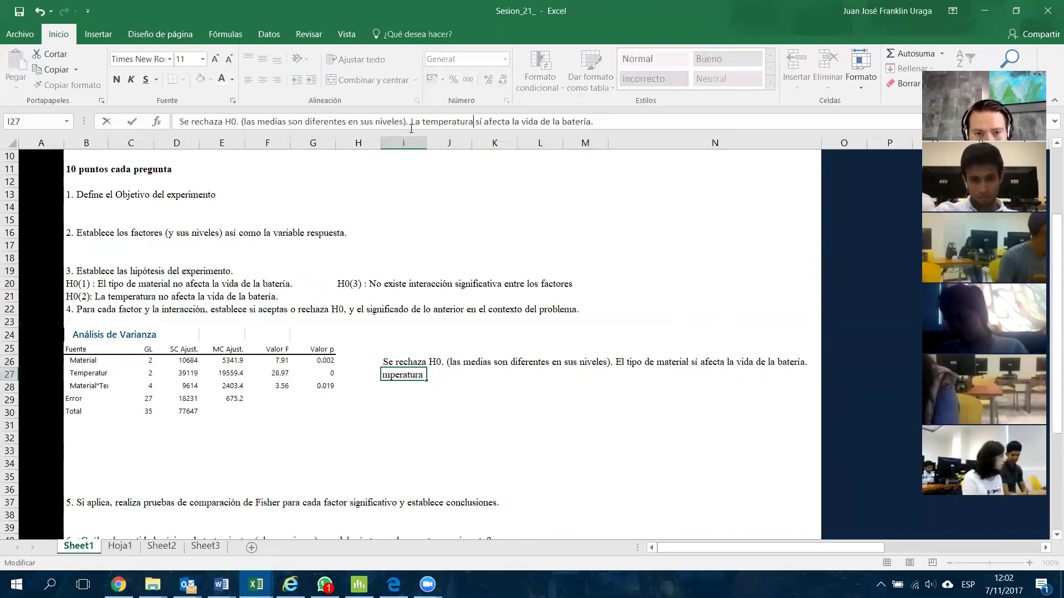
key(Return)
key(Up)
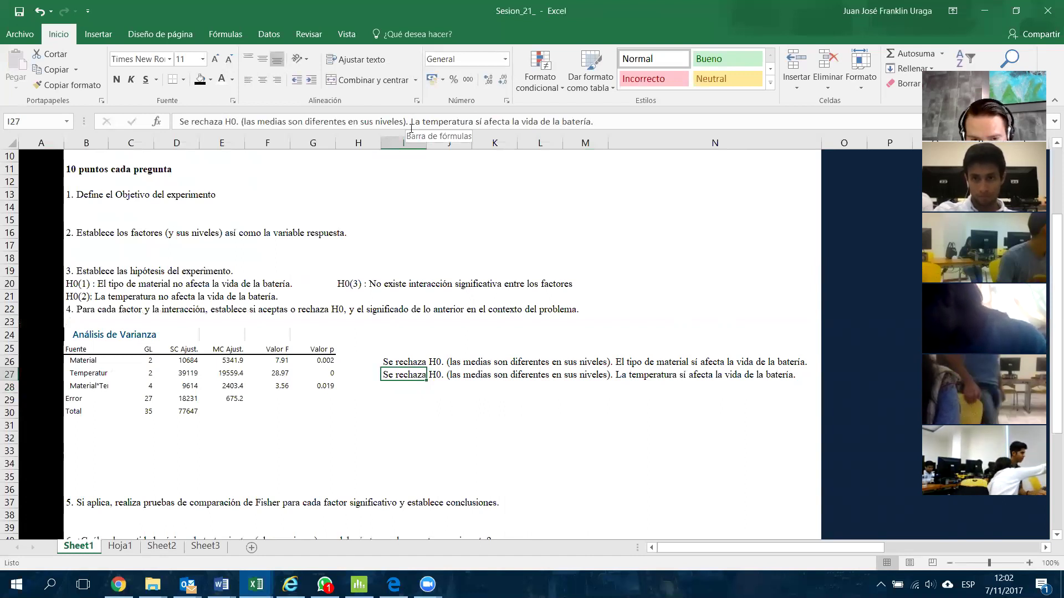
Write the interaction conclusion "Se rechaza H0. Existe interacción significativa entre los factores." in I28.
key(Down)
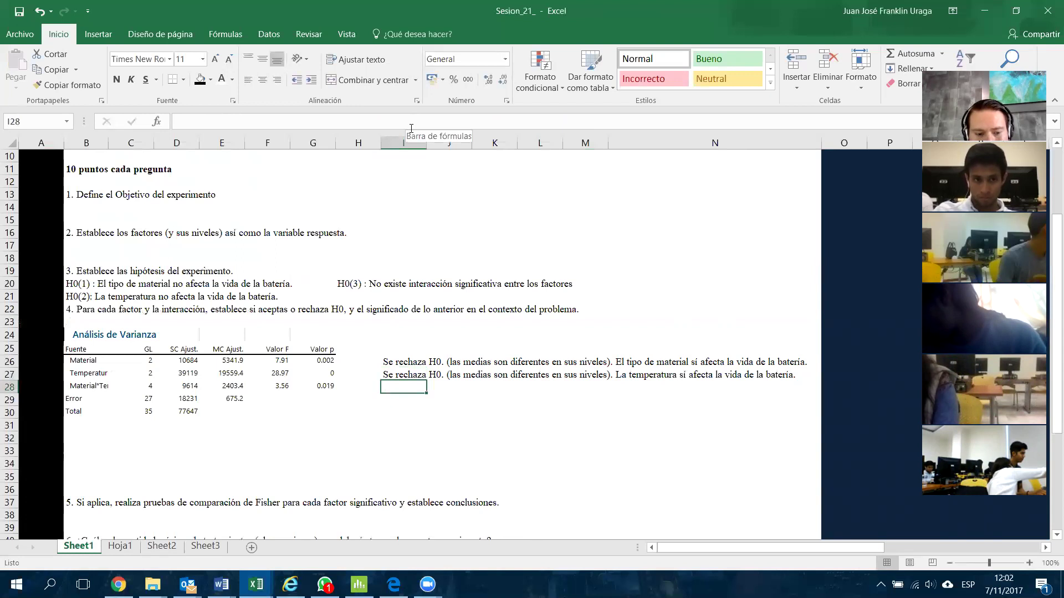
text(Se rechaza )
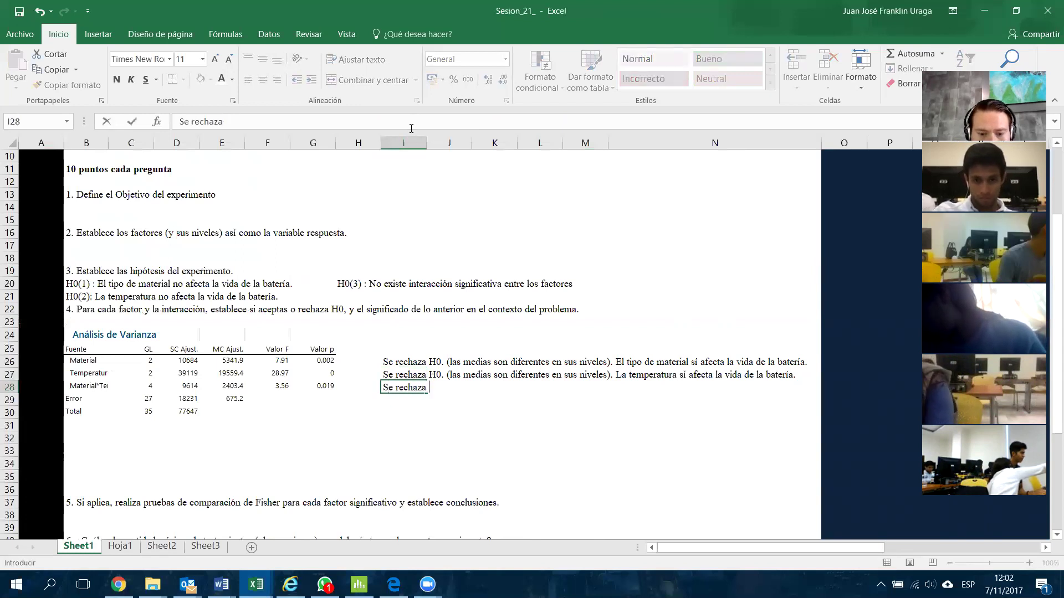
text(H0. Existe)
text( in)
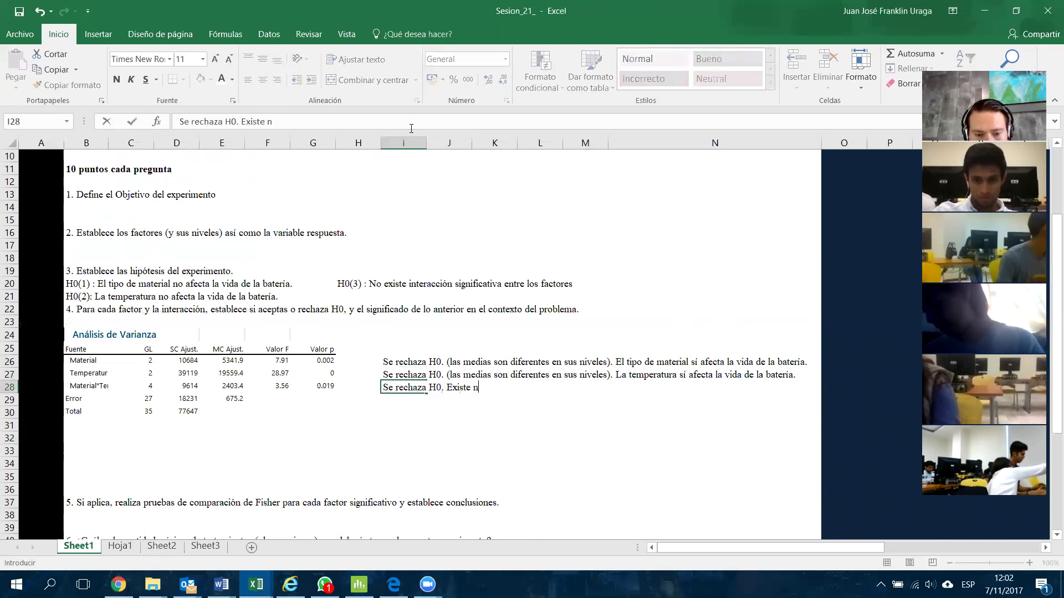
text(teracción s)
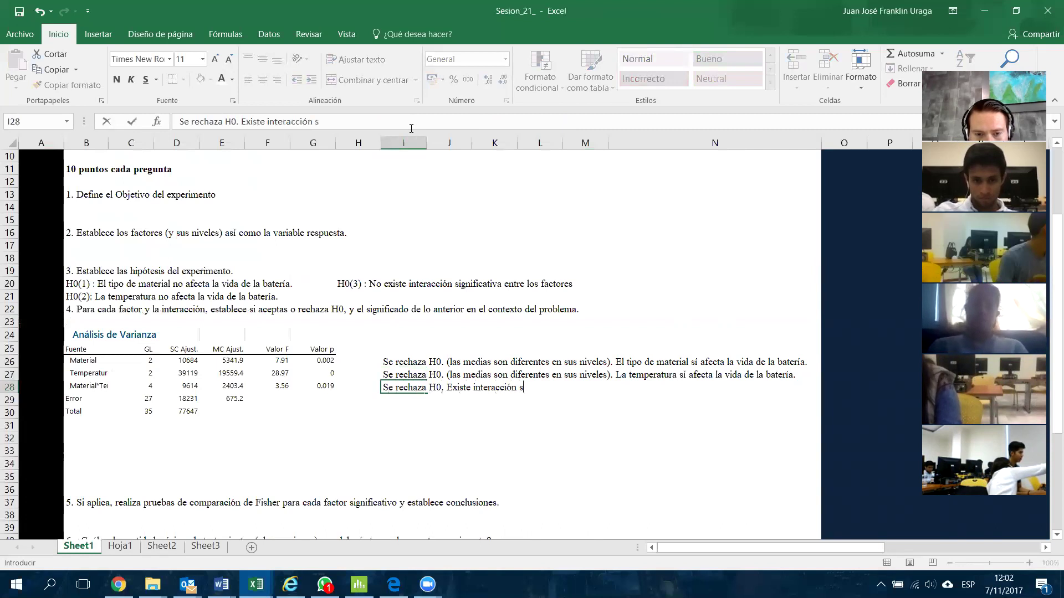
text(ignif)
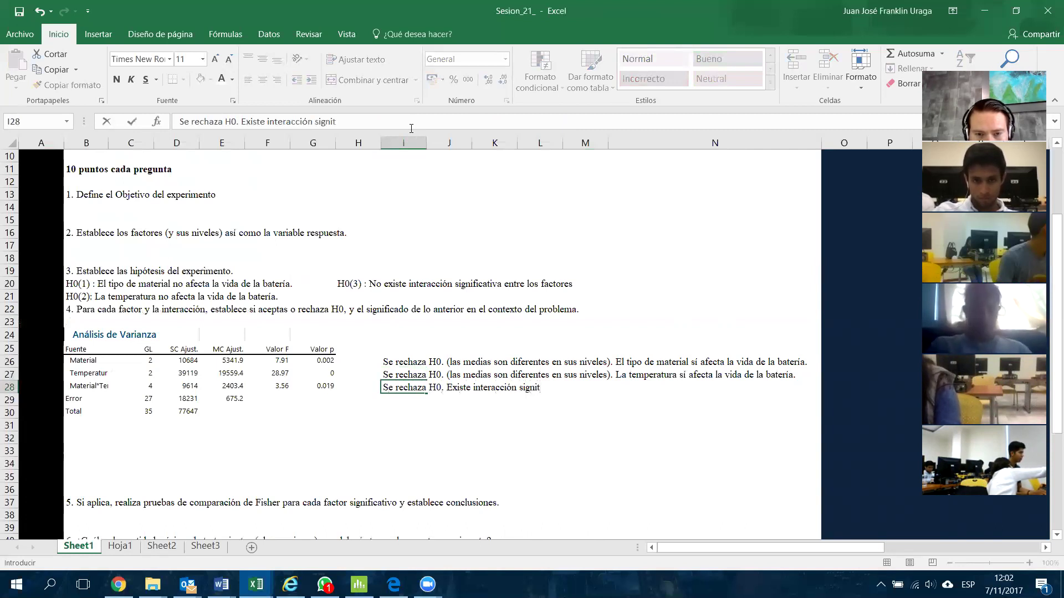
text(ficativa entr)
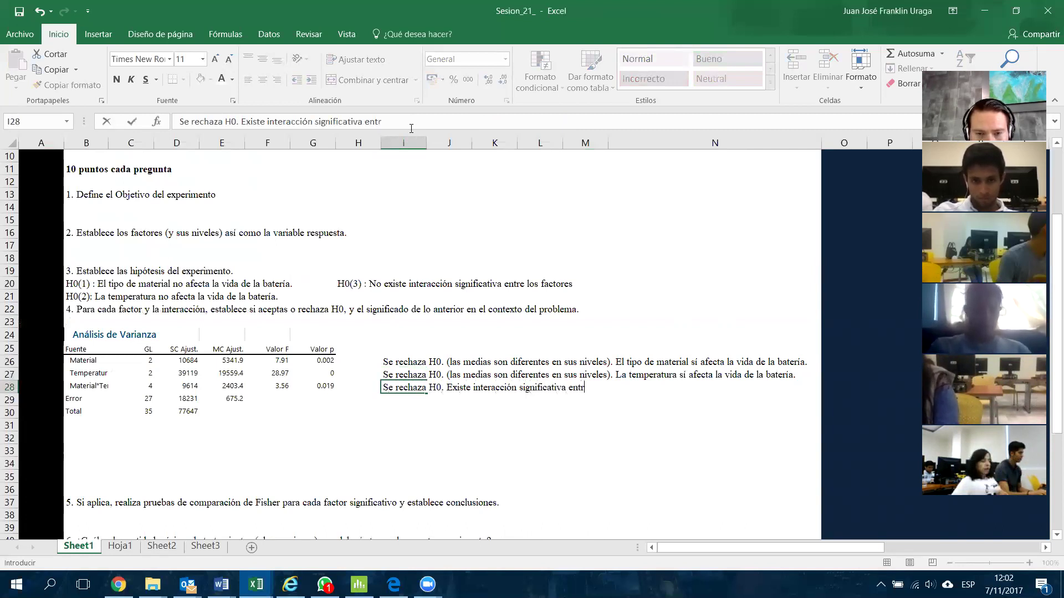
text(e los factores.)
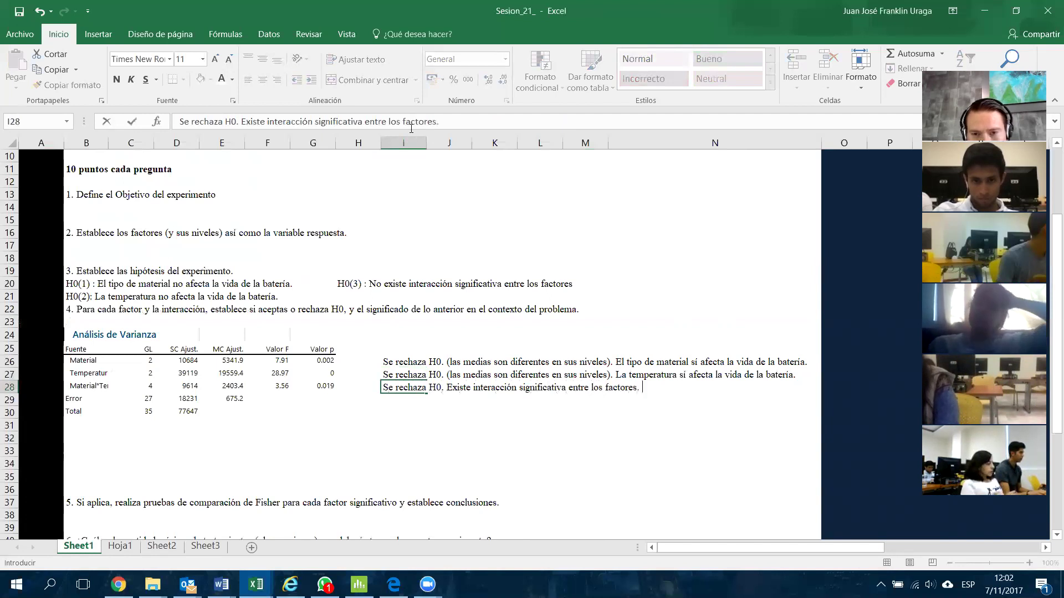
key(ctrl+Return)
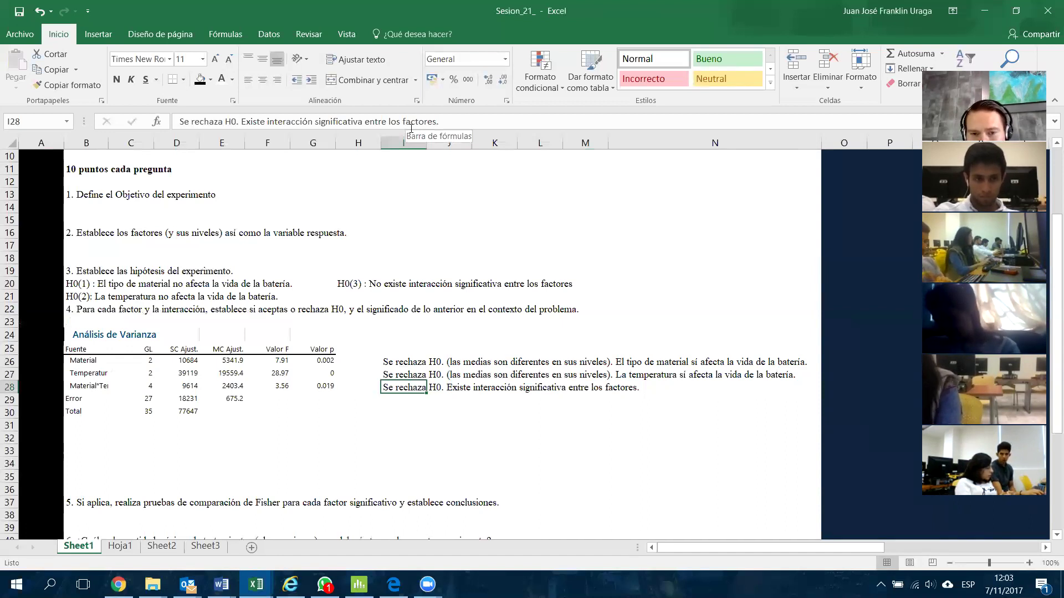
key(shift+Right)
key(shift+Right)
key(shift+Right)
key(shift+Right)
key(shift+Right)
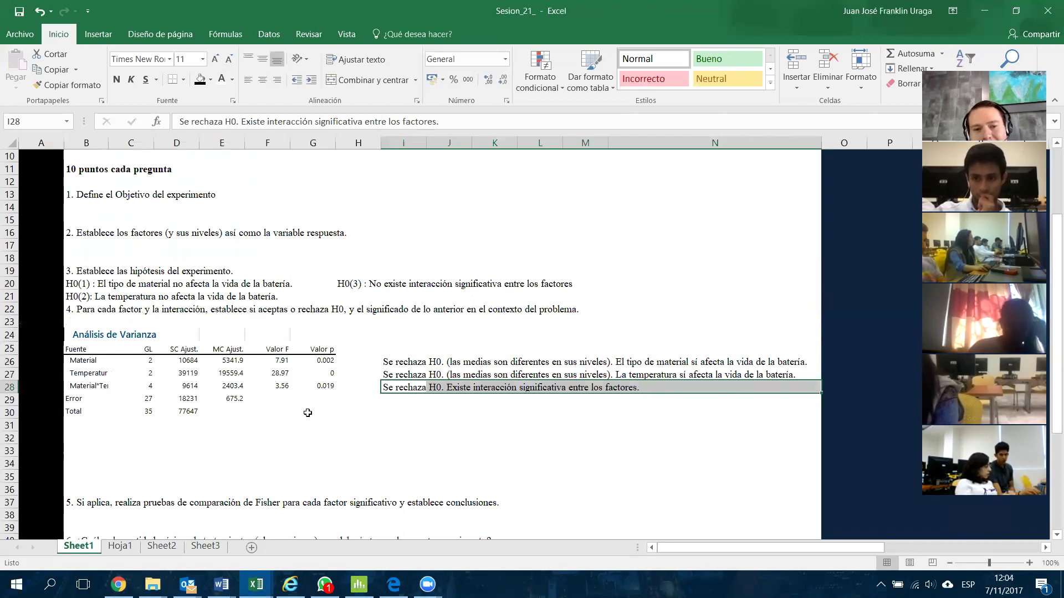
click(389, 390)
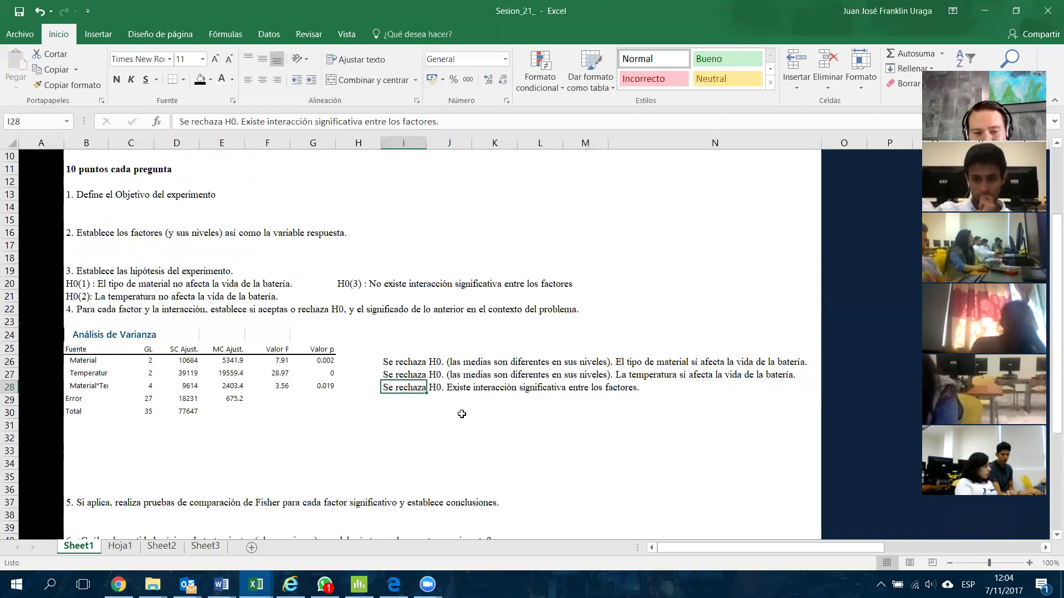
Write the note "Si hay interacción significativa se debe construir el gráfico de interacciones." in I31, below the hypothesis conclusions.
click(419, 423)
text(Si hay interacción significativa s)
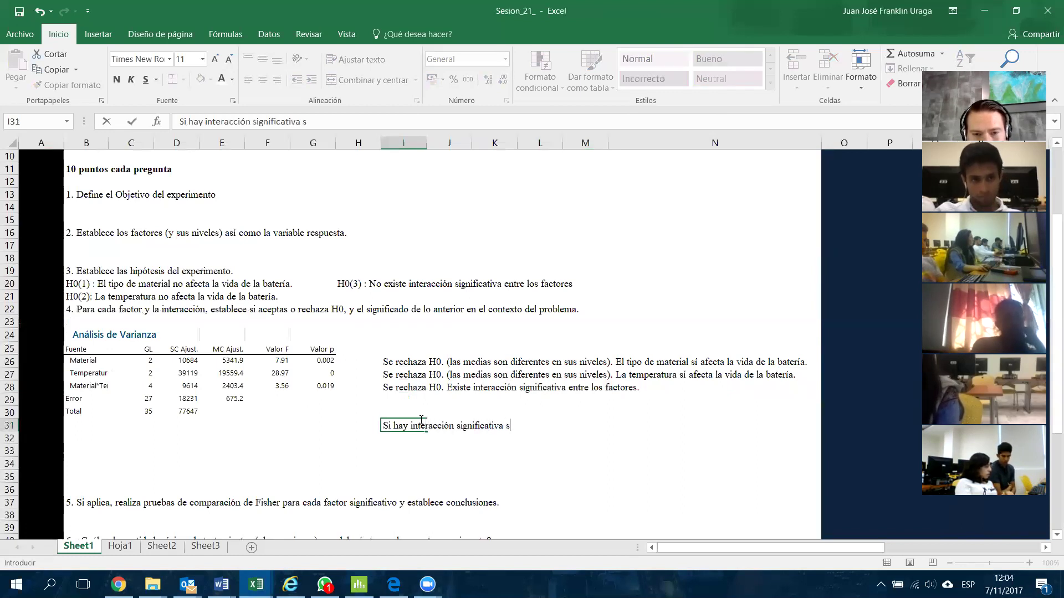
text(e debe construir el gr)
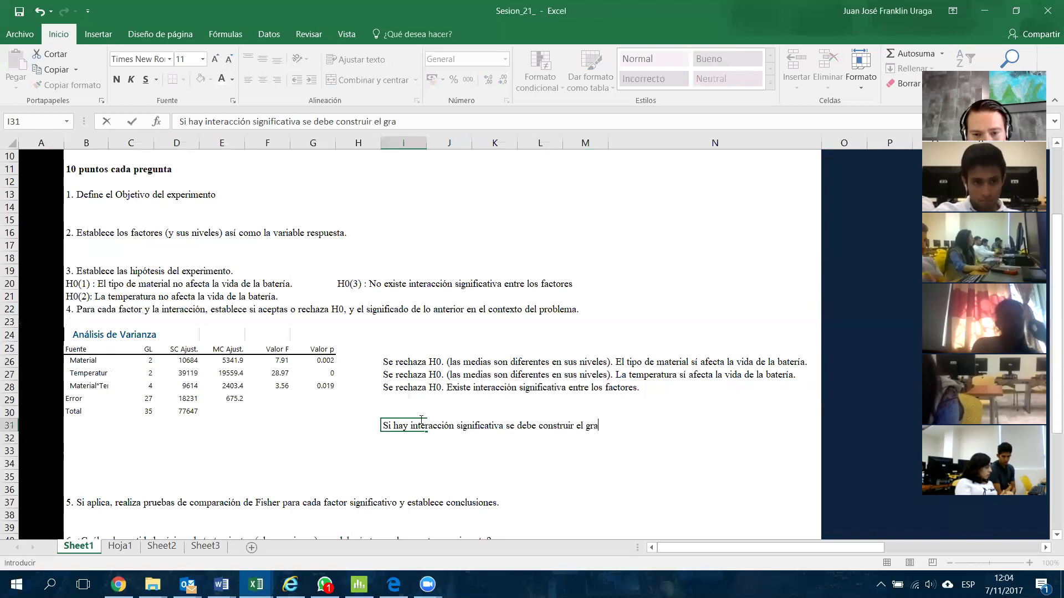
text(áfico)
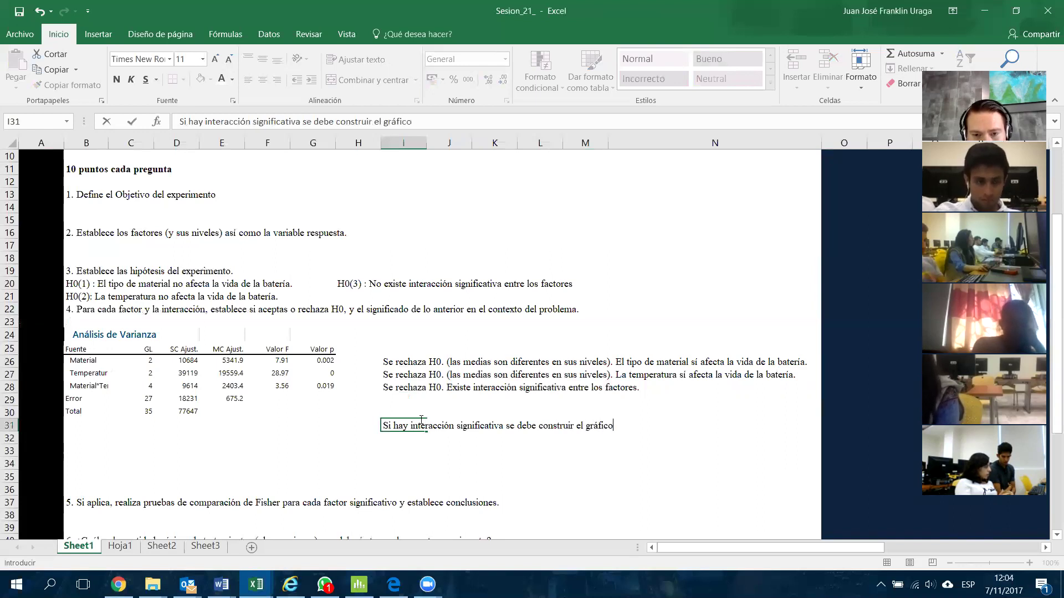
text( de interacc)
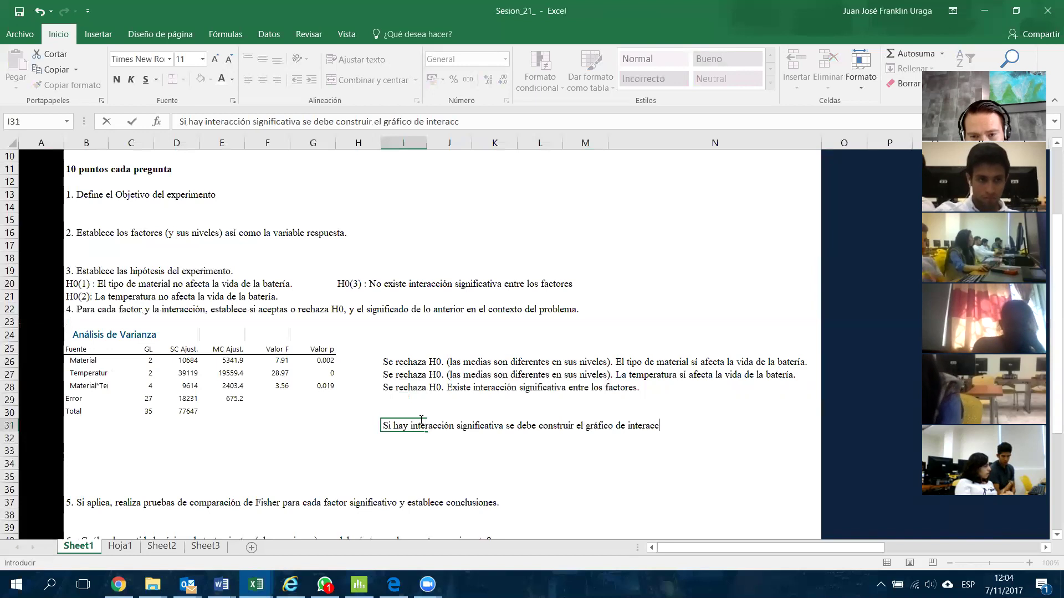
text(iones.)
key(Return)
Write the note "Si no hay interacción significativa se deben construir los gráficos de efectos principales." in I32.
text(So)
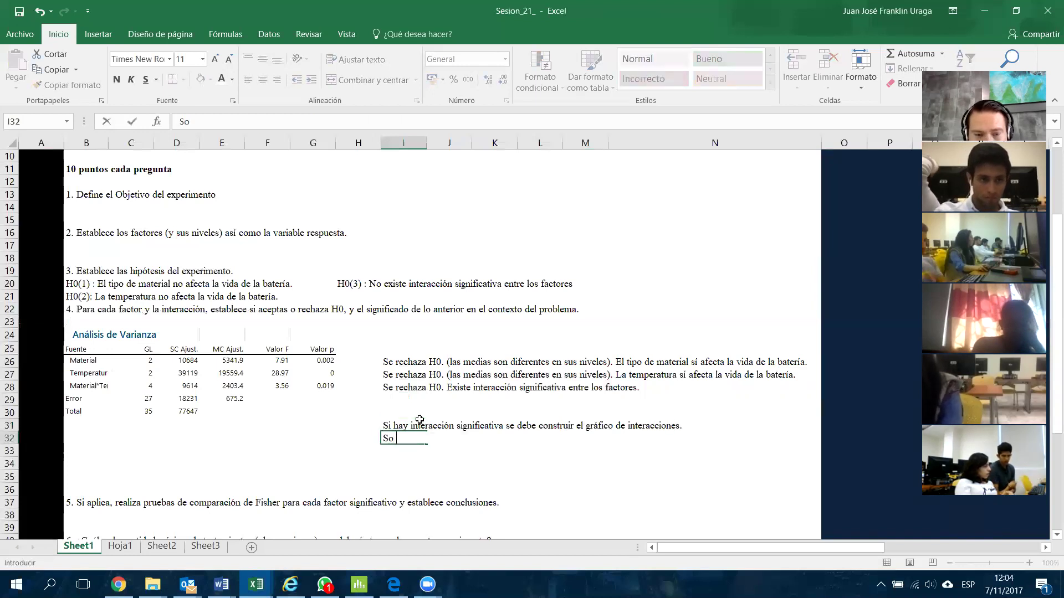
key(BackSpace)
text(i no hay interacción significativa se deben constuir)
key(BackSpace)
key(BackSpace)
key(BackSpace)
key(BackSpace)
key(BackSpace)
key(BackSpace)
text(struir)
key(BackSpace)
key(BackSpace)
key(BackSpace)
key(BackSpace)
text(uir ls)
key(BackSpace)
text(os gráficos de efectos prinici)
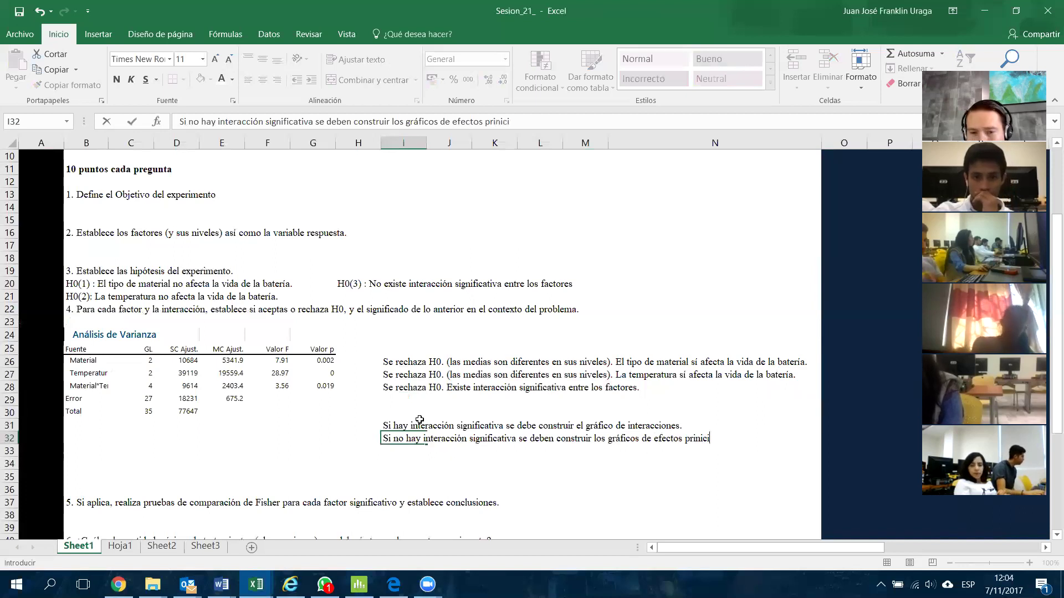
text(cipales)
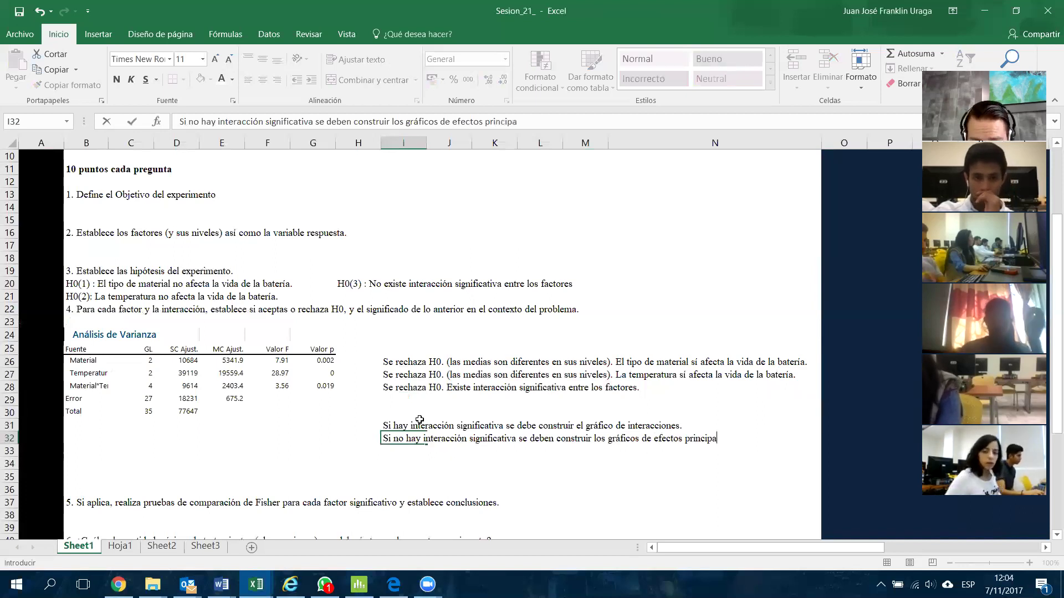
key(BackSpace)
key(BackSpace)
text(a s)
key(BackSpace)
key(BackSpace)
text(ales.)
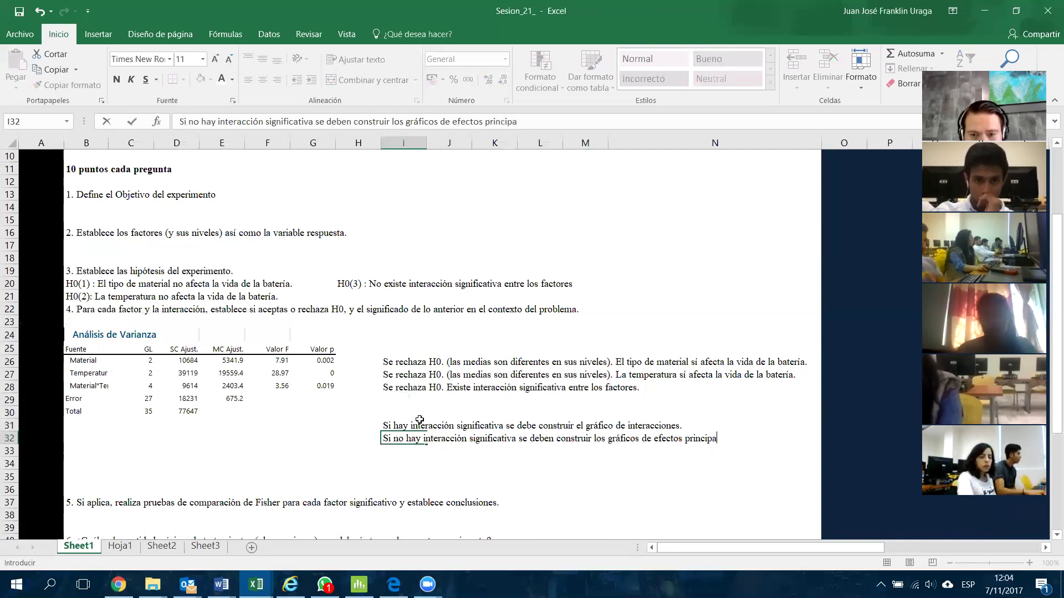
key(Return)
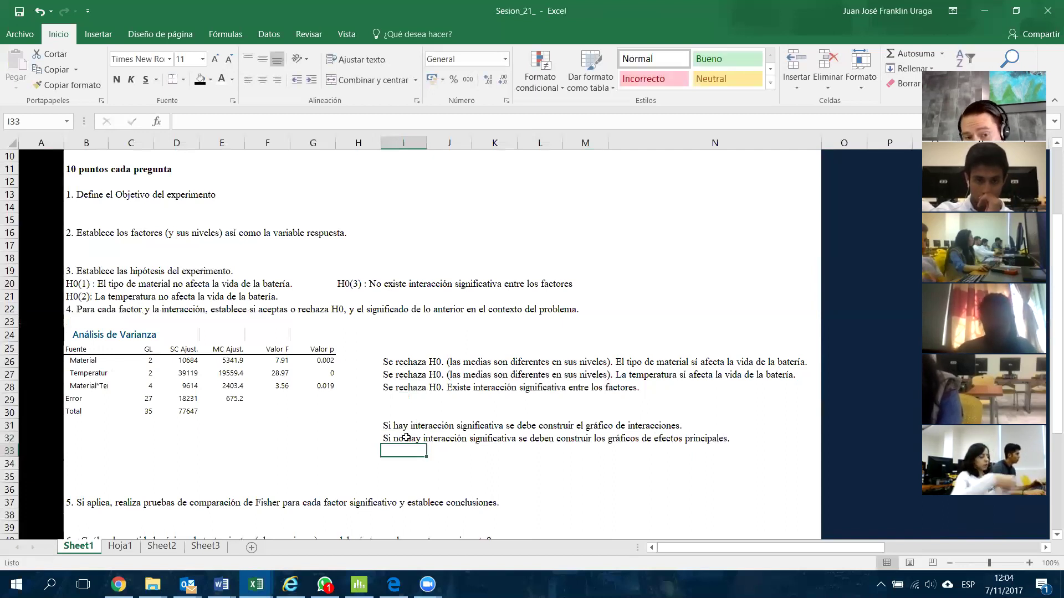
click(406, 438)
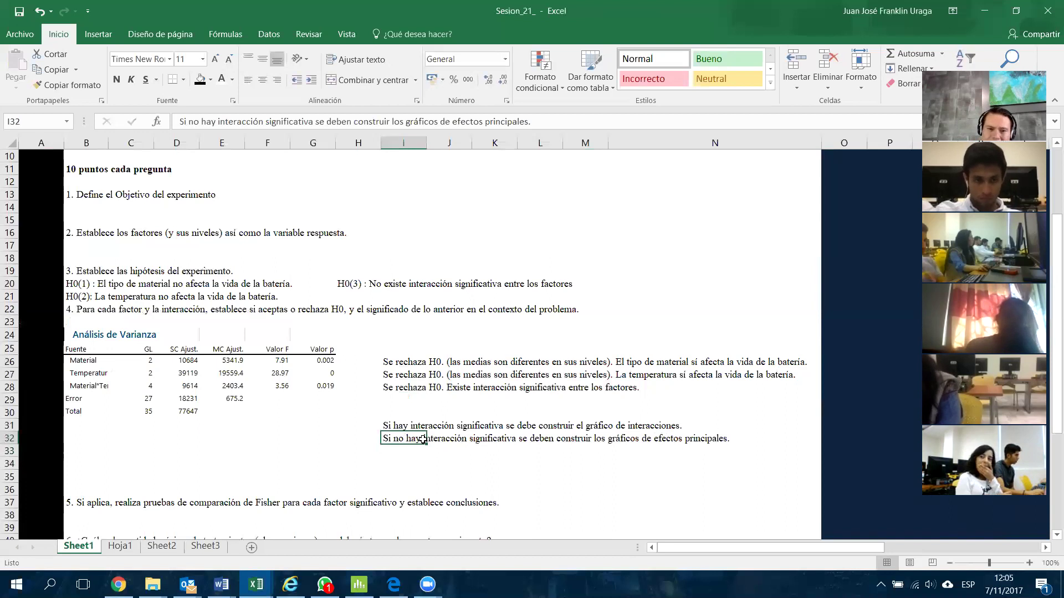
click(626, 423)
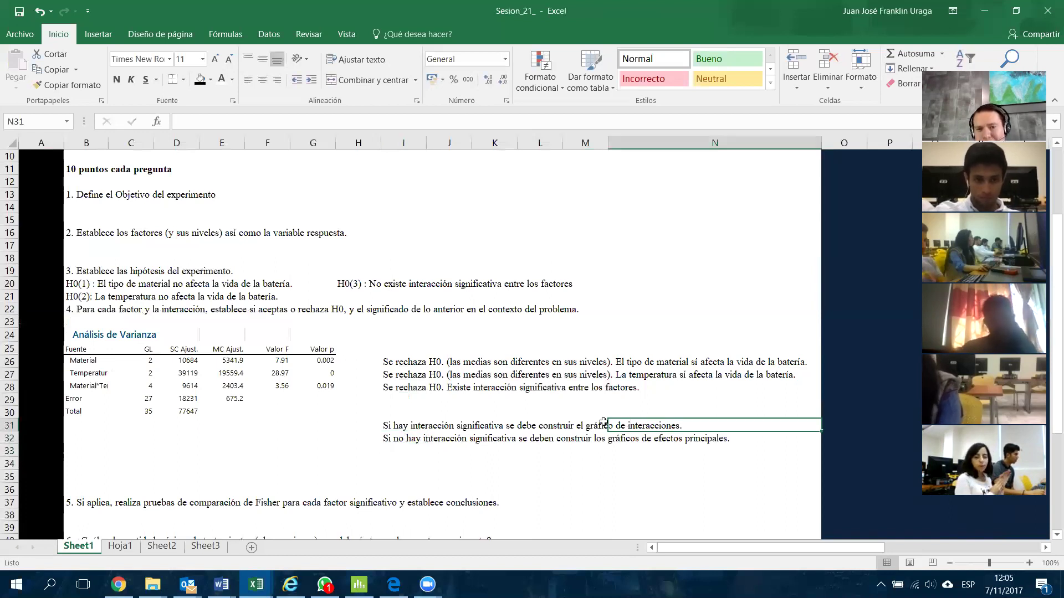
click(386, 427)
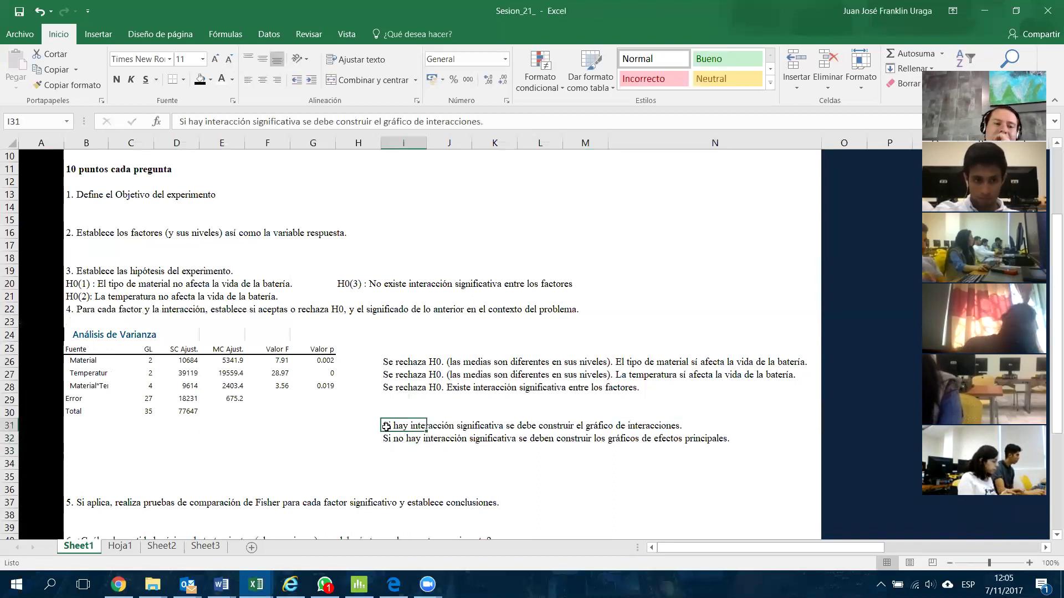
Answer question 6 on the minimum number of treatments in B41 with "9 (3 niveles * 3 niveles)".
scroll(368, 438, down, 2)
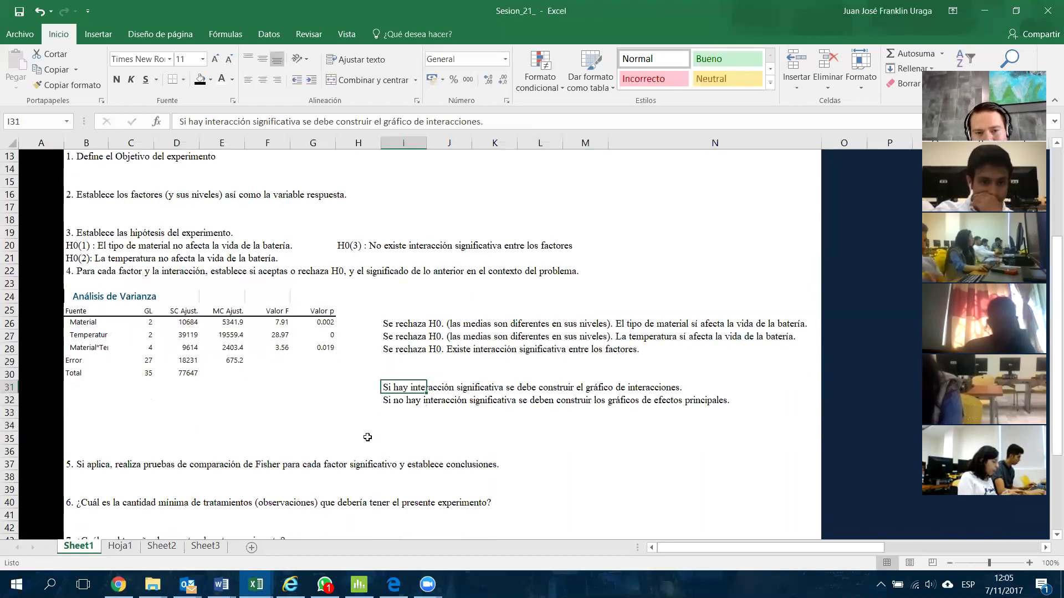
scroll(368, 438, down, 3)
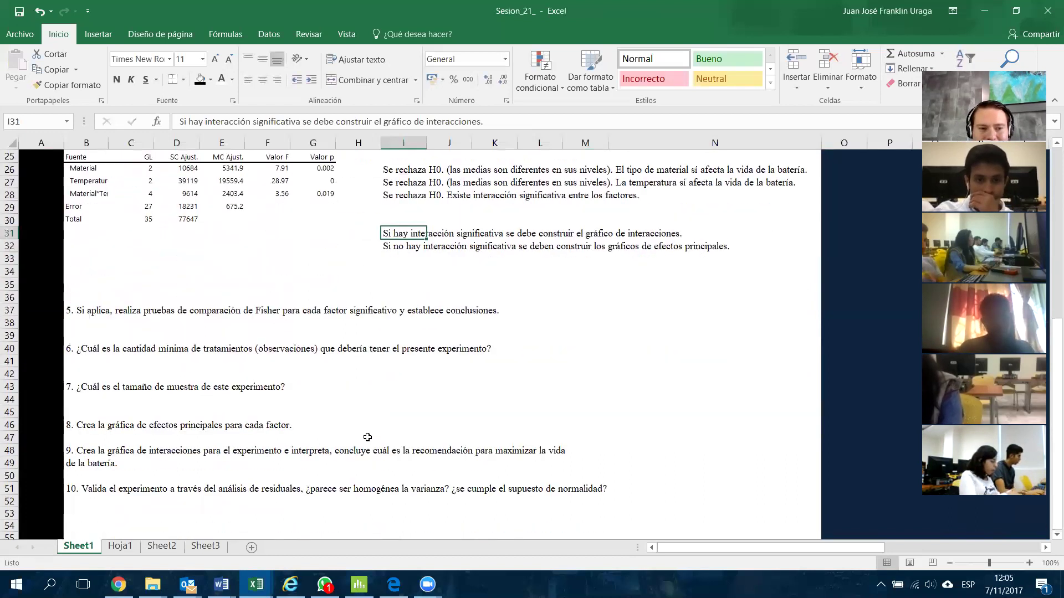
click(104, 370)
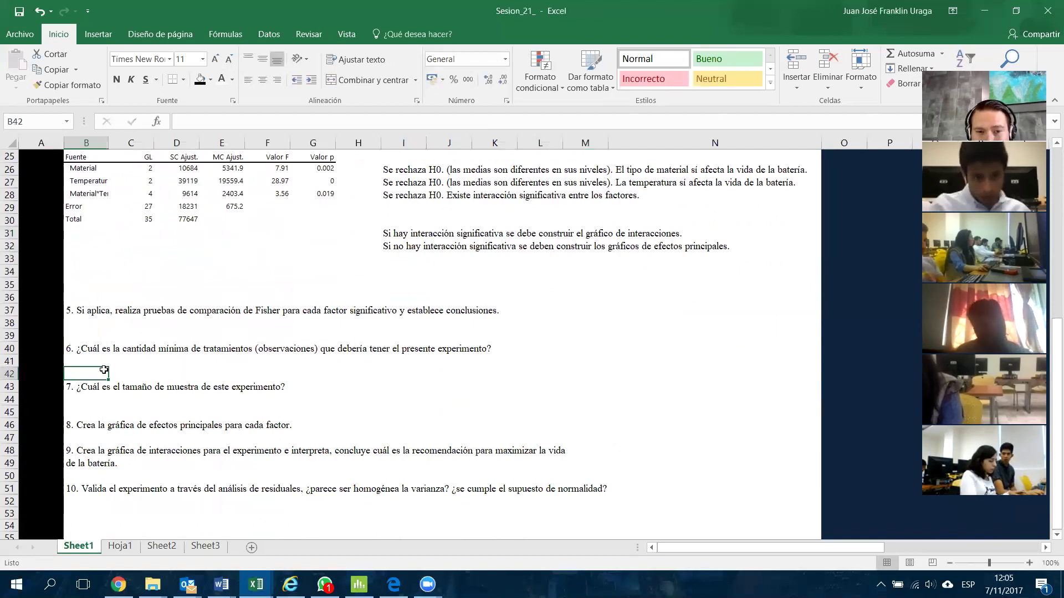
key(Up)
text(9 (3 niveles * 3 nve)
key(BackSpace)
key(BackSpace)
text(ivel)
key(BackSpace)
key(BackSpace)
text(eil)
key(BackSpace)
key(BackSpace)
text(les9)
key(BackSpace)
text())
key(Return)
Answer question 7 on the experiment's sample size in B44 with "4 observaciones".
key(Down)
key(Down)
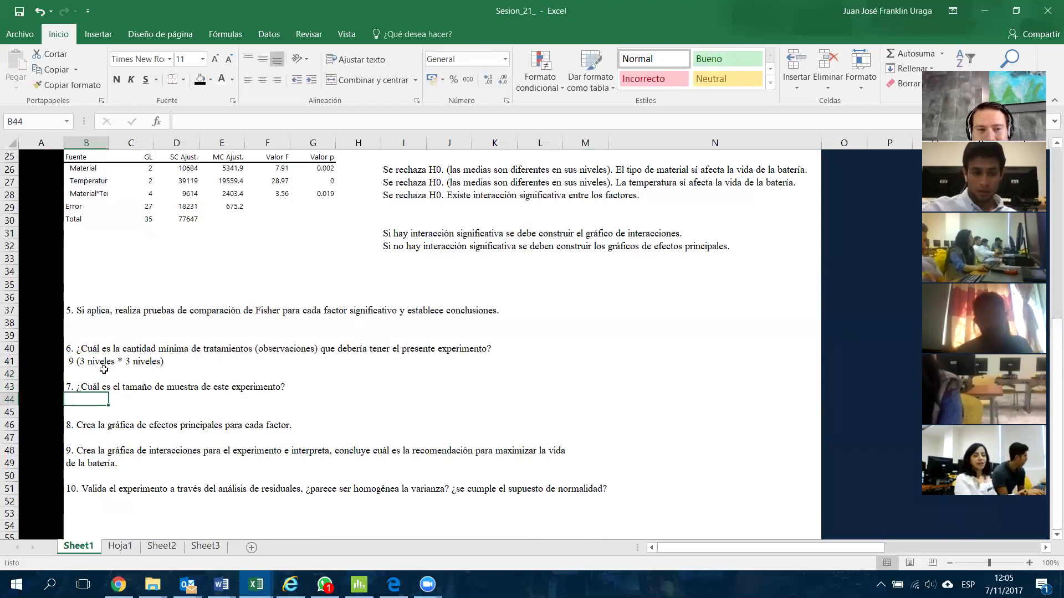
text(4 obs)
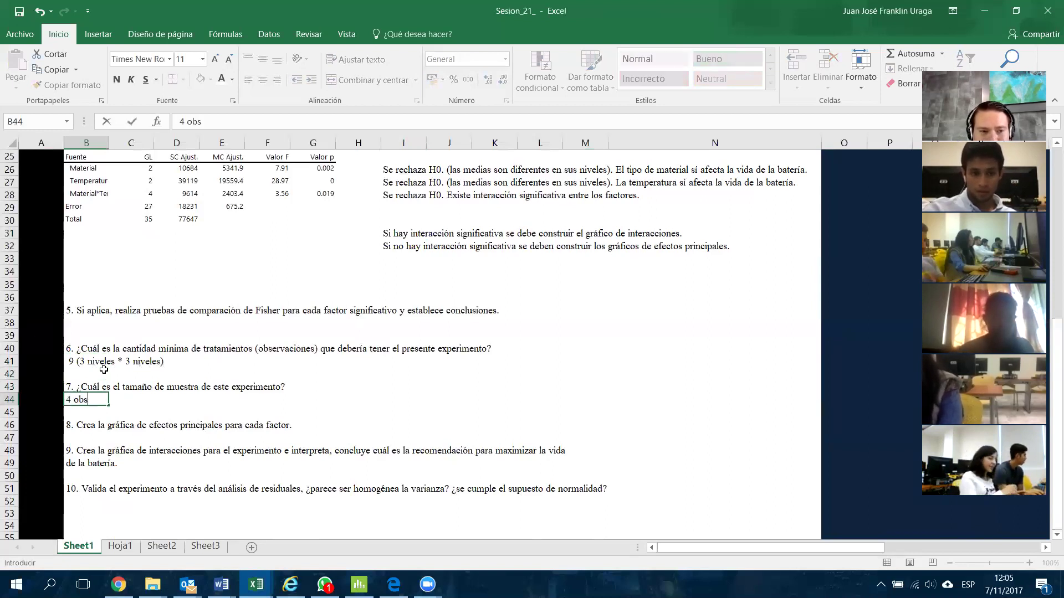
text(ervaciones)
key(Return)
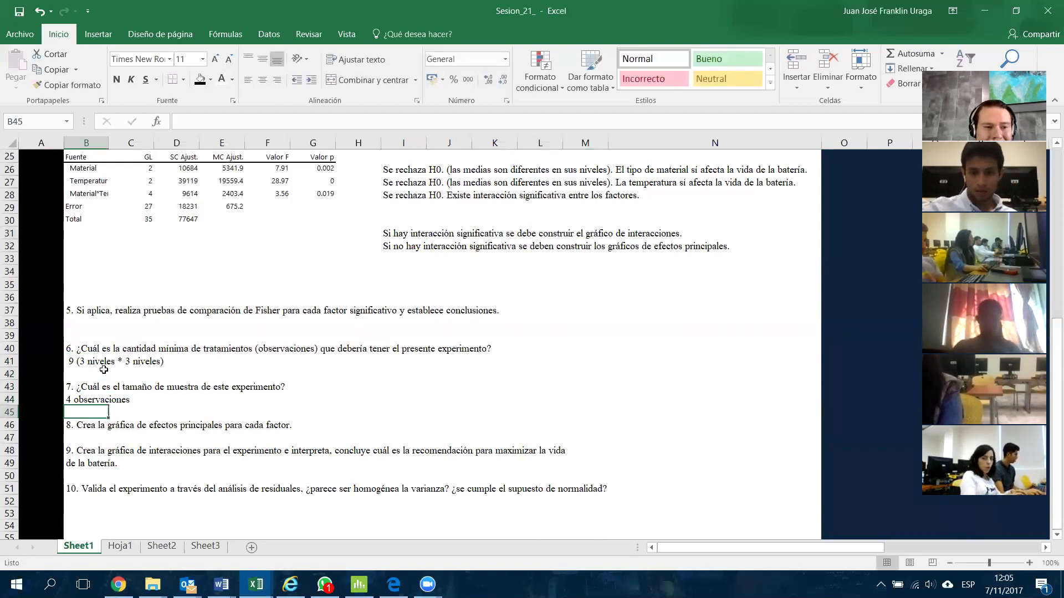
Read questions 8 and 9 on the main effects plots, the interaction plot and the recommendation for maximizing battery life.
key(Down)
key(Down)
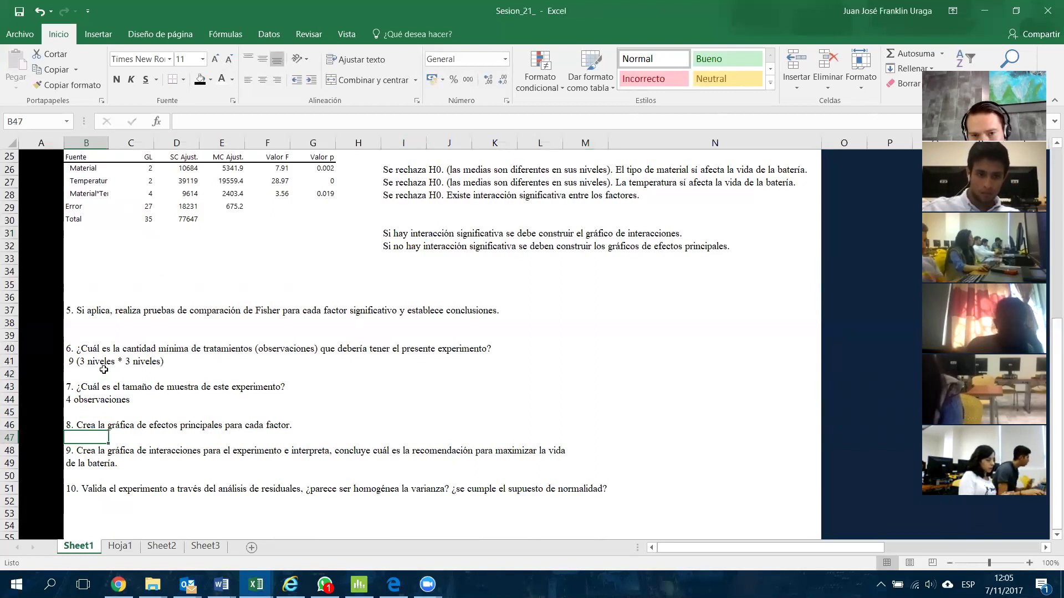
key(Down)
key(Right)
key(Right)
key(Right)
key(Right)
key(Right)
key(Right)
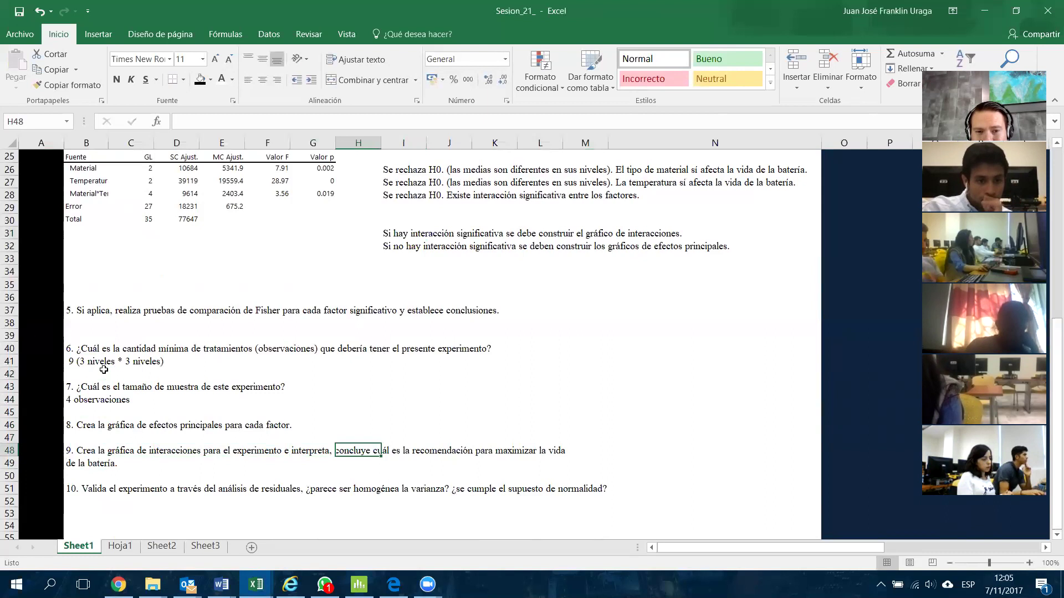
key(Right)
key(Right)
key(Right)
key(Right)
key(Left)
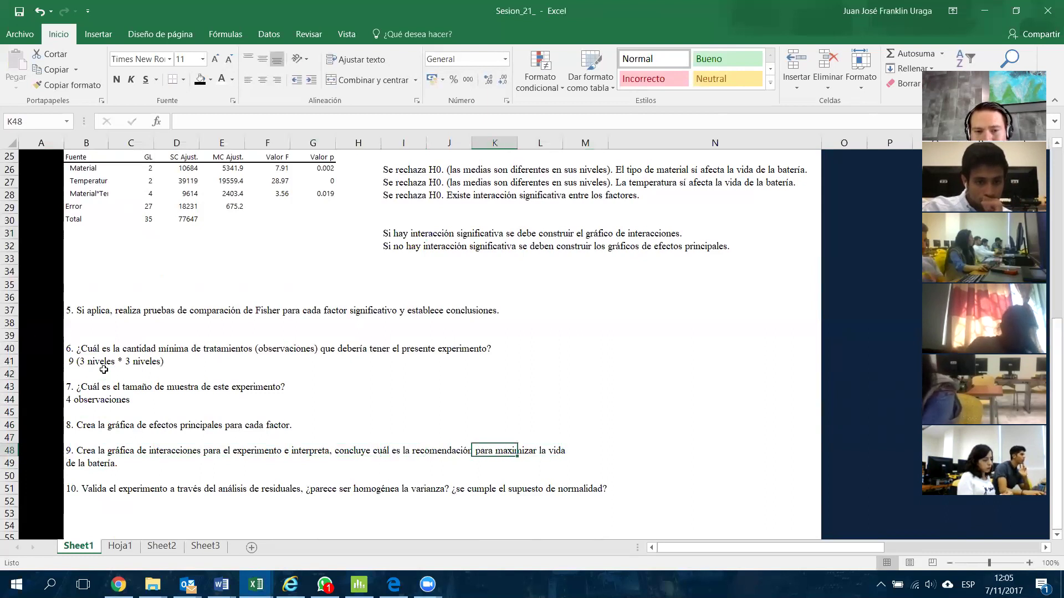
key(Left)
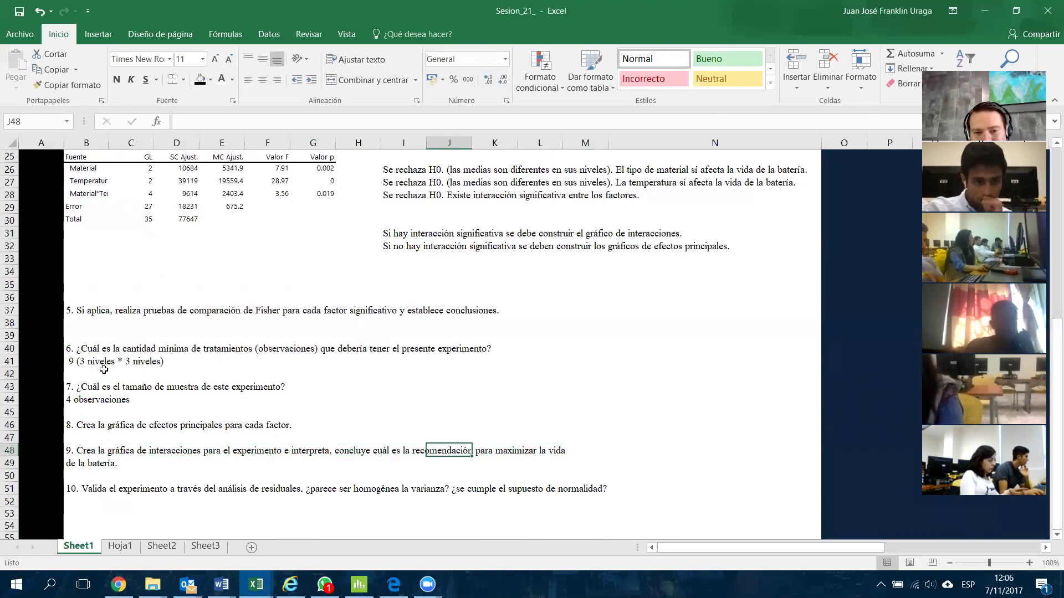
key(Left)
key(Left)
key(Left)
key(Left)
key(Left)
key(Left)
key(Left)
key(Left)
key(Down)
key(Down)
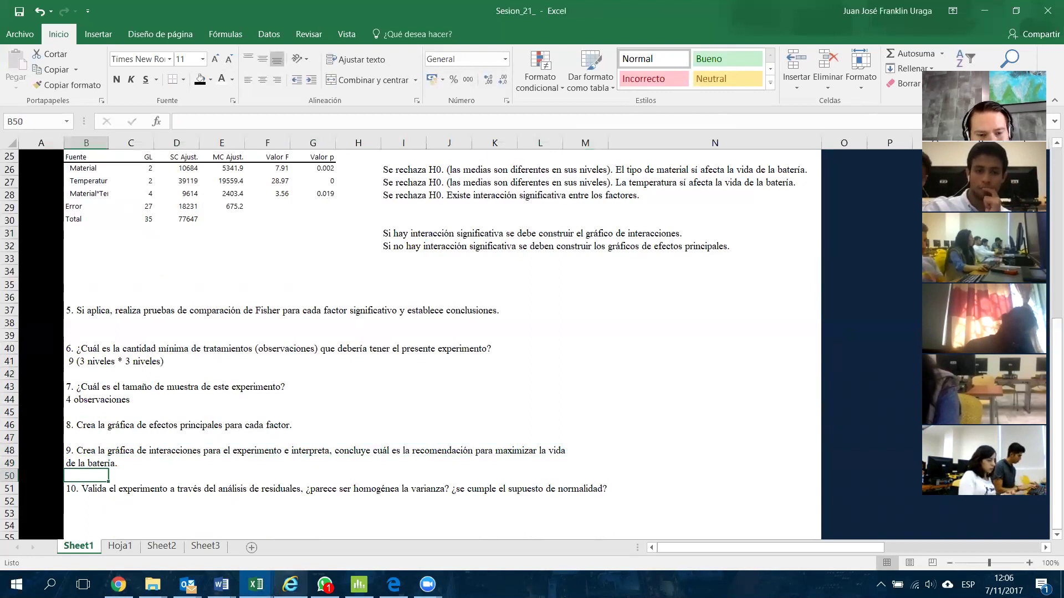
Switch to Minitab and open the Factorial Plots (Gráficas factoriales) settings for the battery-life general linear model.
click(359, 584)
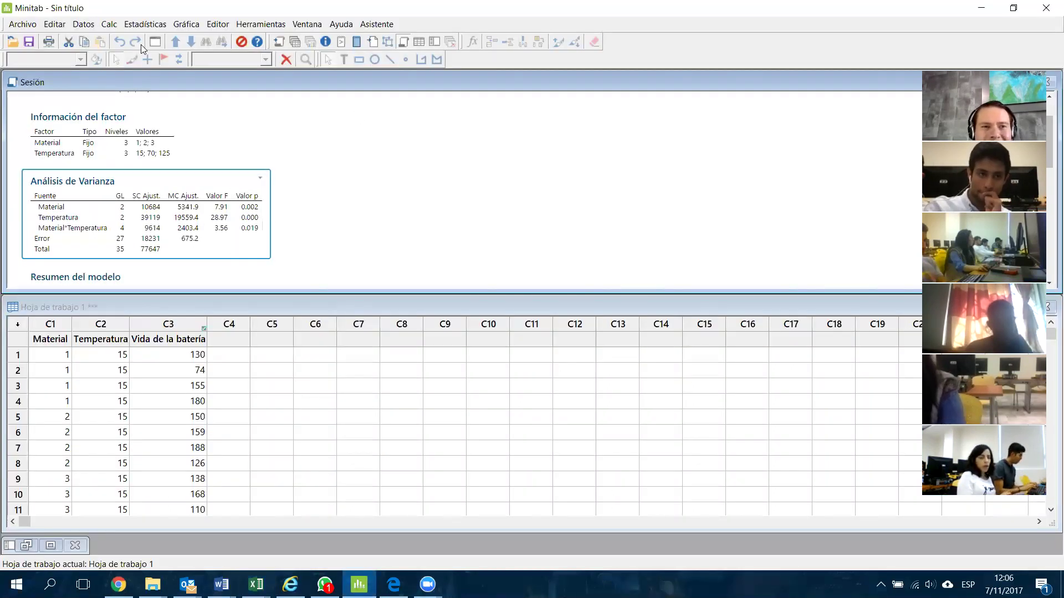
click(156, 26)
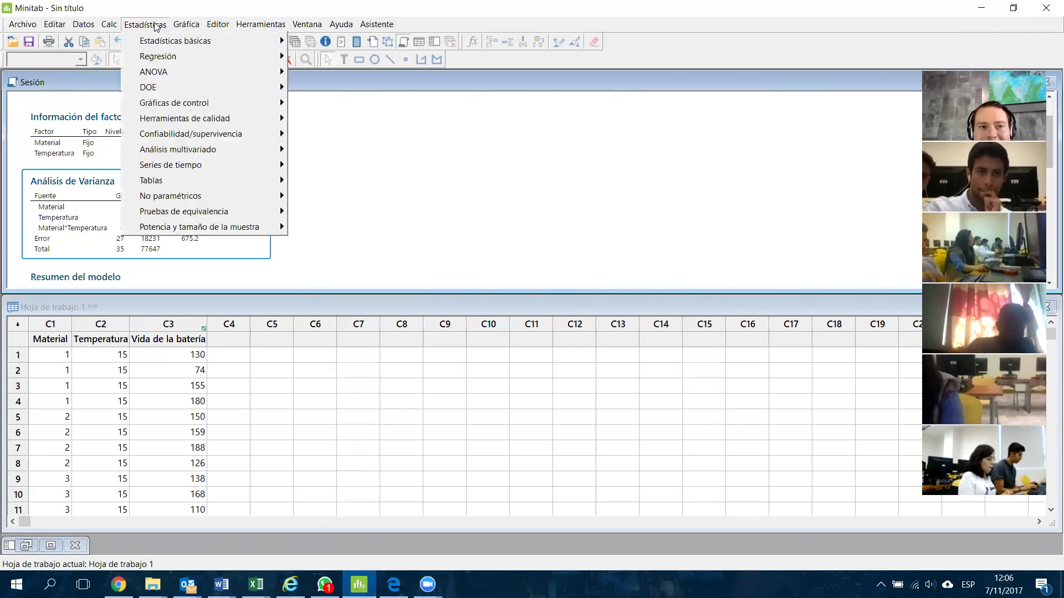
key(Down)
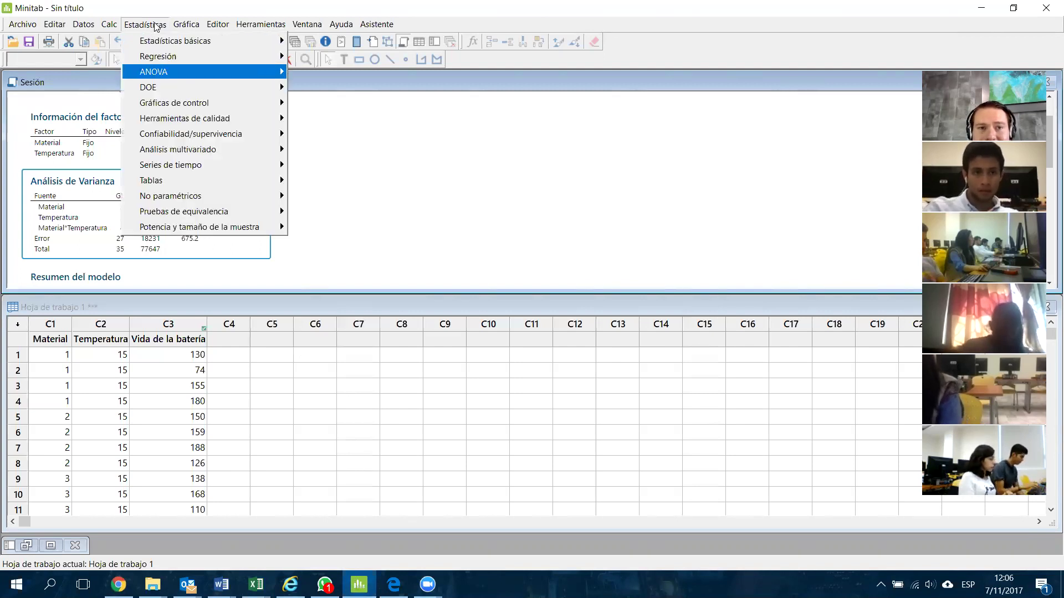
key(Right)
key(Down)
key(Down)
key(Down)
key(Right)
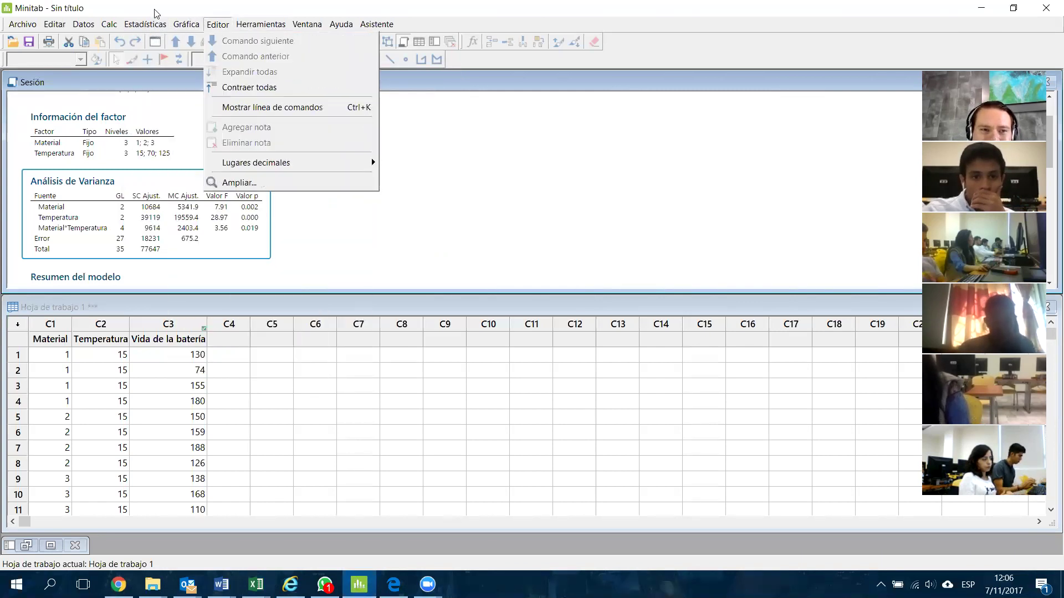
mouse_move(233, 73)
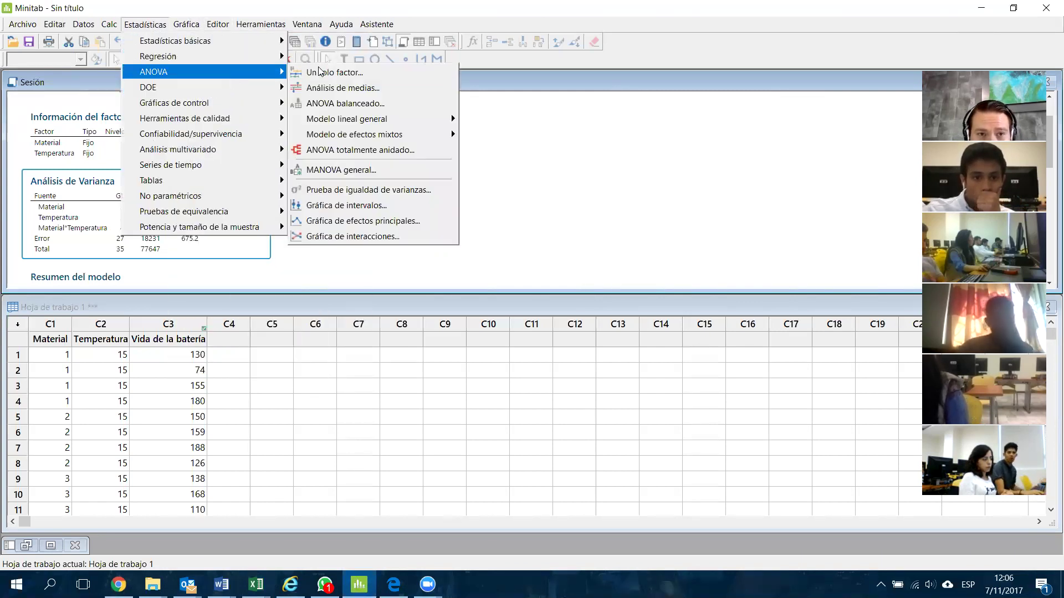
mouse_move(413, 120)
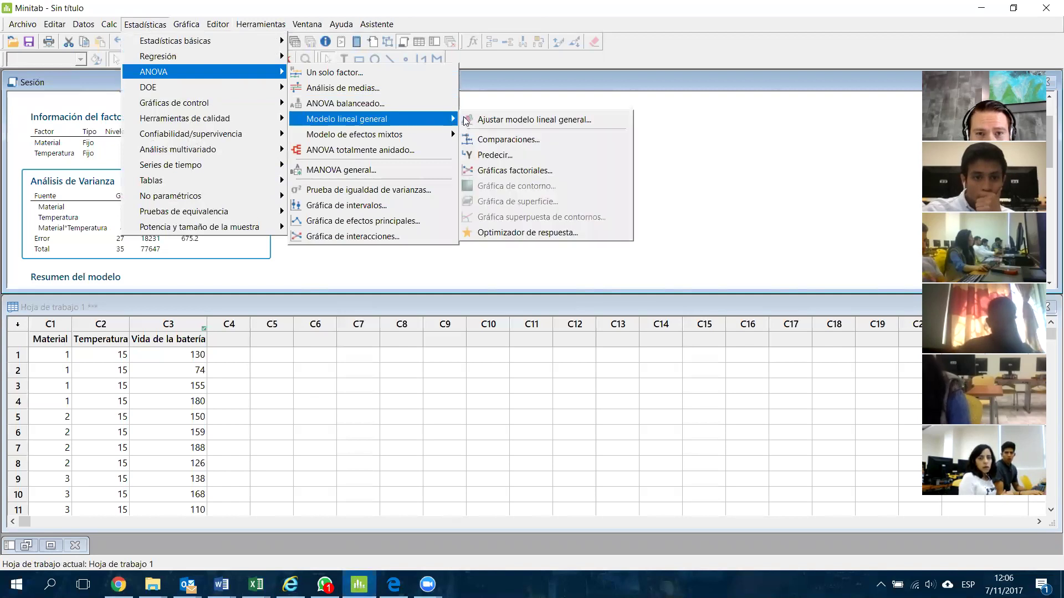
click(528, 172)
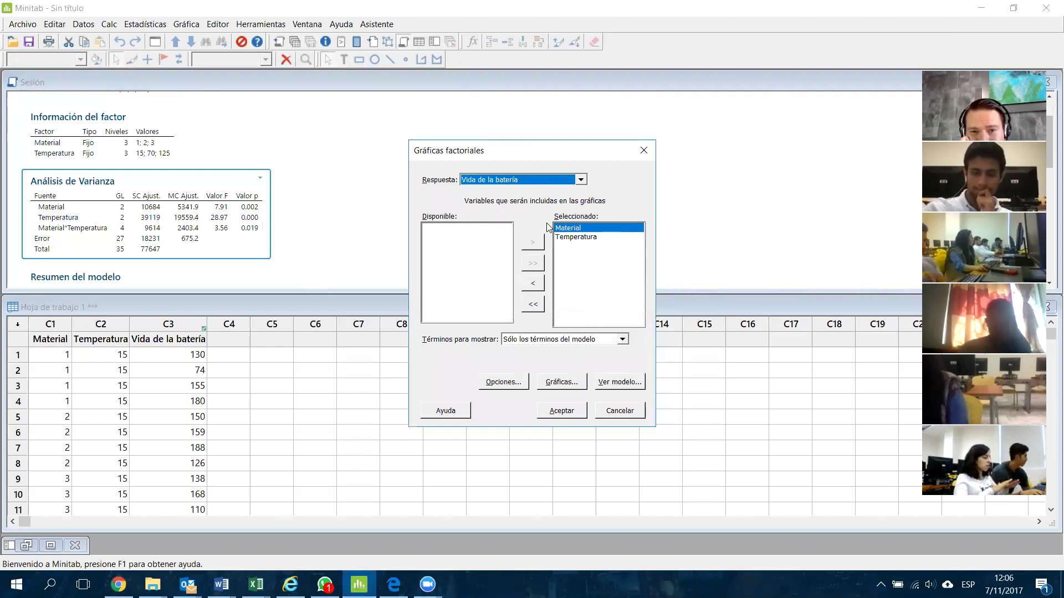
click(576, 237)
click(577, 229)
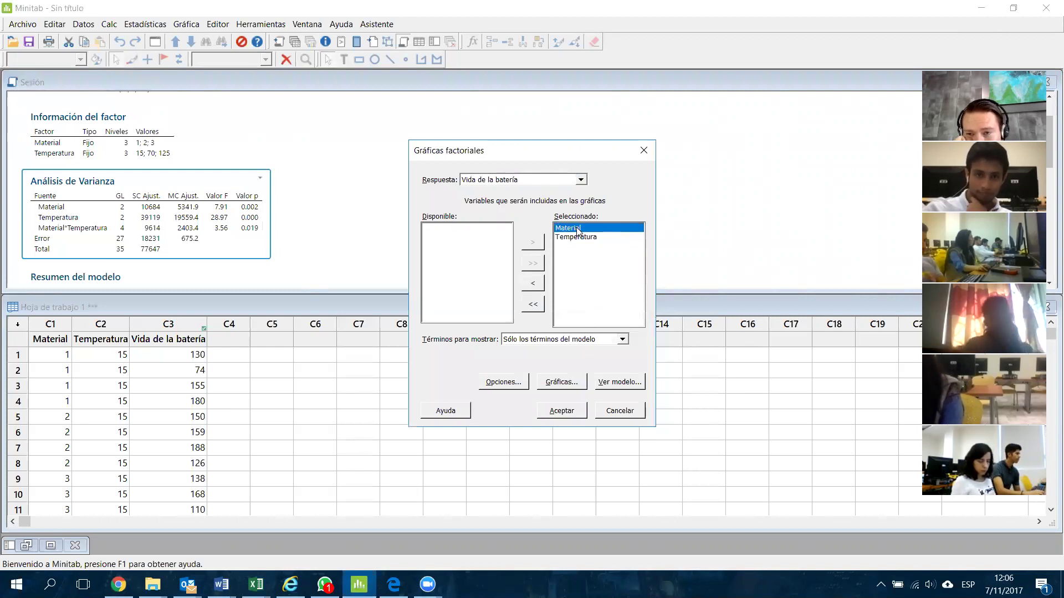
click(578, 238)
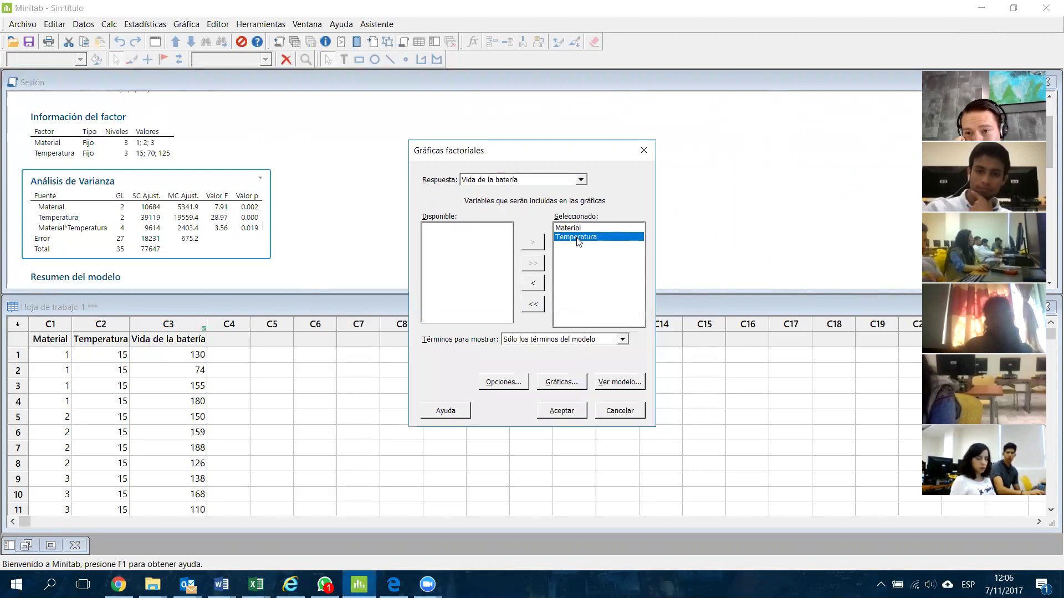
click(572, 230)
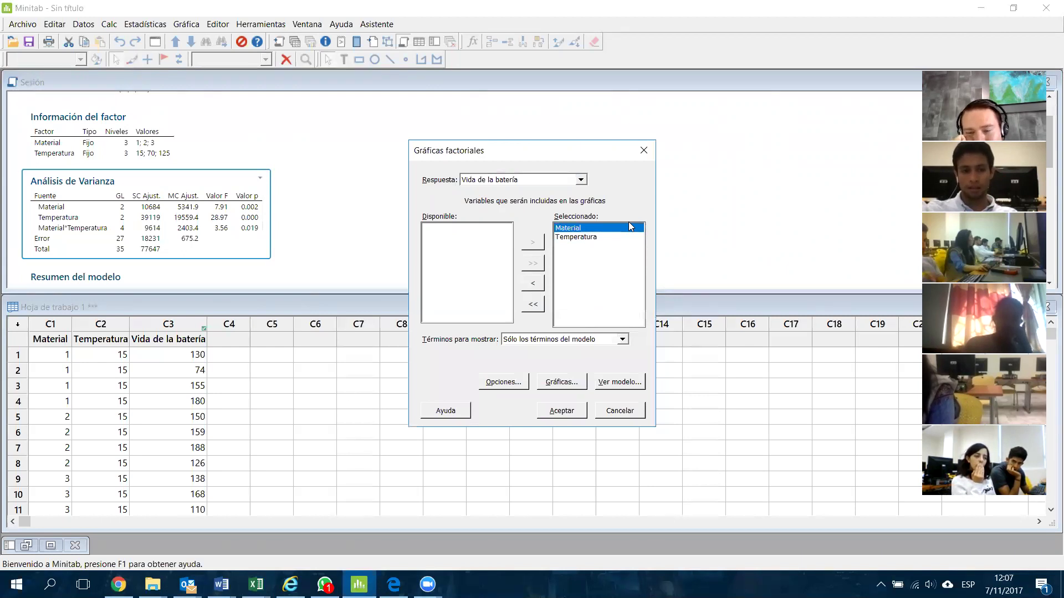
click(574, 237)
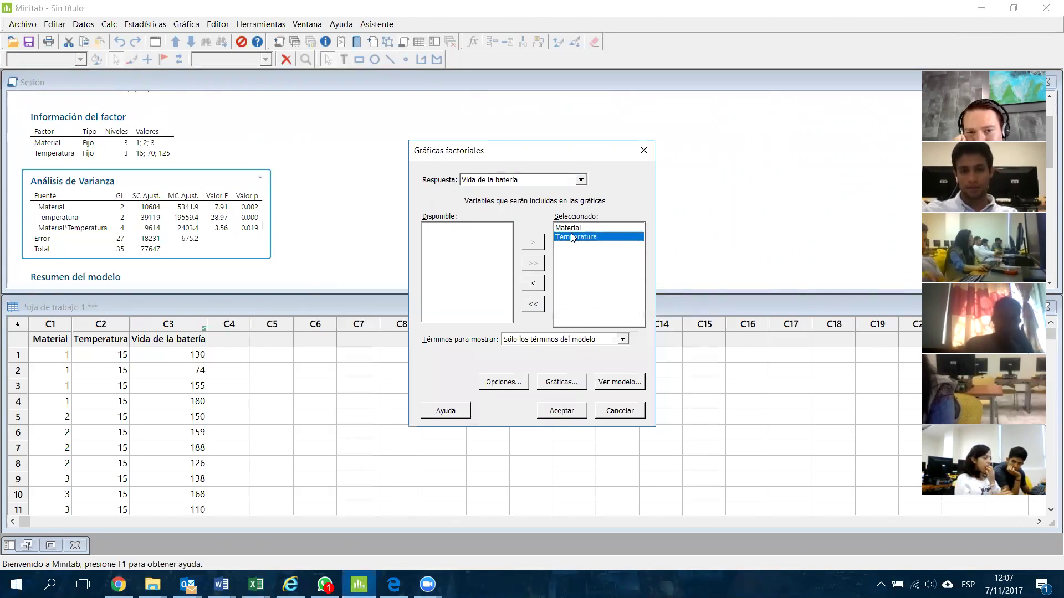
click(577, 229)
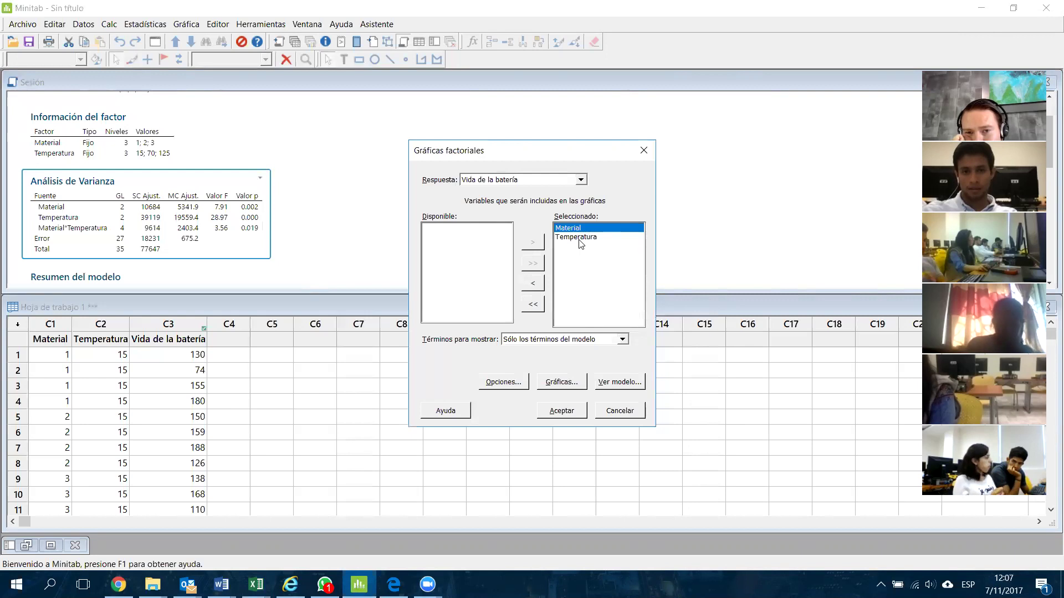
click(576, 236)
click(575, 231)
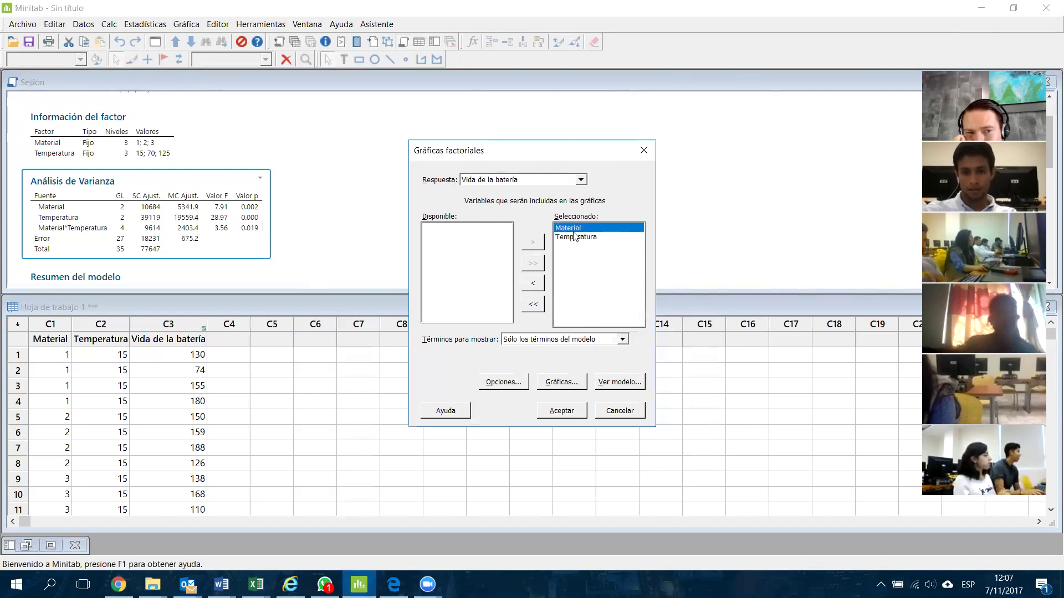
click(574, 235)
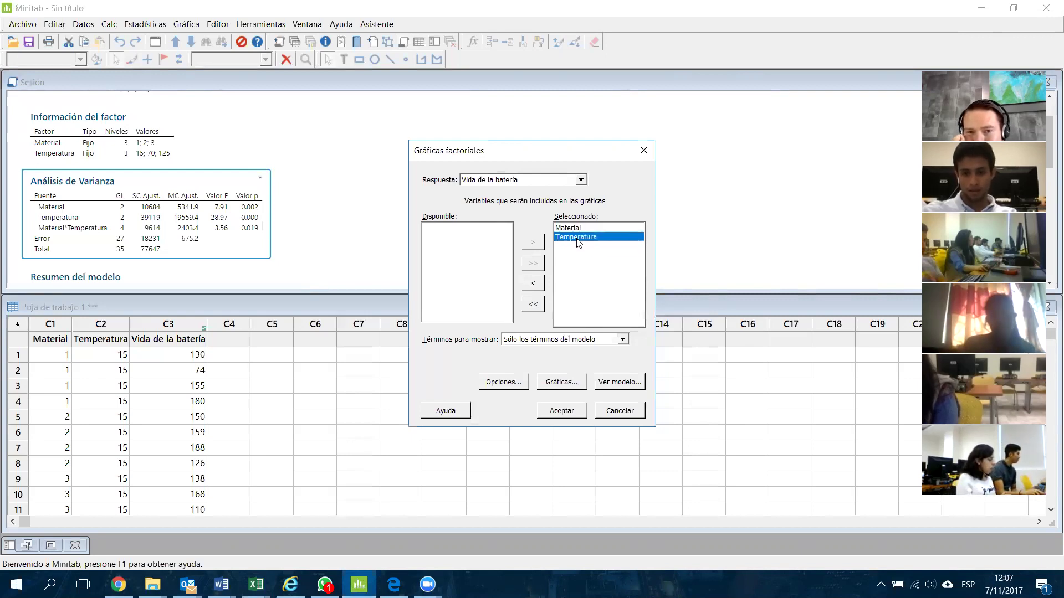
click(572, 231)
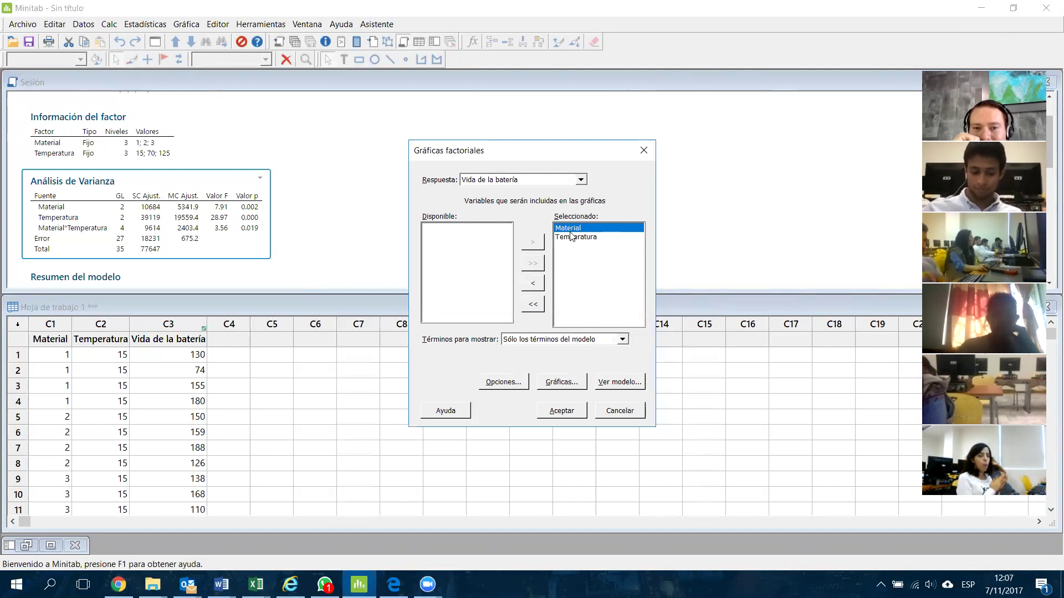
click(572, 236)
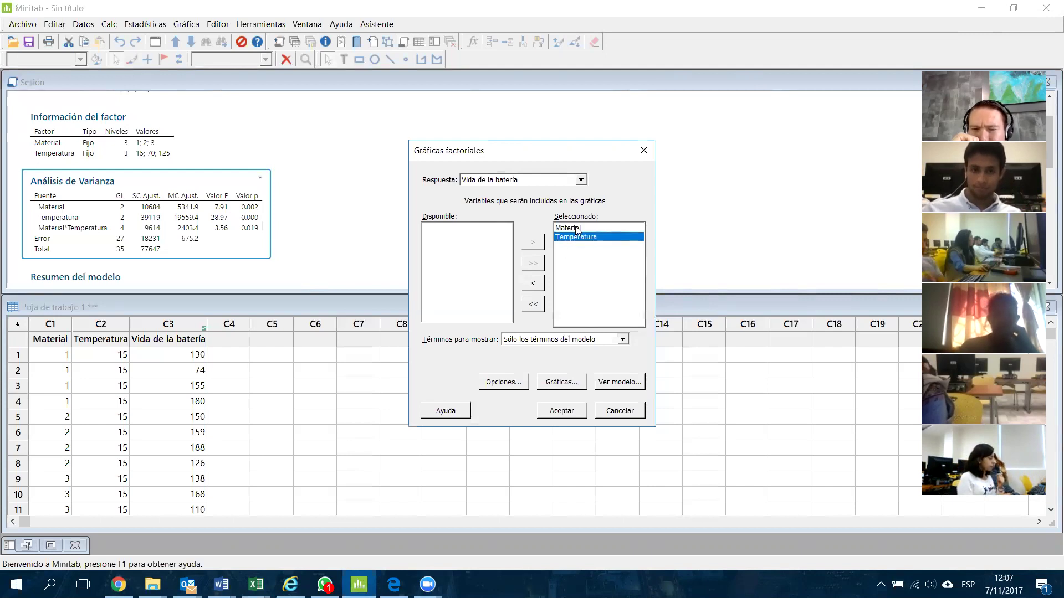
click(577, 229)
click(578, 240)
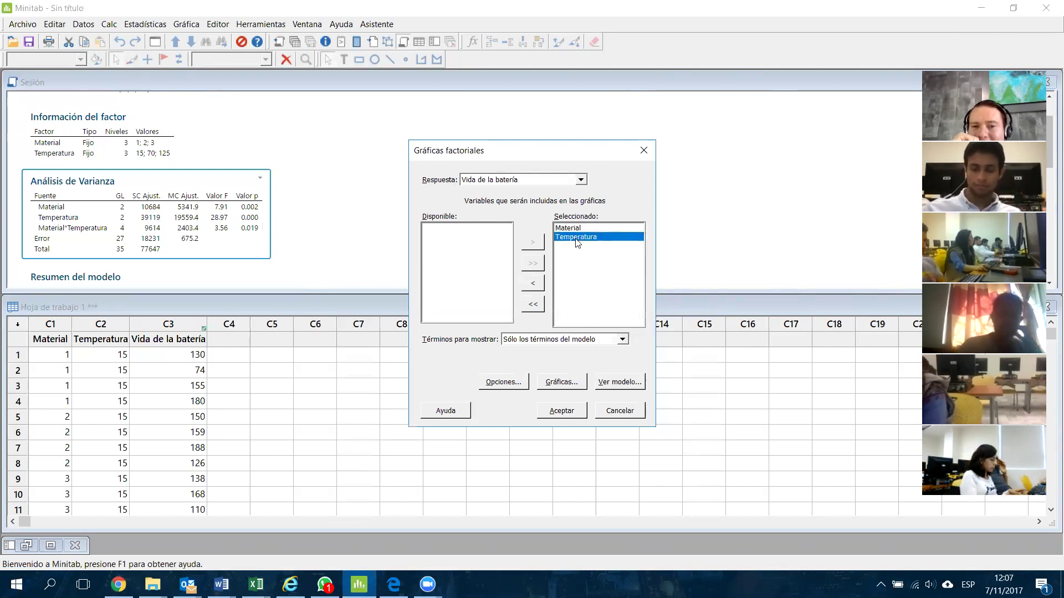
click(571, 229)
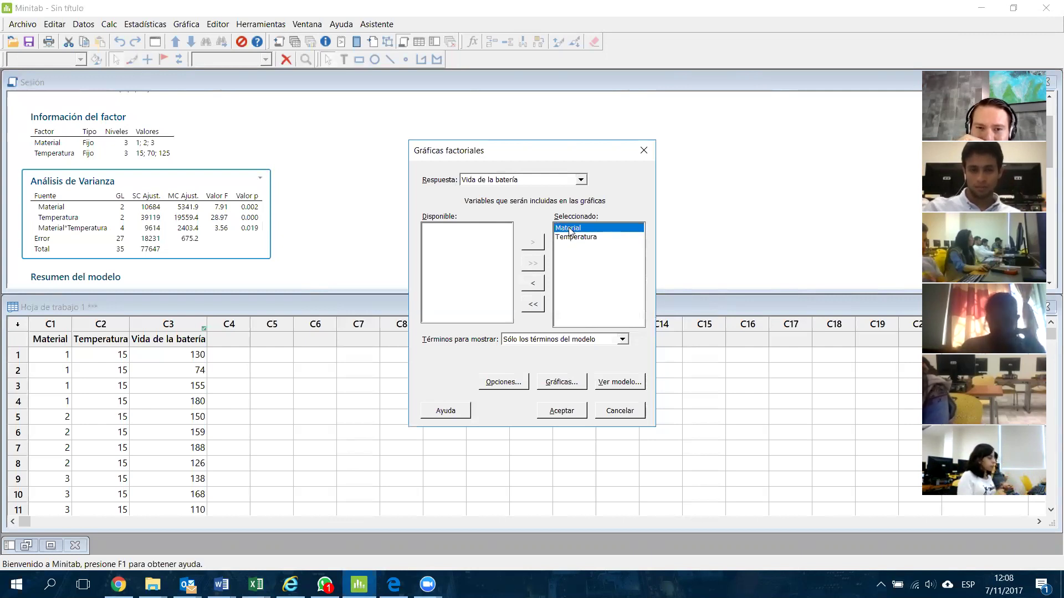
Create only the interaction plot of Material and Temperatura for Vida de la batería, without main effects, and examine it enlarged.
click(559, 383)
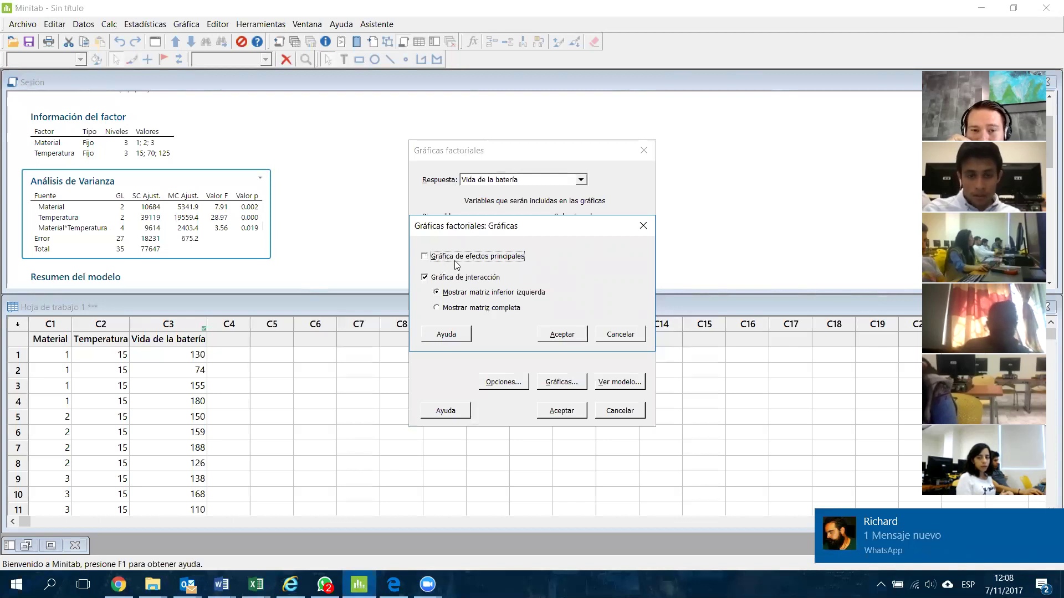
click(477, 275)
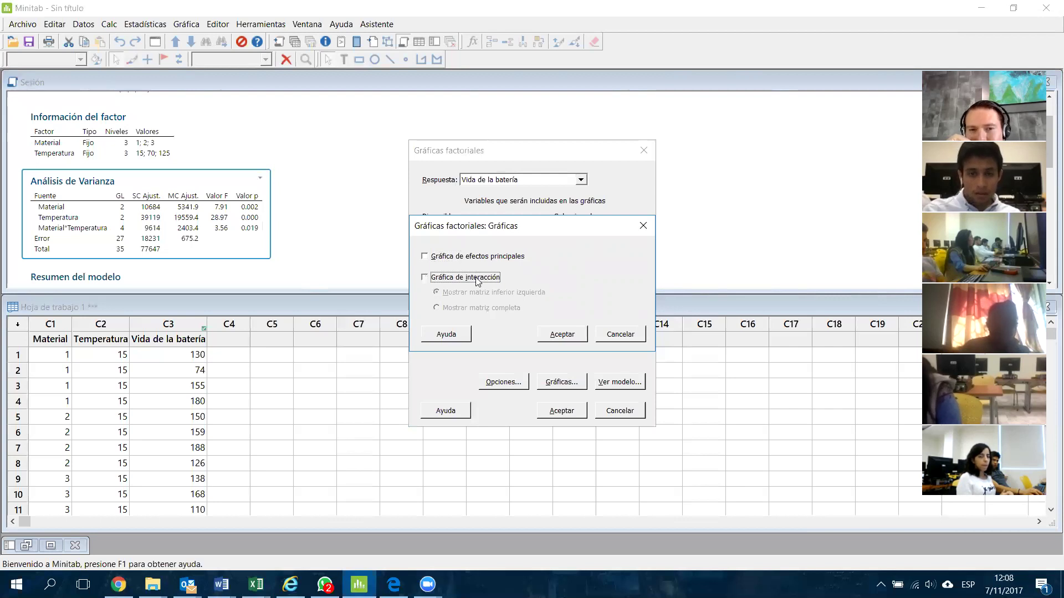
click(465, 280)
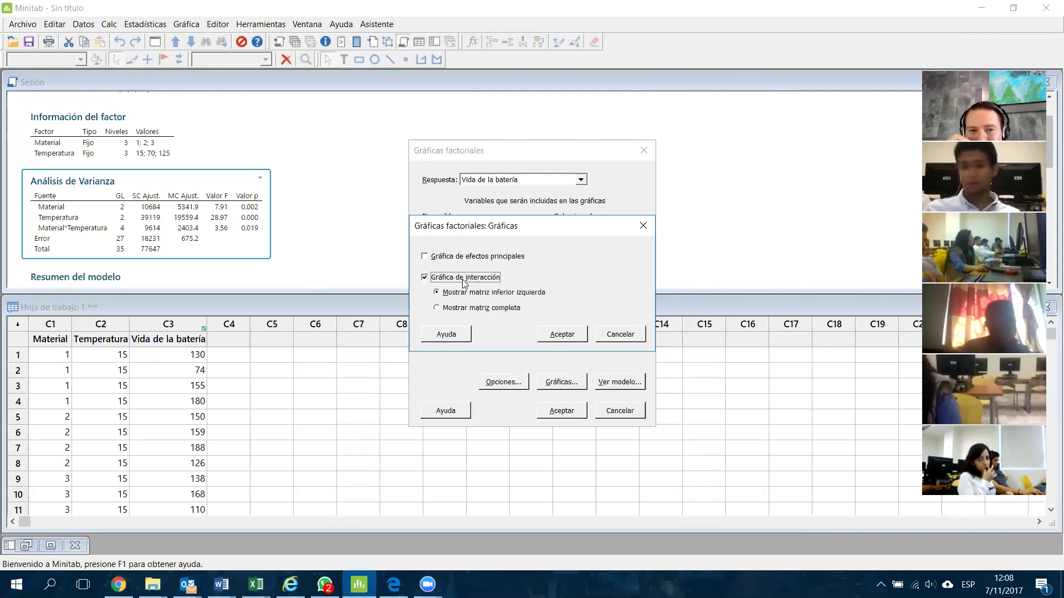
click(562, 336)
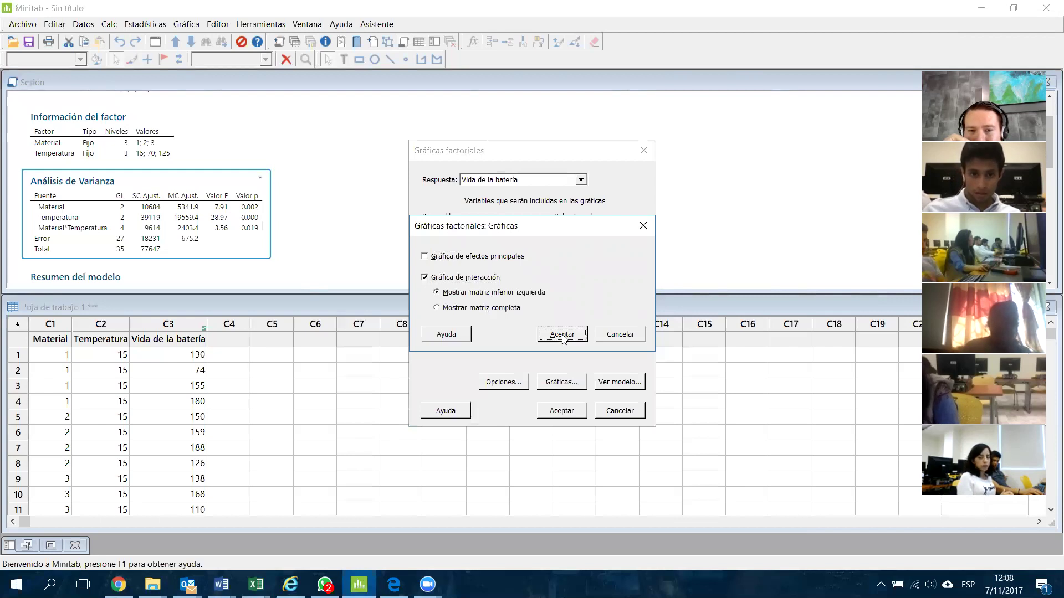
click(563, 413)
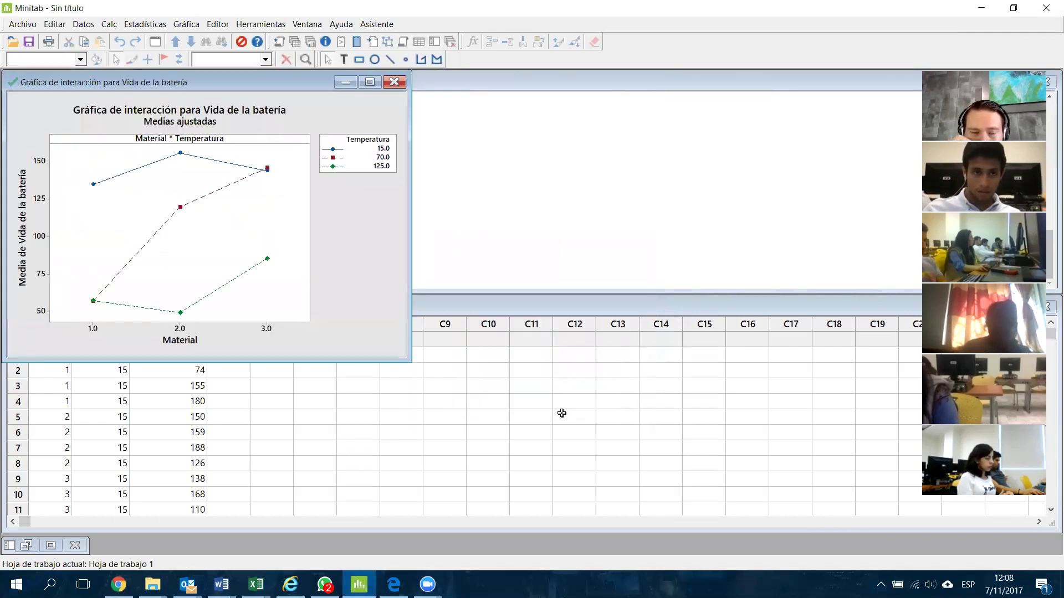
click(370, 82)
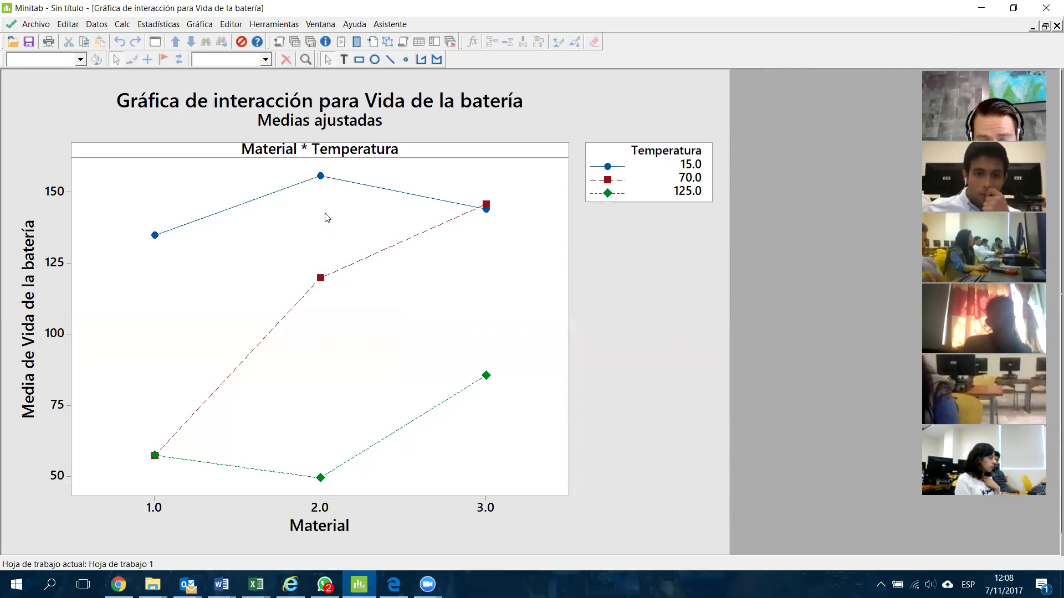
click(319, 176)
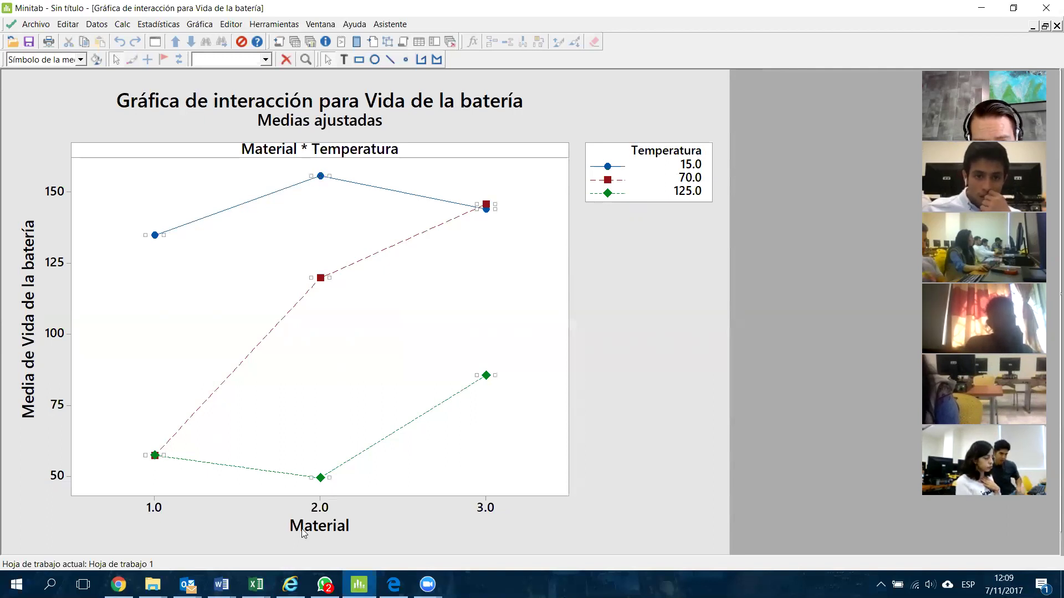
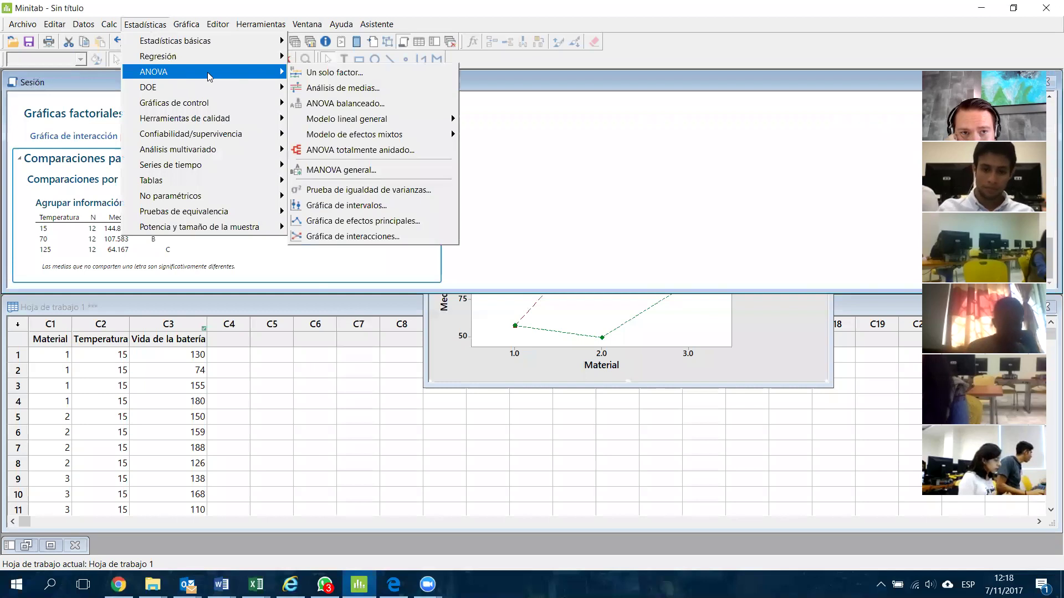
Create only the main effects plot for Vida de la batería from the general linear model, excluding the interaction plot, and move it aside.
mouse_move(388, 125)
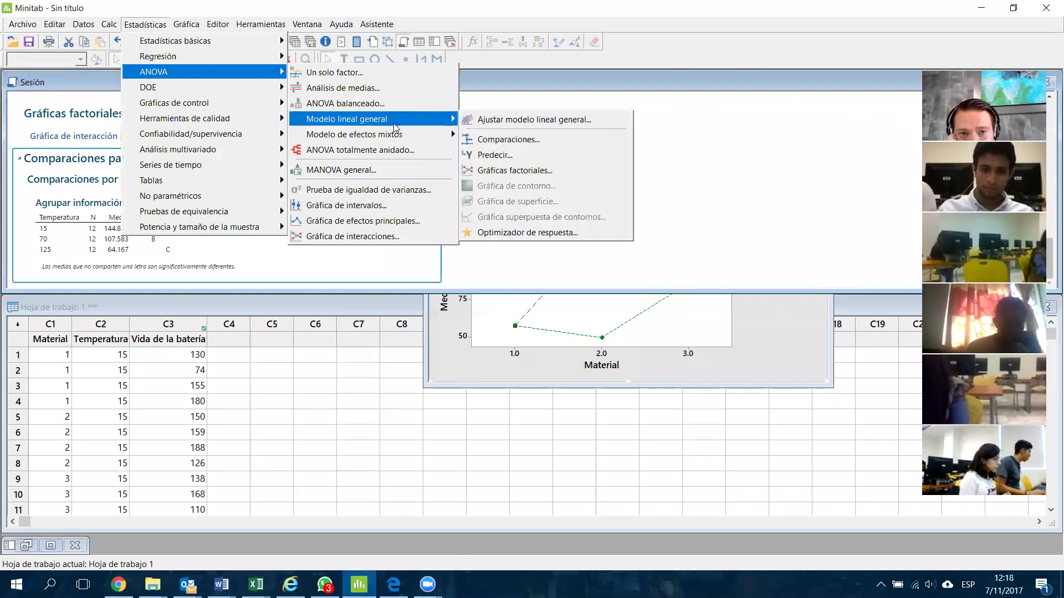
click(489, 171)
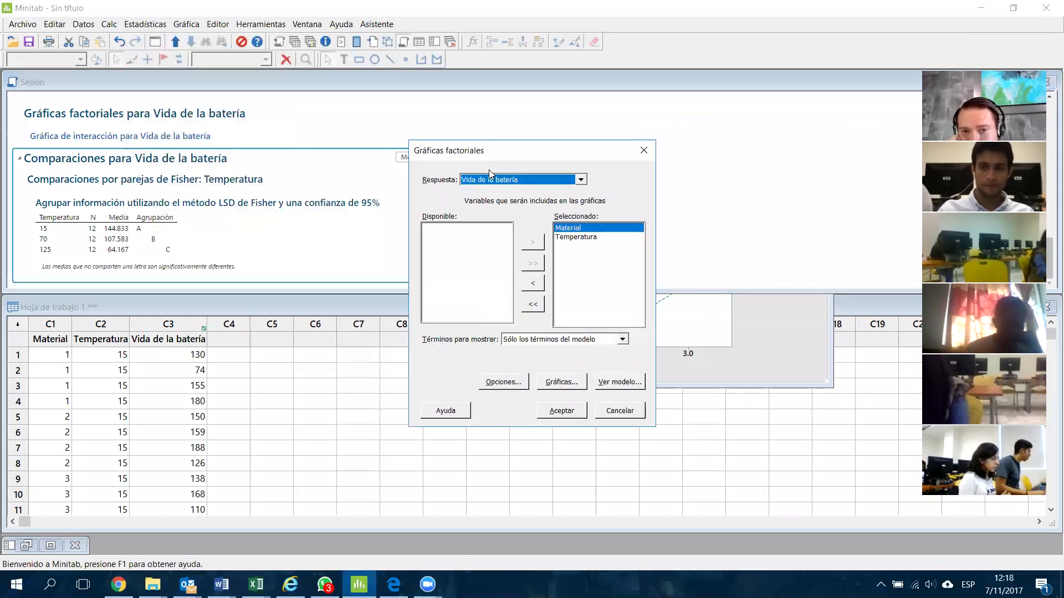
click(570, 382)
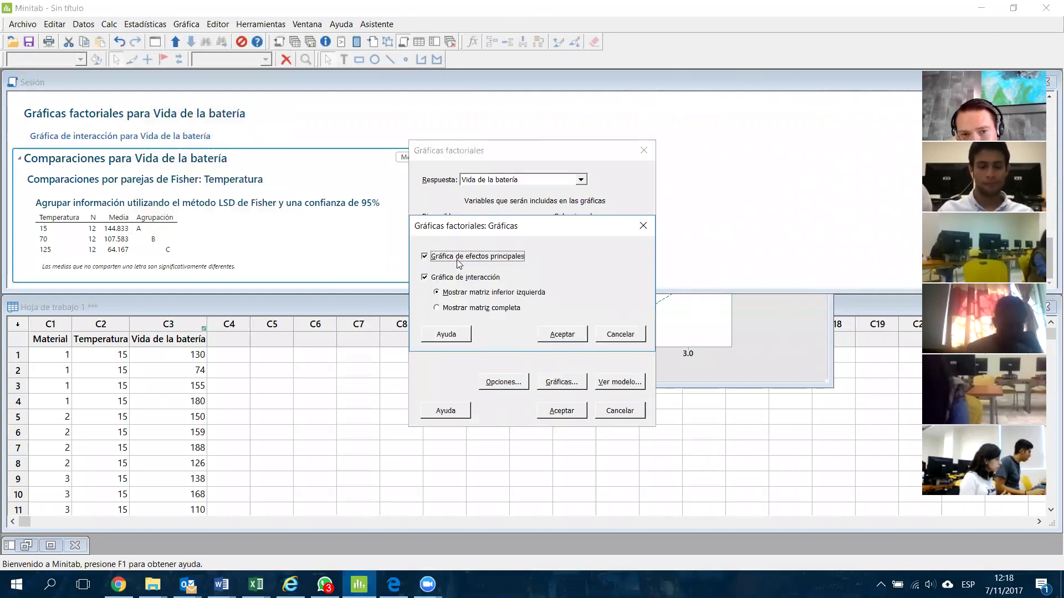
click(460, 278)
click(561, 335)
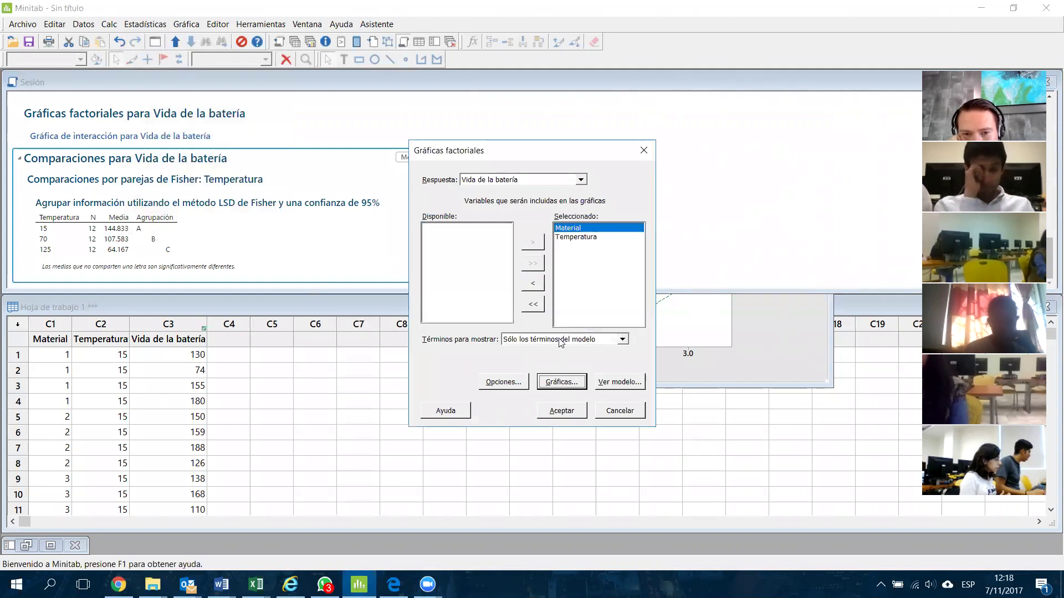
click(561, 411)
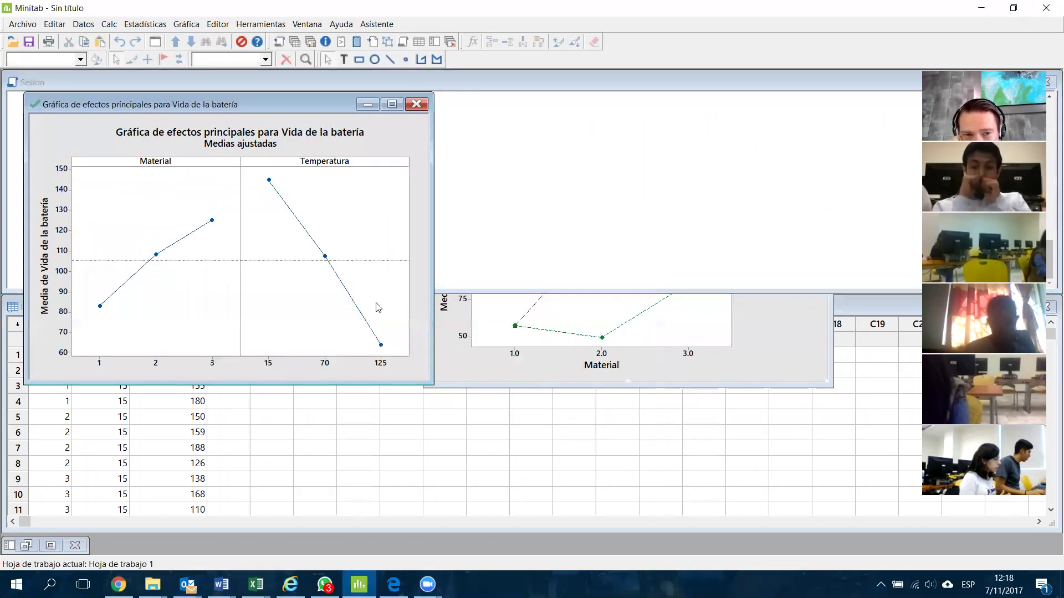
drag(240, 109, 588, 136)
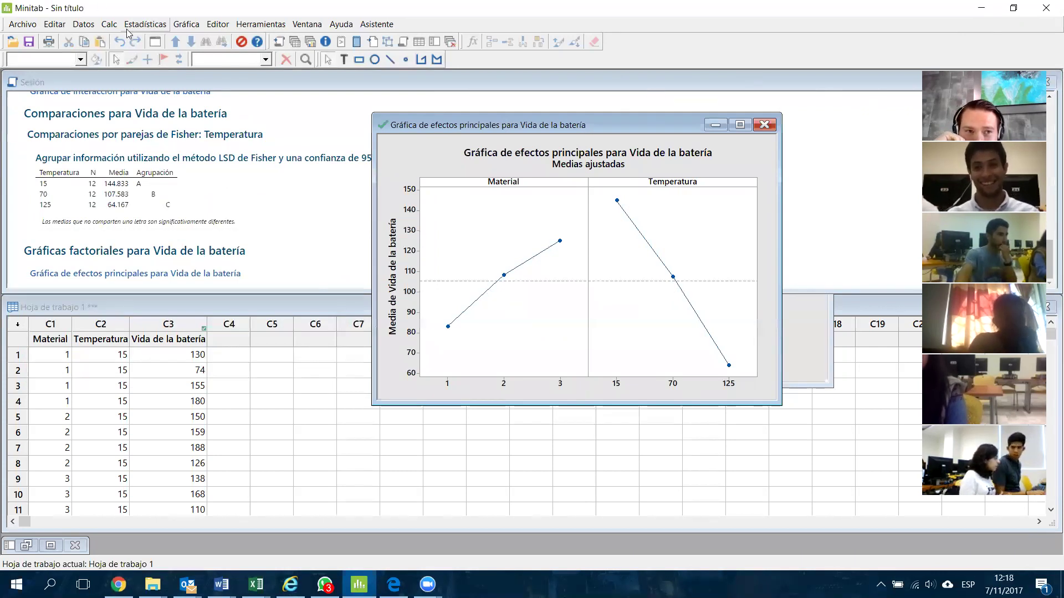
Generate the main effects plot of Material and Temperatura again with the same factorial plot settings, and place it over the earlier graph.
click(143, 24)
mouse_move(171, 77)
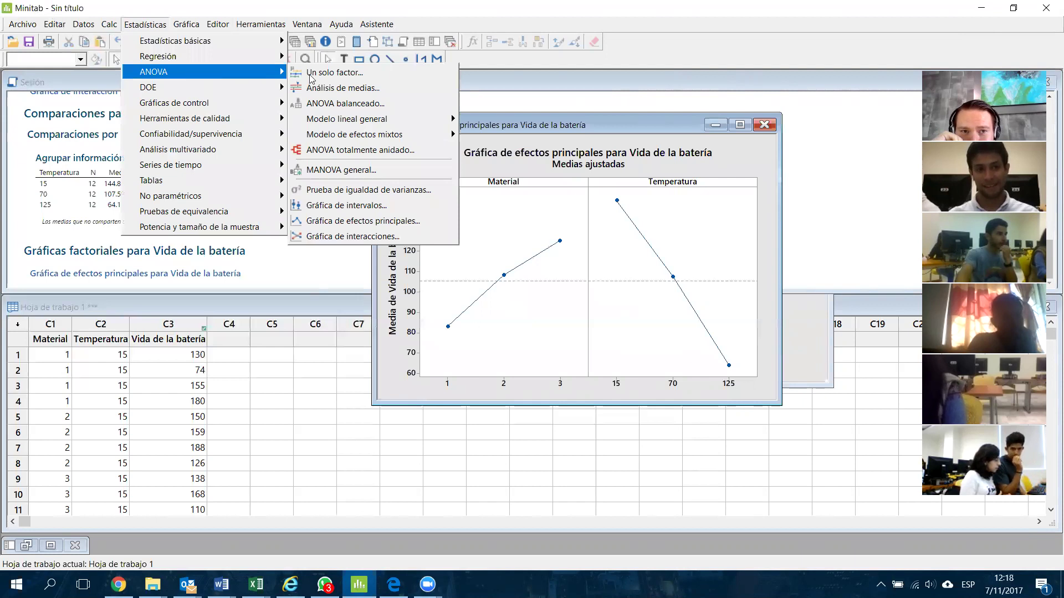
mouse_move(389, 123)
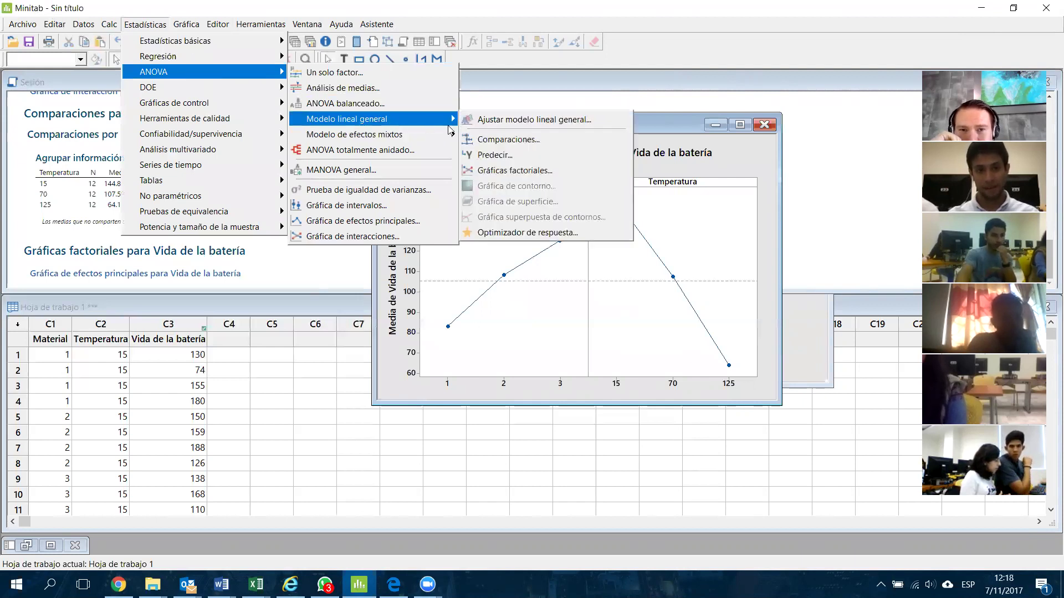
click(515, 170)
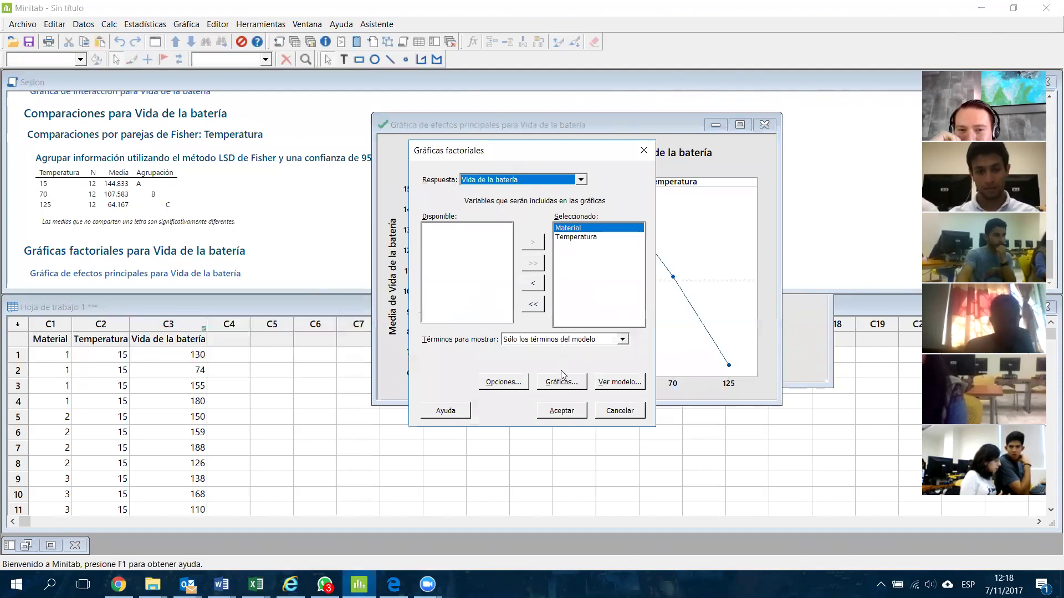
click(562, 384)
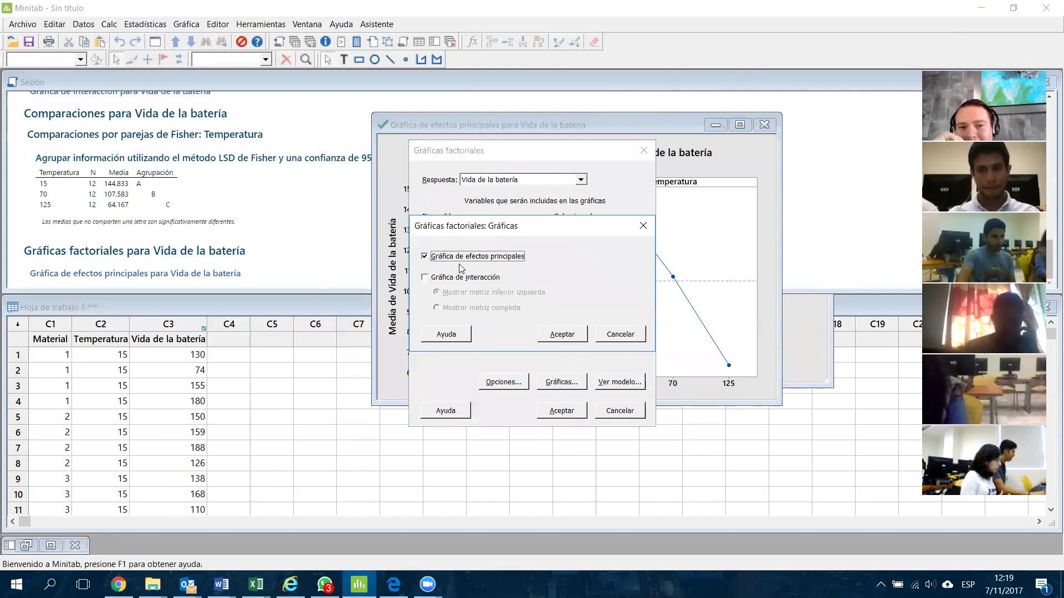
click(562, 334)
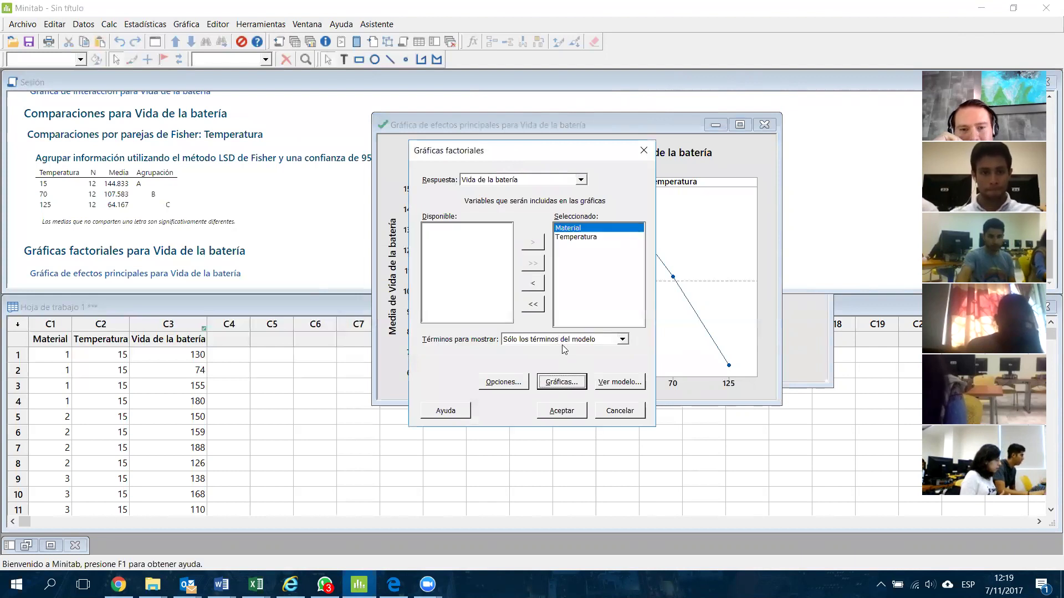
click(562, 408)
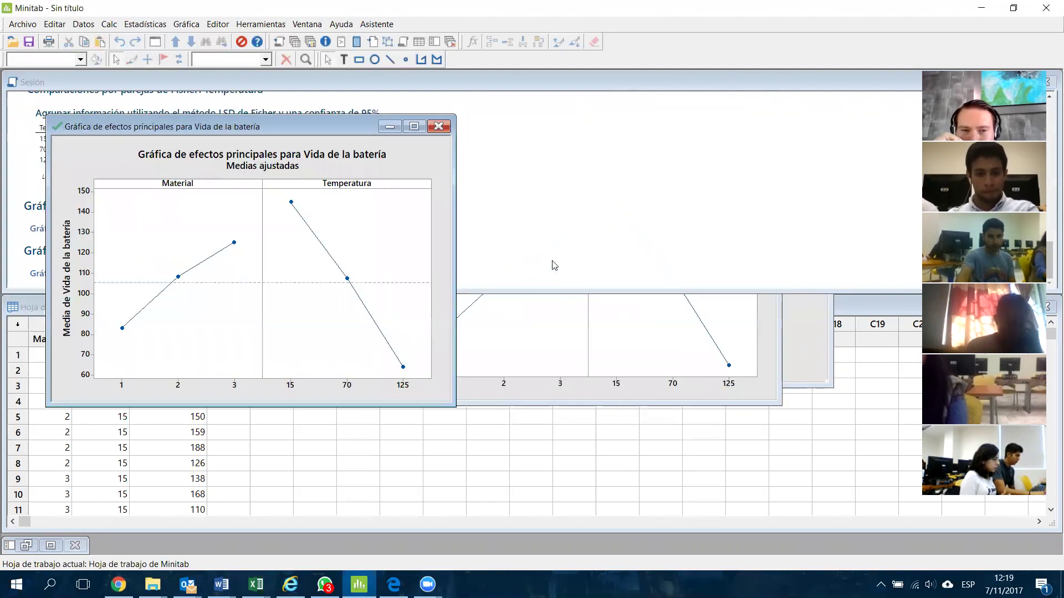
drag(301, 132, 632, 122)
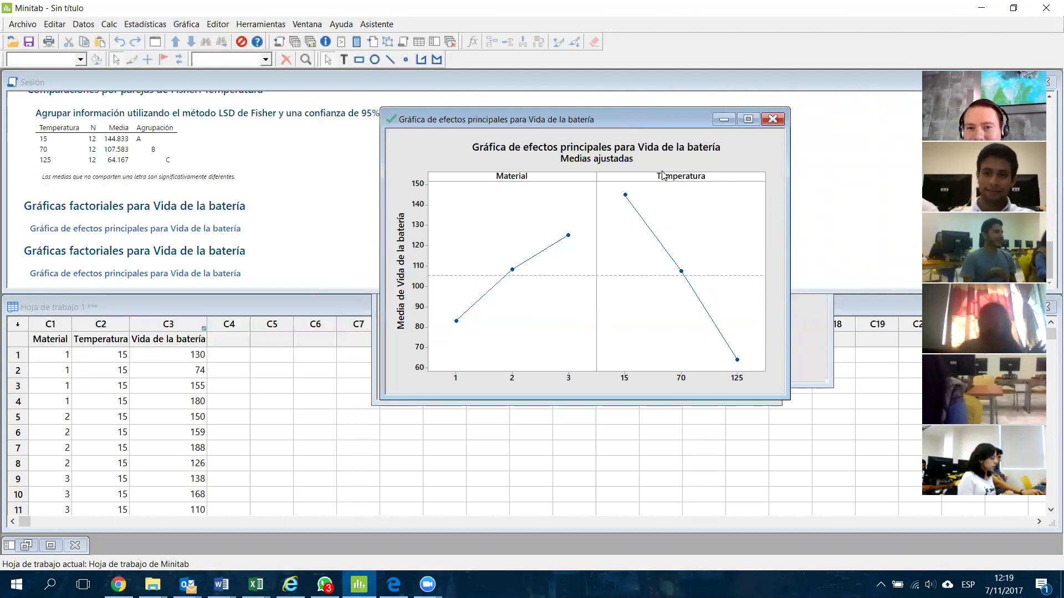
Move the newest main effects plot lower to uncover the other graphs, and bring the interaction plot to the front to examine it.
drag(646, 121, 606, 229)
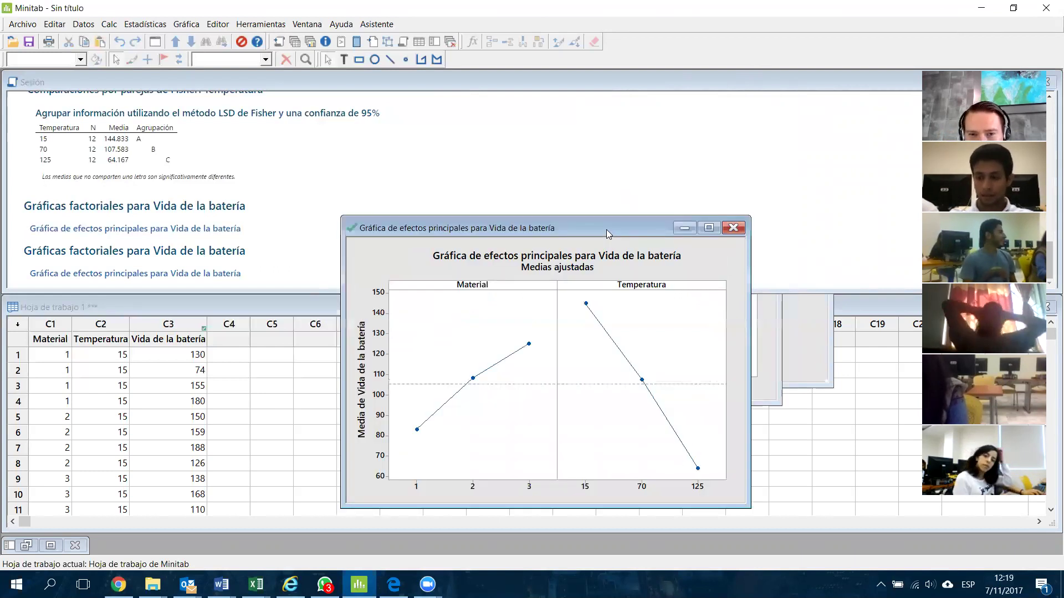
click(760, 348)
click(822, 340)
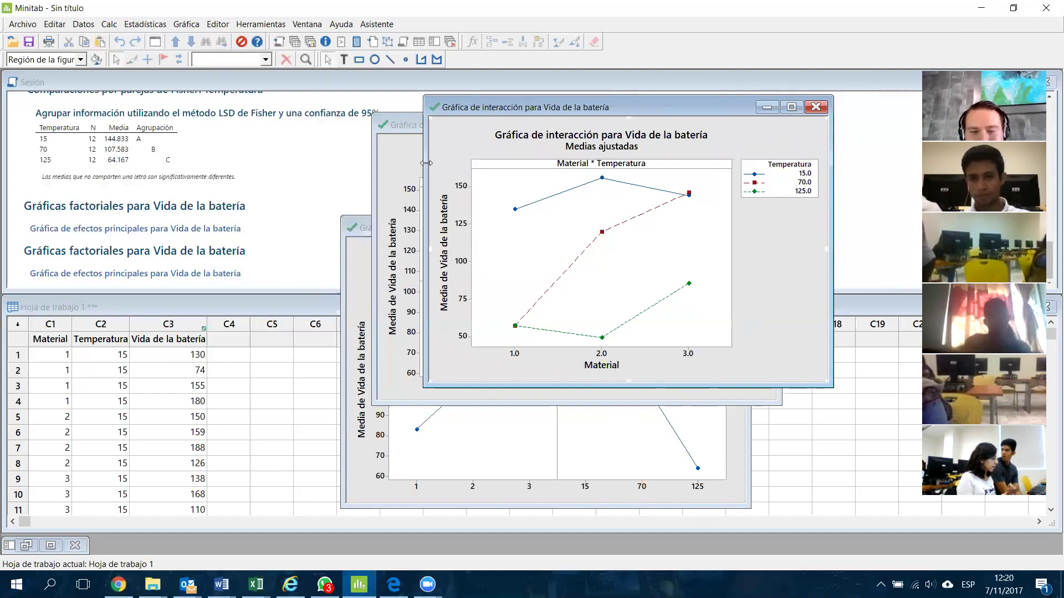
mouse_move(603, 235)
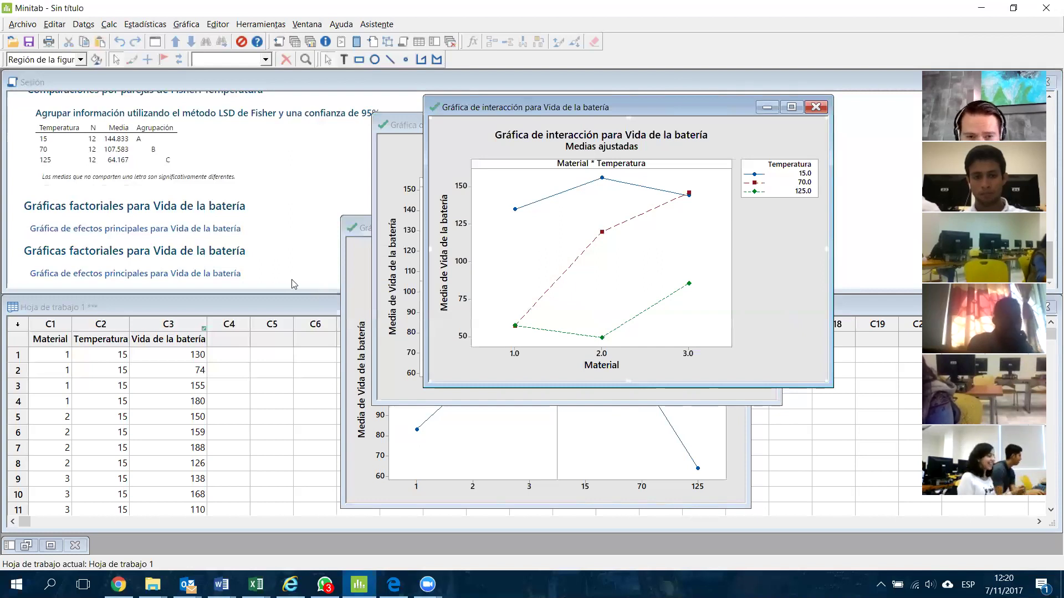
Switch to Excel and read on from questions 8 and 9 to question 10 on validating the experiment through residual analysis.
key(alt+Tab)
scroll(255, 387, down, 9)
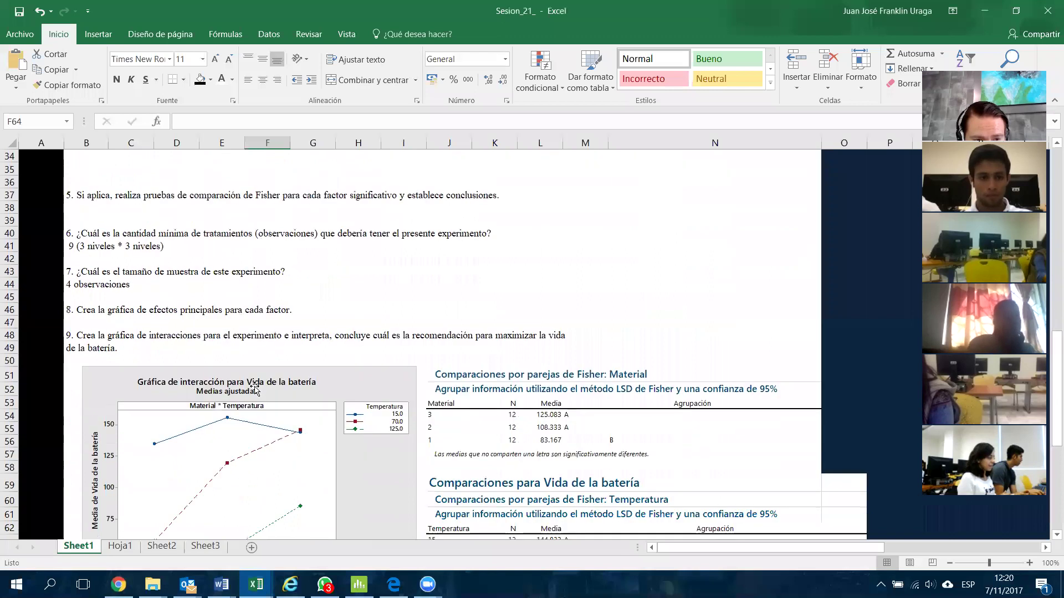
scroll(255, 387, up, 2)
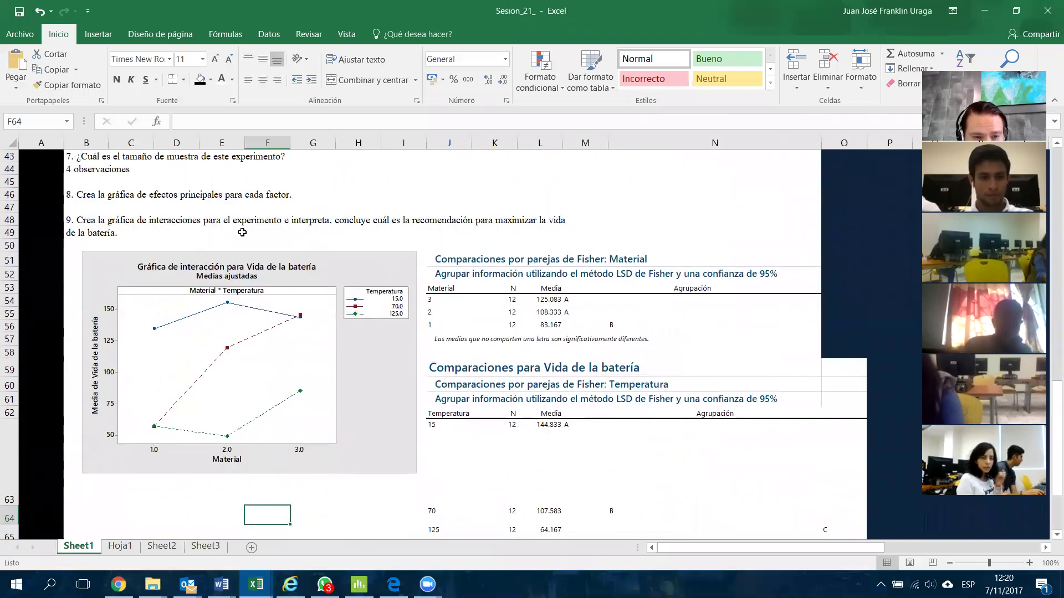
scroll(255, 237, down, 7)
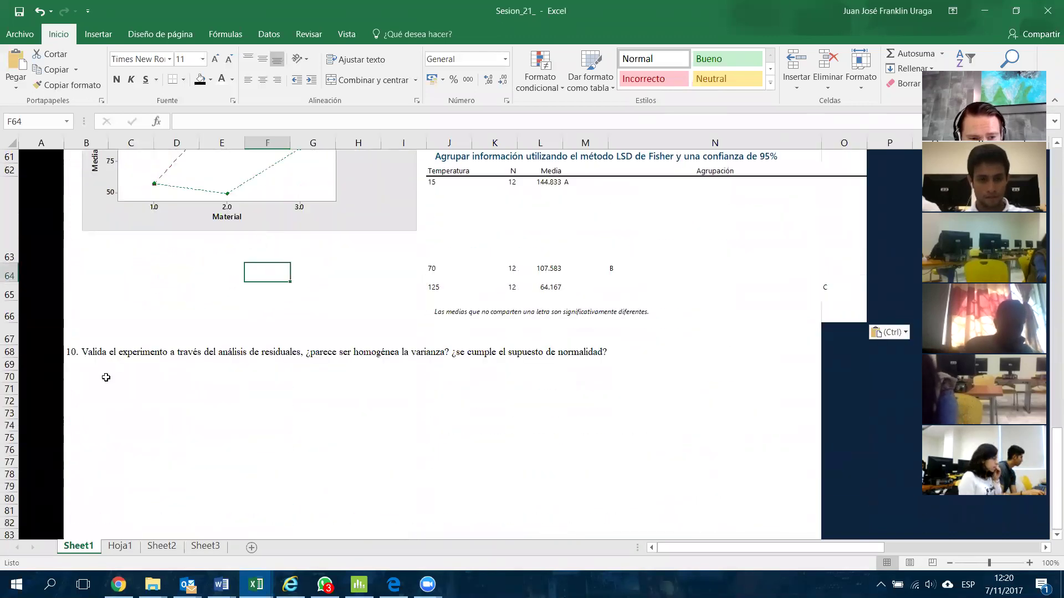
Review the normality and equal-variance assumptions in the Schoology two-way ANOVA example in Chrome, and switch to Minitab.
click(105, 377)
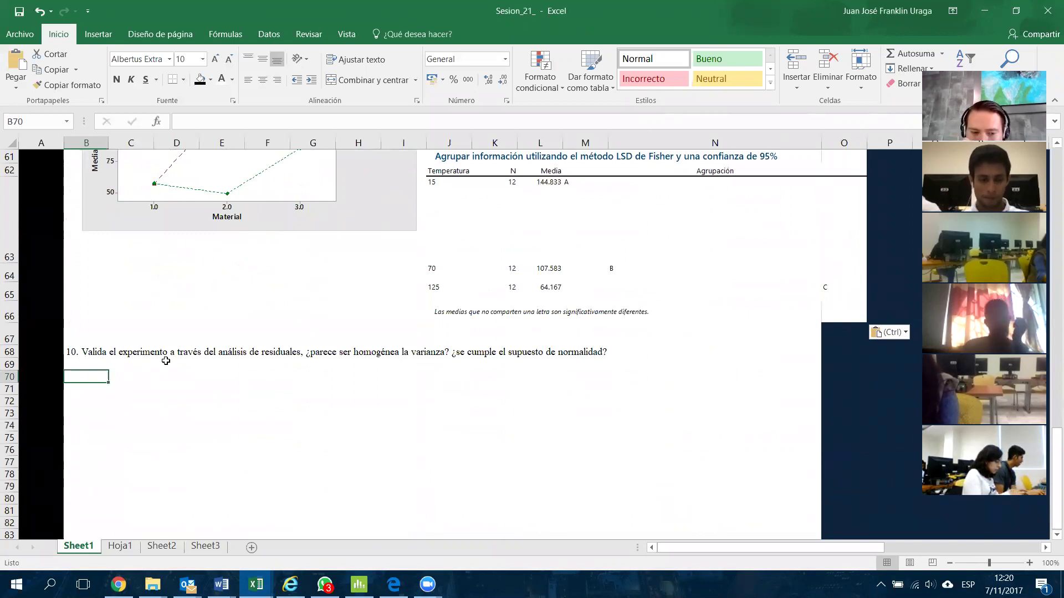
key(alt+Tab)
key(Tab)
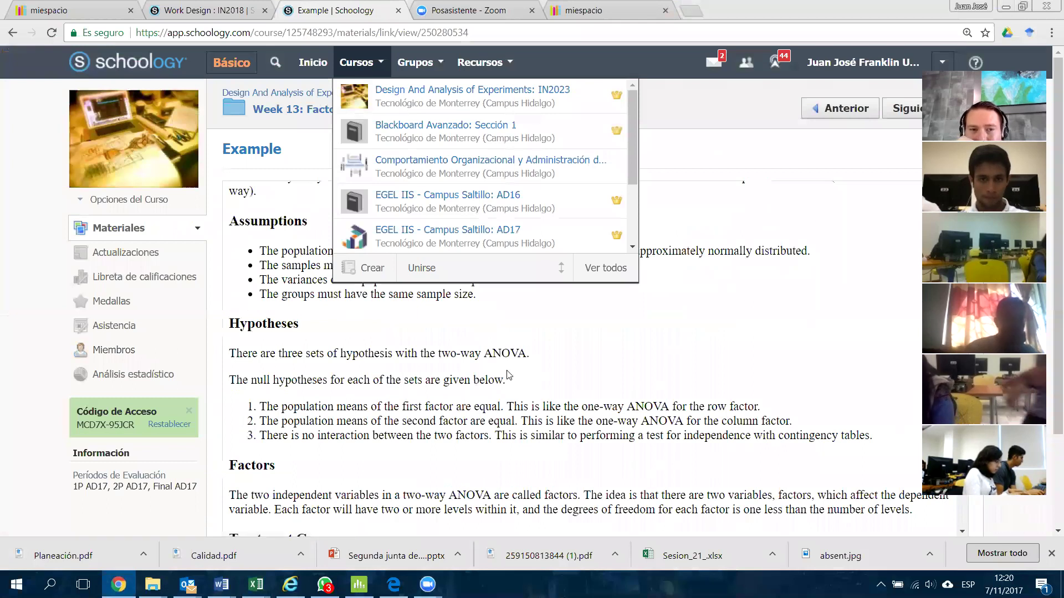
scroll(505, 358, up, 2)
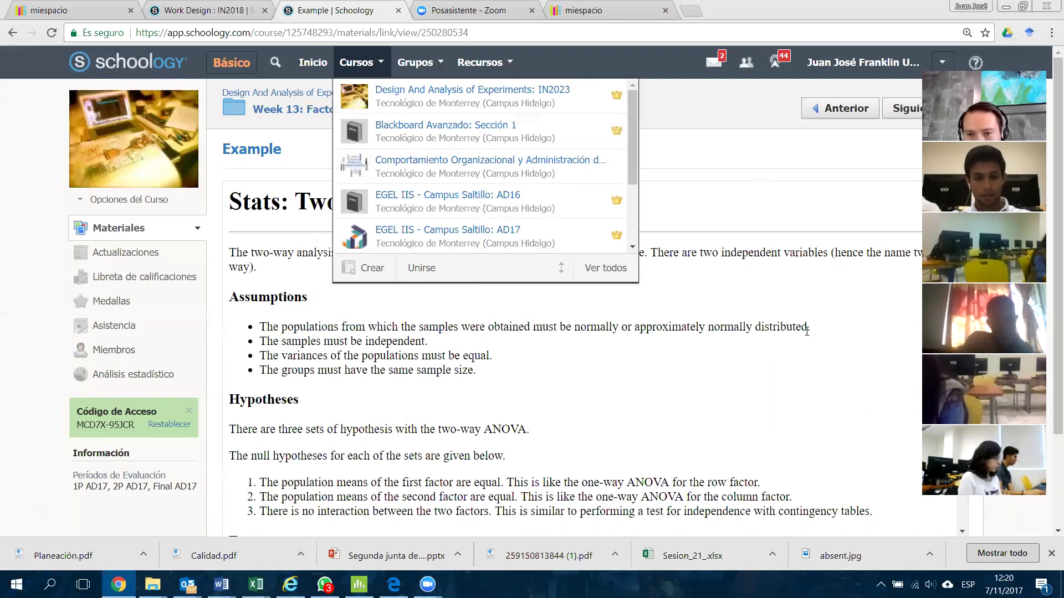
drag(809, 327, 262, 330)
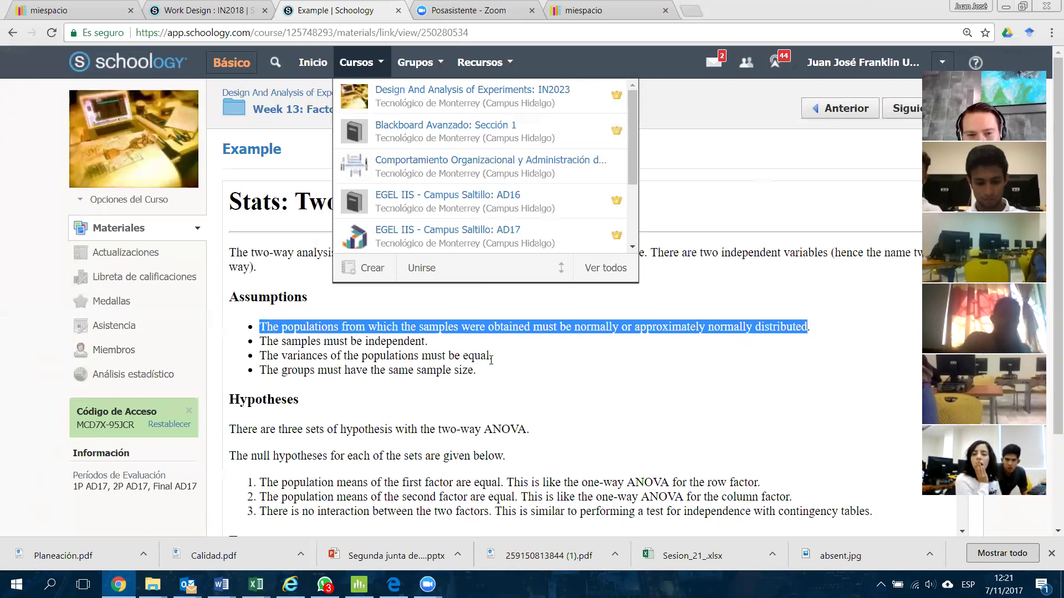
drag(499, 357, 259, 363)
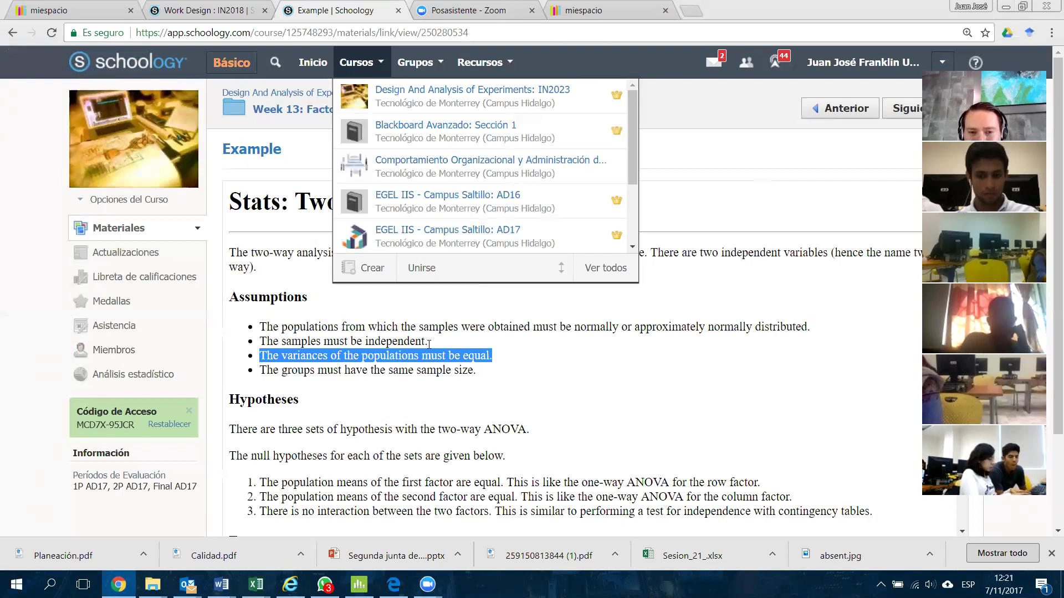
click(257, 331)
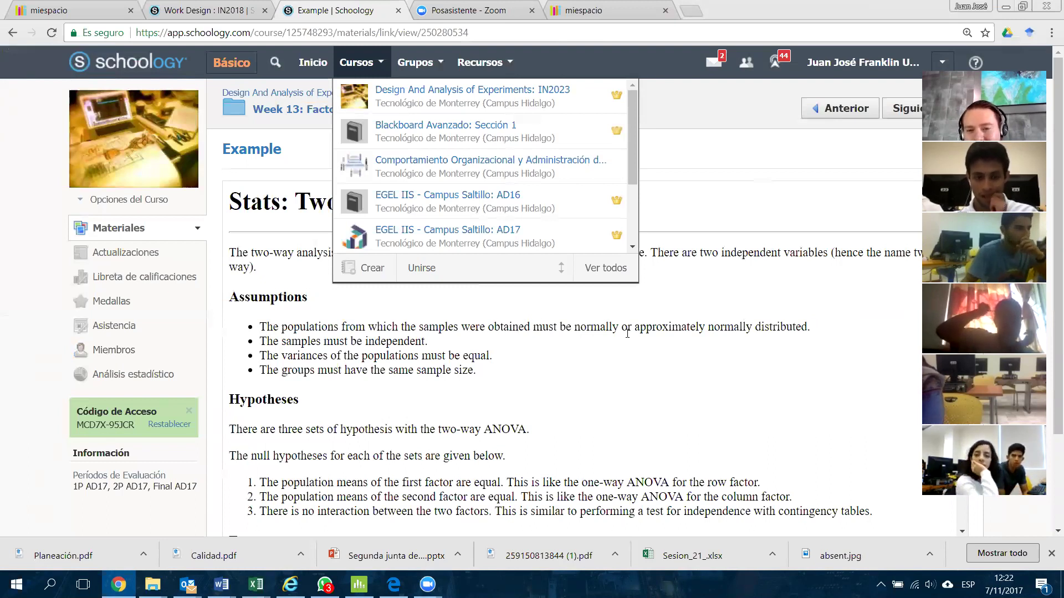
triple_click(693, 326)
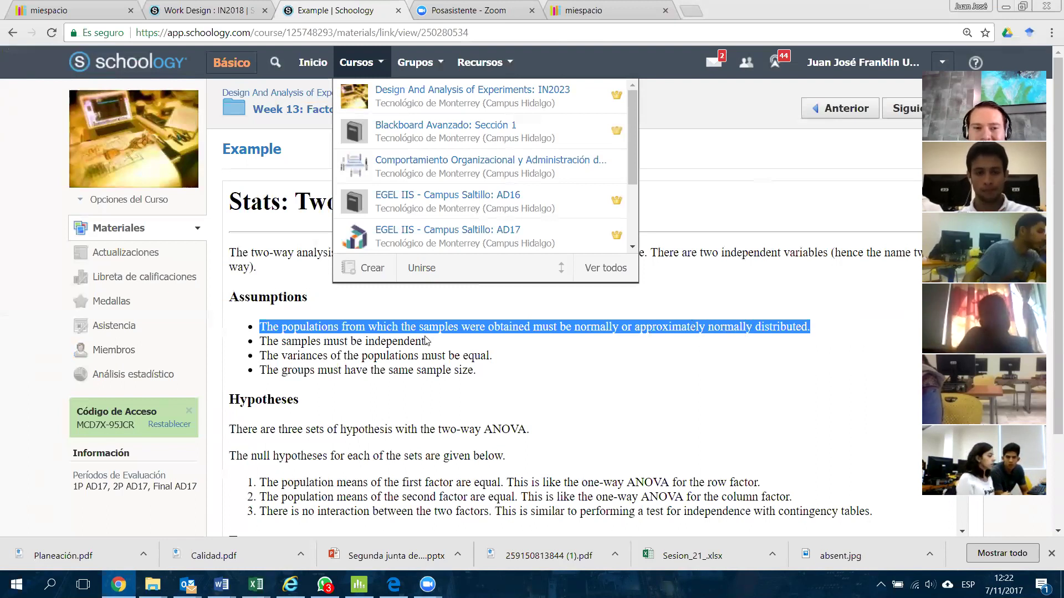
drag(264, 355, 400, 353)
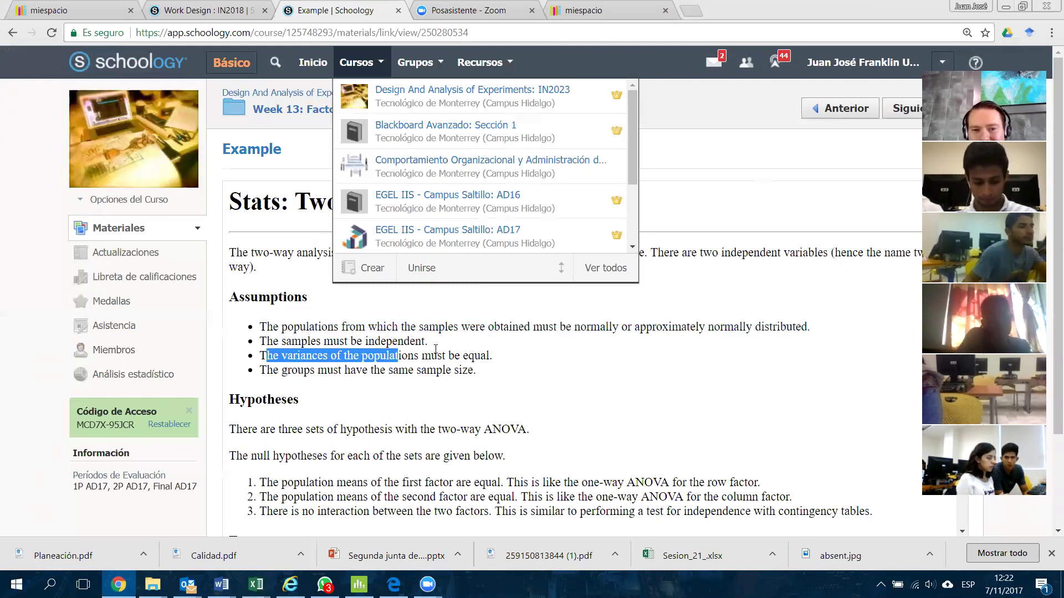
click(496, 361)
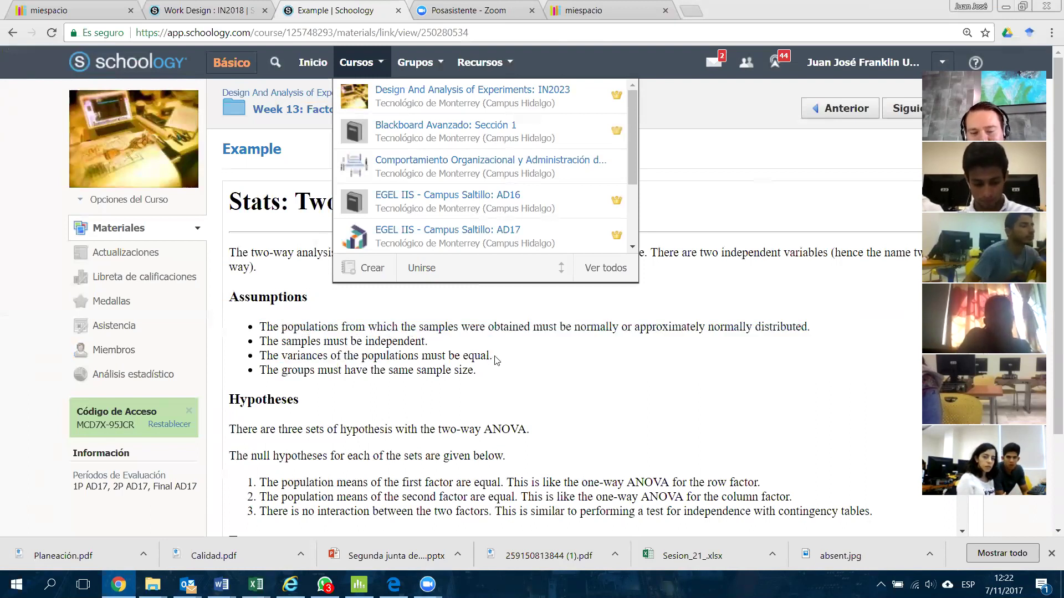
click(359, 585)
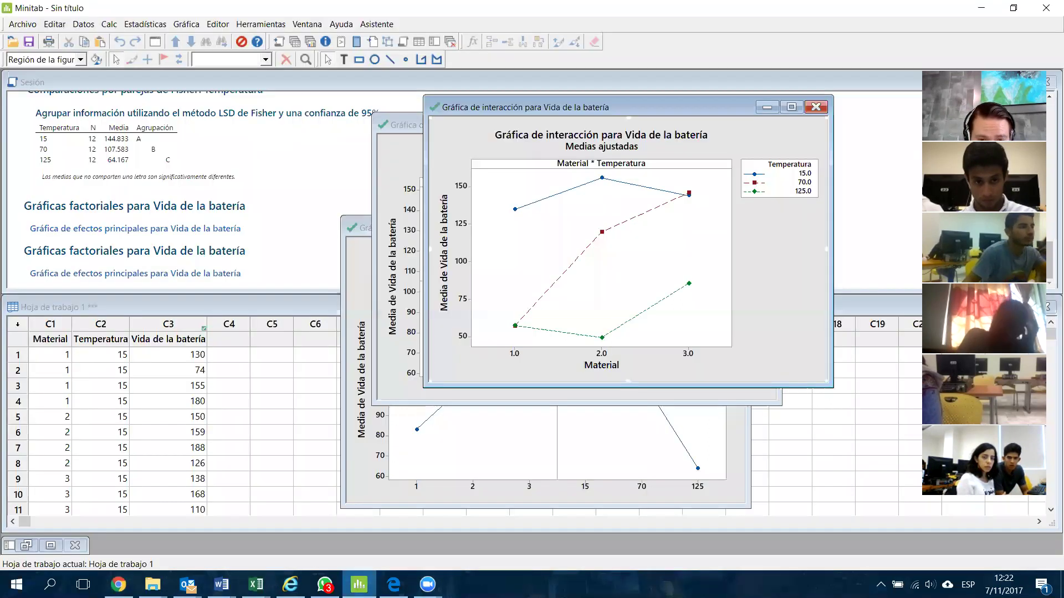
click(144, 26)
mouse_move(190, 72)
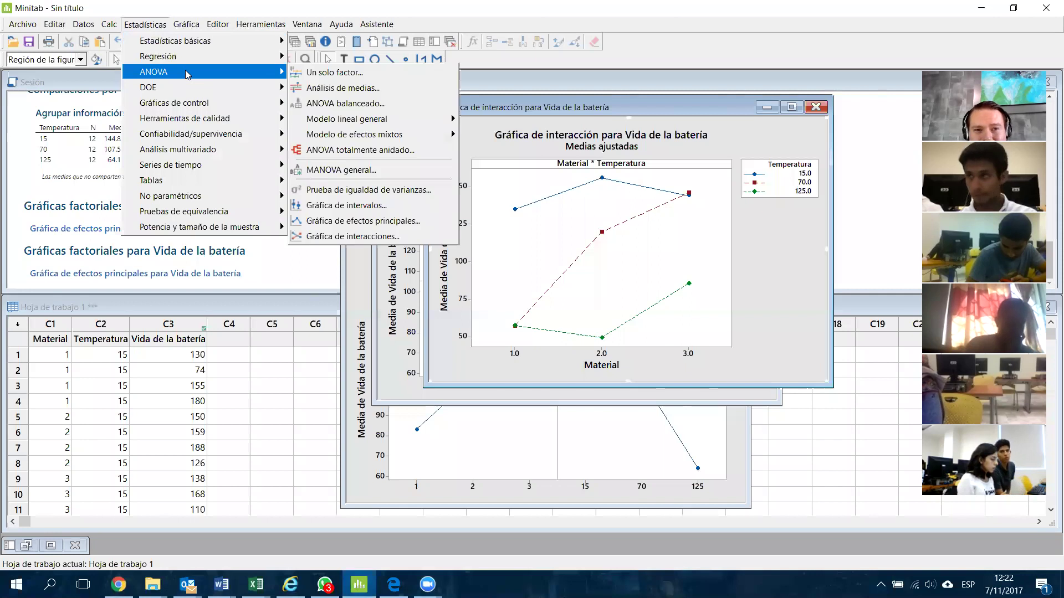
mouse_move(458, 118)
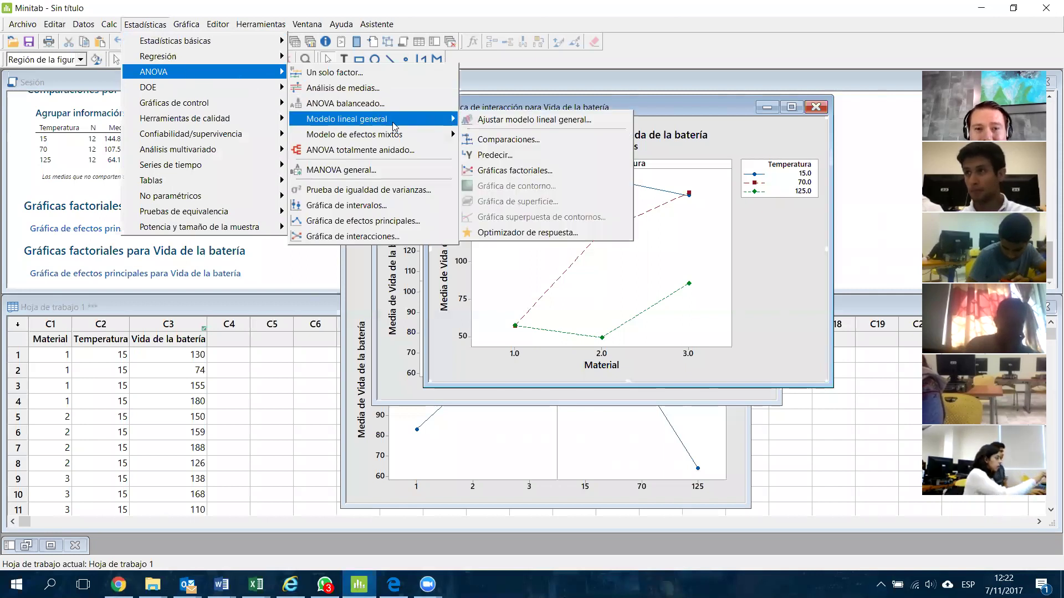
click(521, 122)
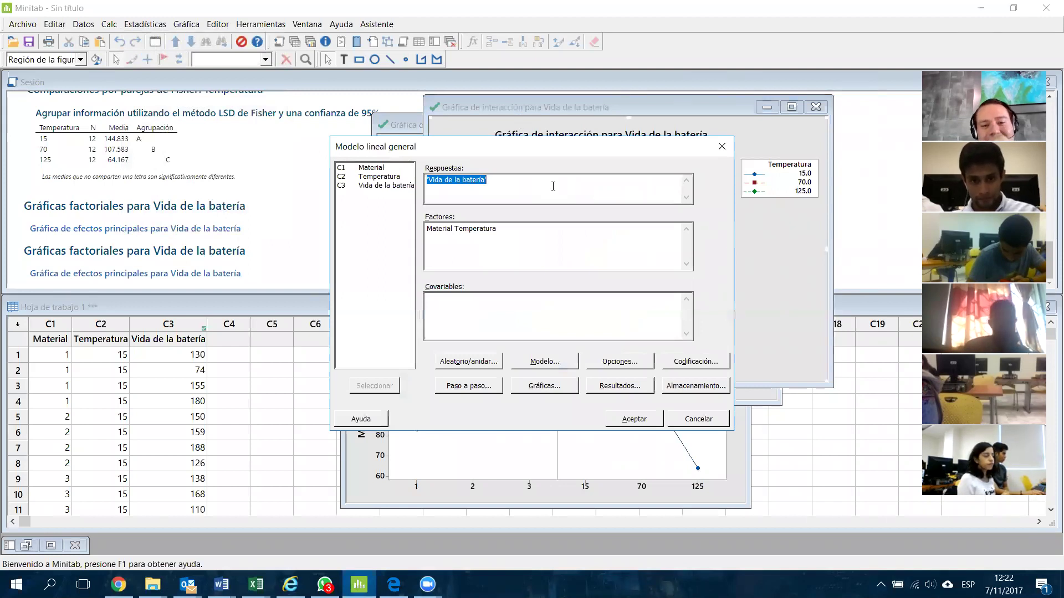
click(544, 388)
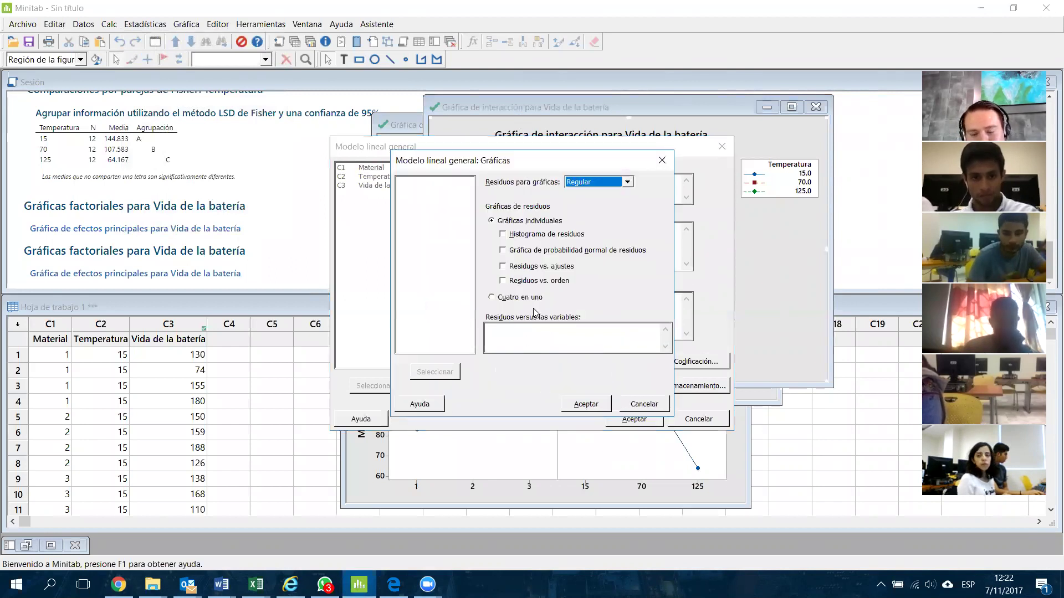
click(492, 298)
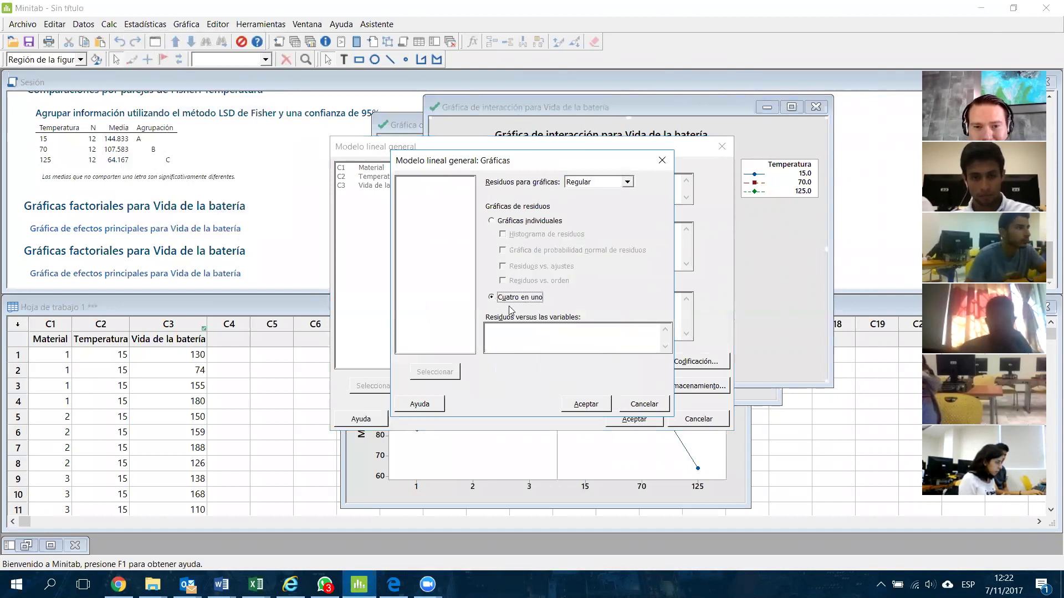
click(645, 405)
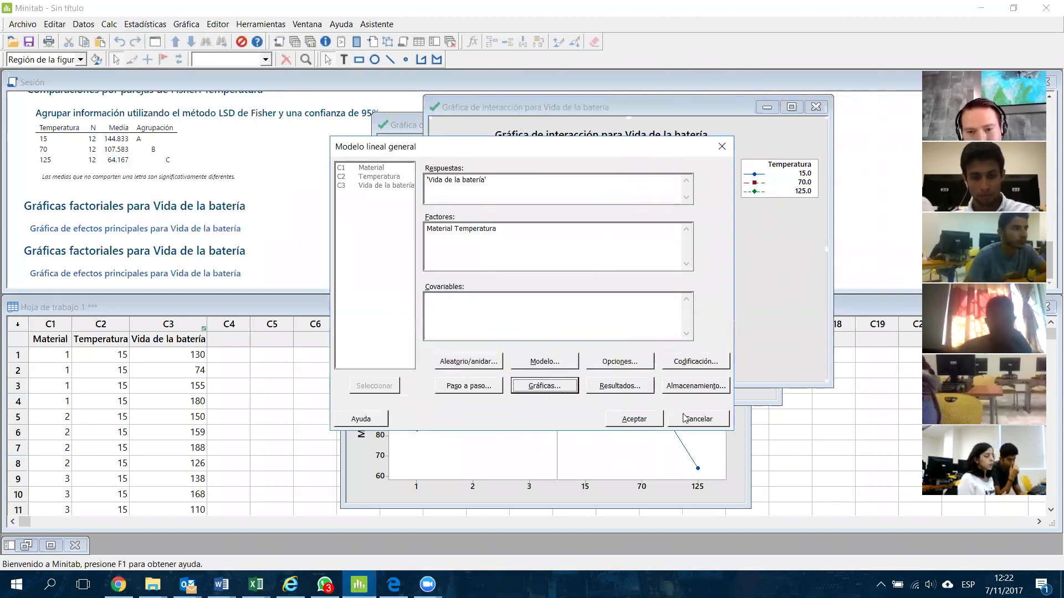
click(697, 419)
click(209, 87)
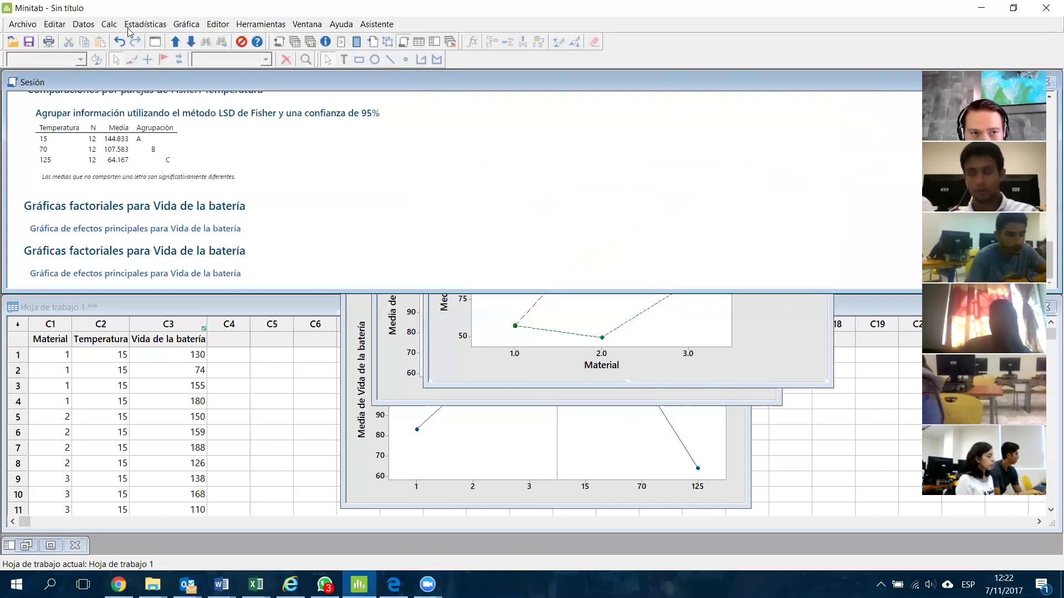
Refit the general linear model for Vida de la batería with Material and Temperatura, adding the four-in-one graph of regular residuals.
click(145, 23)
mouse_move(260, 72)
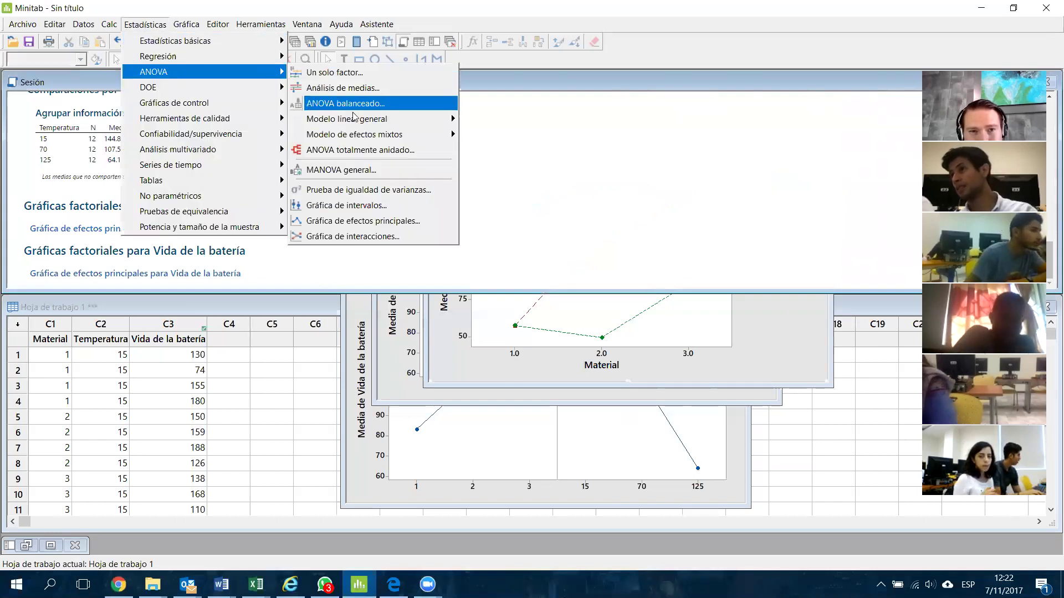
mouse_move(369, 119)
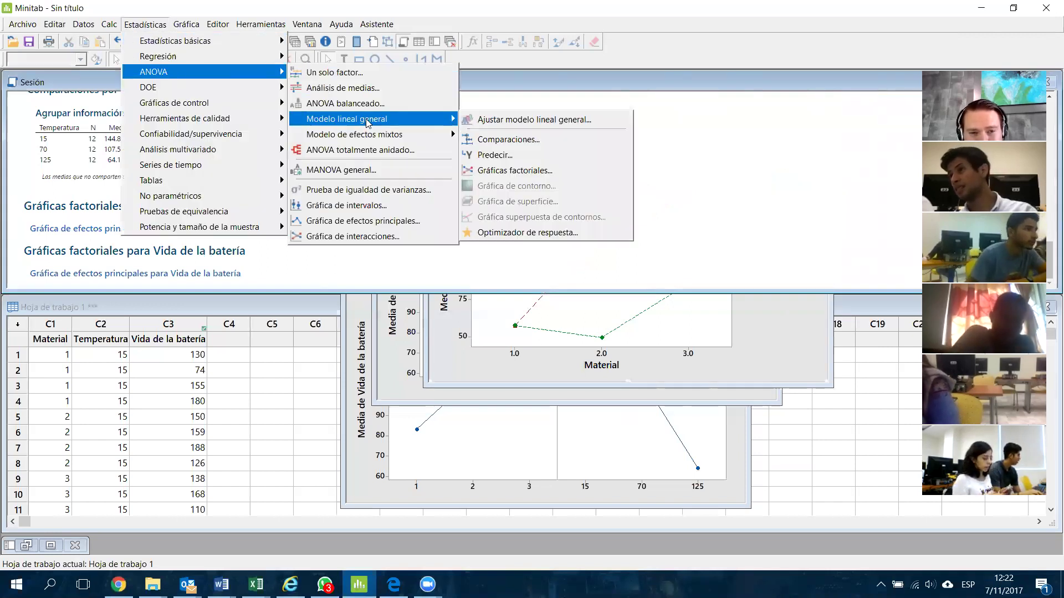
click(517, 119)
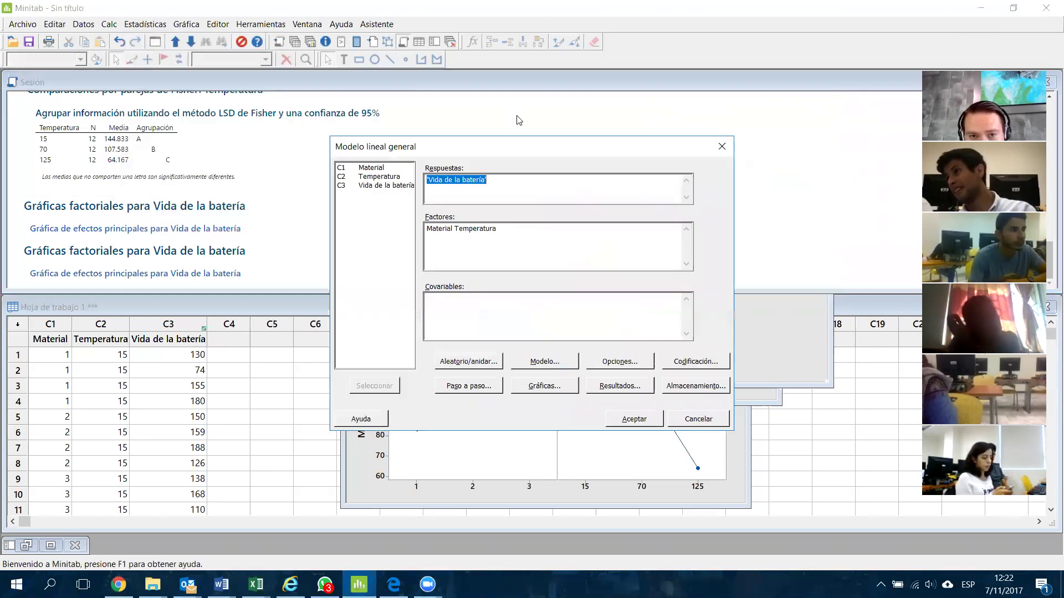
click(553, 384)
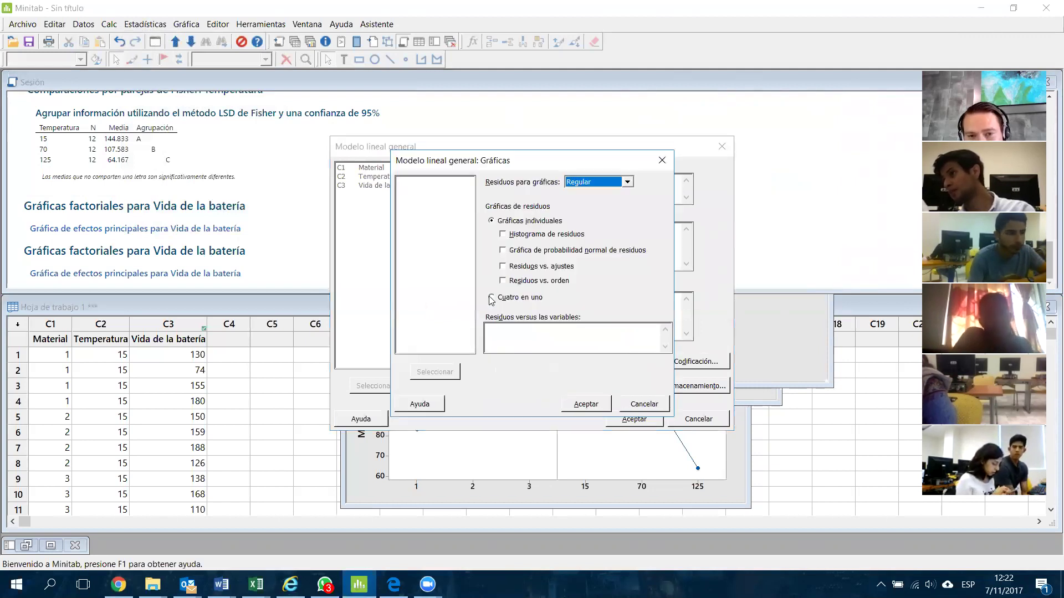
click(492, 298)
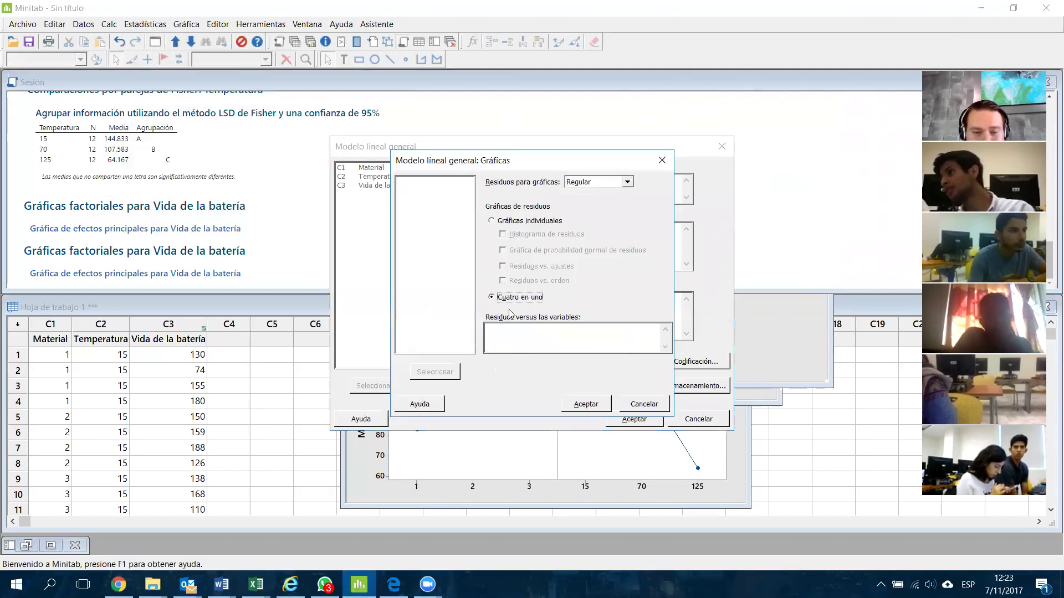
click(586, 404)
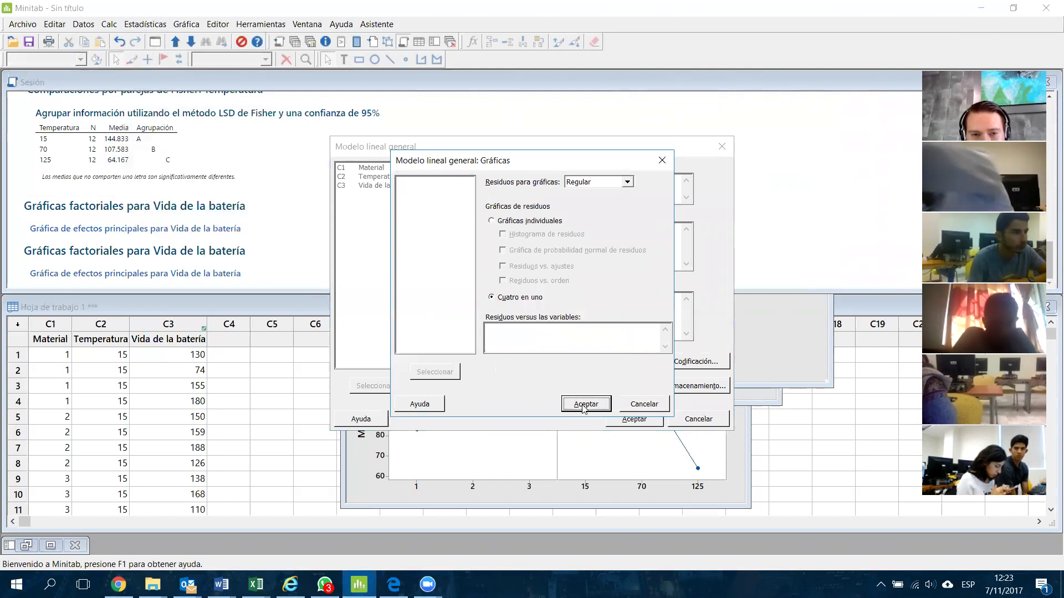
click(620, 417)
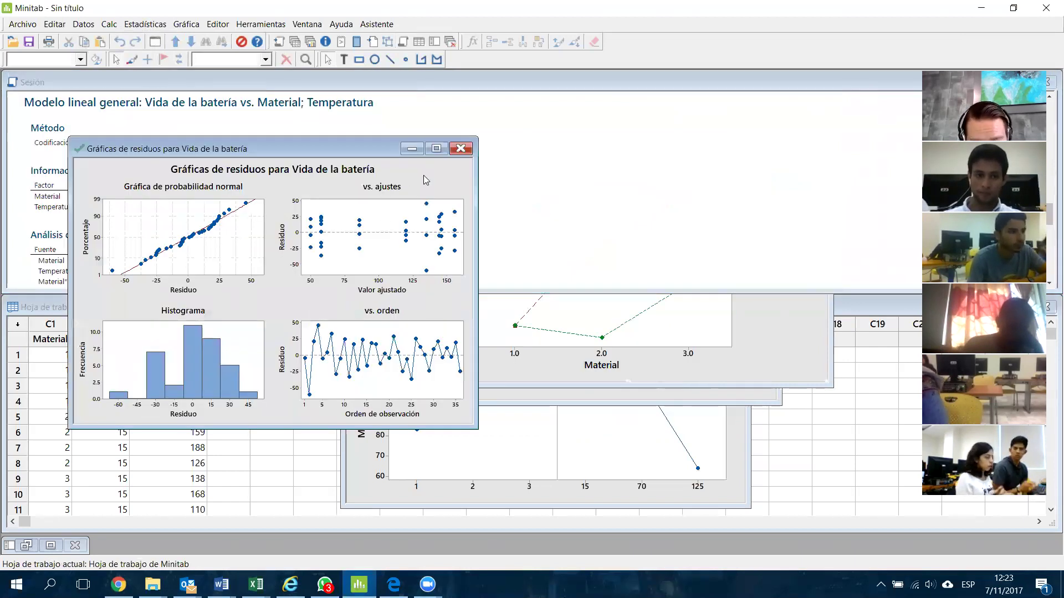
Copy the residual plots graph for Vida de la batería and paste it into Excel at cell B70, under question 10.
right_click(423, 175)
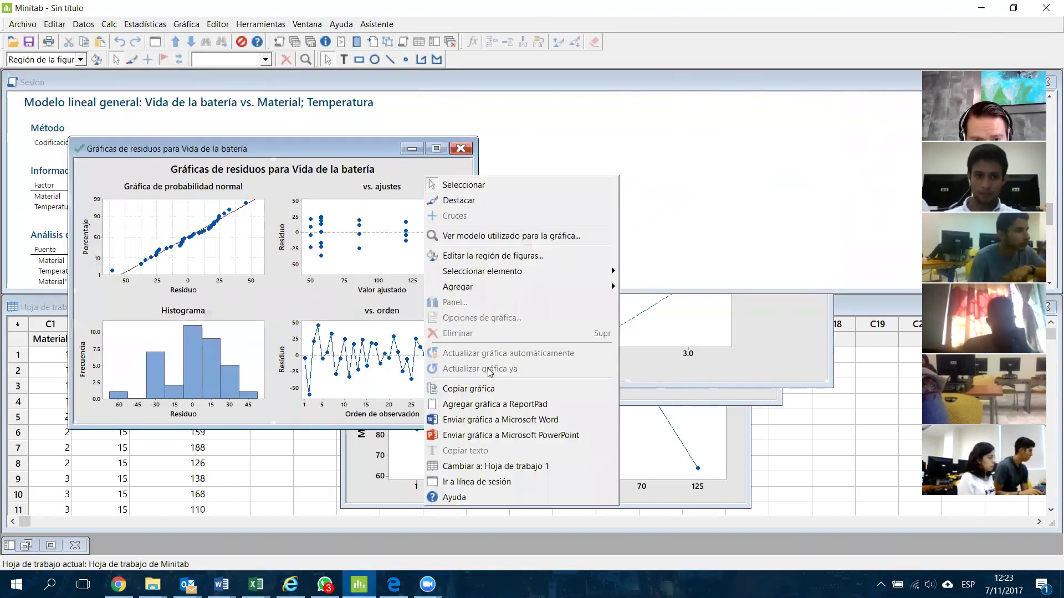
click(492, 389)
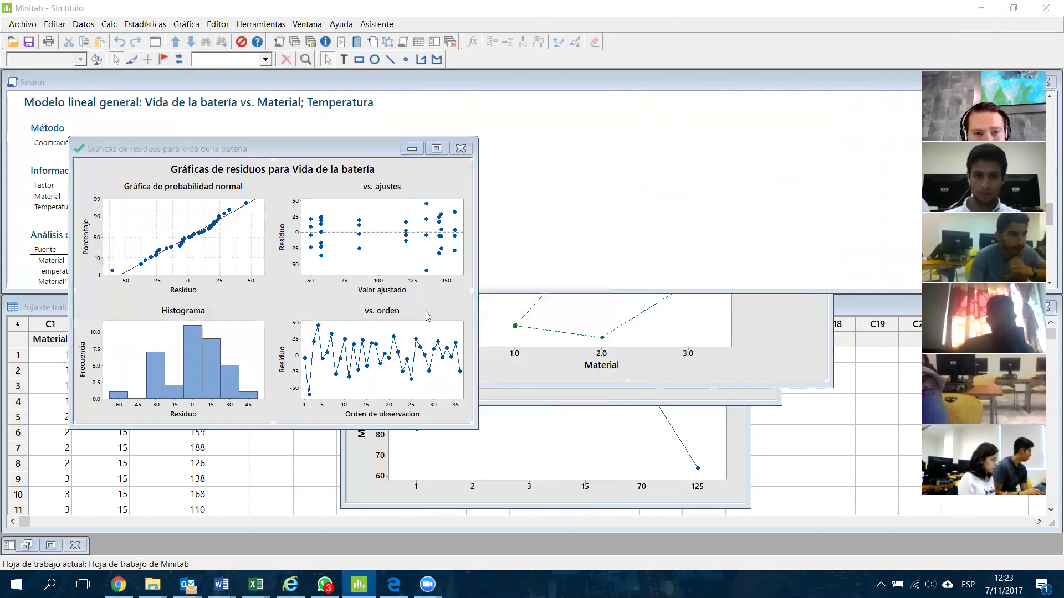
key(alt+Tab)
key(Tab)
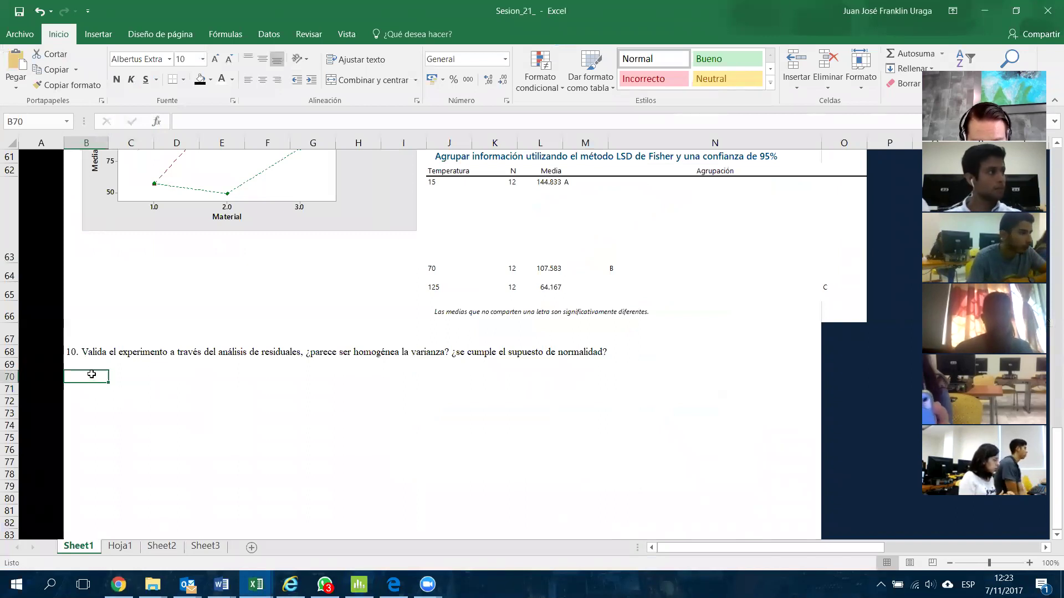
right_click(91, 375)
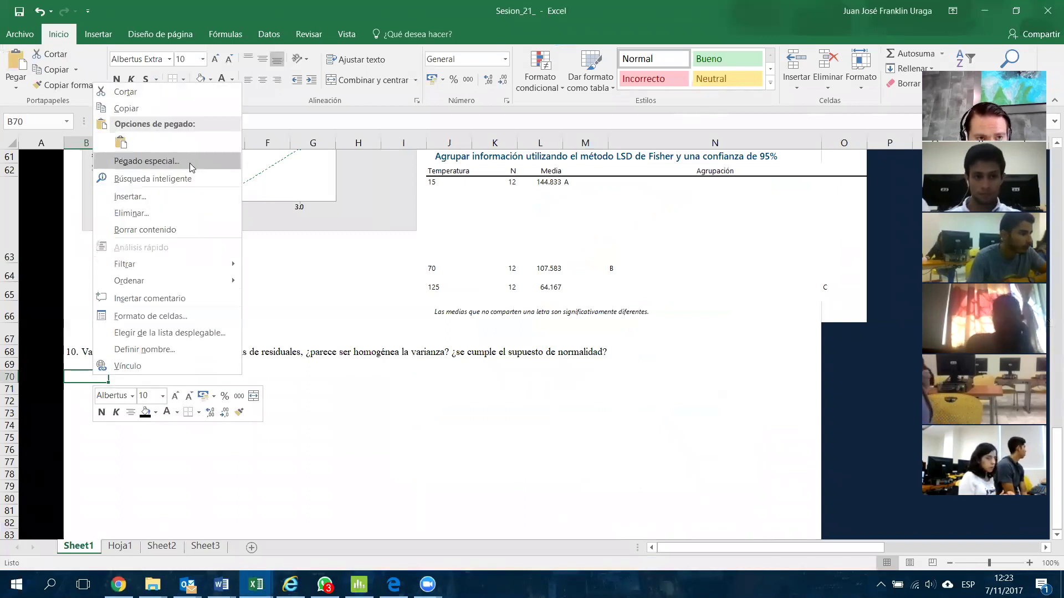
key(Escape)
key(Escape)
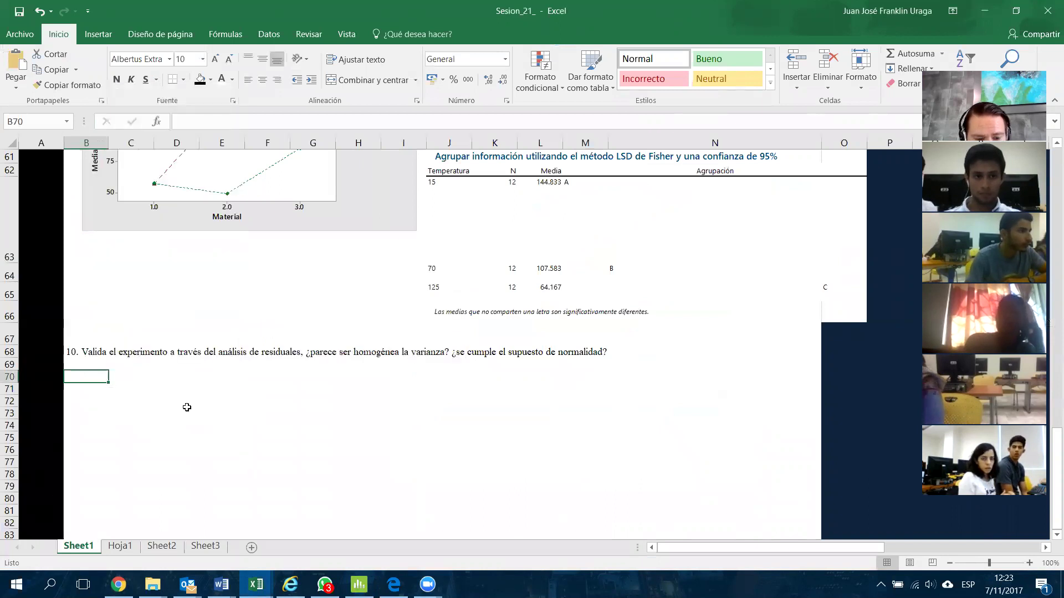
key(ctrl+v)
click(560, 396)
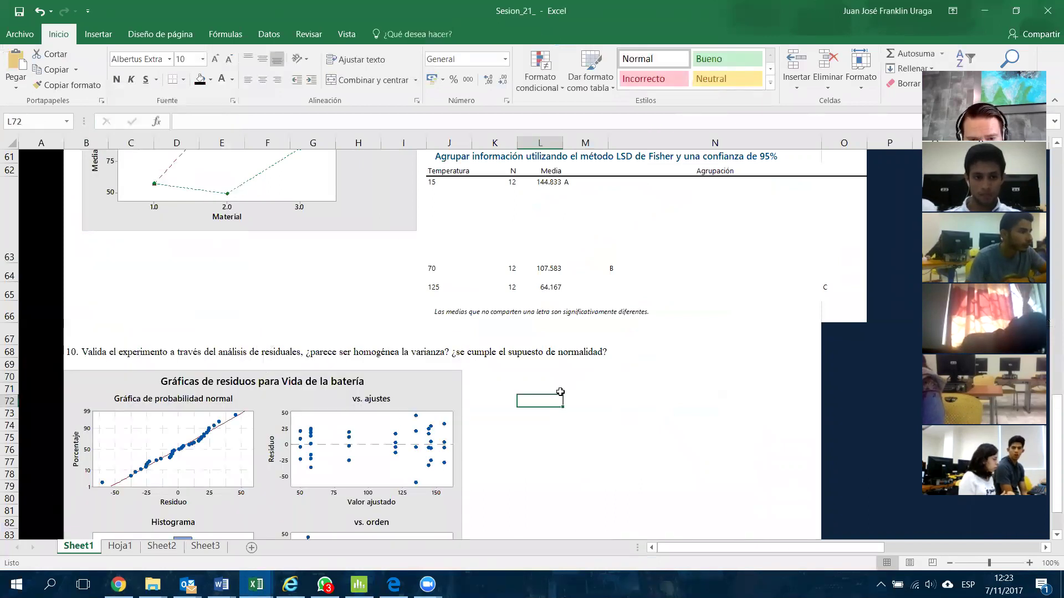
scroll(560, 392, down, 4)
scroll(560, 392, up, 3)
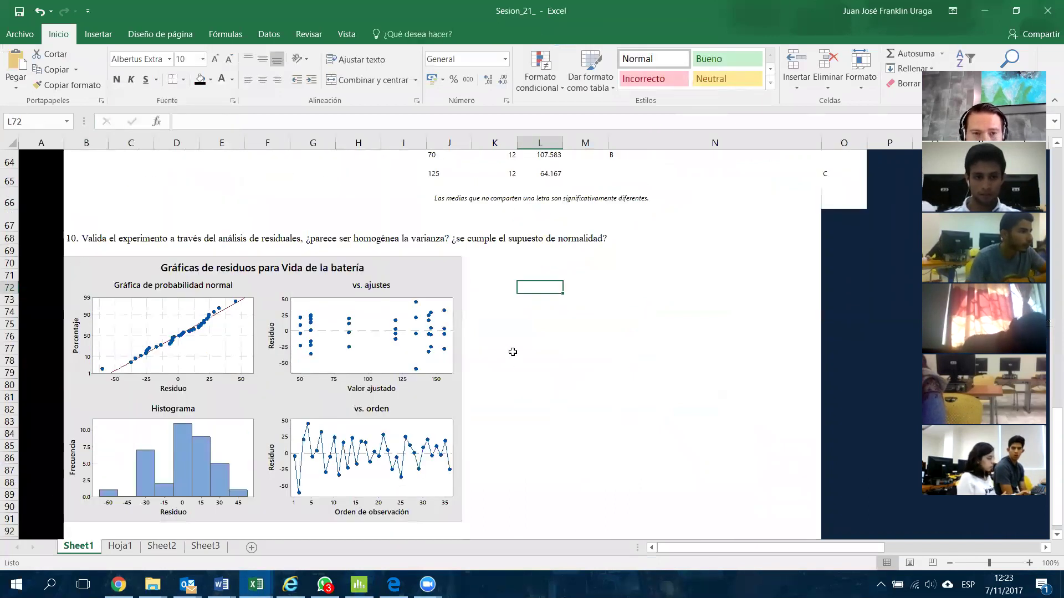
Add the heading "Gráfico de probabilidad normal" in cell K73, beside the residual plots under question 10.
click(365, 244)
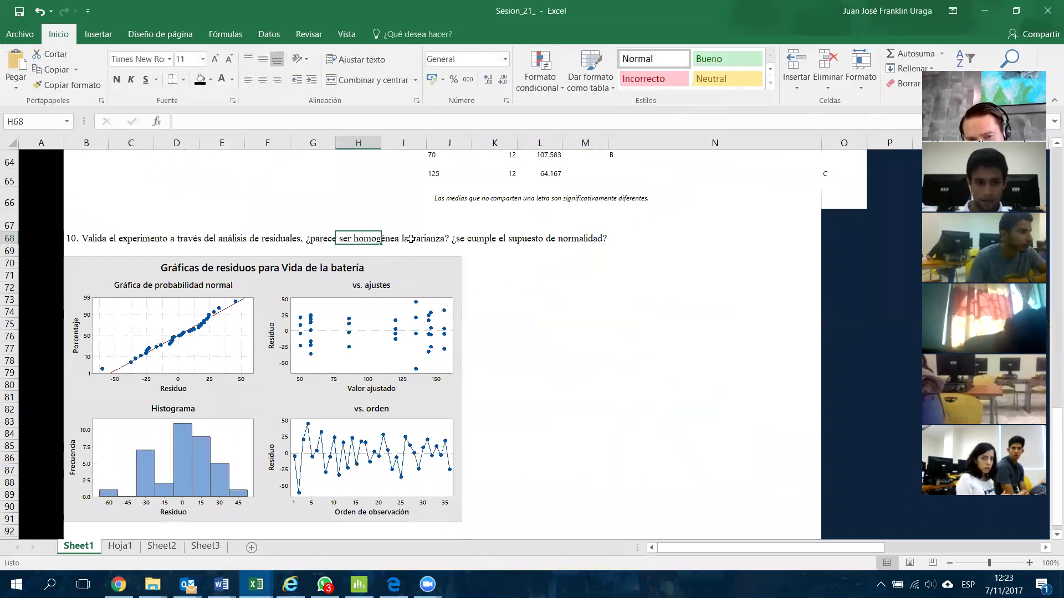
click(510, 240)
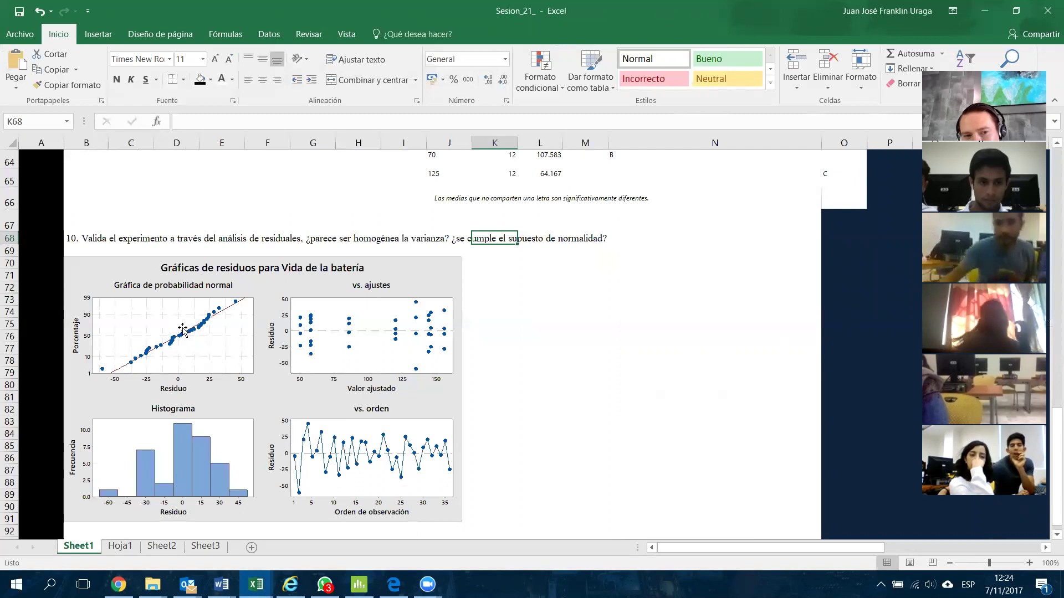
click(508, 297)
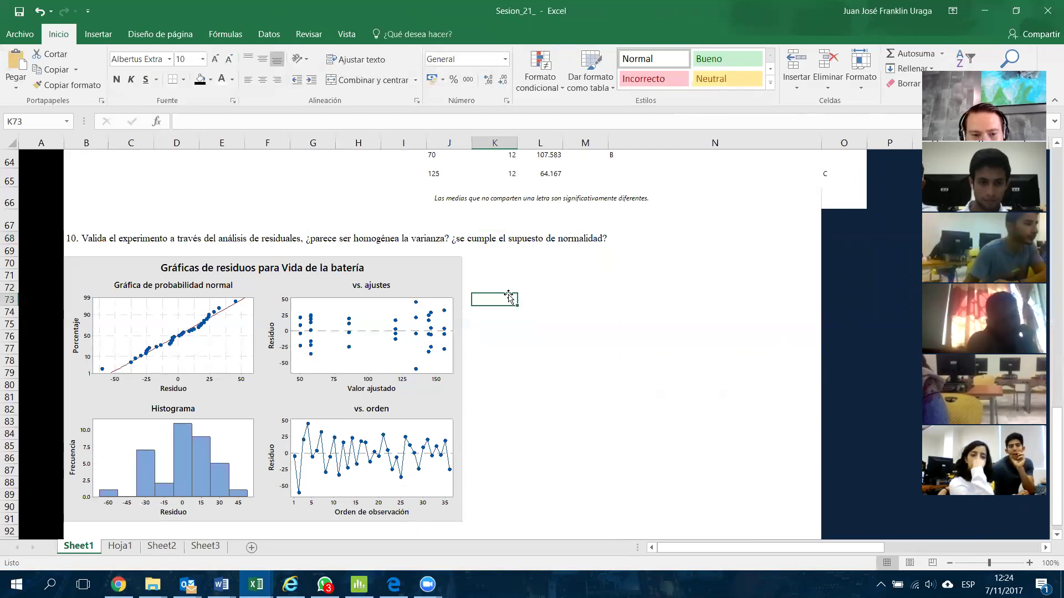
text(Gráfic)
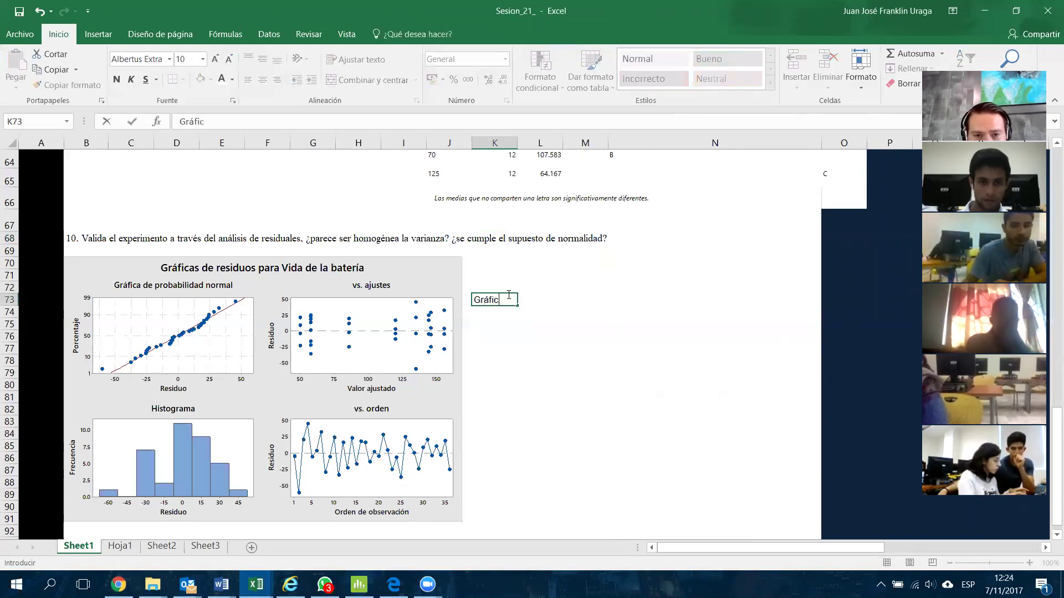
text(o de probabilia)
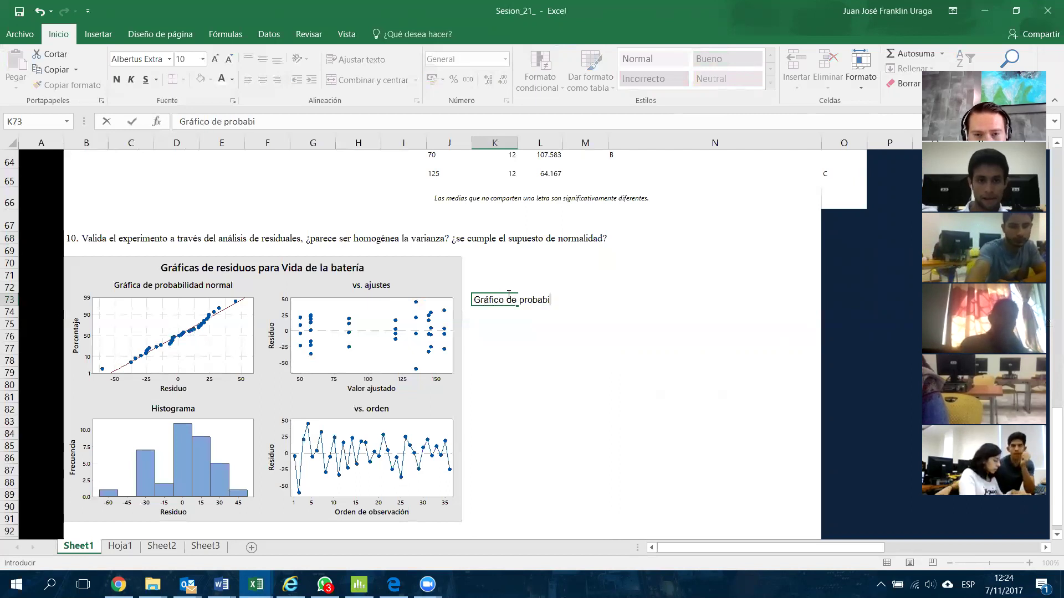
key(BackSpace)
text(da)
key(BackSpace)
key(BackSpace)
text(dad normal)
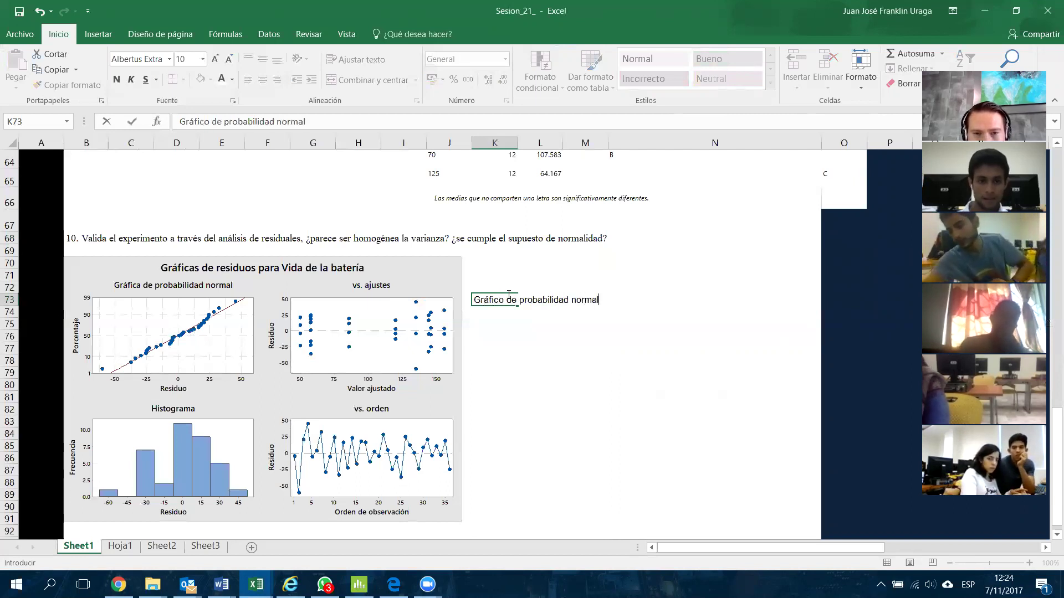
key(Return)
In K74, write "Dado que la mayoría de los puntos están sobre la línea, se puede decir ue se cumple el supuesto de normalidad".
text(Dado que la mayo)
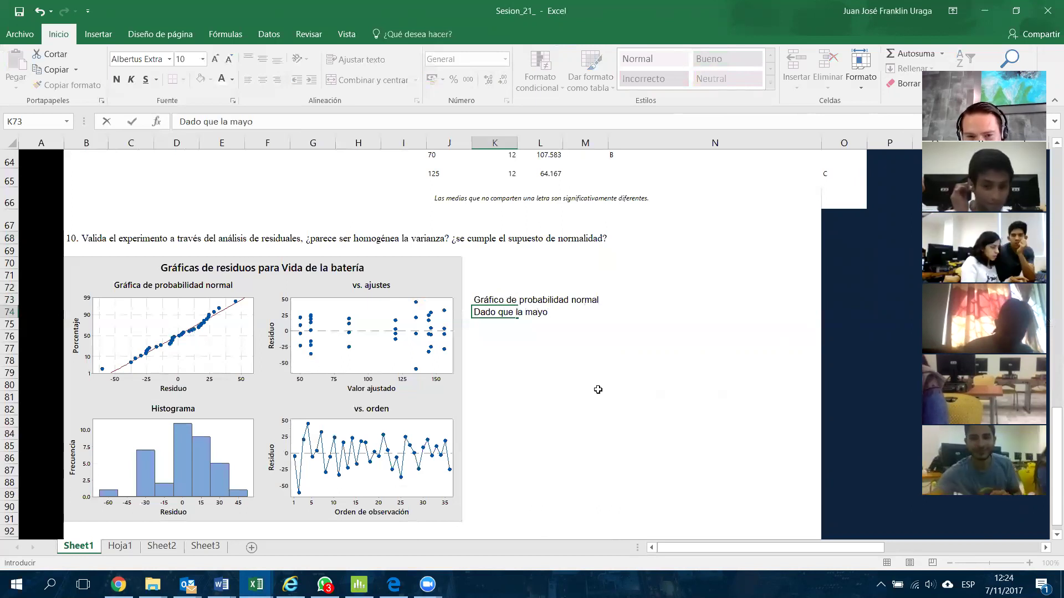
click(589, 350)
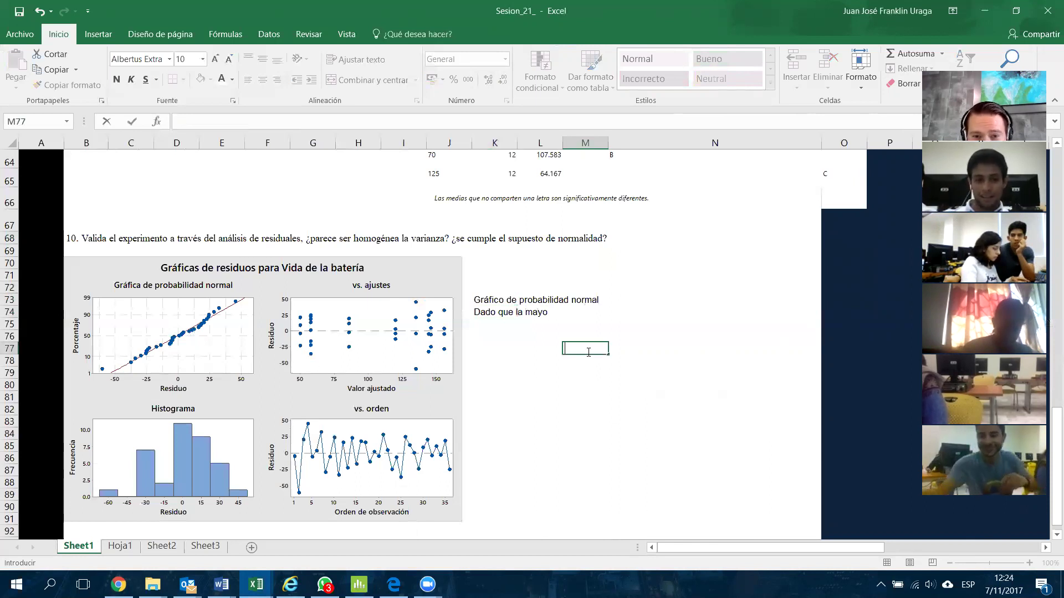
click(484, 313)
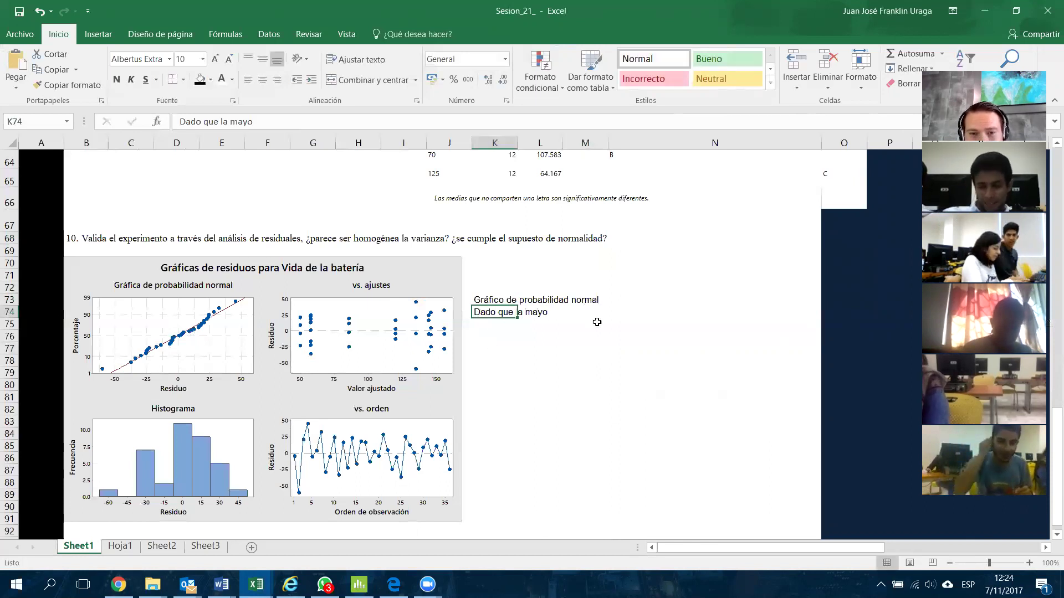
click(318, 120)
text(ría de los puntos están sobre la lpi)
text(n)
key(BackSpace)
key(BackSpace)
text(nea, s)
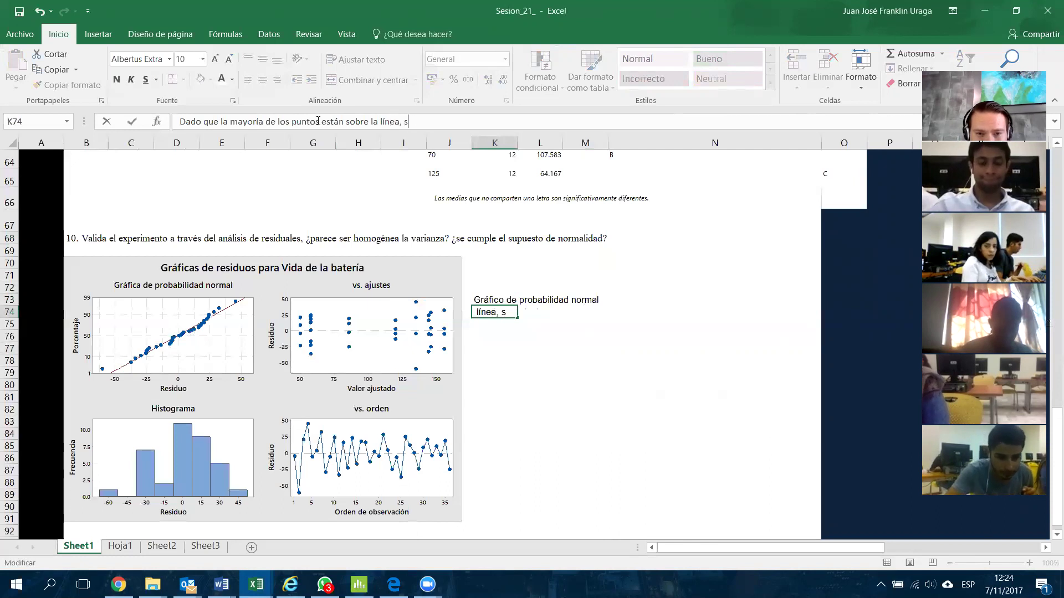
text(e puede decir ue se u)
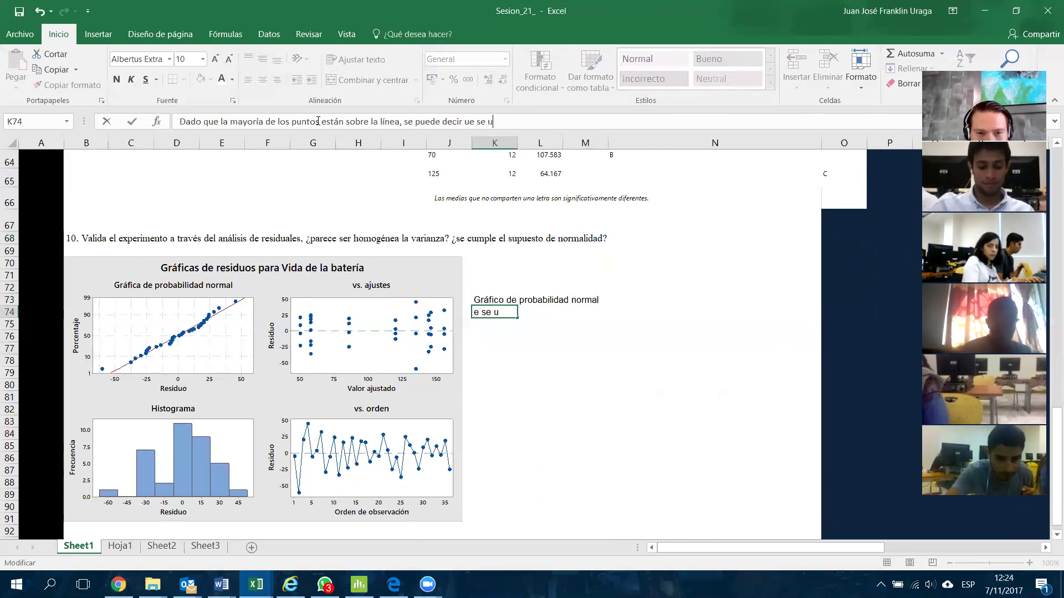
key(BackSpace)
text(cumple s)
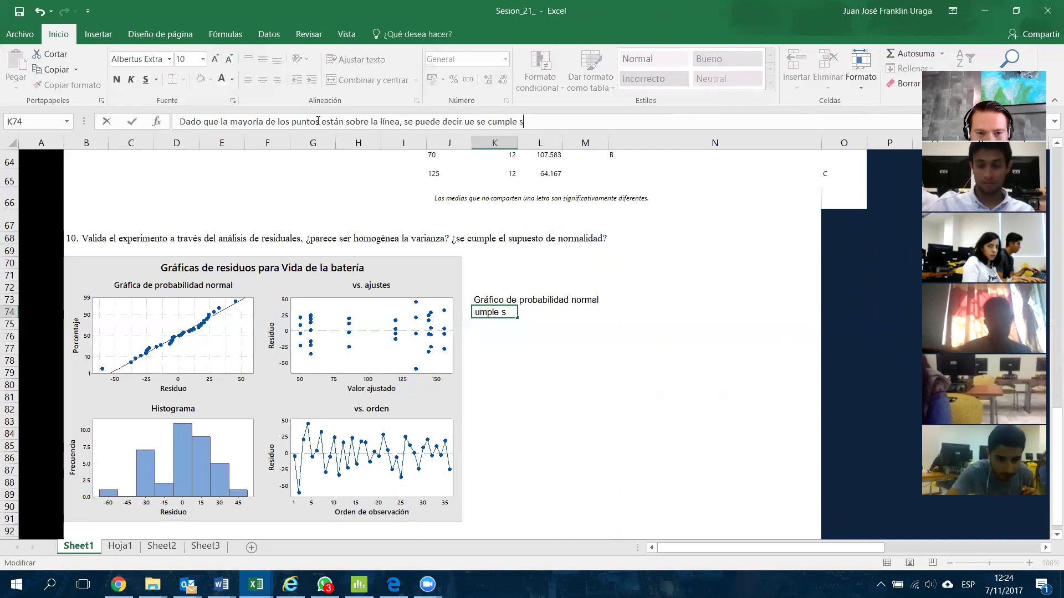
key(BackSpace)
text(el supuesto de no)
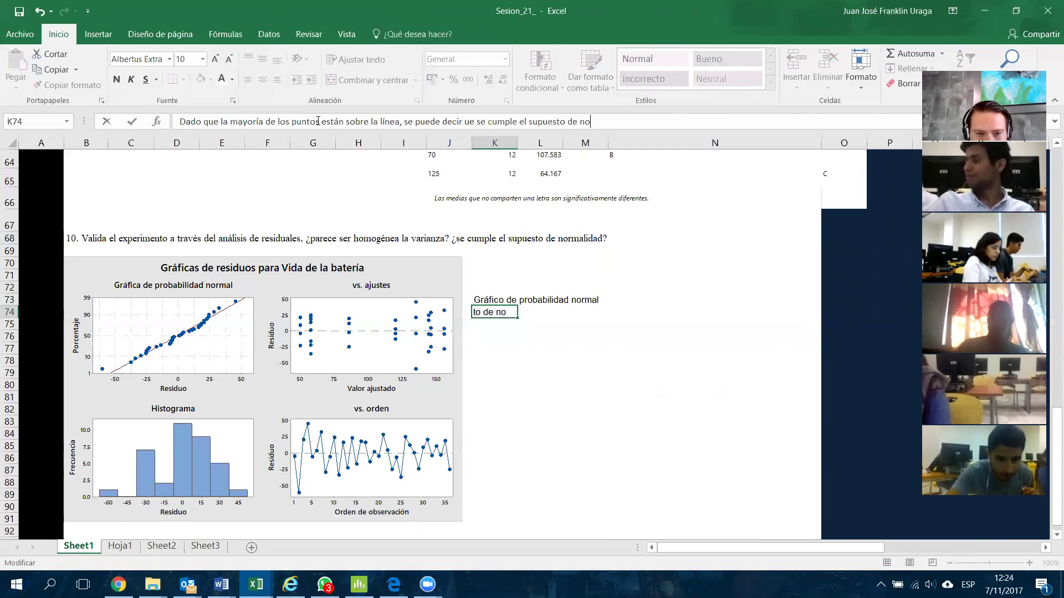
text(rmalidad)
key(Return)
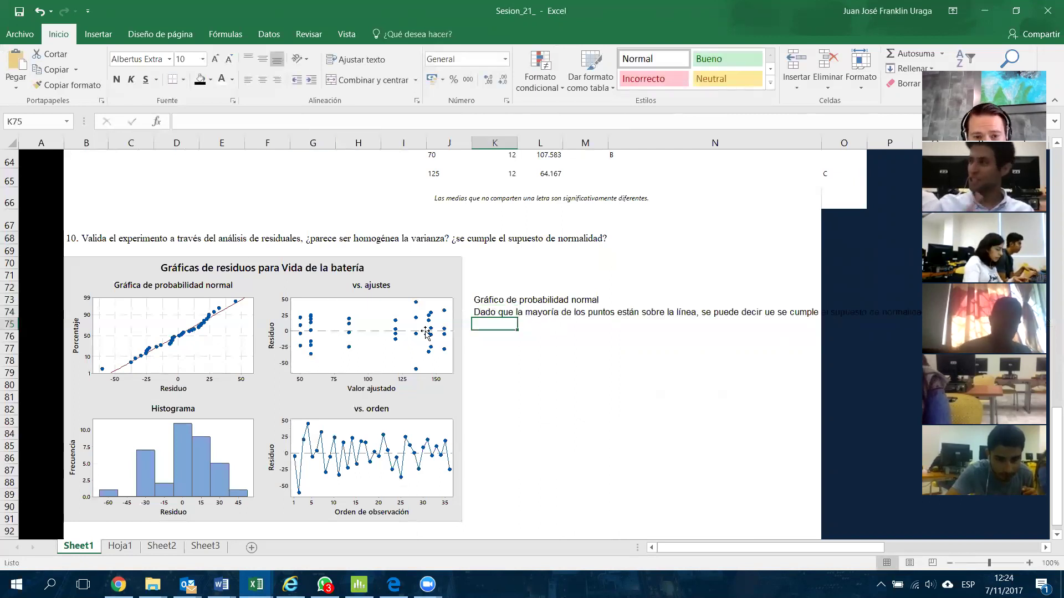
Add the heading "Gráfico vs ajustes" in cell K80, below the normality conclusion.
click(502, 310)
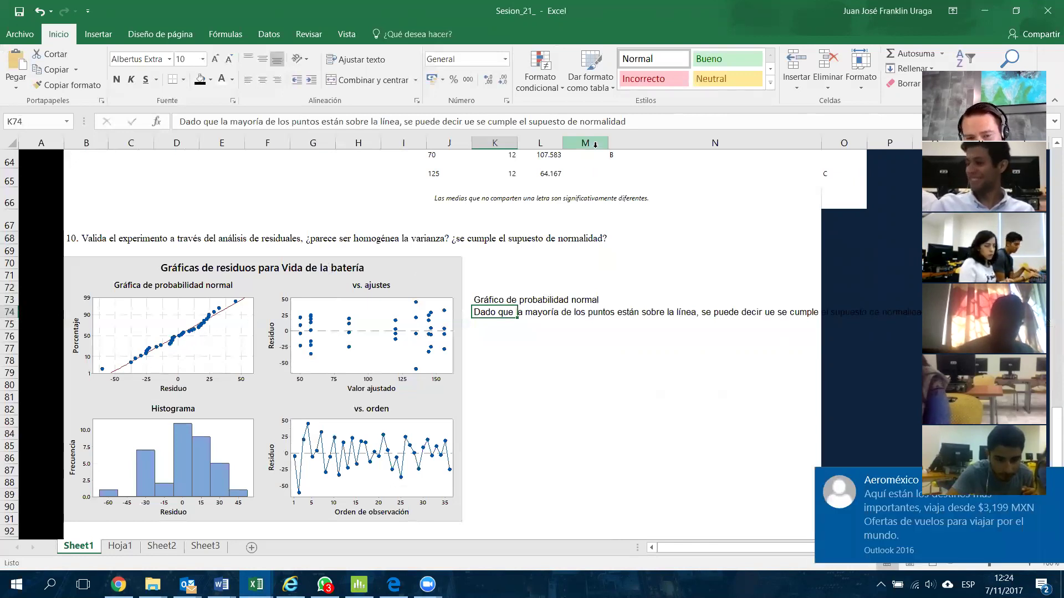
click(496, 337)
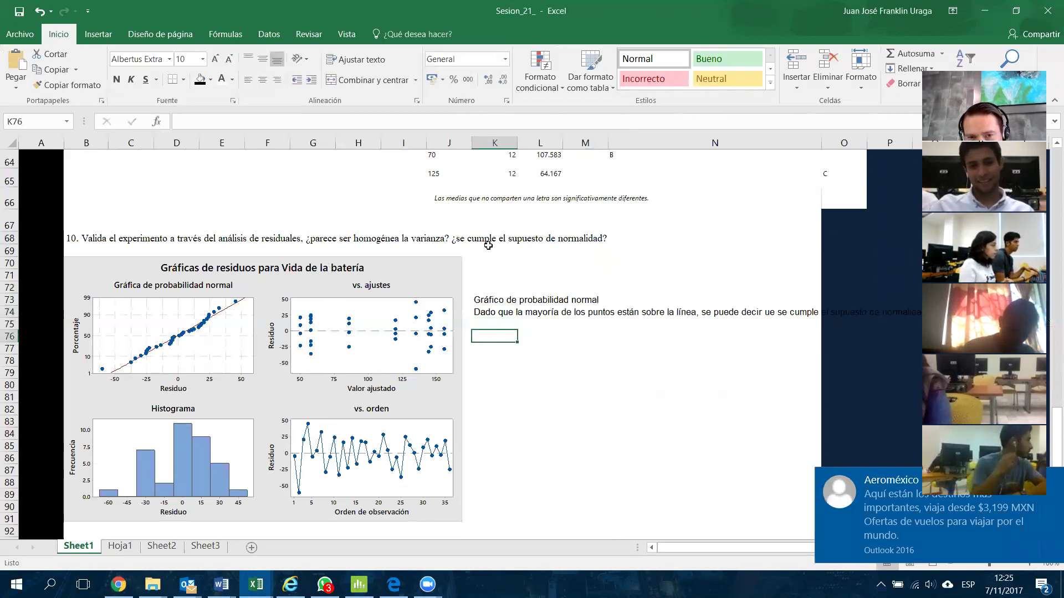
click(367, 320)
double_click(341, 323)
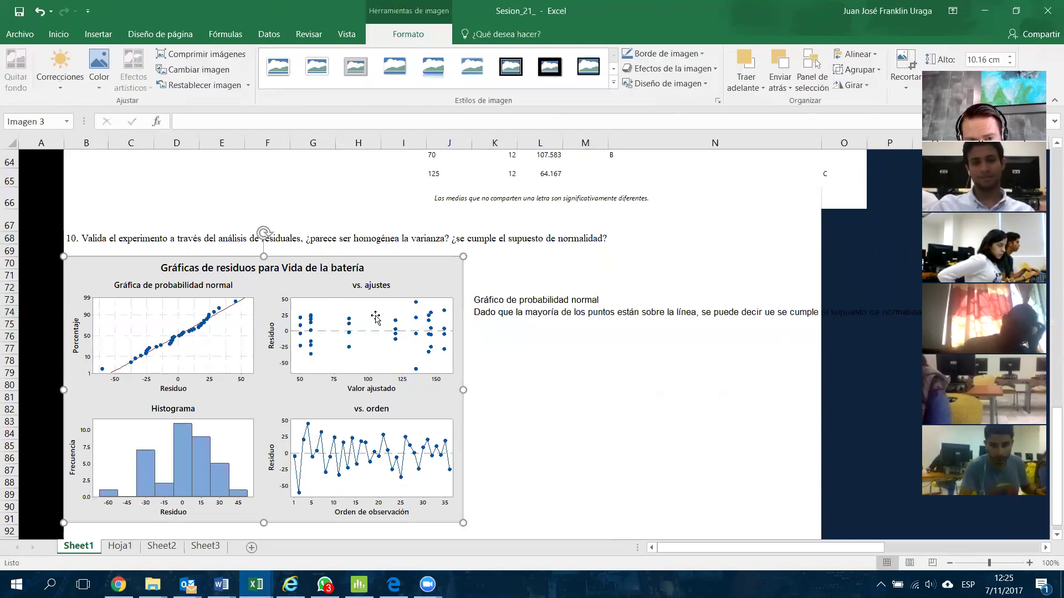
click(499, 386)
text(Gra)
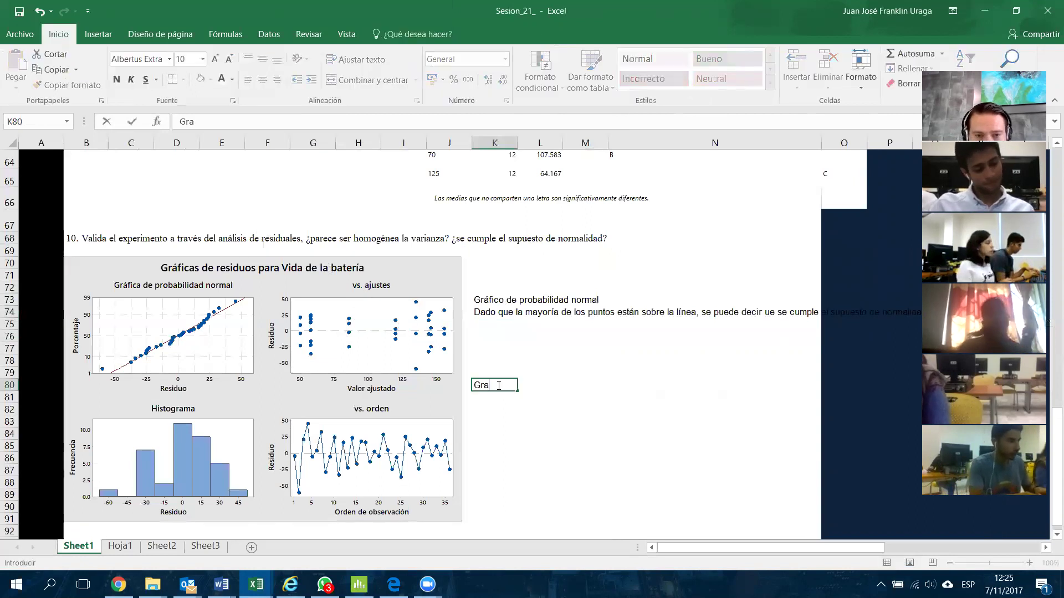
key(BackSpace)
text(áfi)
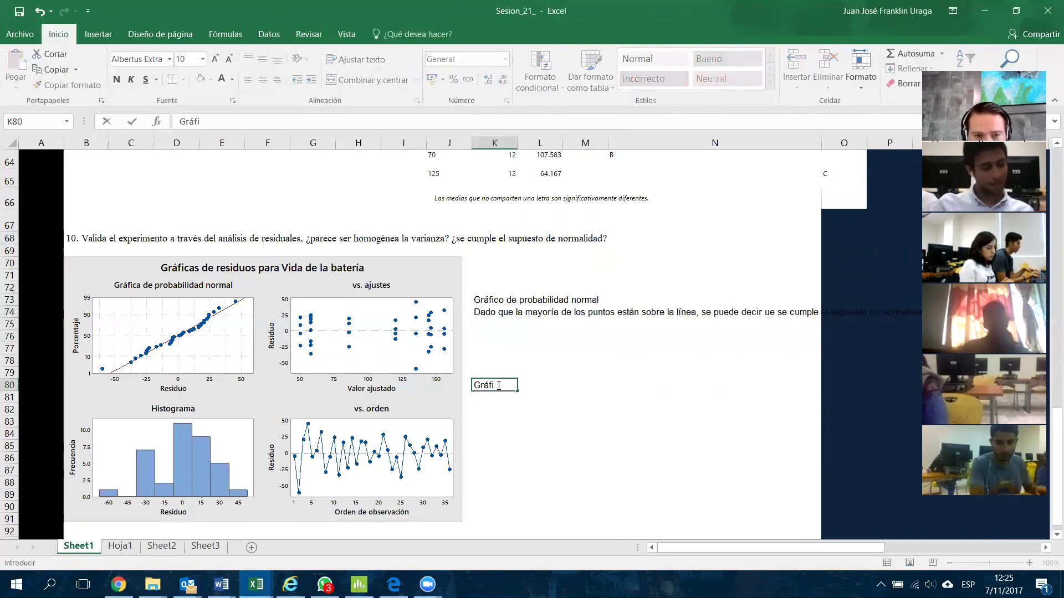
text(co vs ajustes)
key(Return)
Write "Dado que no se observa un patrón atípico, se puede concluir que la varianza" in K81 and "es igual (homogénea)" in K82.
text(Dado que no se ob)
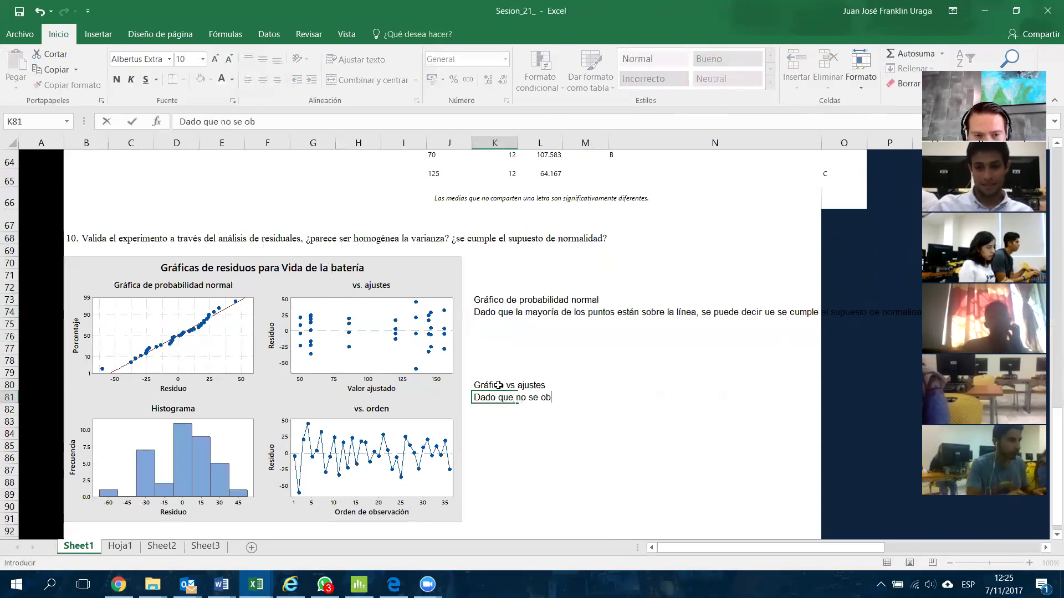
text(serva un patrón at)
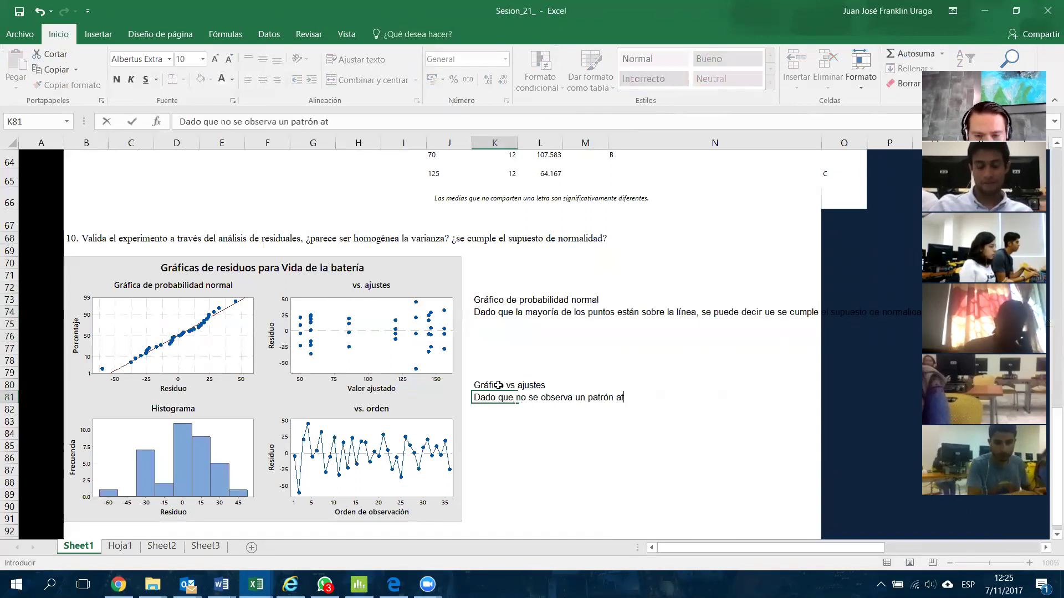
text(ípico, se puede coclu)
key(BackSpace)
text(nc)
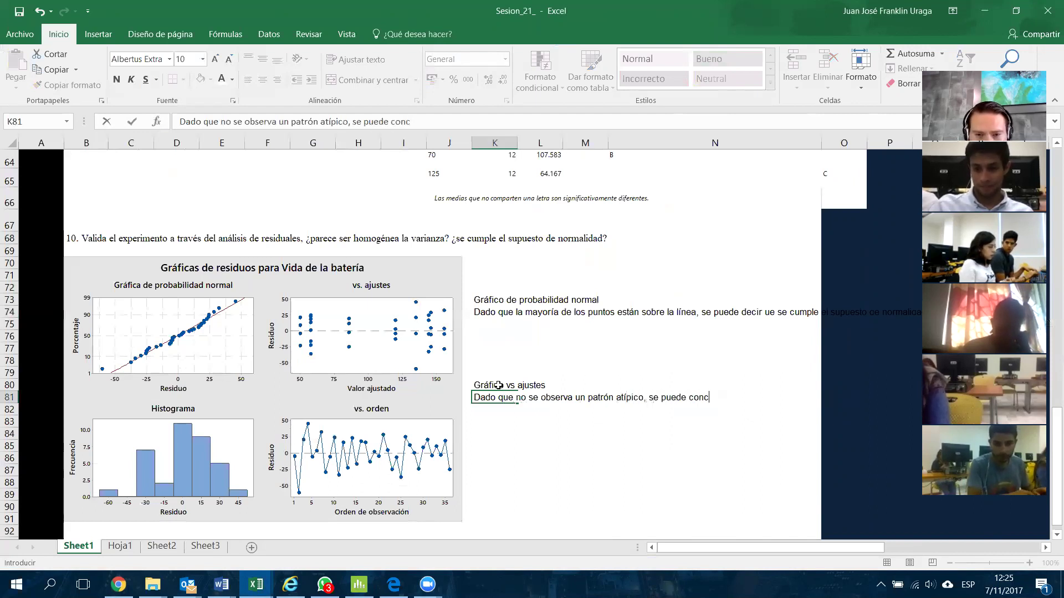
text(luir que la varianza)
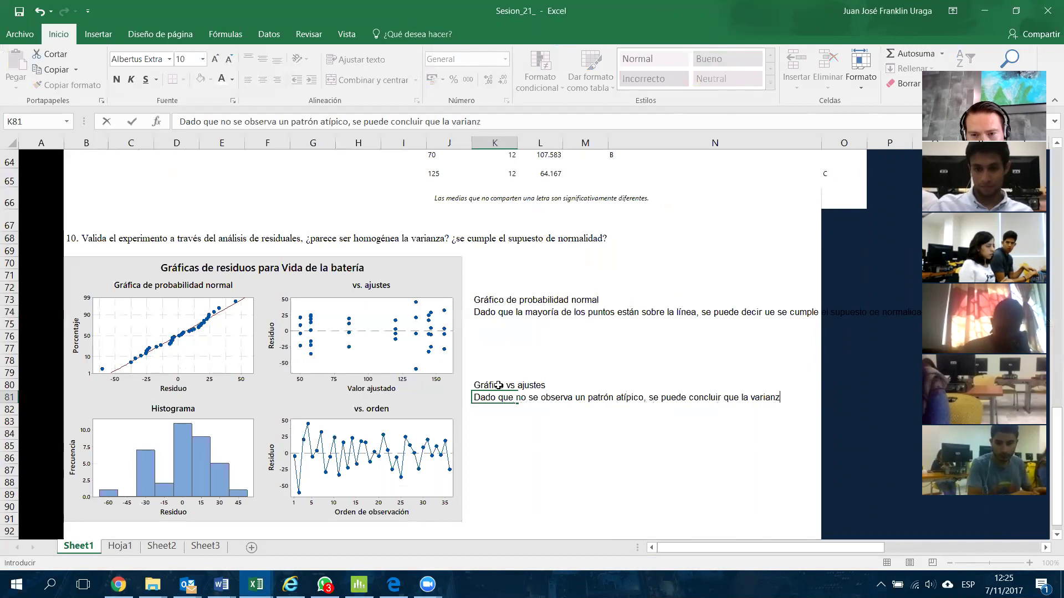
key(Return)
text(es igual)
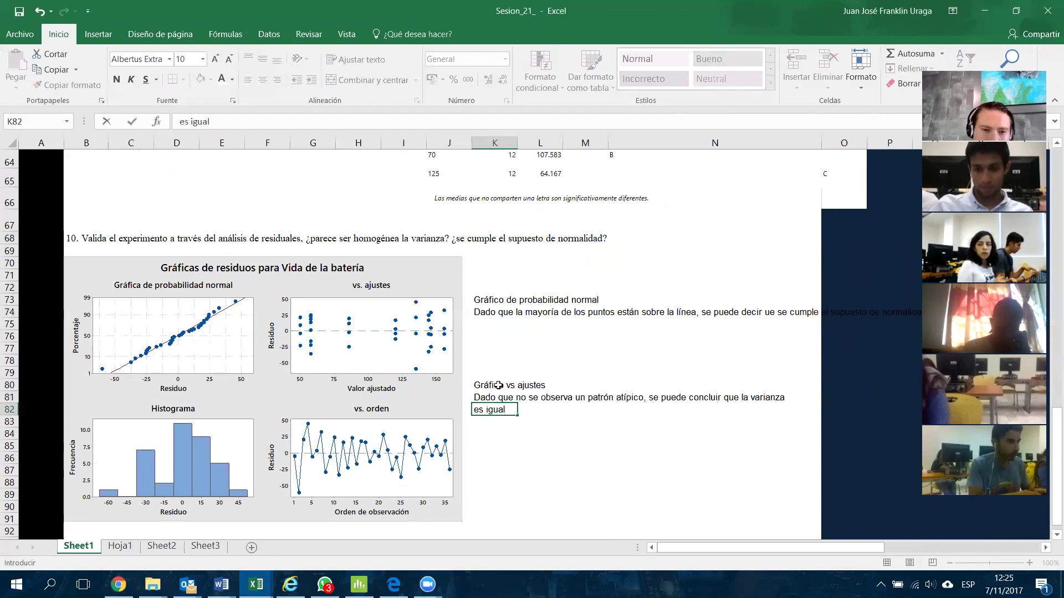
text( (ho)
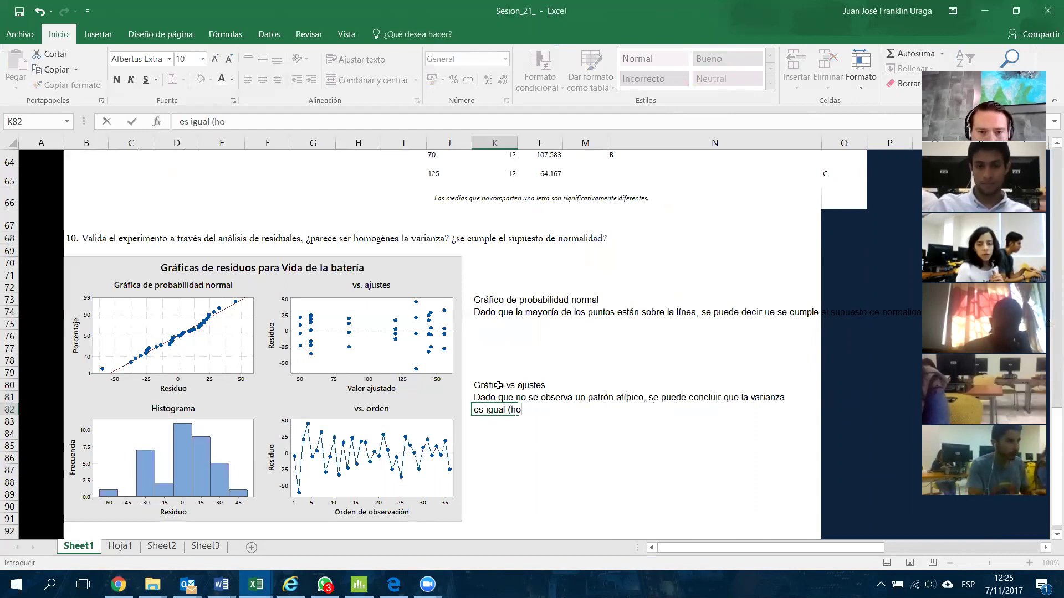
text(mogénea)
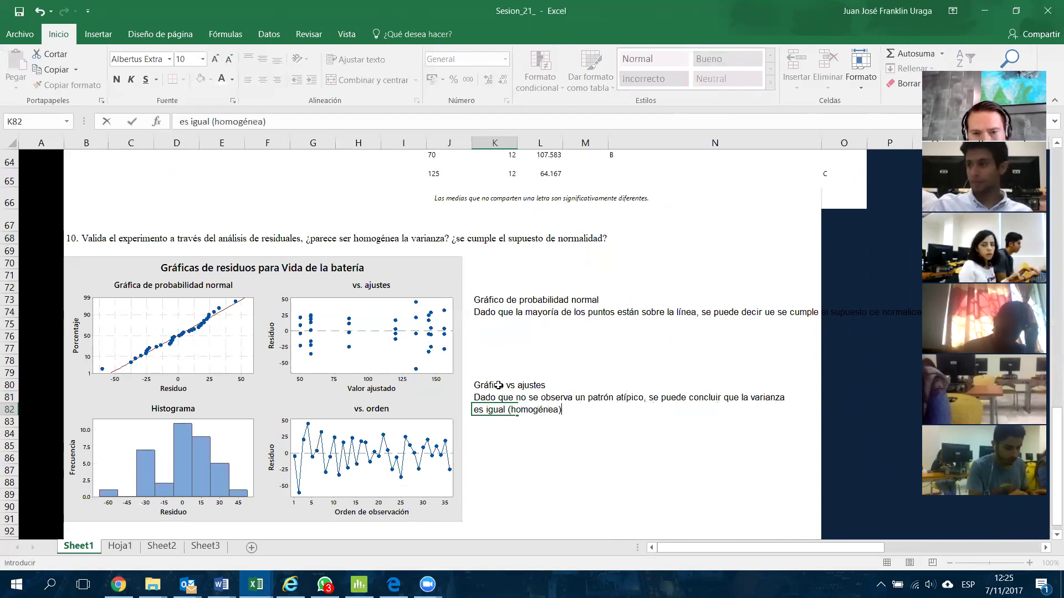
key(Return)
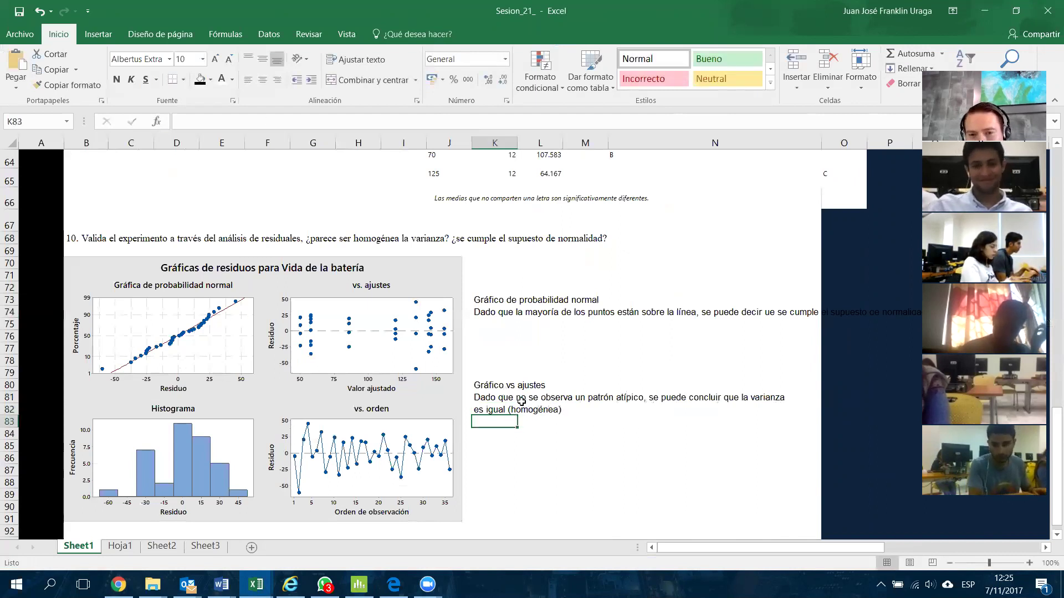
Check the residual plots against the written variance conclusion, and go back to the sample size answer under question 7.
click(474, 345)
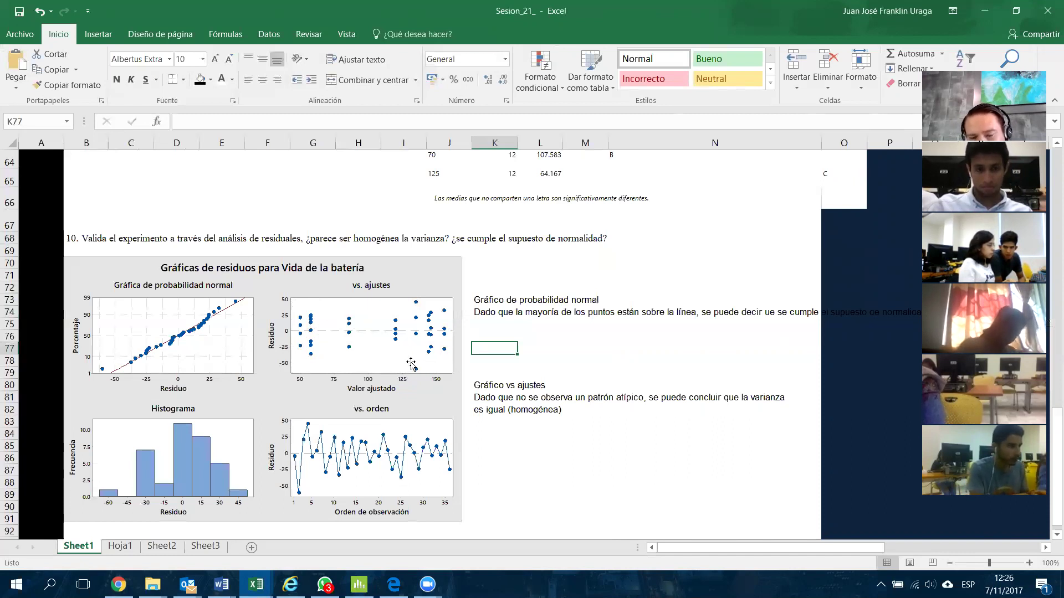
click(310, 308)
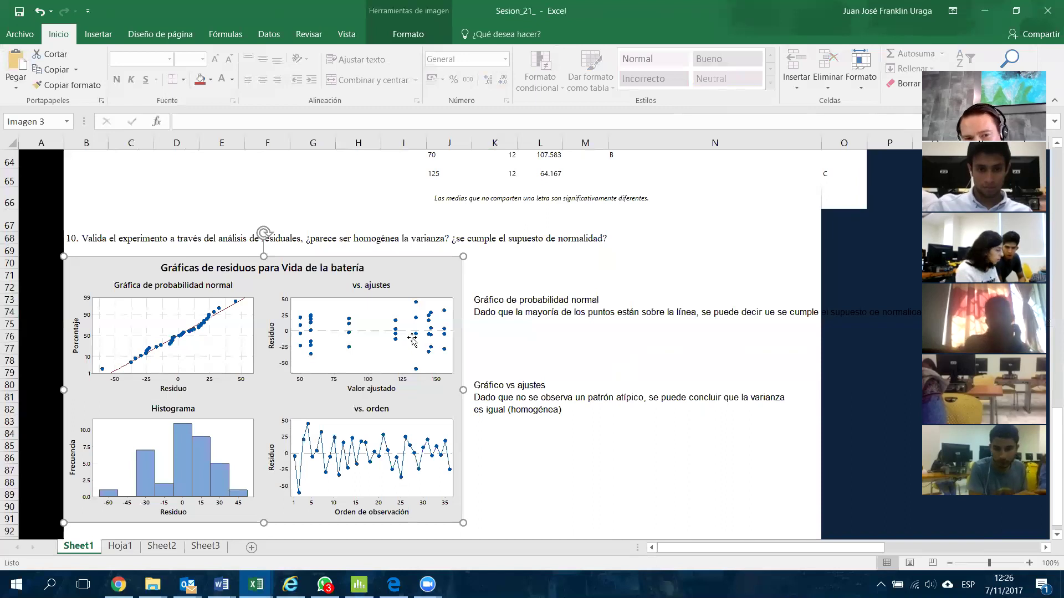
click(501, 402)
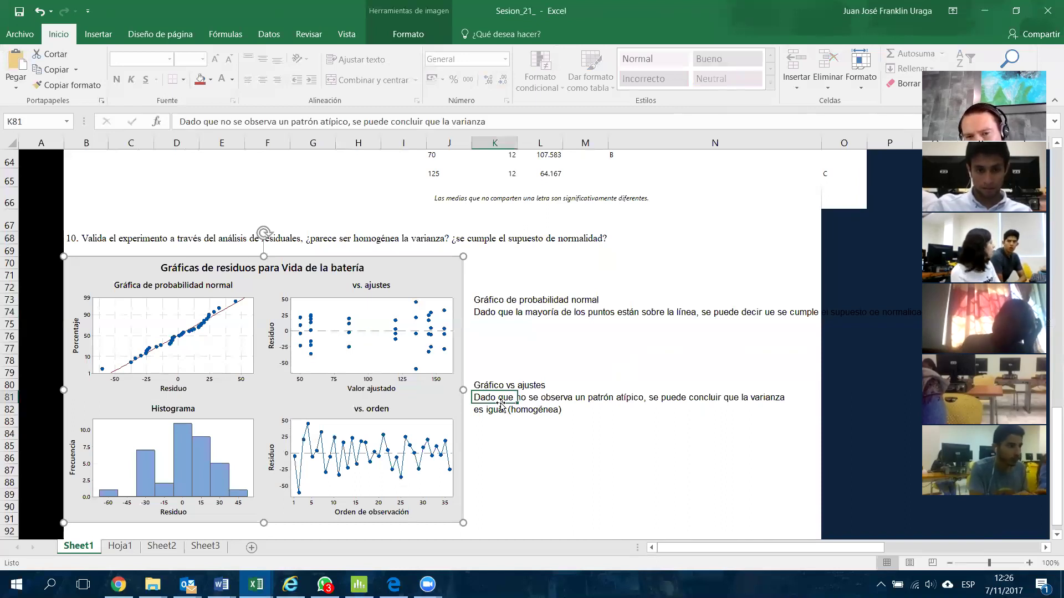
click(516, 410)
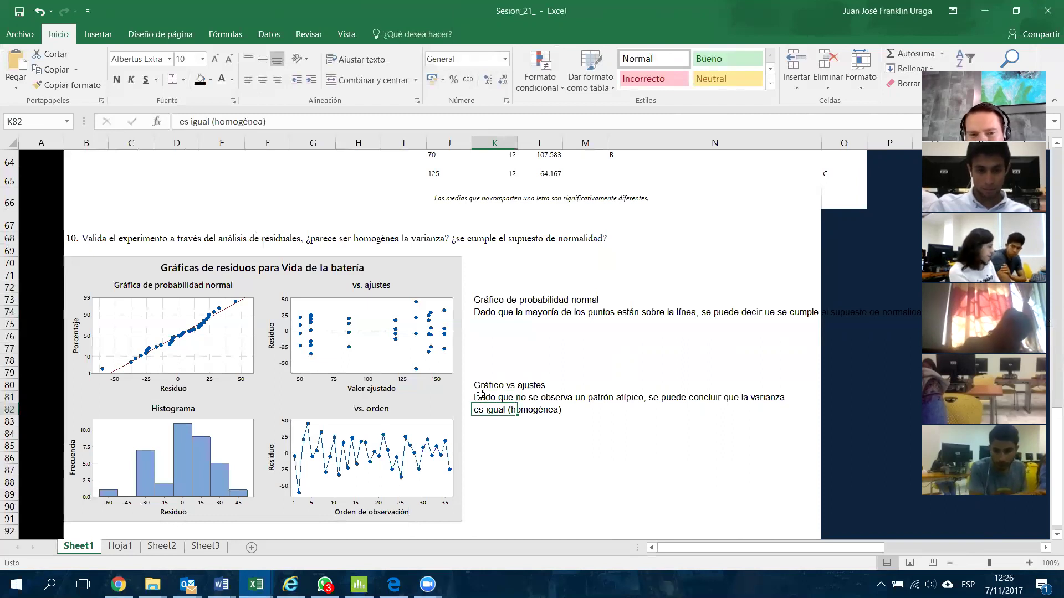
click(480, 395)
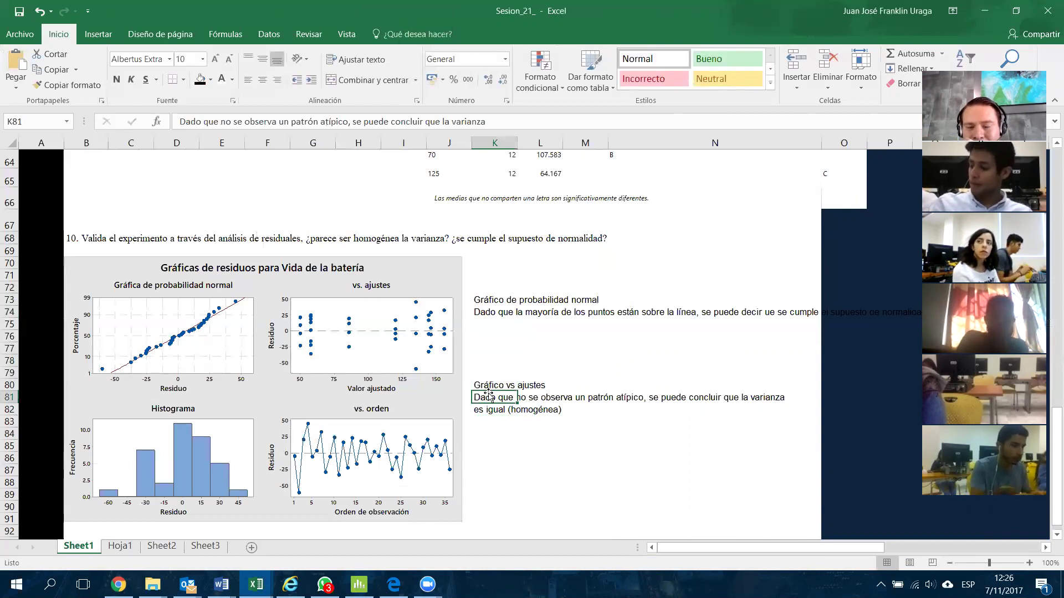
click(290, 277)
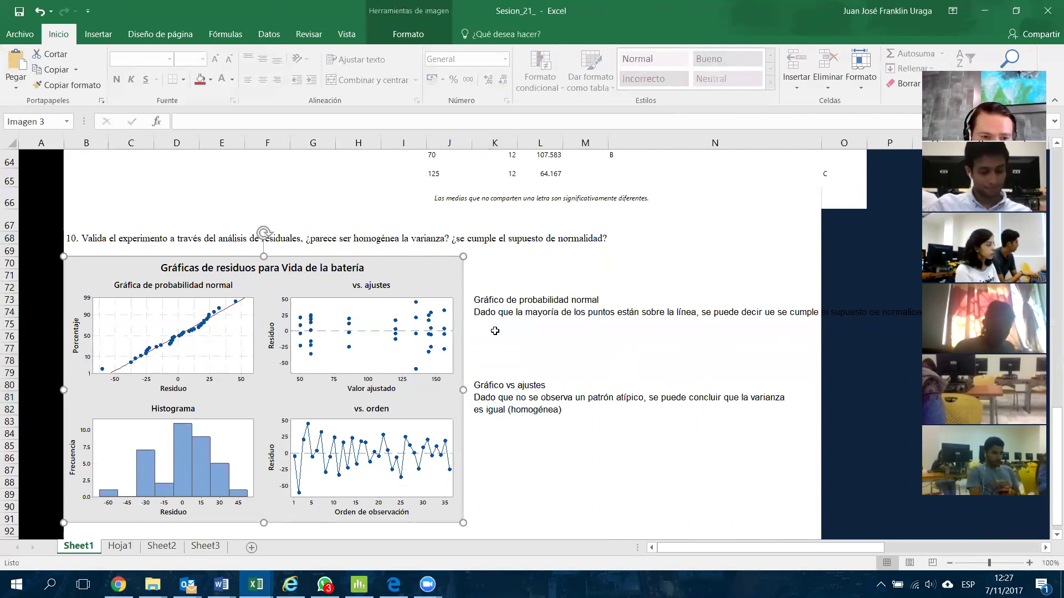
scroll(495, 331, up, 10)
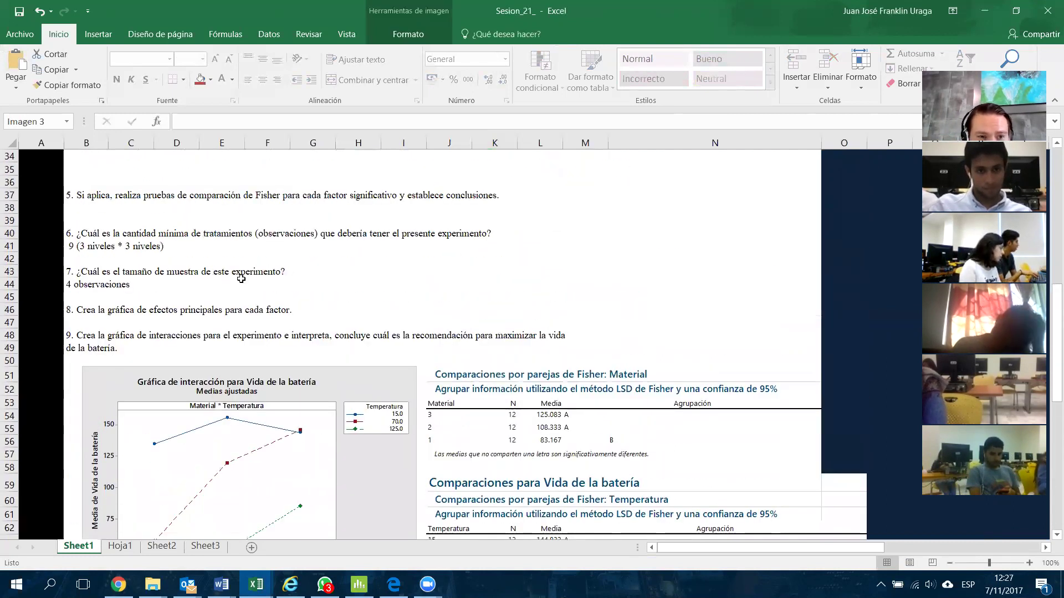
click(139, 282)
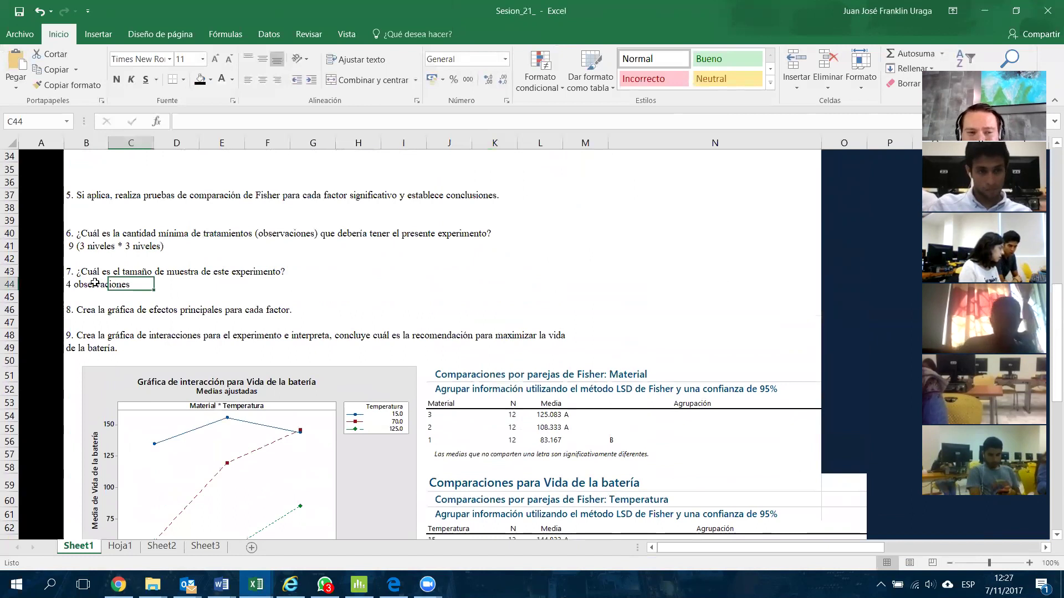
Review the worksheet answers from the sample size in question 7 through the Fisher comparisons to the residual plots and conclusions in question 10.
click(95, 282)
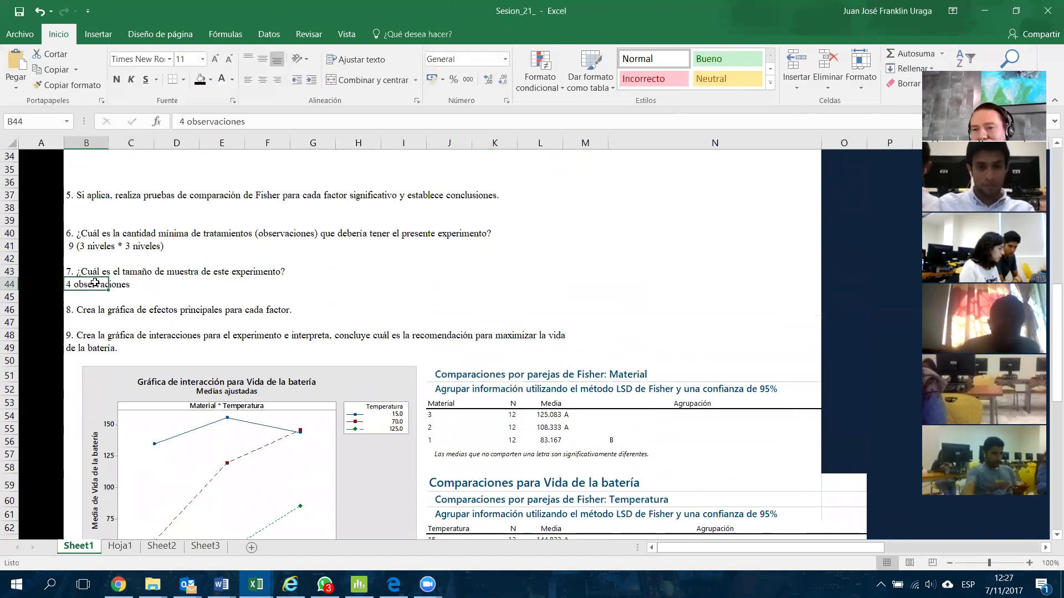
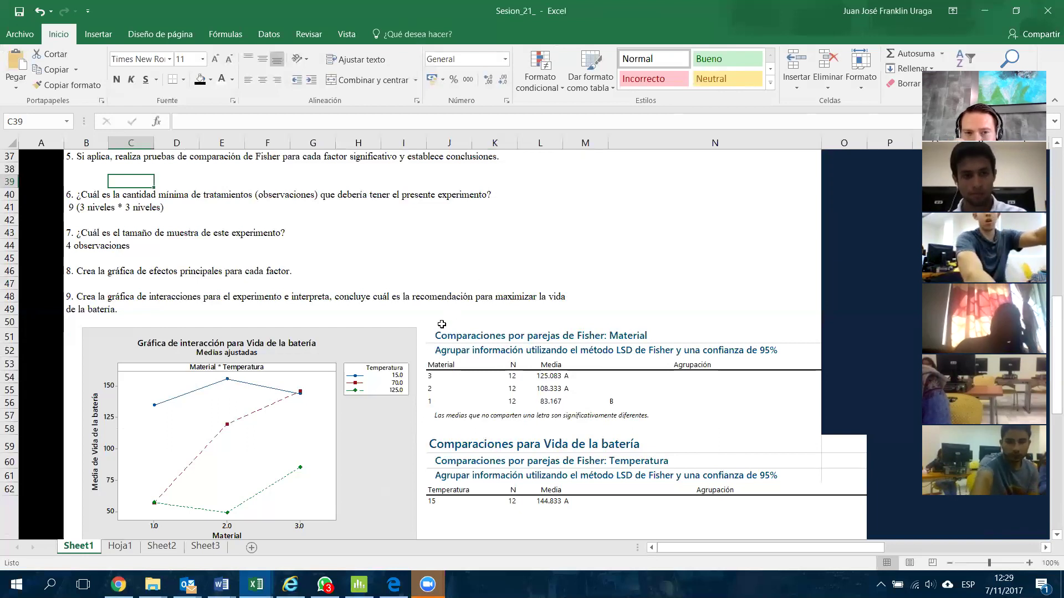
scroll(442, 325, up, 6)
scroll(446, 338, down, 10)
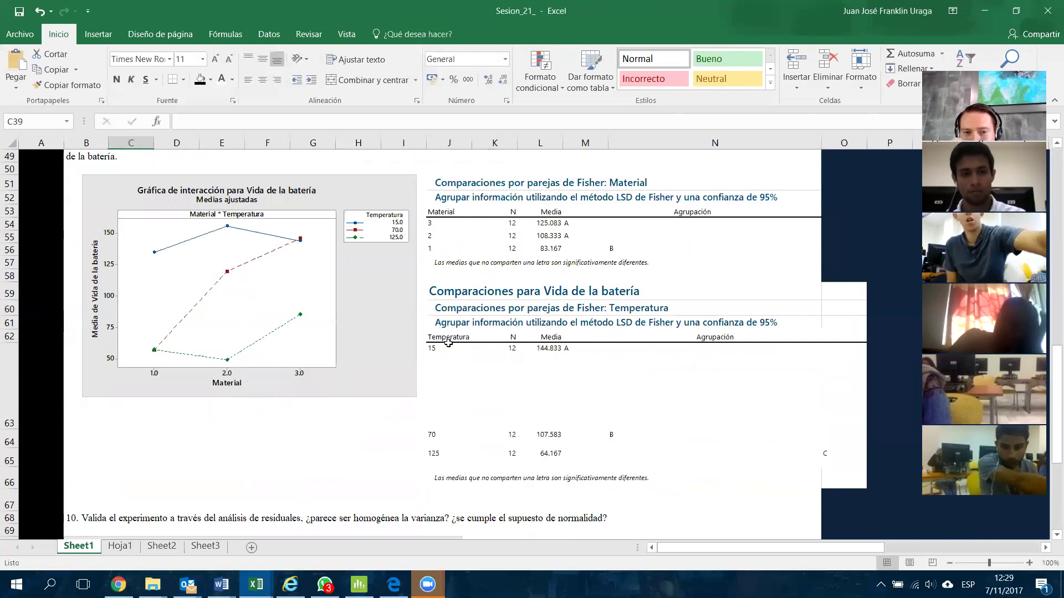
scroll(447, 343, down, 10)
scroll(449, 344, up, 4)
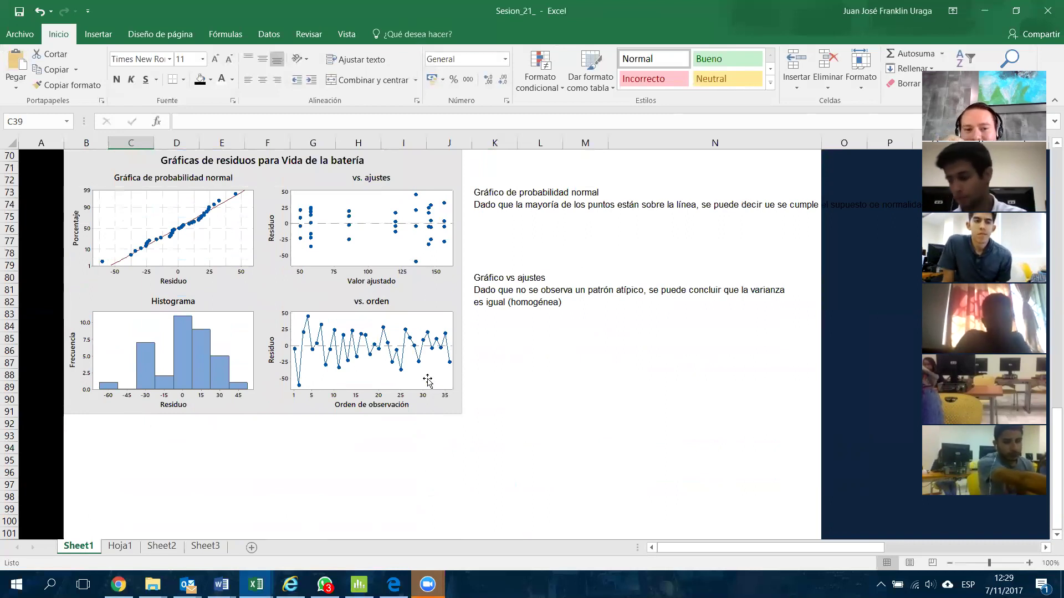
scroll(431, 353, up, 2)
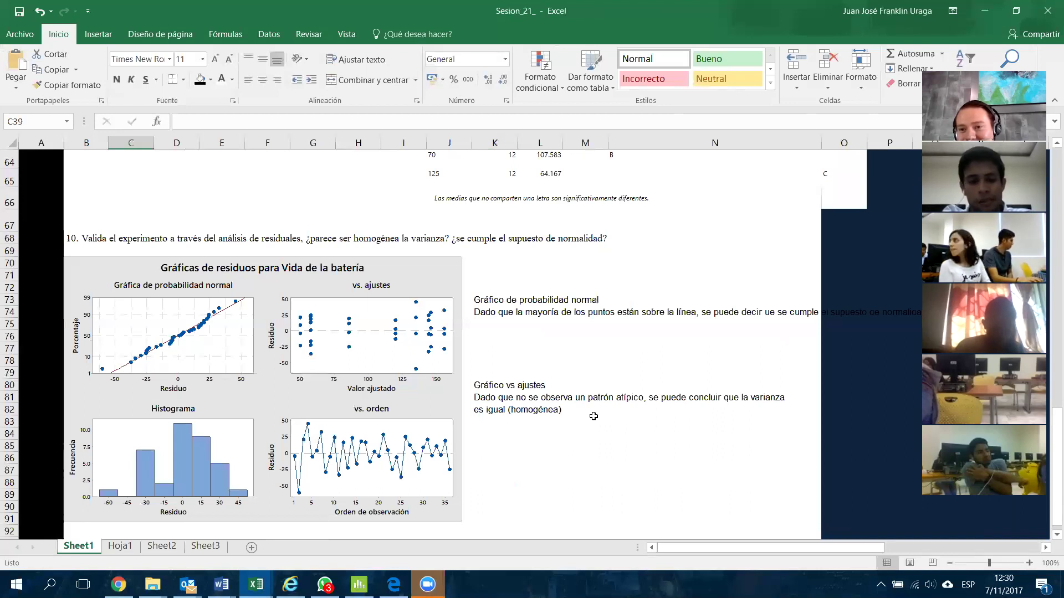
Switch to Chrome, open sappa.itesm.mx in a new tab, and log in to the attendance system.
key(alt+Tab)
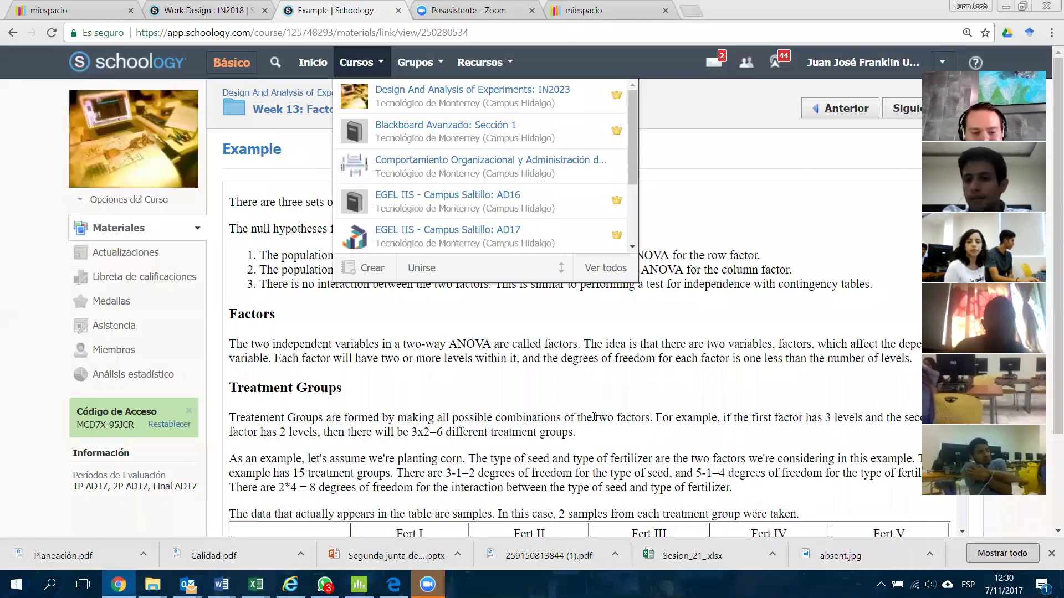
key(ctrl+t)
text(sappa.itesm.mx)
key(Return)
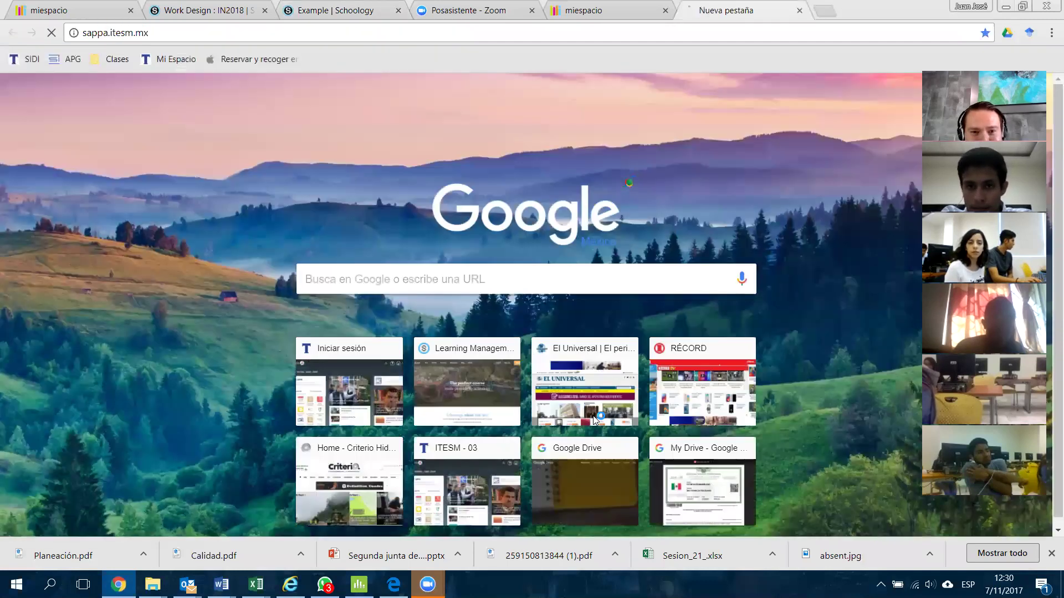
click(530, 213)
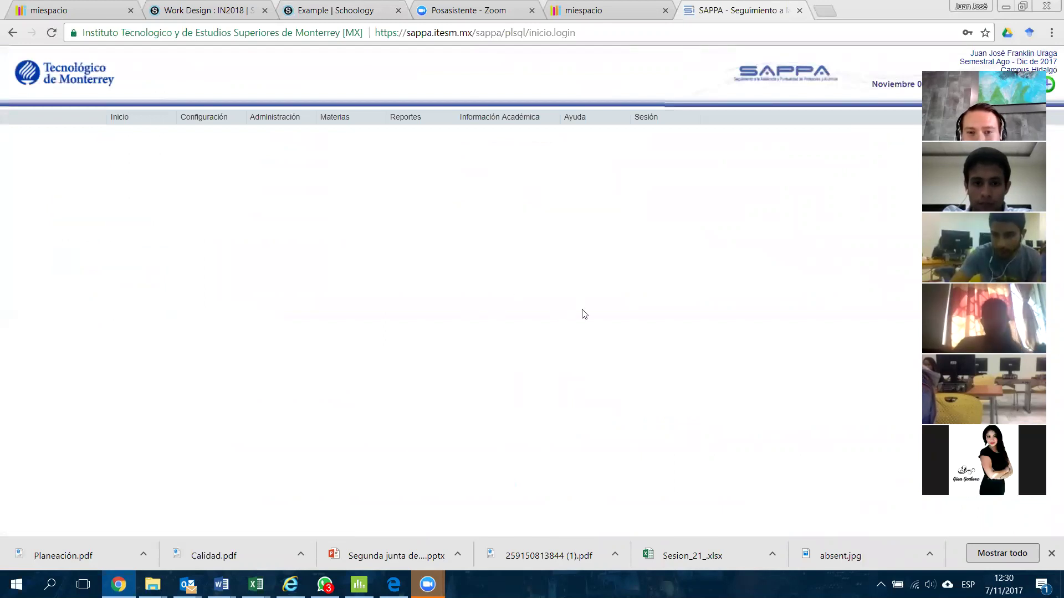
Mark the first student in the class list as absent and save the attendance.
scroll(583, 314, down, 2)
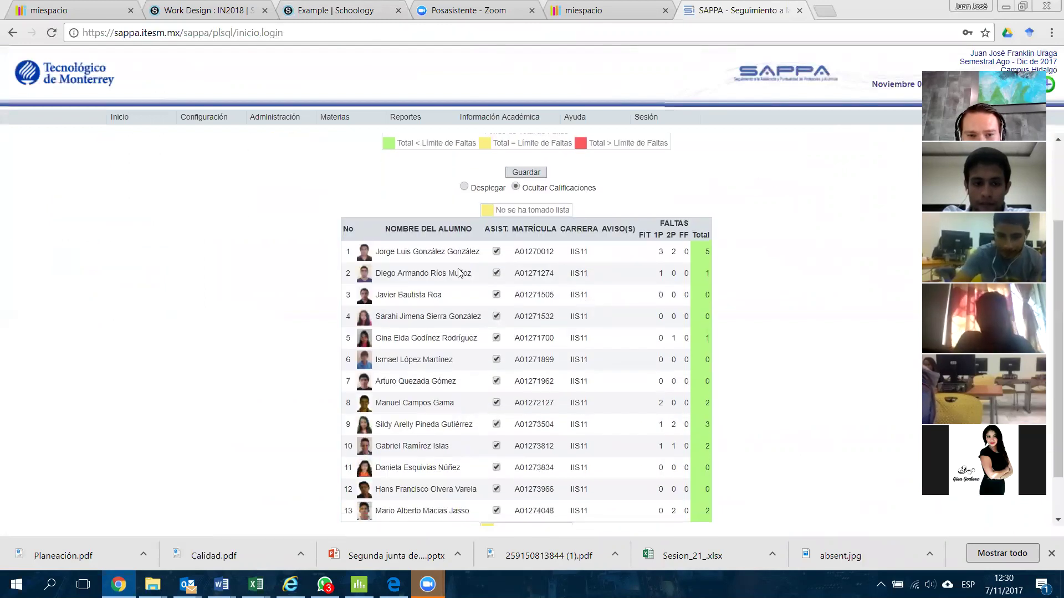
click(497, 251)
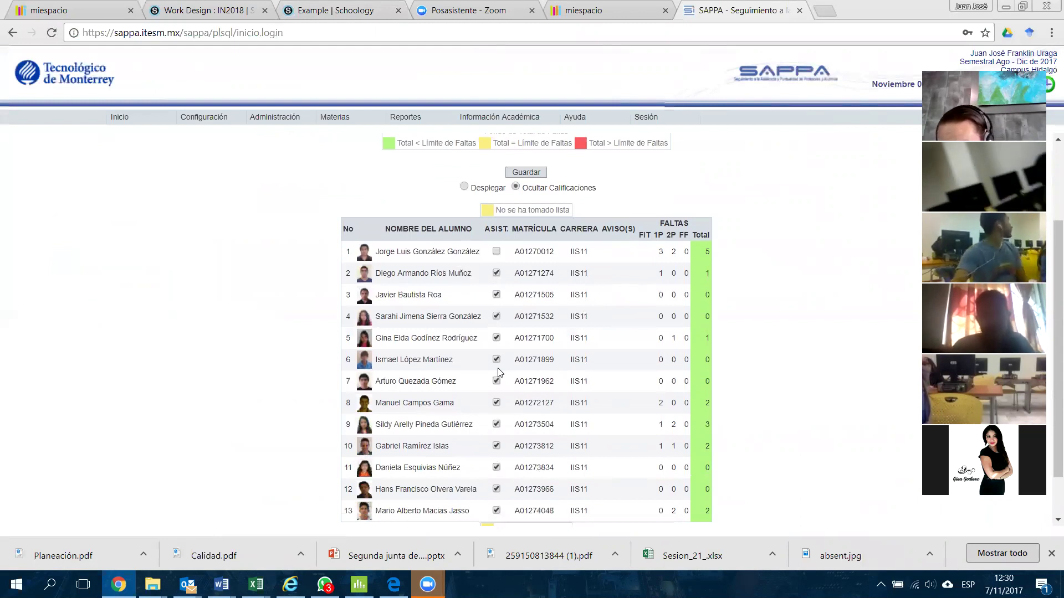
scroll(498, 372, down, 1)
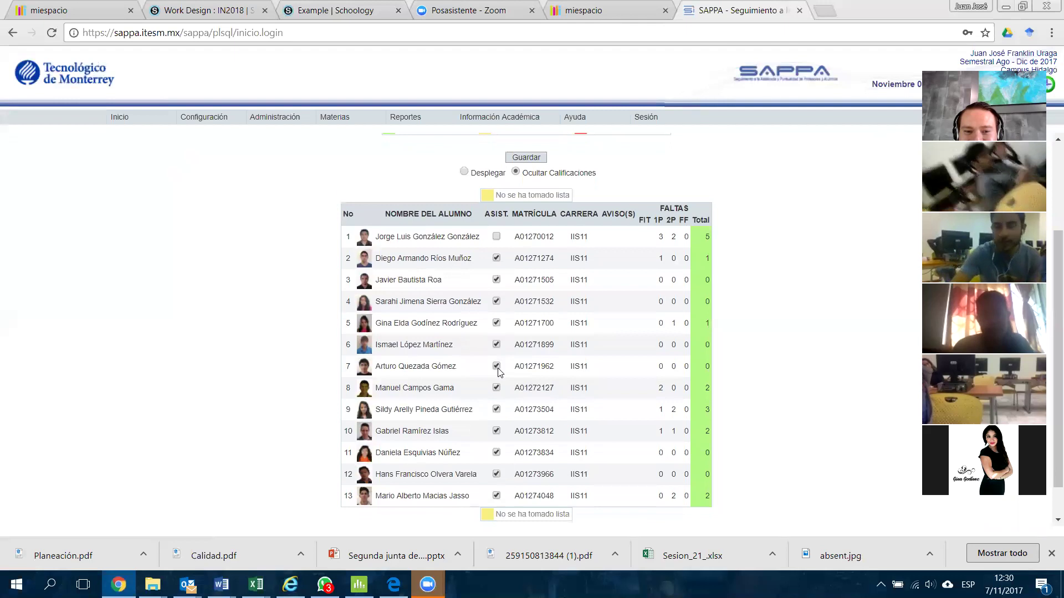
scroll(498, 373, down, 1)
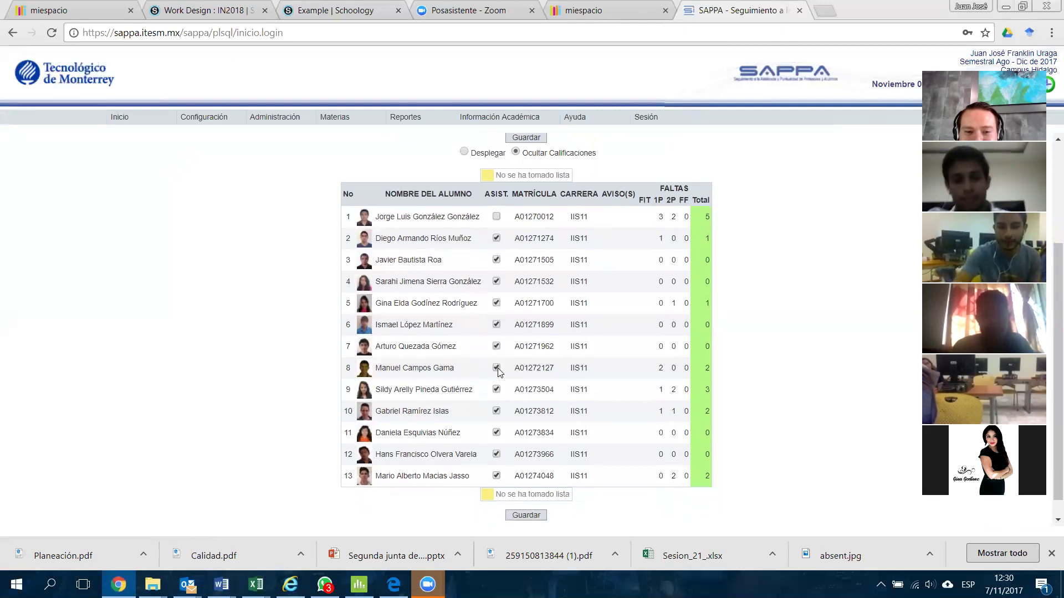
click(529, 516)
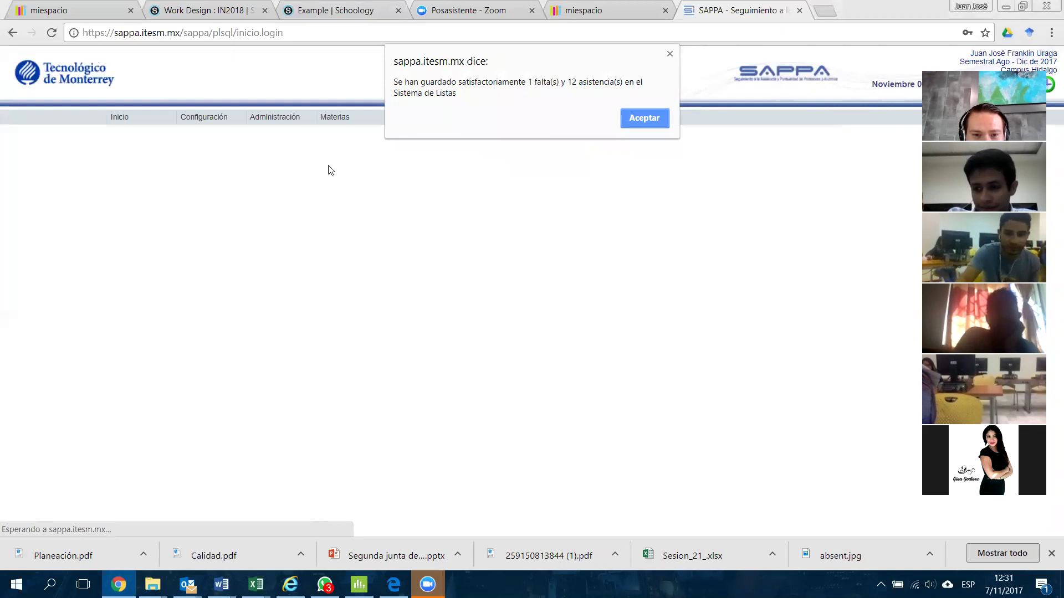
key(Return)
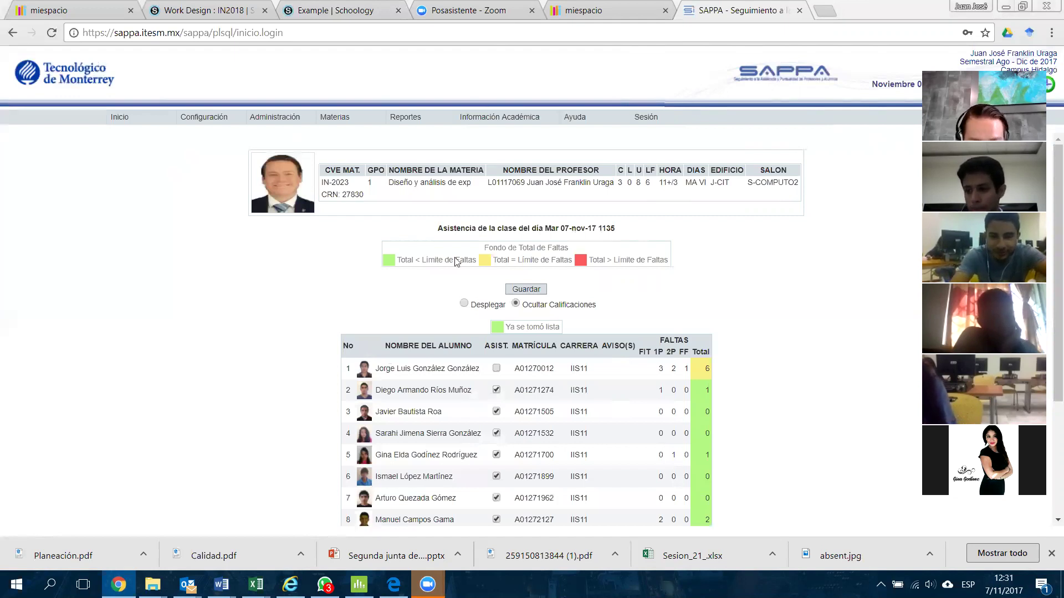
Mark the first student in the list as present and save the corrected attendance.
key(alt+Tab)
key(Escape)
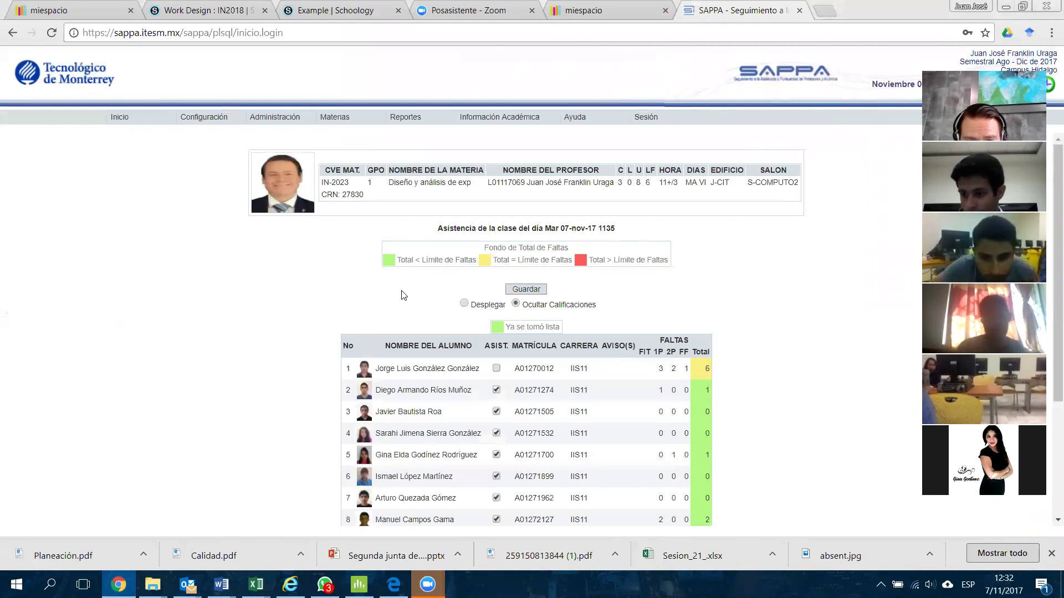
click(496, 368)
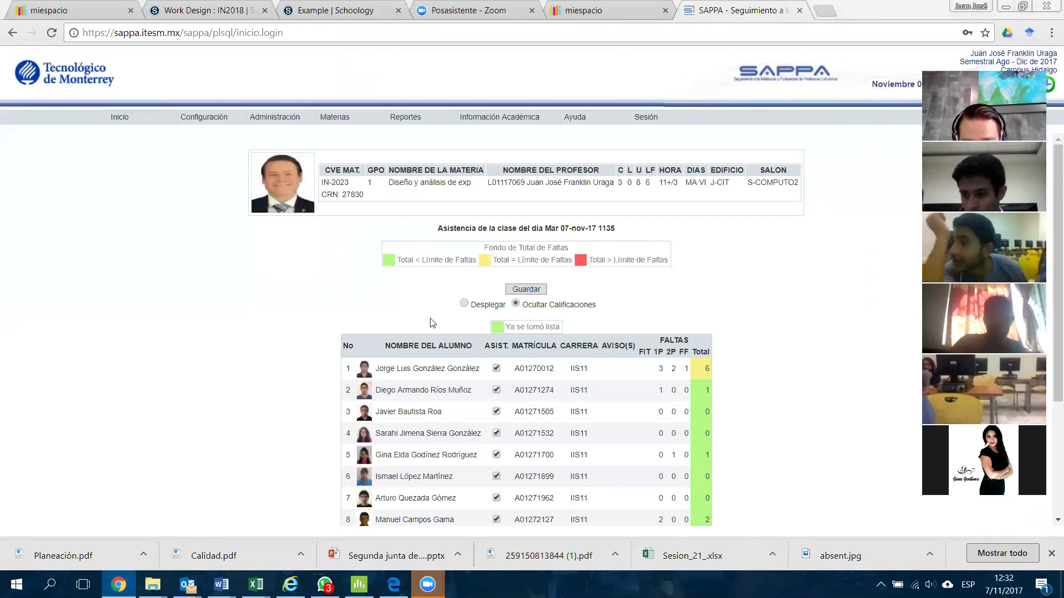
click(503, 296)
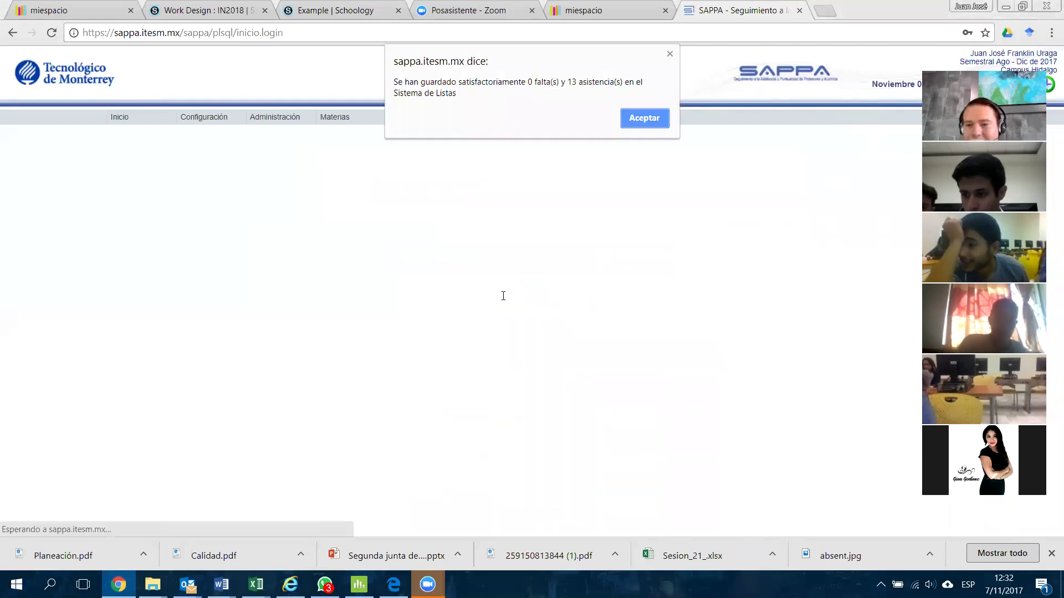